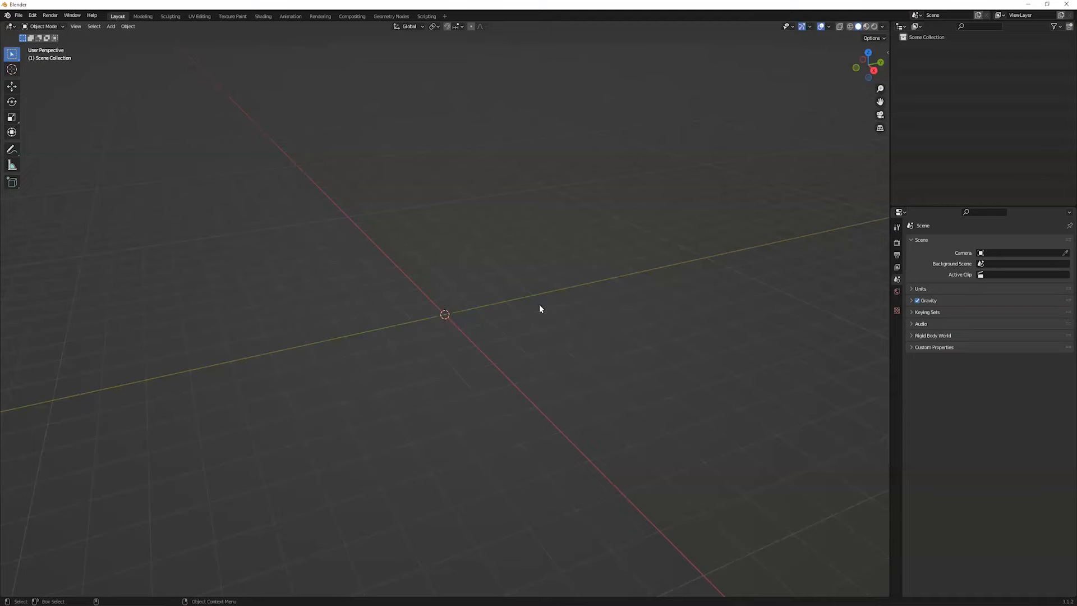
Create a furniture setup and append the animation file using the IMVU Studio Toolkit
left_click(887, 52)
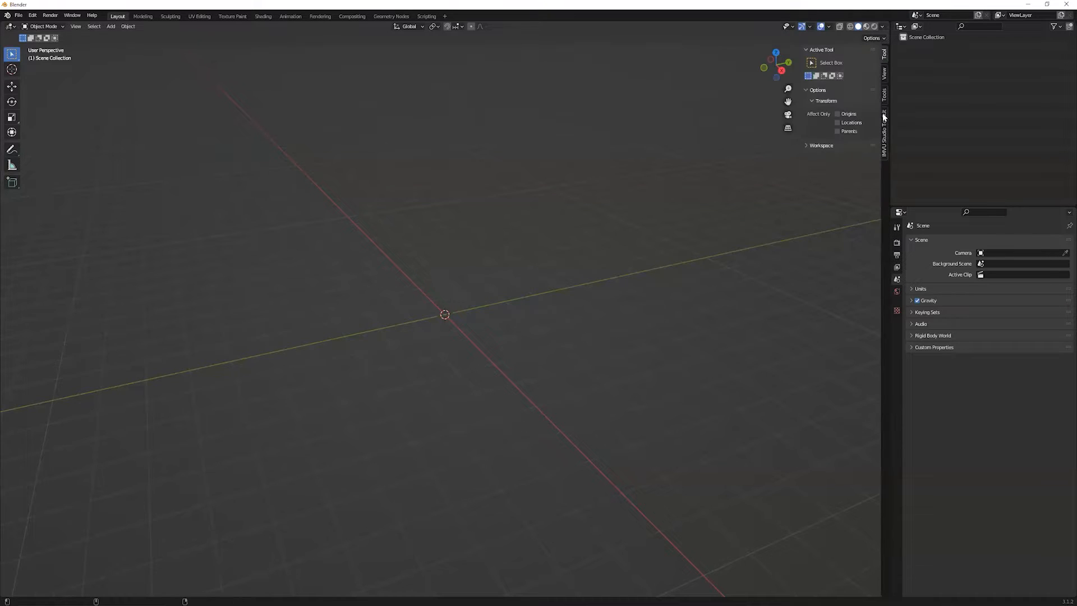
left_click(819, 62)
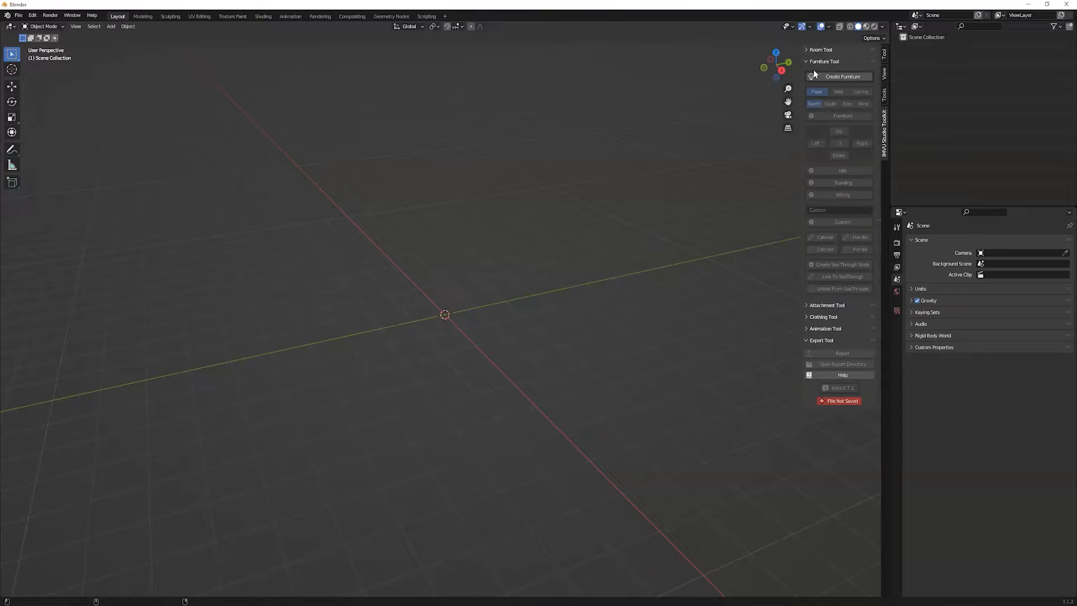
left_click(828, 79)
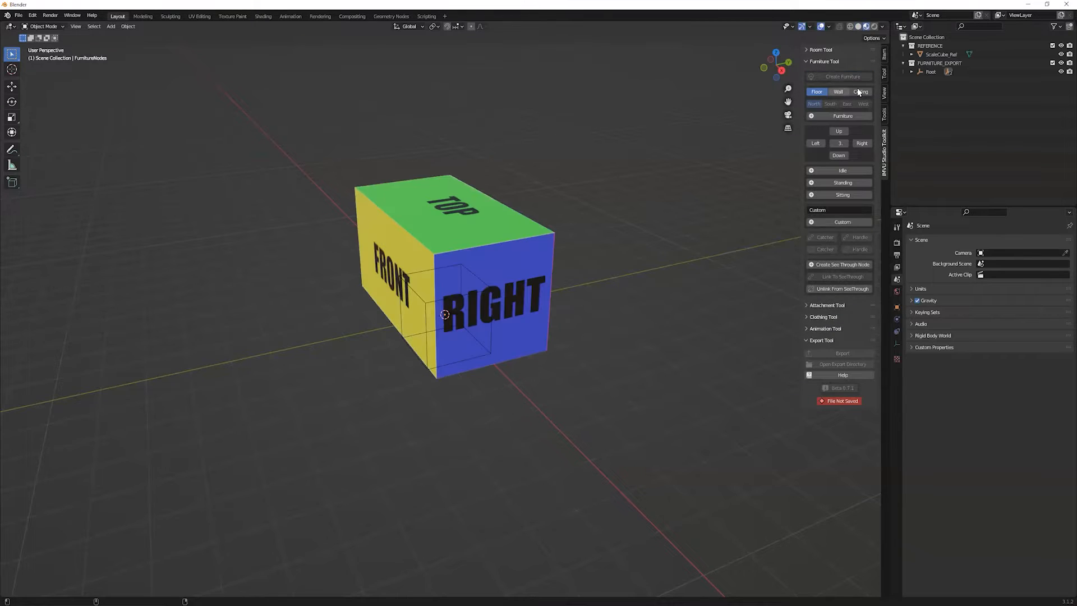
left_click(815, 330)
left_click(830, 344)
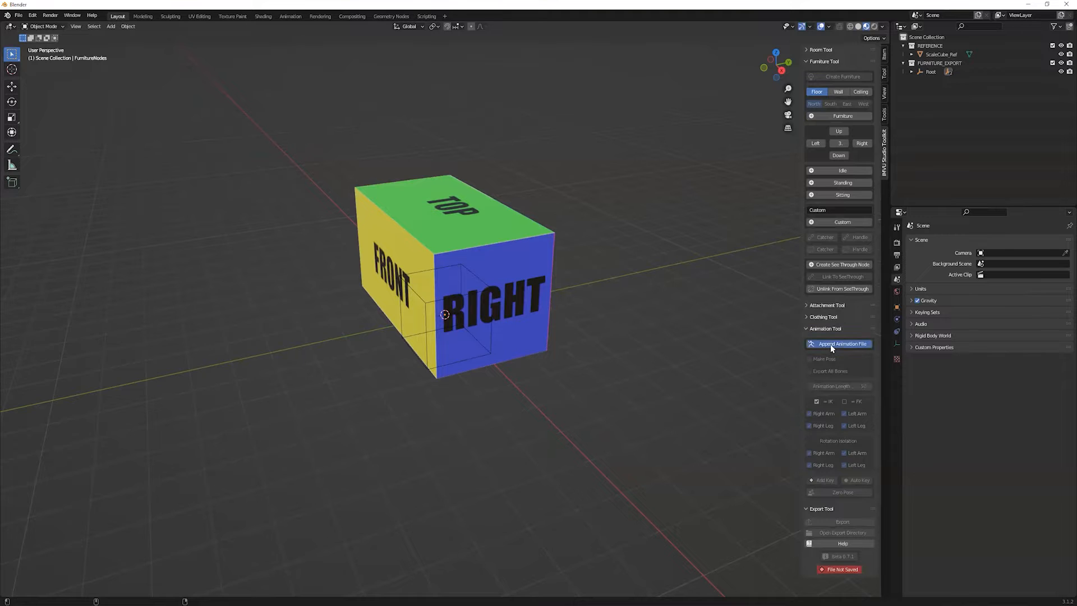
Collapse the Animation_Scene and FURNITURE_EXPORT collections and exclude the REFERENCE collection from the scene view
scroll(651, 269, "down", 5)
middle_click_drag(542, 289, 593, 371, "shift")
scroll(543, 248, "up", 2)
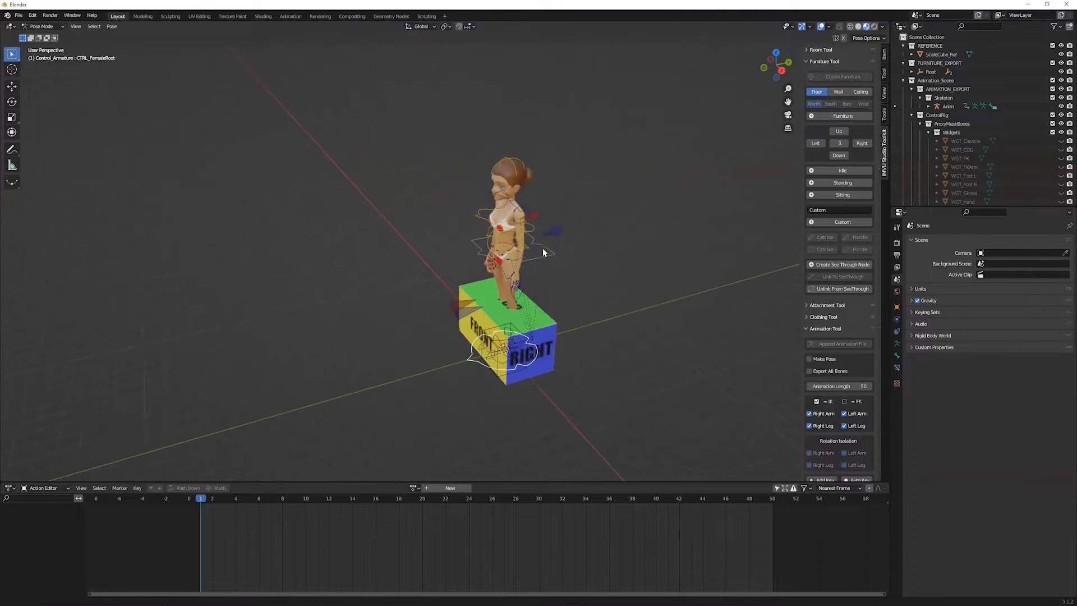
middle_click_drag(581, 316, 624, 310)
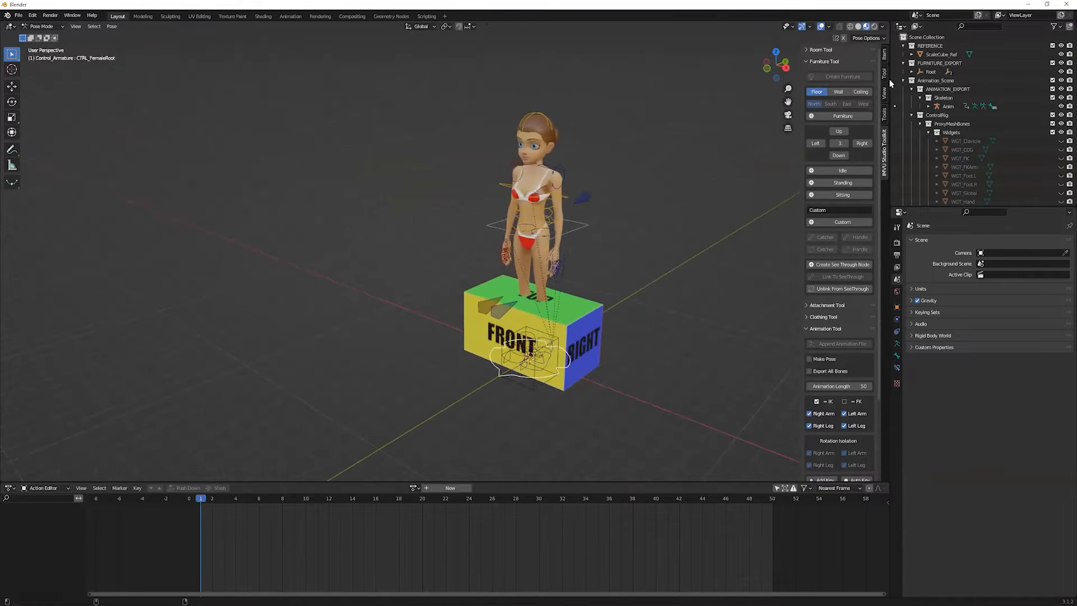
left_click(903, 81)
left_click(903, 63)
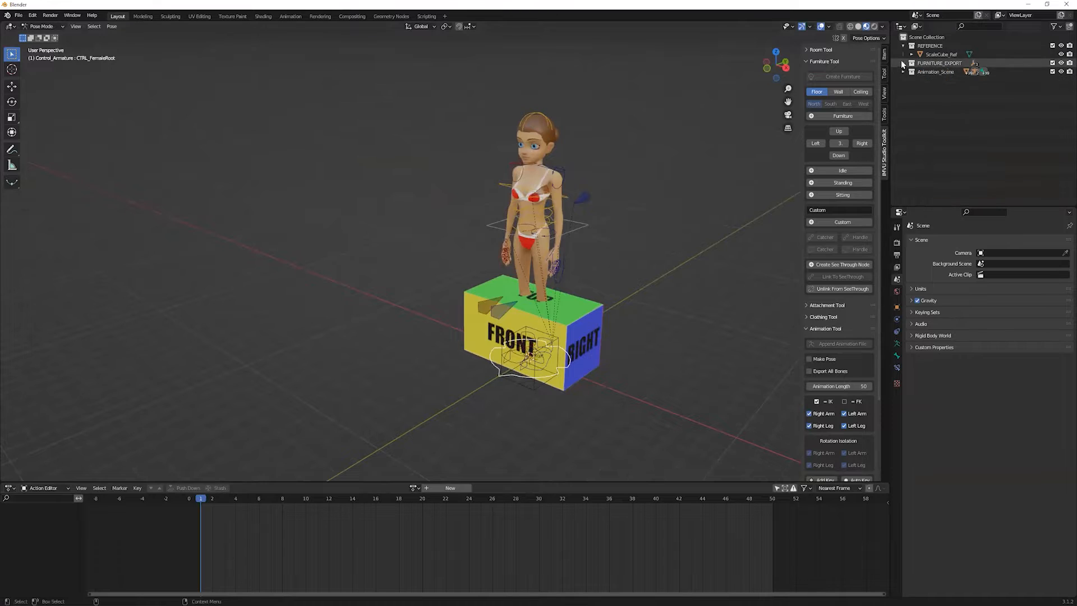
left_click(1052, 46)
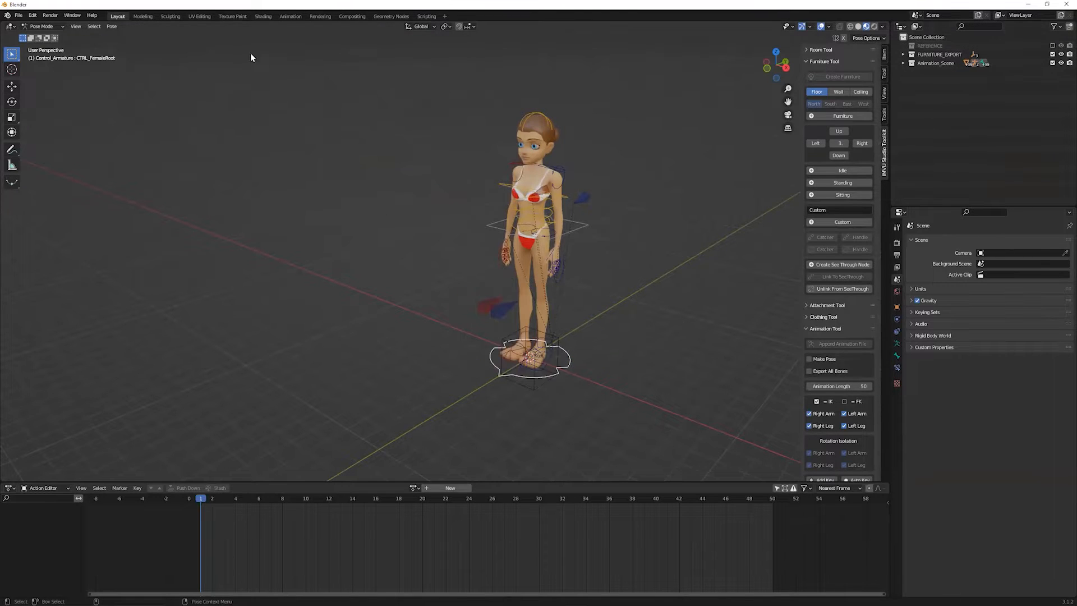
In Object Mode, add a cube mesh and scale it up in X and Y only to form a wide slab
key("ctrl+Tab")
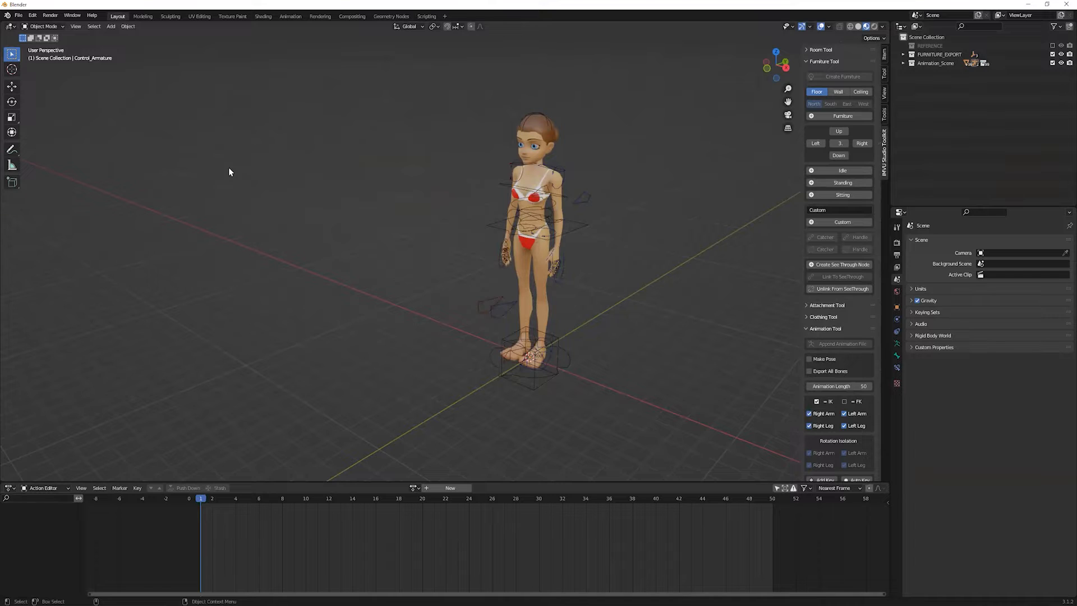
left_click(114, 27)
mouse_move(129, 36)
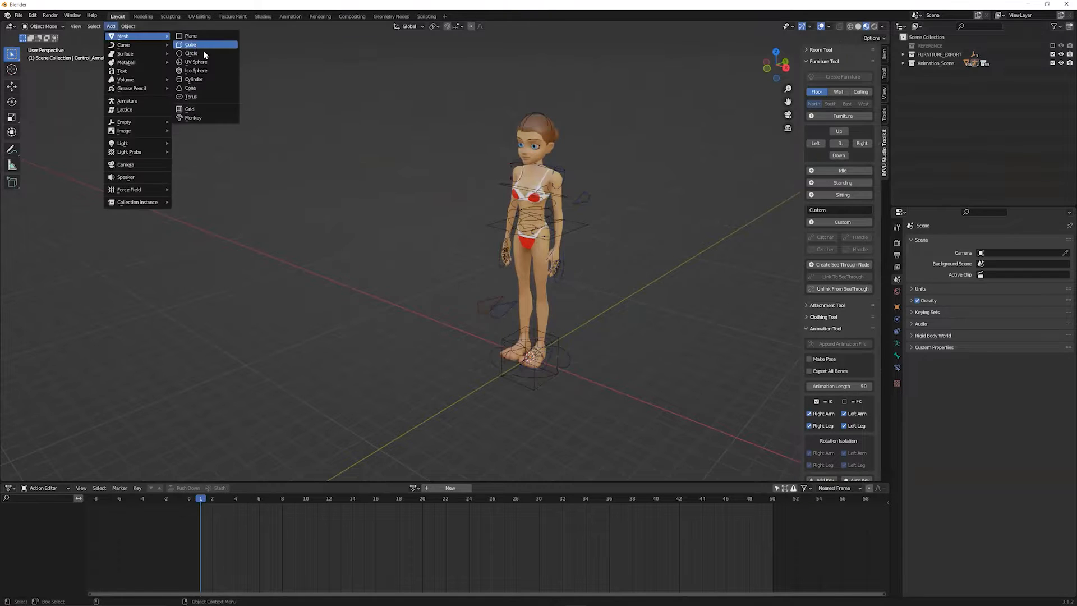
left_click(203, 49)
key("s")
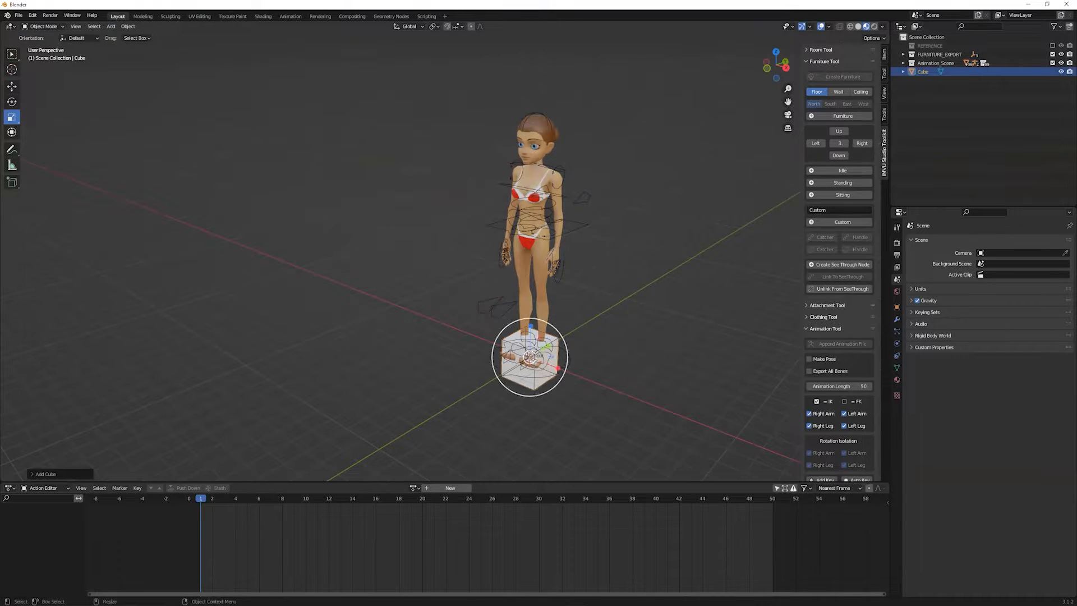
key("shift+z")
left_click(644, 356)
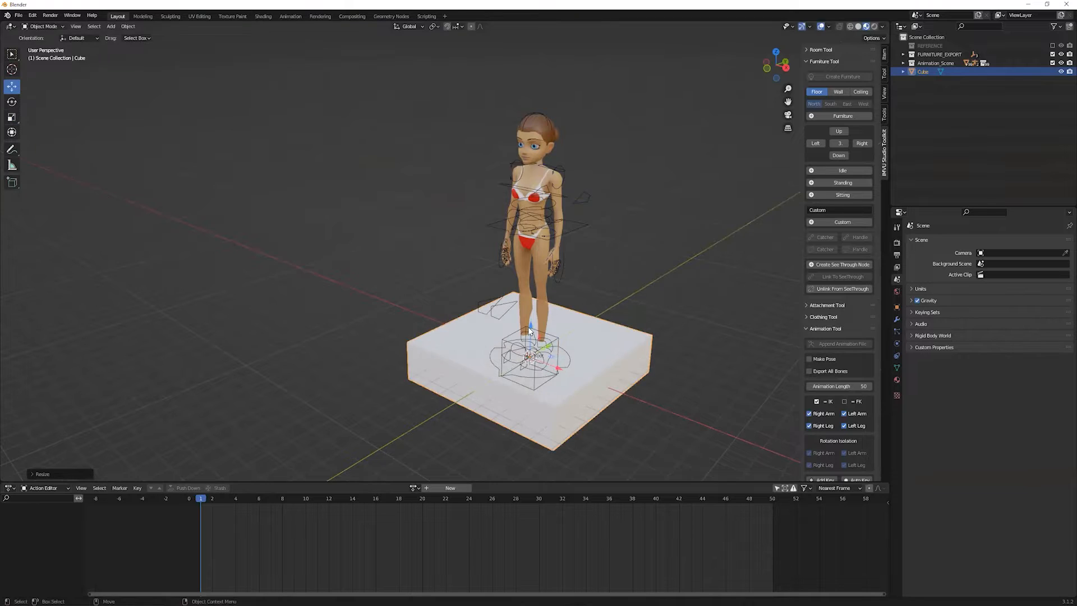
Raise the slab, shift it along X until it stands beside the avatar, and rename it Platform
left_click_drag(530, 326, 529, 310)
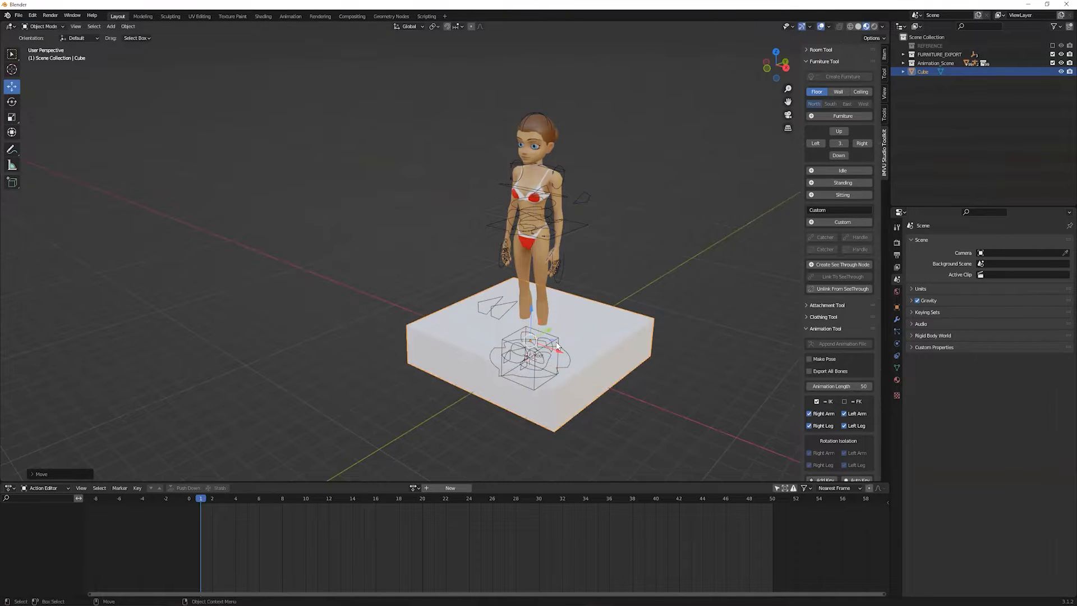
left_click_drag(557, 347, 448, 281)
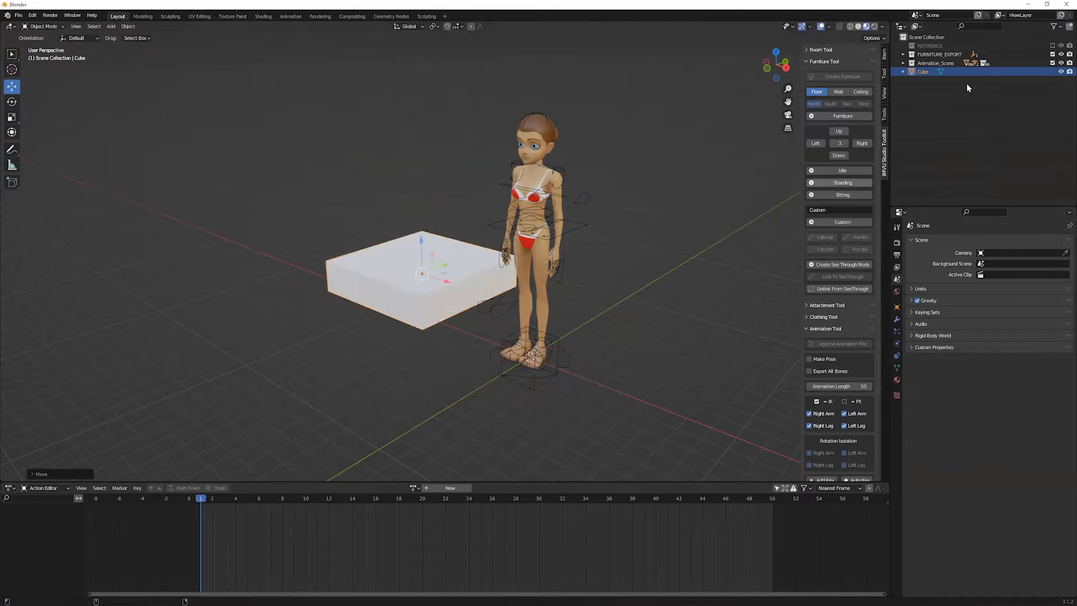
double_click(921, 72)
key("BackSpace")
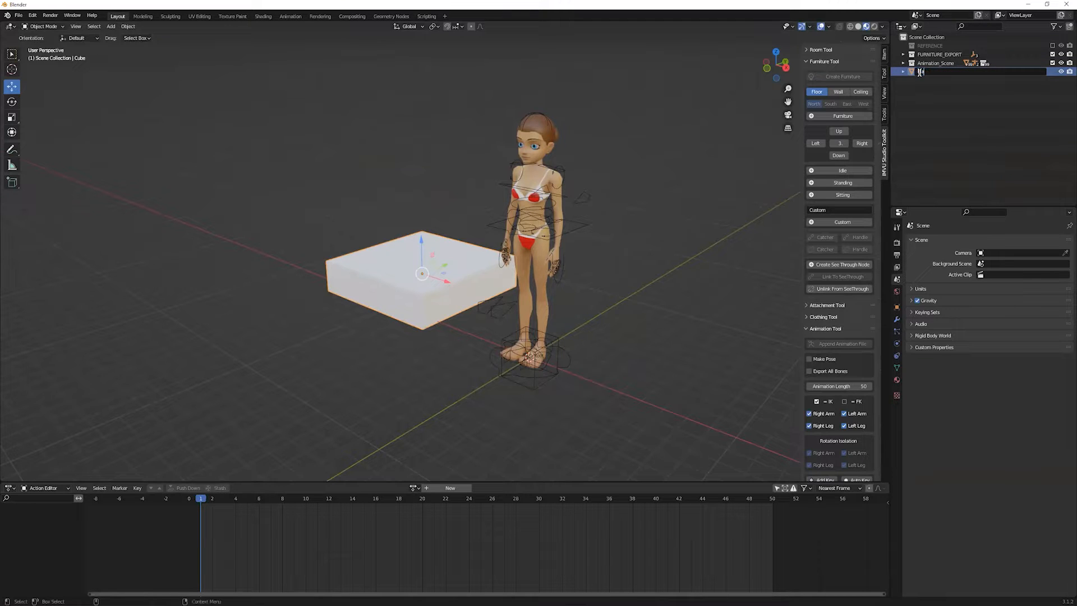
type("Platform")
key("Return")
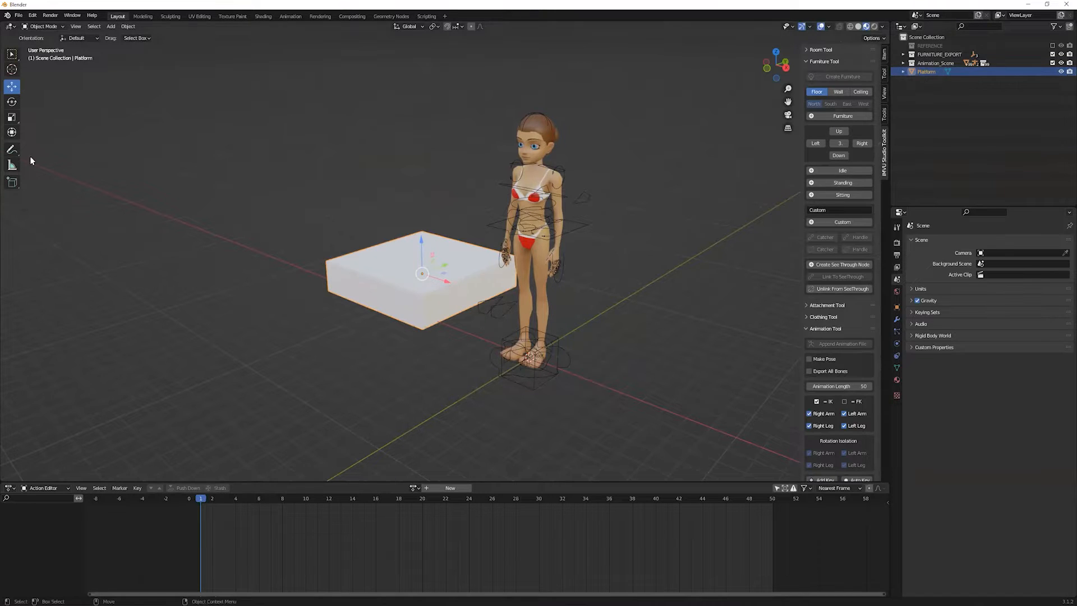
Add a cylinder mesh, reduce it to a thin post, and place it upright on the platform near its corner
left_click(111, 27)
left_click(194, 79)
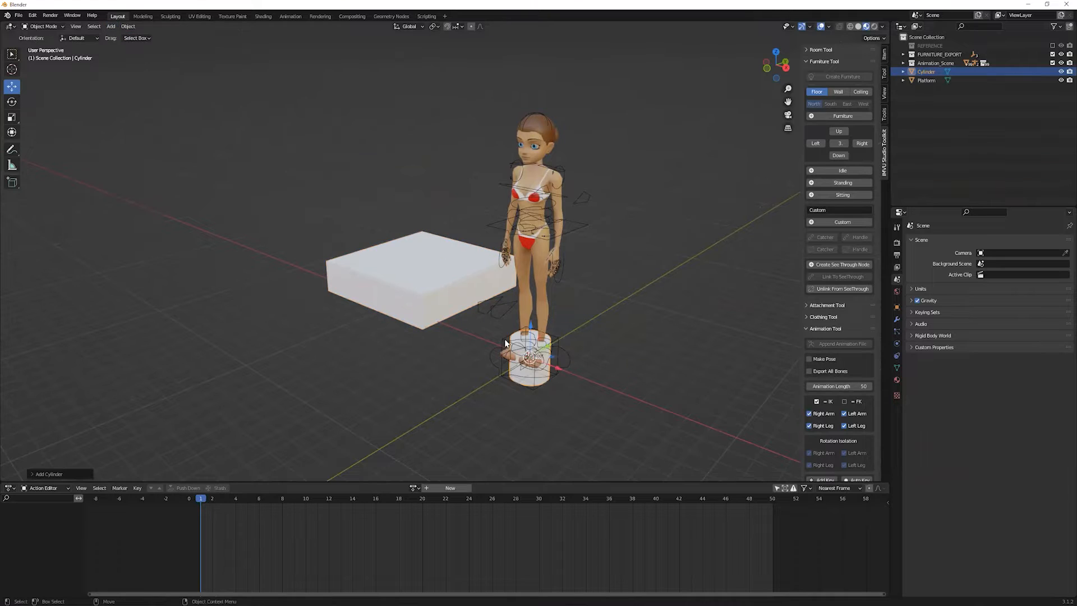
key("r")
left_click_drag(553, 355, 509, 281)
key("w")
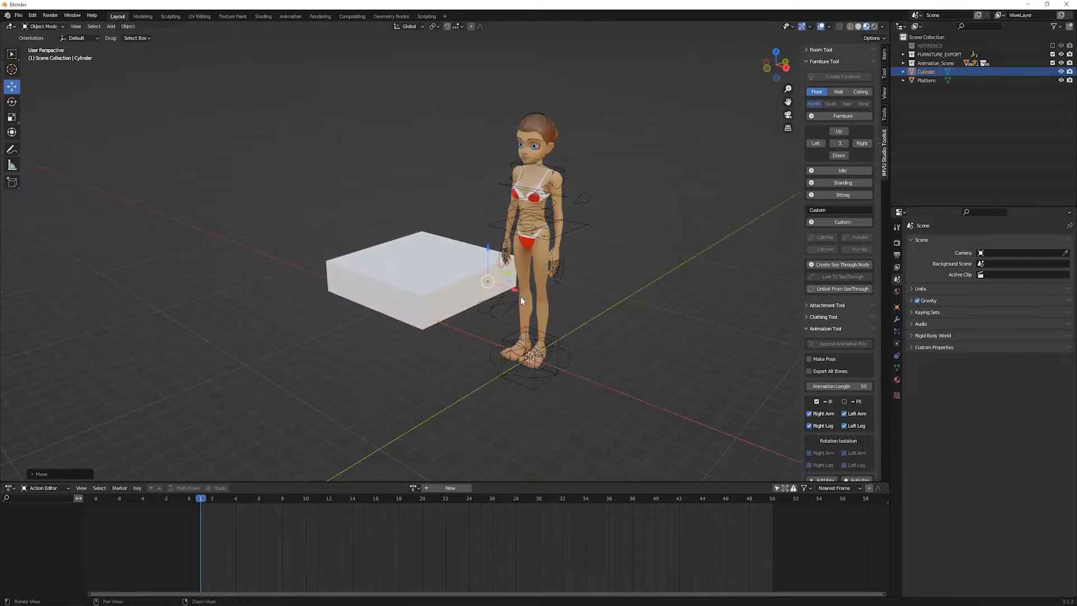
middle_click_drag(521, 297, 376, 180)
key("g")
key("z")
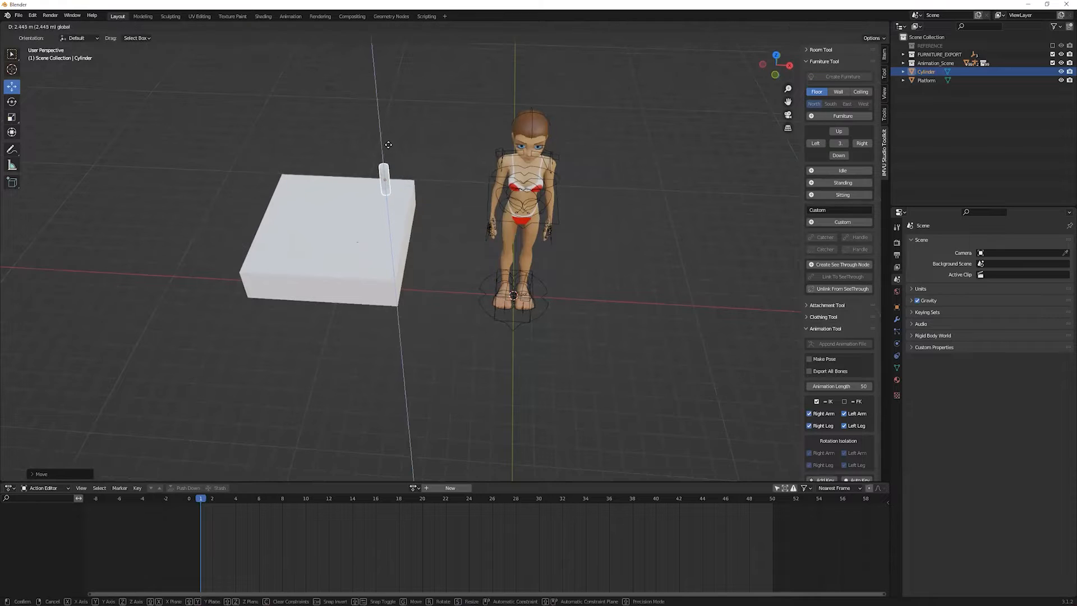
left_click(390, 143)
Rename the cylinder as Bar
double_click(927, 72)
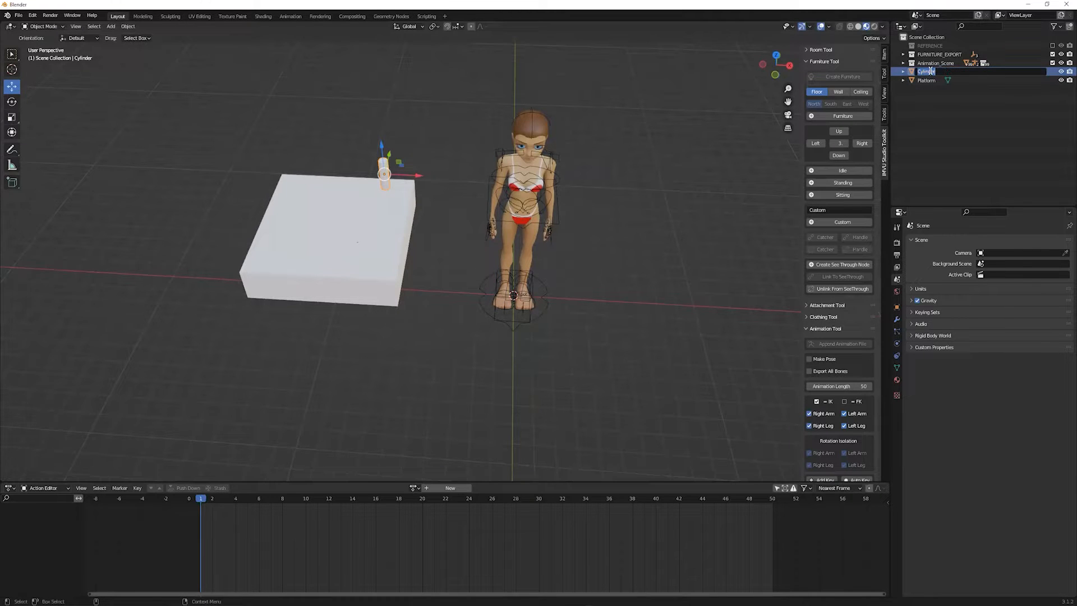
type("Bar")
key("Return")
Apply Poke Faces to the top face of the Bar in Edit Mode, and return to Object Mode
middle_click_drag(662, 216, 607, 251)
key("KP_Decimal")
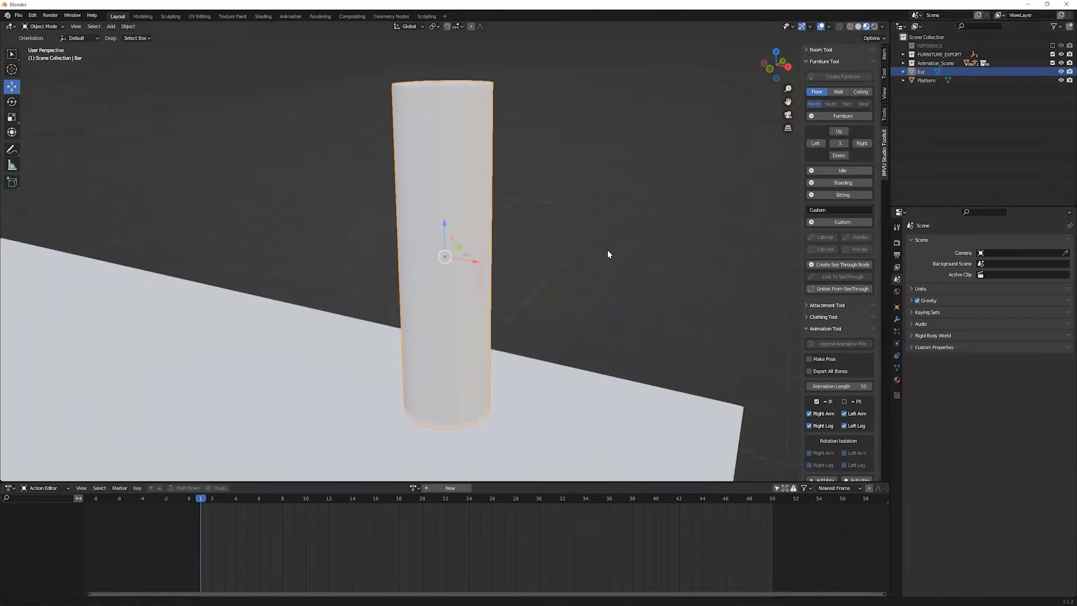
scroll(583, 245, "down", 2)
middle_click_drag(540, 233, 533, 250)
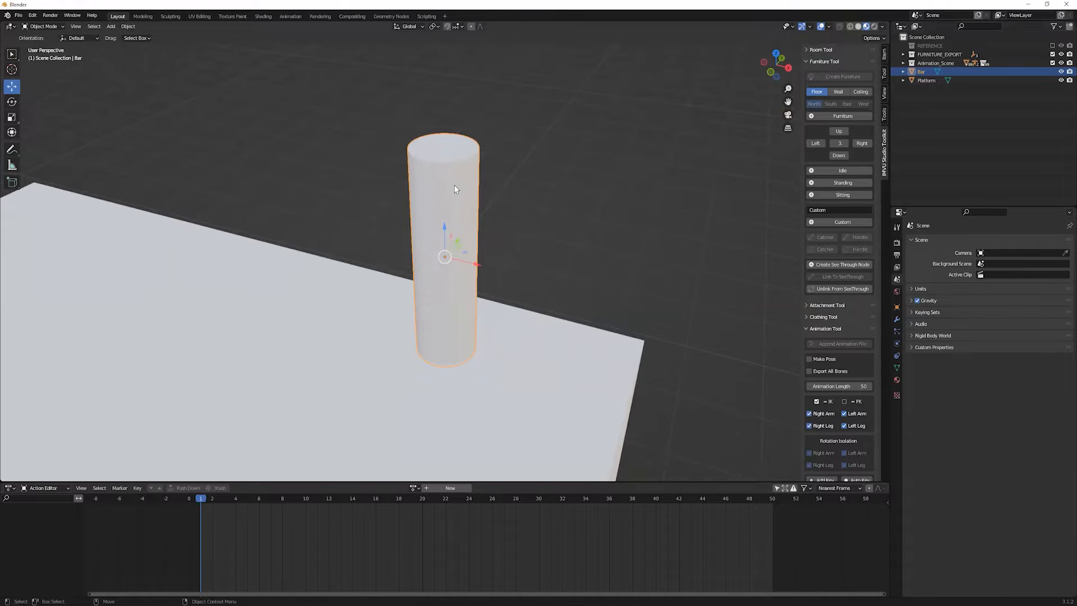
key("Tab")
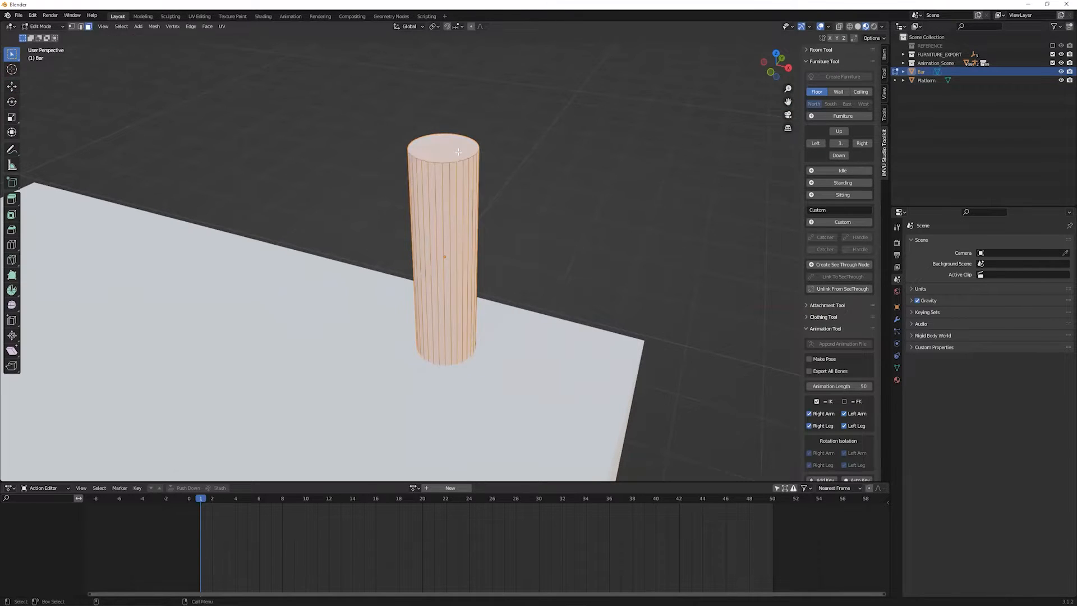
key("alt+a")
key("F3")
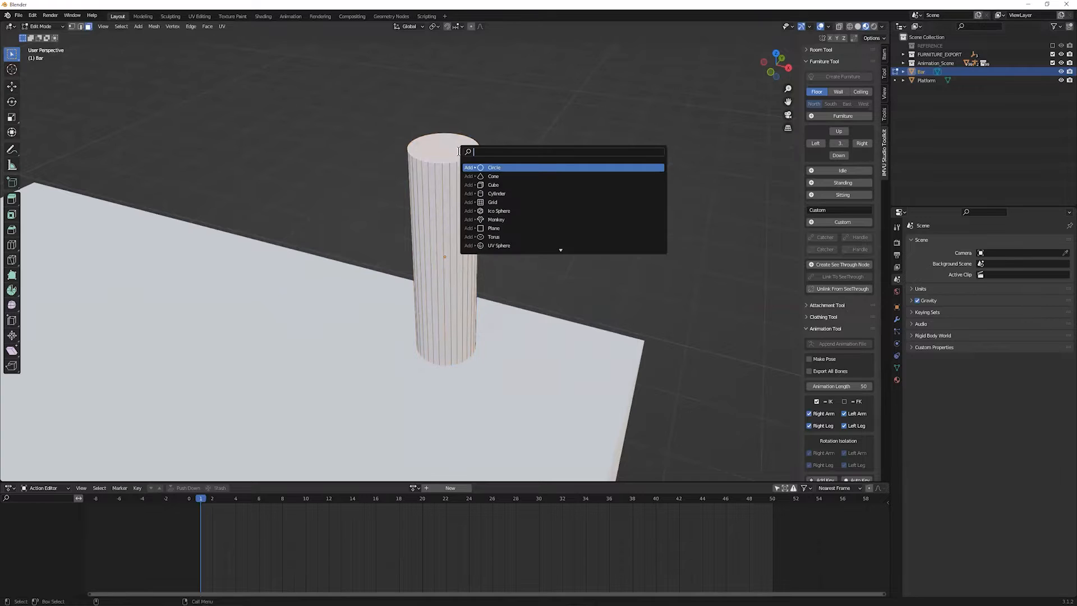
type("po")
key("Return")
key("Tab")
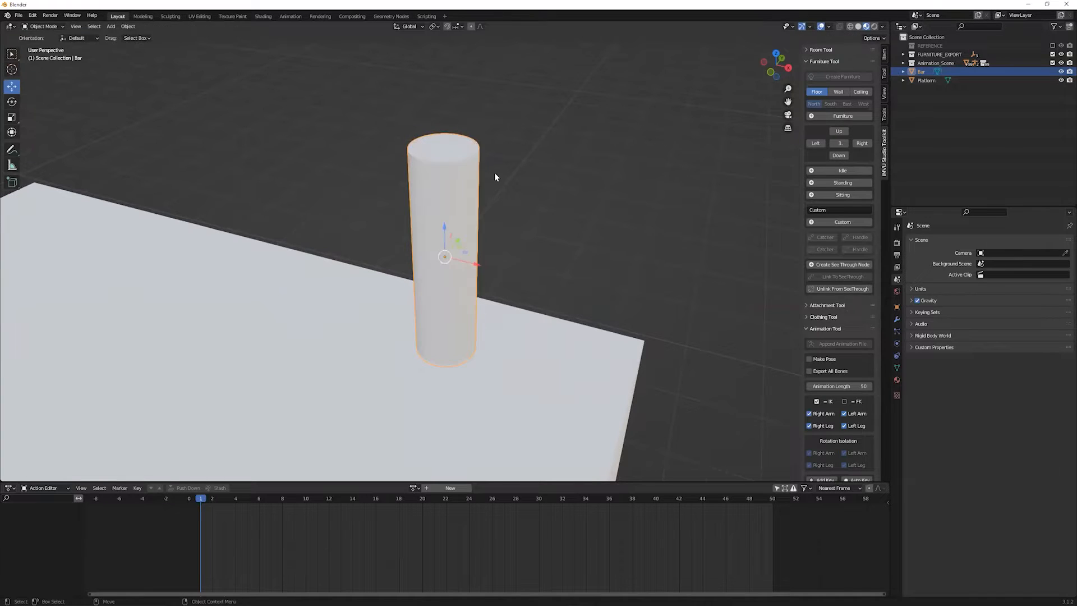
Add an armature to the scene and rename it Bar_Armature
left_click(494, 173)
left_click(110, 27)
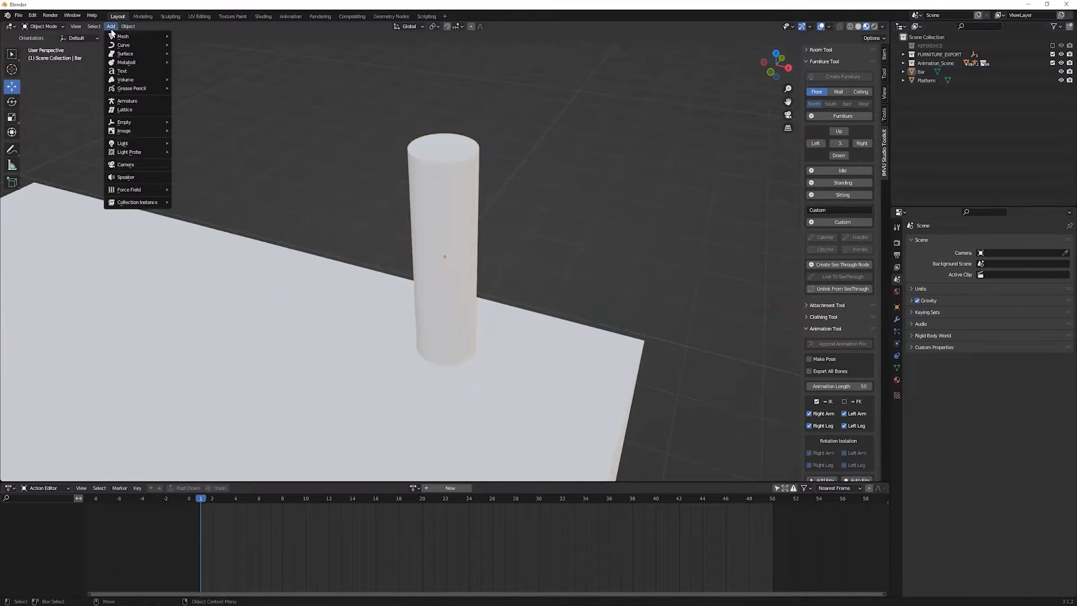
left_click(132, 107)
double_click(927, 72)
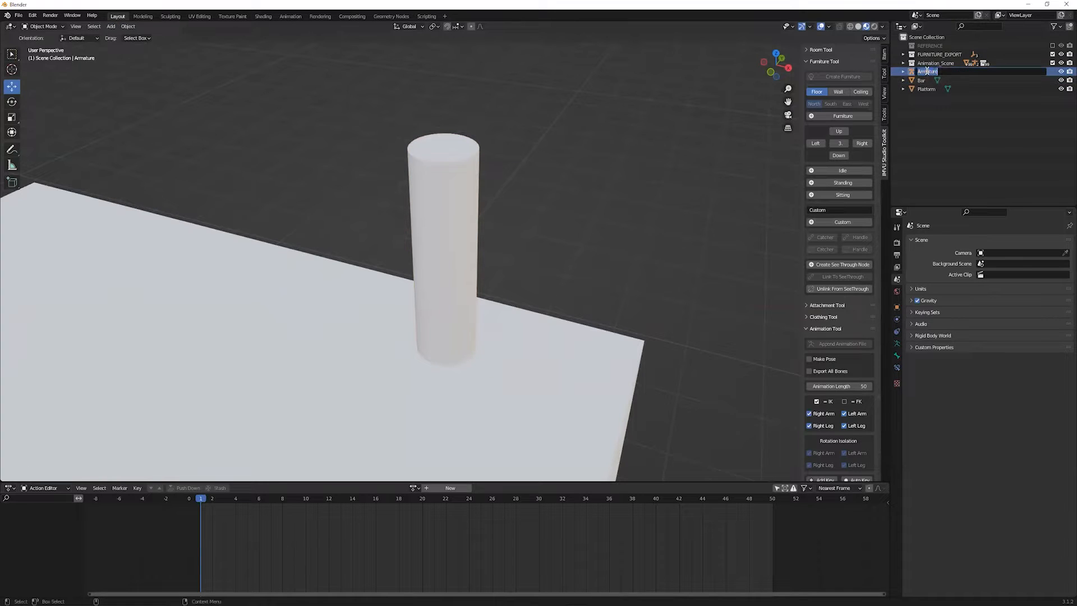
type("Ba")
type("r_")
key("Return")
Move Bar_Armature over to the platform and snap it to the top of the Bar using vertex snapping
scroll(661, 213, "down", 9)
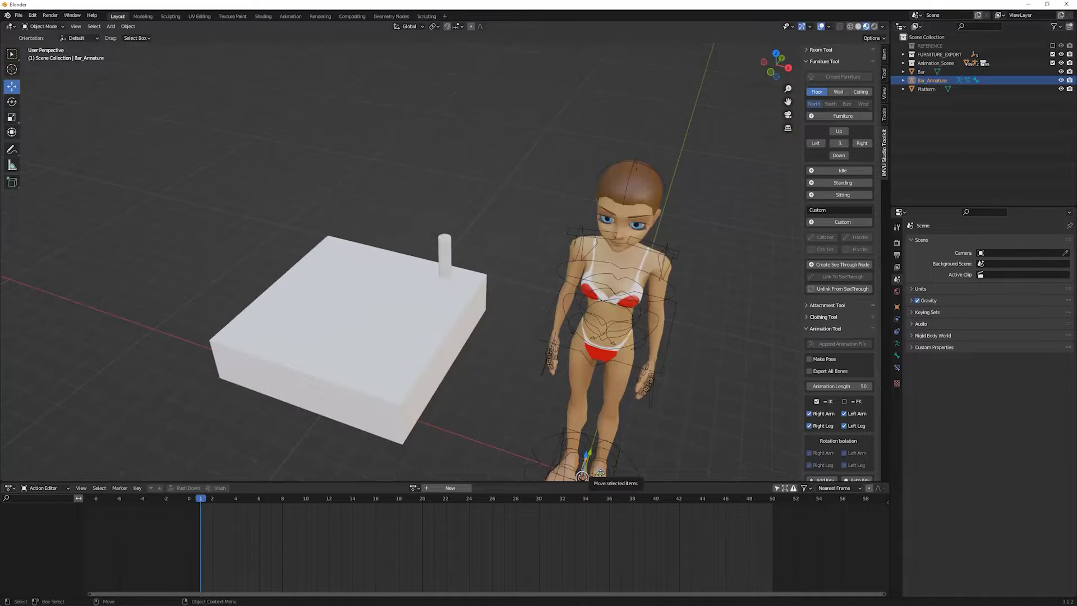
left_click_drag(601, 473, 491, 351)
scroll(490, 350, "up", 3)
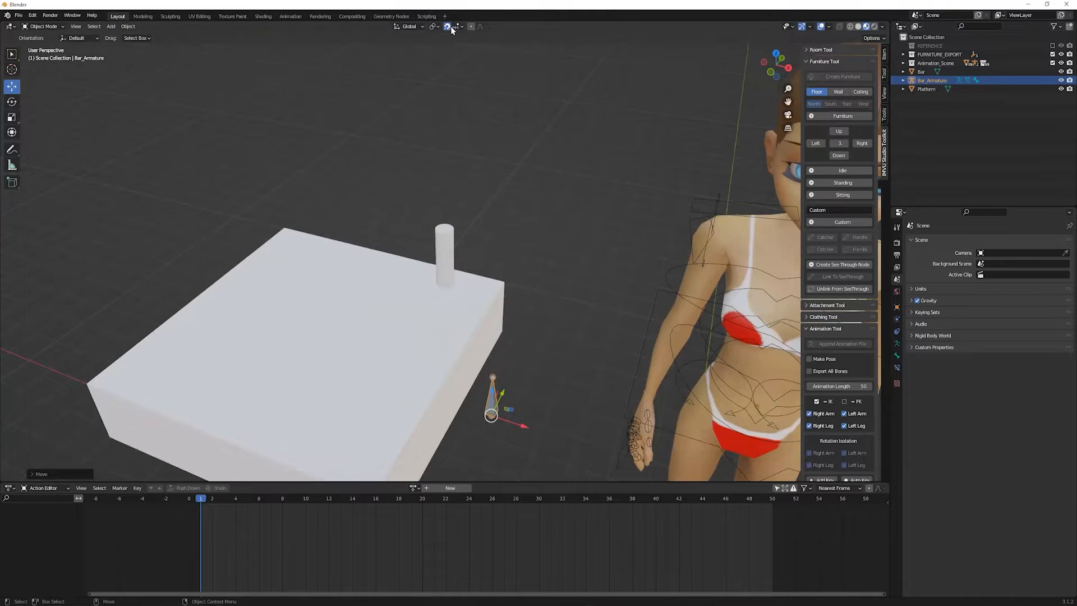
left_click(455, 27)
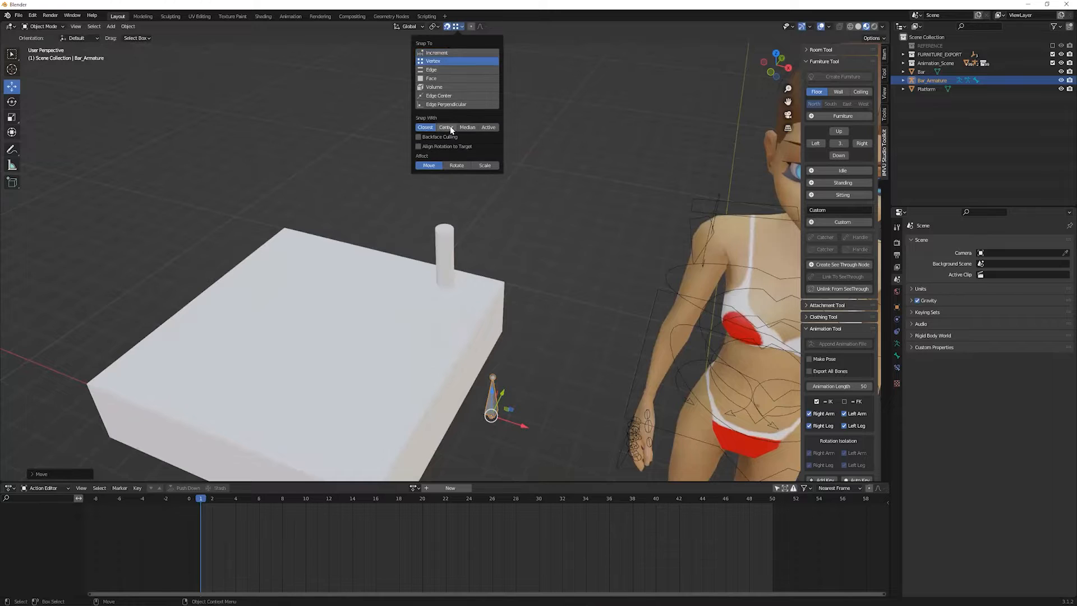
left_click_drag(490, 417, 444, 219)
Parent the Bar to Bar_Armature with automatic weights
scroll(454, 236, "up", 6)
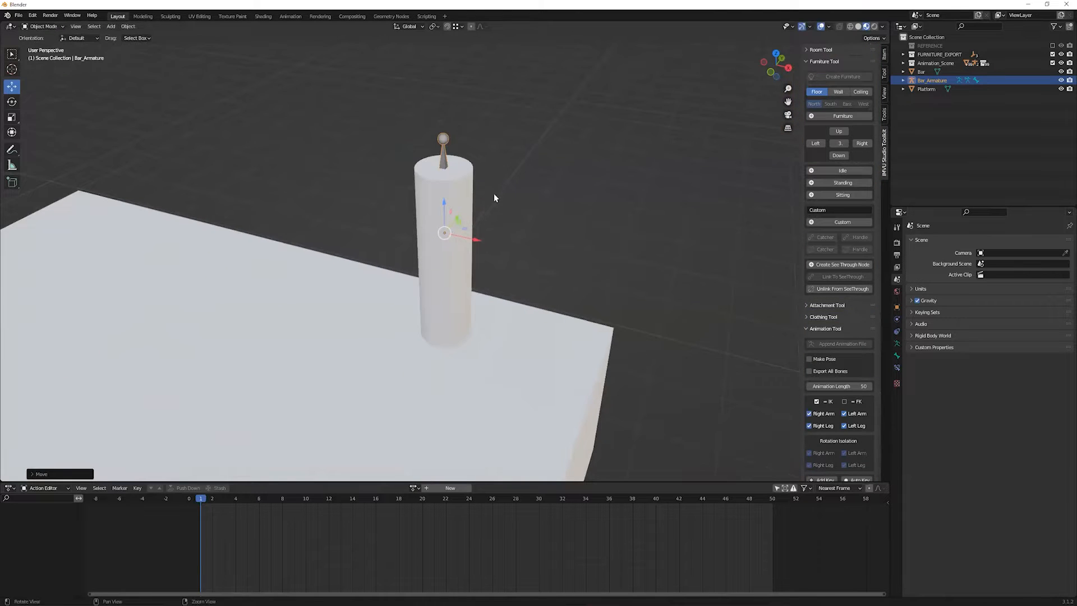
middle_click_drag(494, 193, 497, 216, "shift")
scroll(497, 196, "up", 1)
middle_click_drag(498, 177, 477, 157)
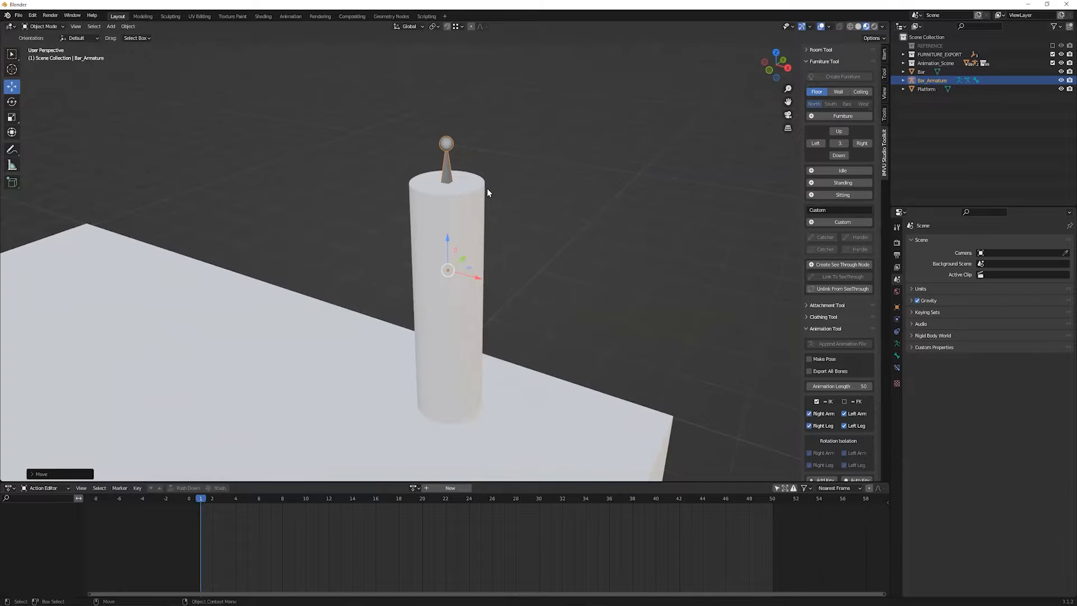
left_click(469, 161)
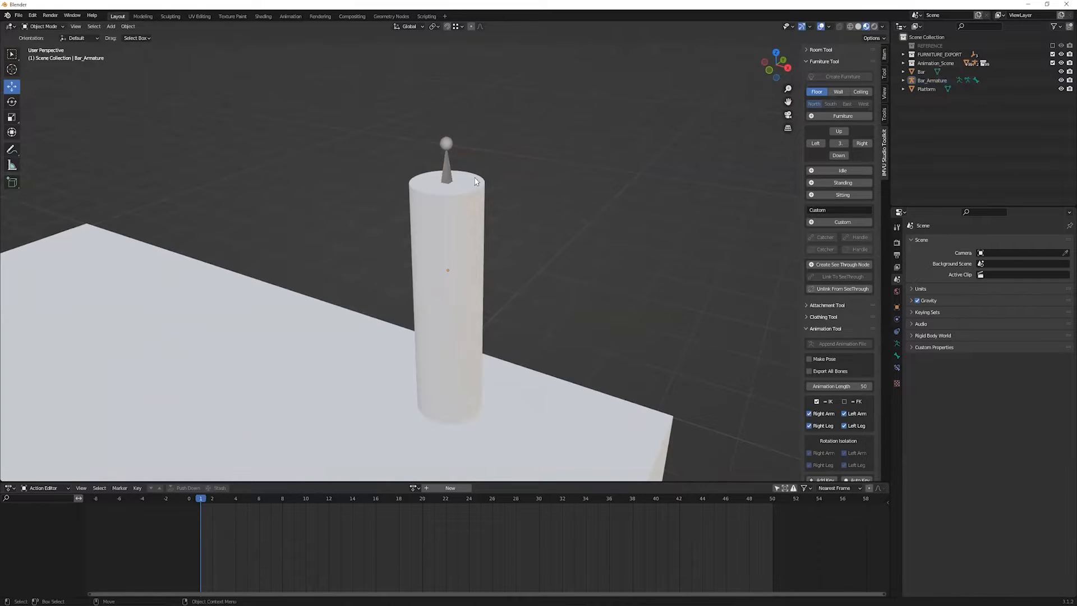
left_click(475, 192)
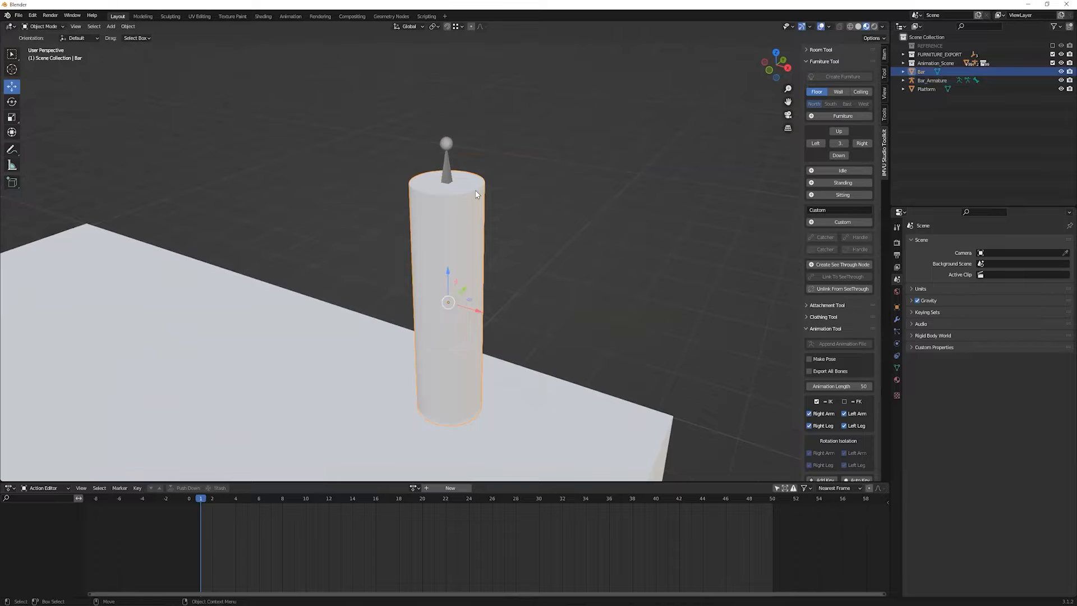
left_click(447, 145, "shift")
key("F3")
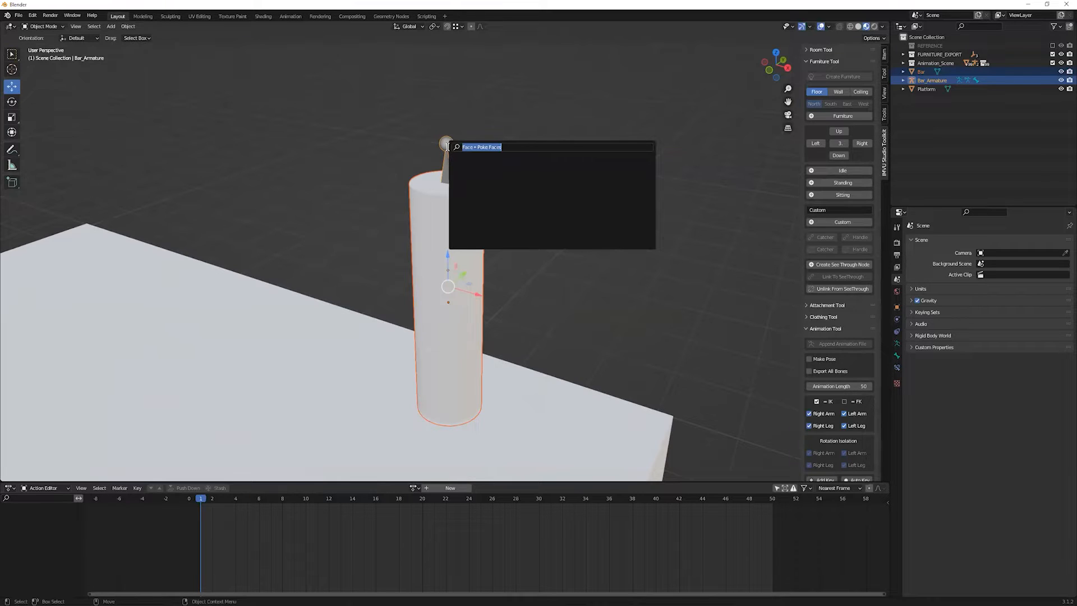
type("parent a")
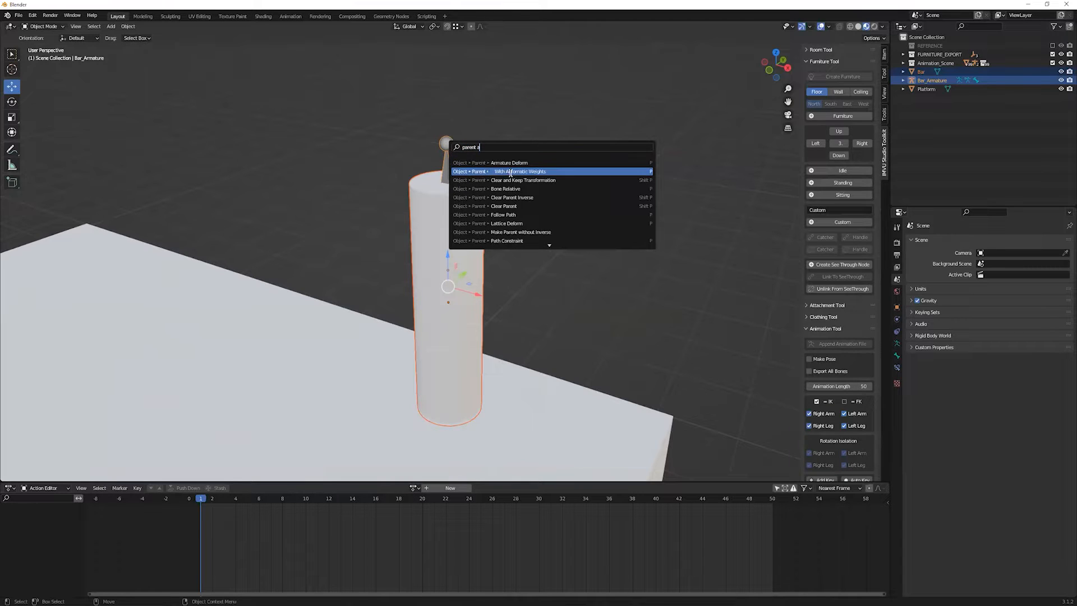
left_click(534, 174)
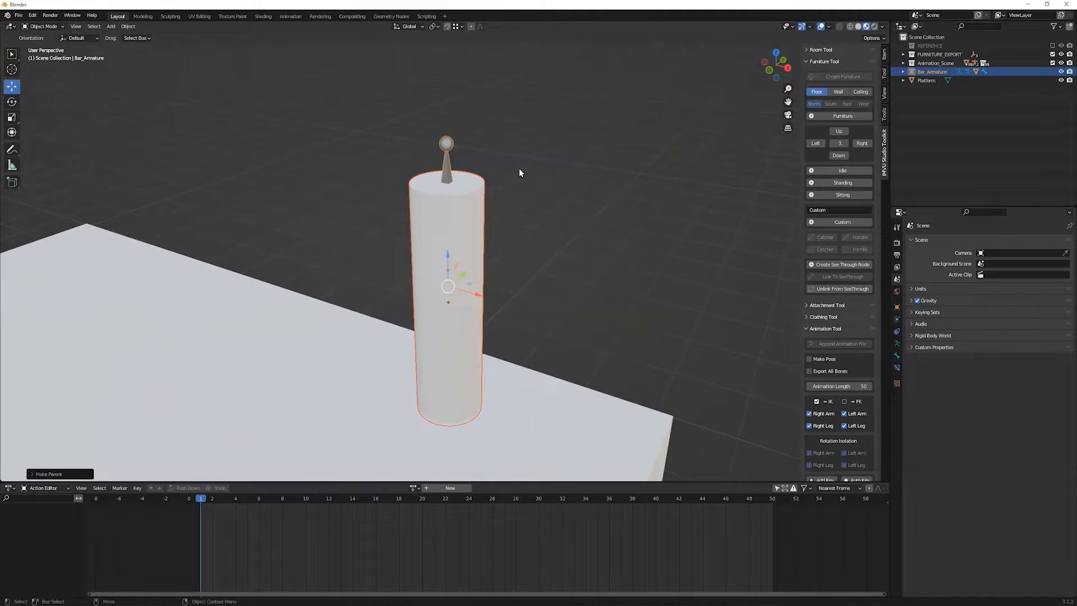
Test the rig by rotating the Bar_Armature bone in Pose Mode, and undo the rotation
left_click(445, 144)
key("ctrl+Tab")
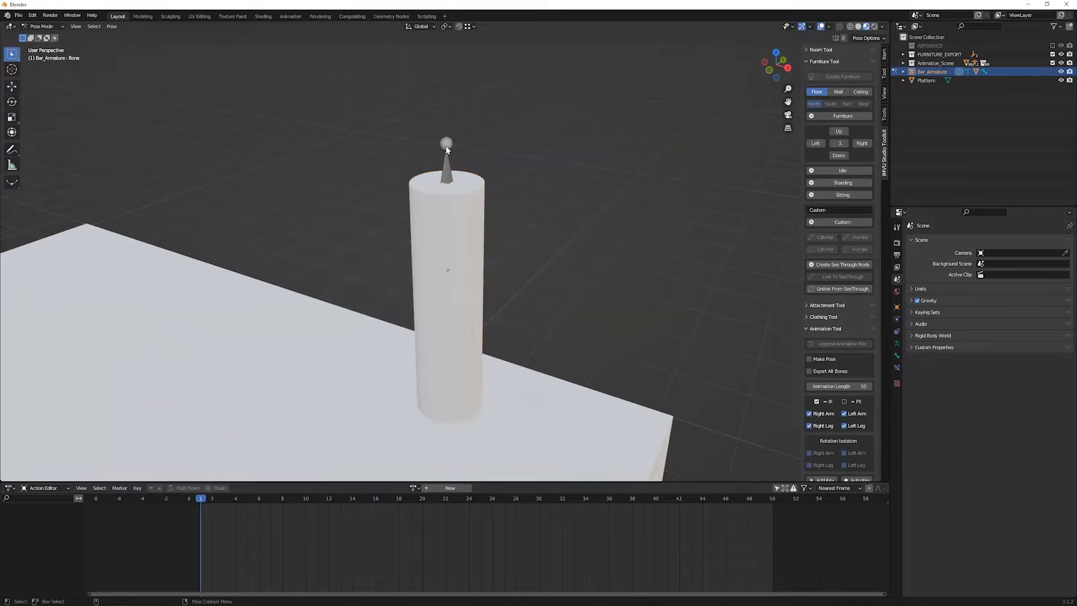
left_click(446, 144)
key("shift+space")
key("r")
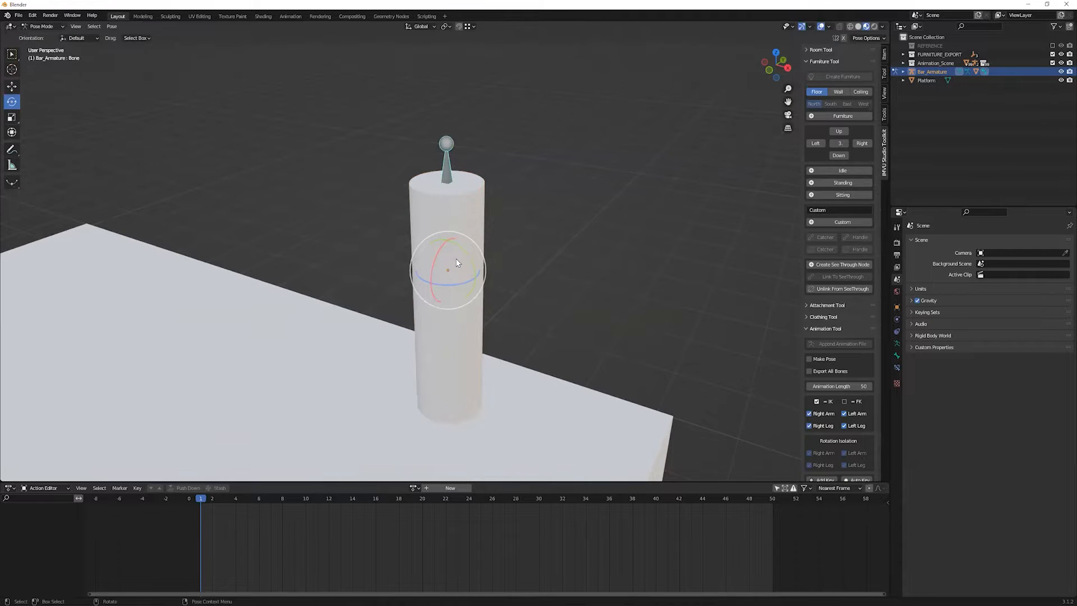
mouse_move(456, 262)
left_mouse_down()
mouse_move(444, 257)
mouse_move(472, 262)
mouse_move(467, 252)
left_mouse_up()
key("ctrl+z")
scroll(467, 251, "down", 6)
scroll(466, 250, "up", 2)
key("shift+space")
key("g")
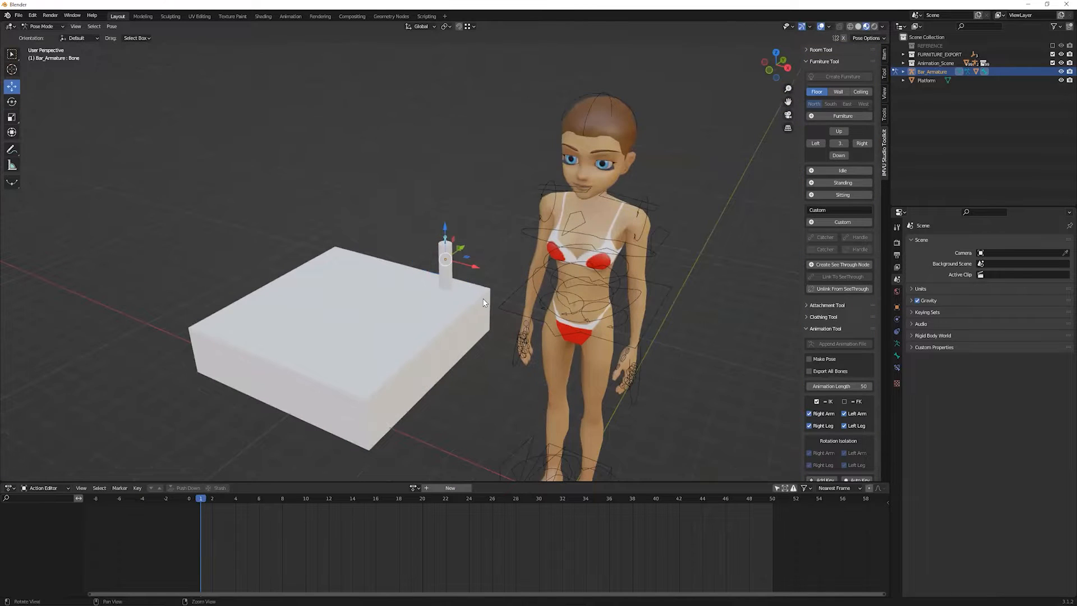
Move Bar_Armature and Platform into the FURNITURE_EXPORT collection and parent them under its Root node
scroll(483, 303, "down", 4)
middle_click_drag(447, 320, 450, 308)
scroll(450, 302, "up", 1)
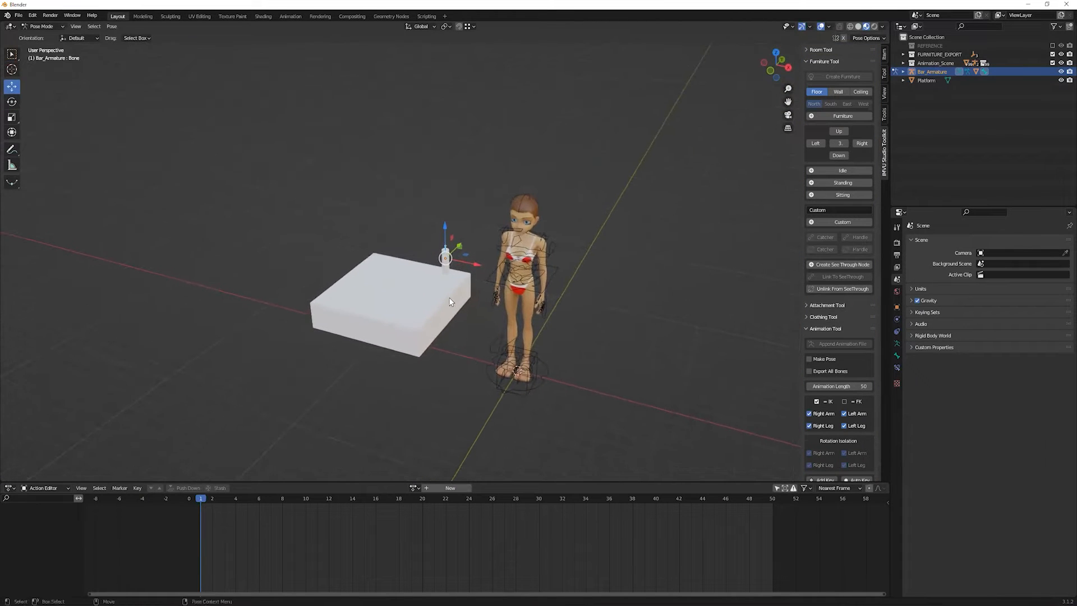
left_click(903, 55)
left_click(913, 63)
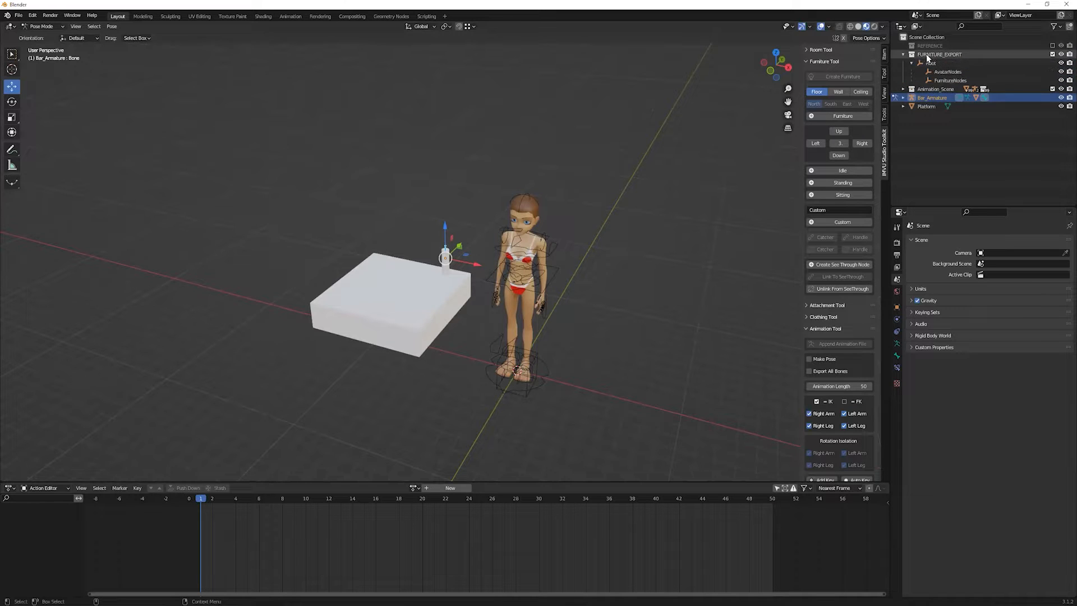
left_click(927, 104)
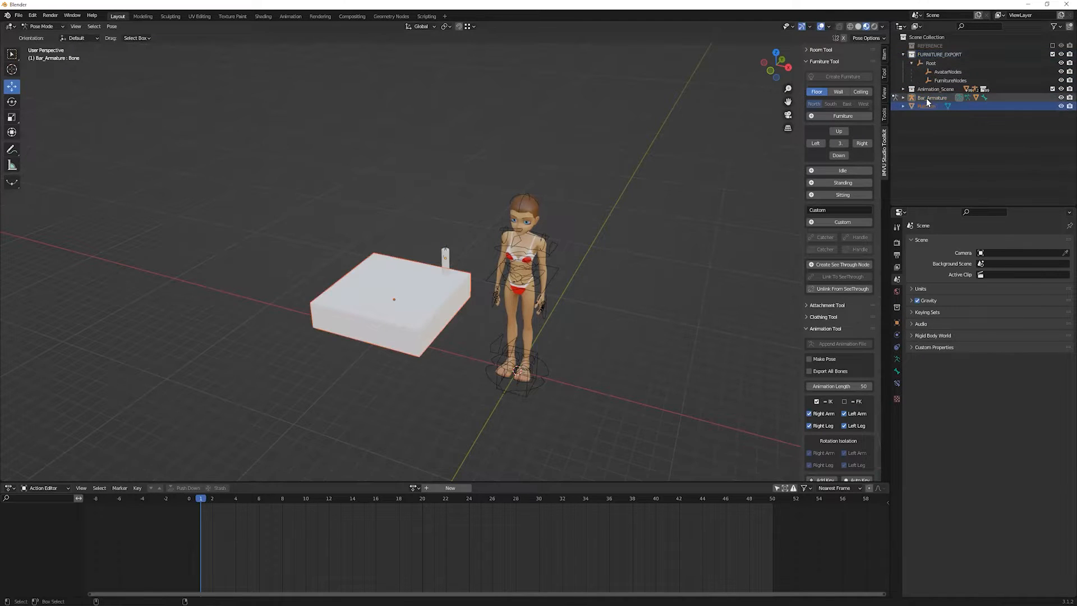
left_click_drag(924, 99, 928, 57)
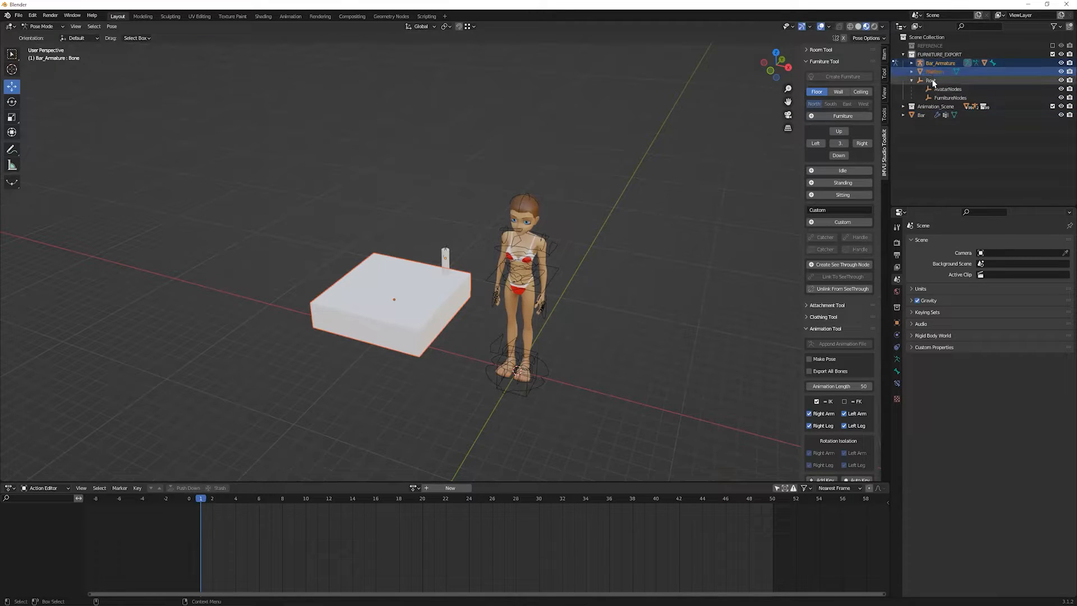
left_click_drag(930, 71, 934, 79)
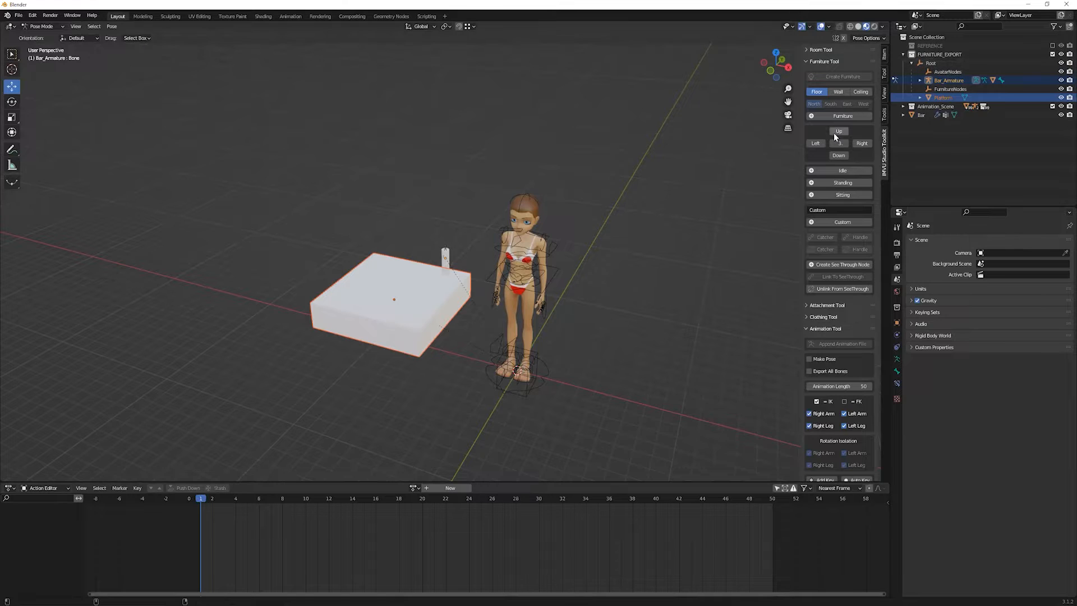
Create a custom furniture seat node with the name Step
left_click(826, 209)
double_click(813, 210)
left_click(823, 220)
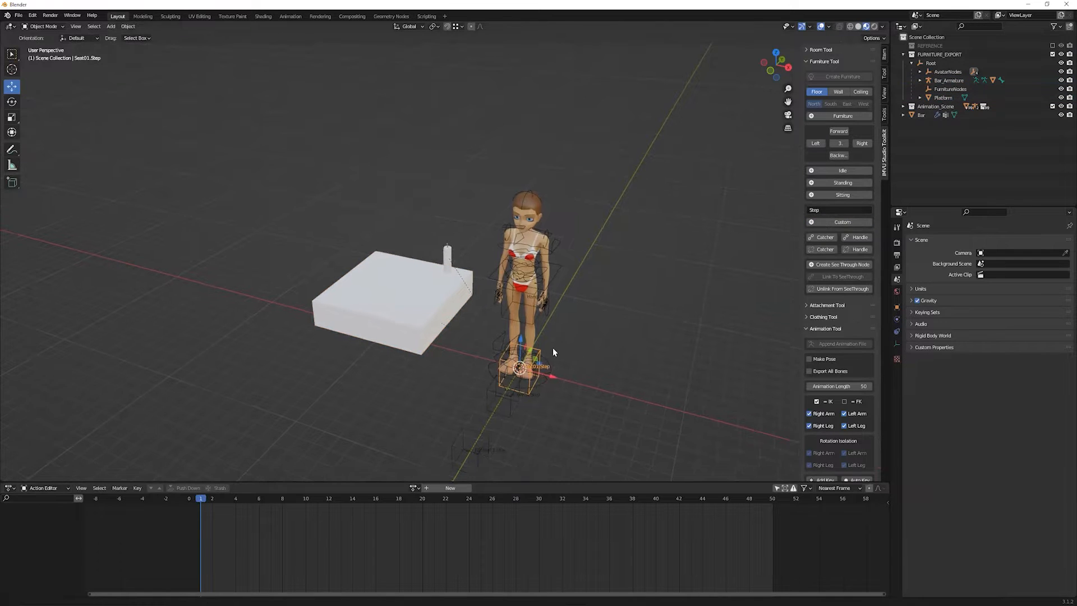
Move the Seat01.Step node over to the platform and raise it to the platform's top surface
middle_click_drag(553, 348, 614, 344, "shift")
left_click_drag(607, 334, 448, 307)
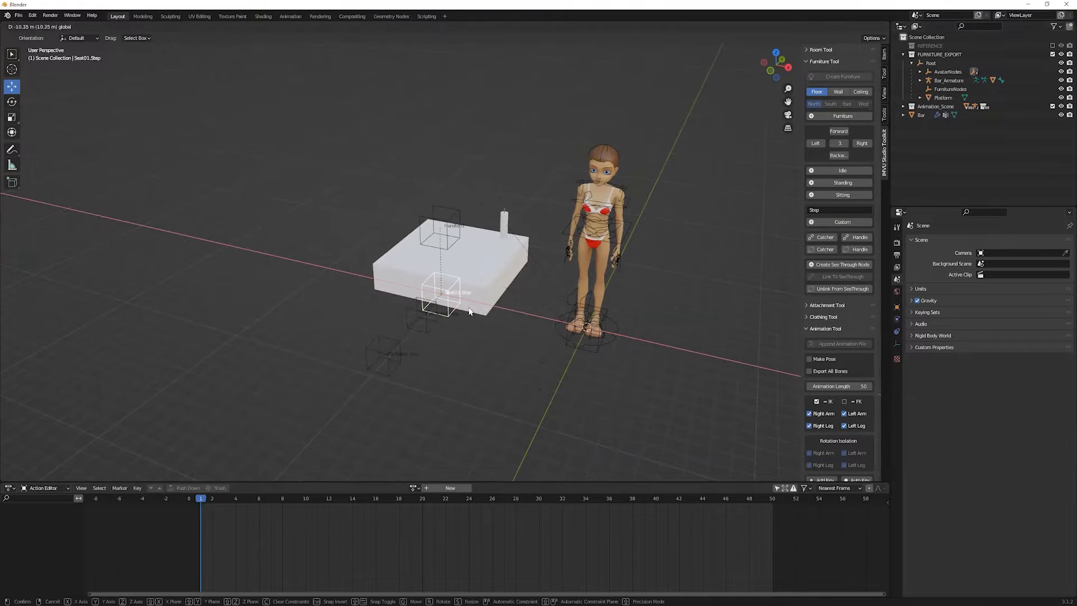
middle_click_drag(449, 307, 470, 226)
scroll(470, 226, "up", 6)
middle_click_drag(502, 277, 472, 253)
left_click_drag(481, 322, 480, 165)
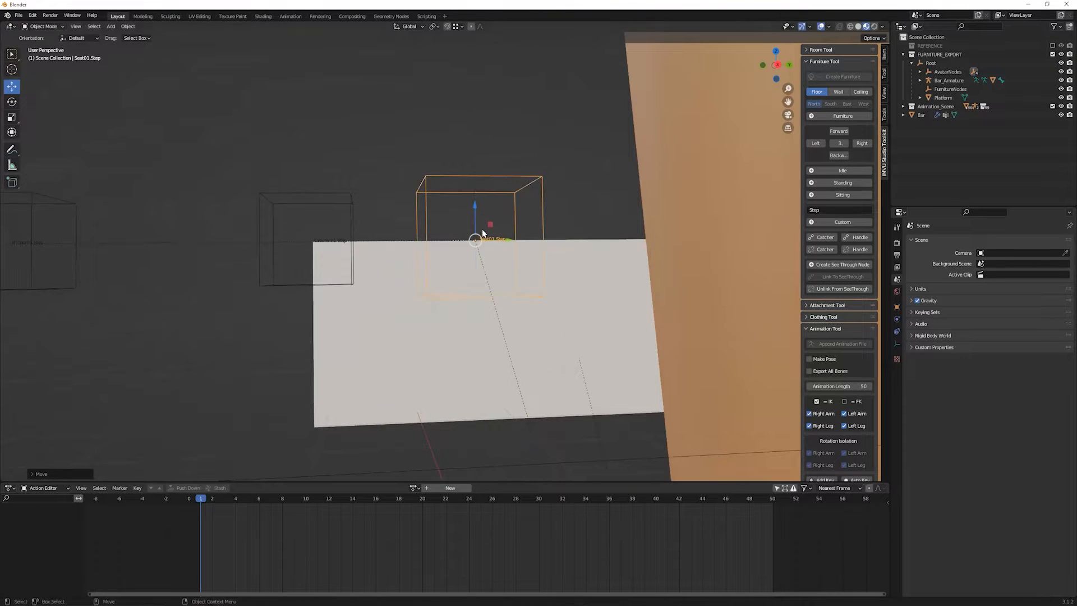
middle_click_drag(483, 229, 486, 232)
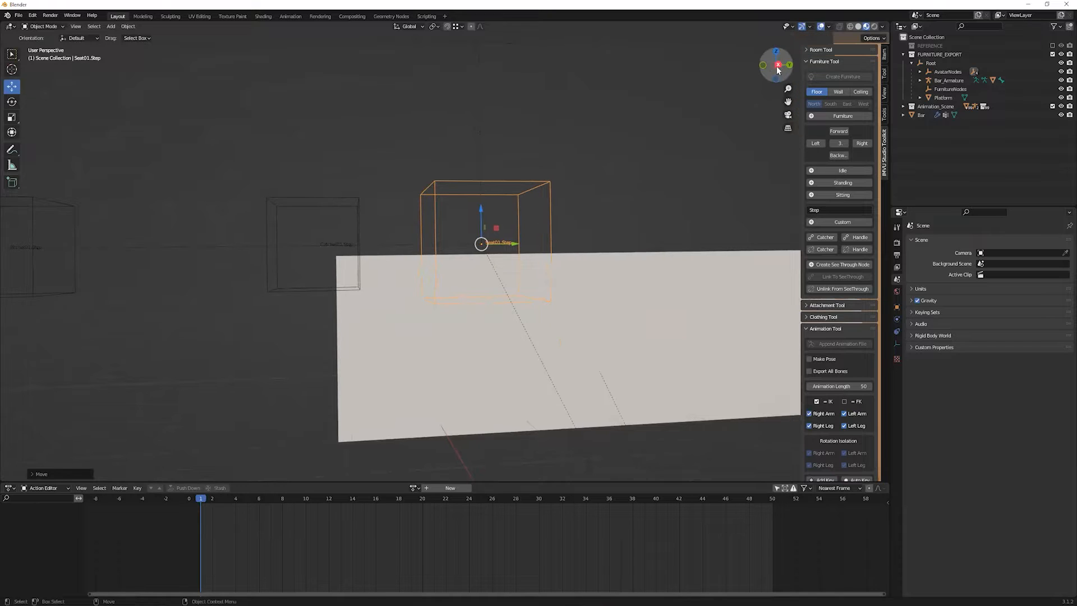
Fine-tune the Seat01.Step node's height from a side view and shift it toward the platform's front edge
left_click(778, 67)
left_click_drag(453, 218, 456, 227)
left_click_drag(482, 261, 430, 262)
middle_click_drag(430, 262, 505, 311)
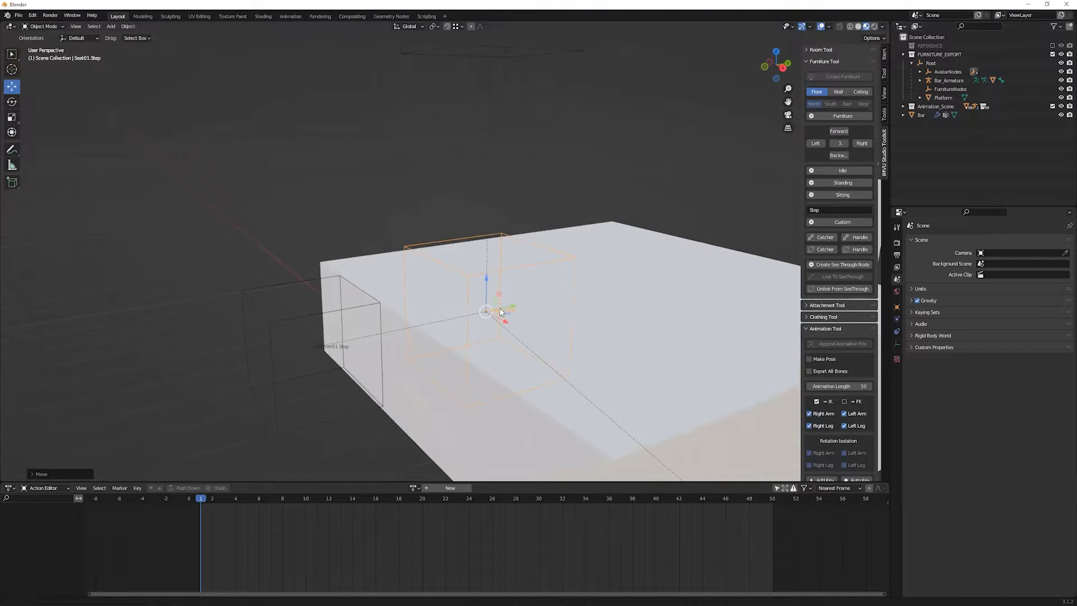
scroll(499, 309, "down", 2)
left_click_drag(496, 288, 507, 289)
scroll(507, 288, "down", 2)
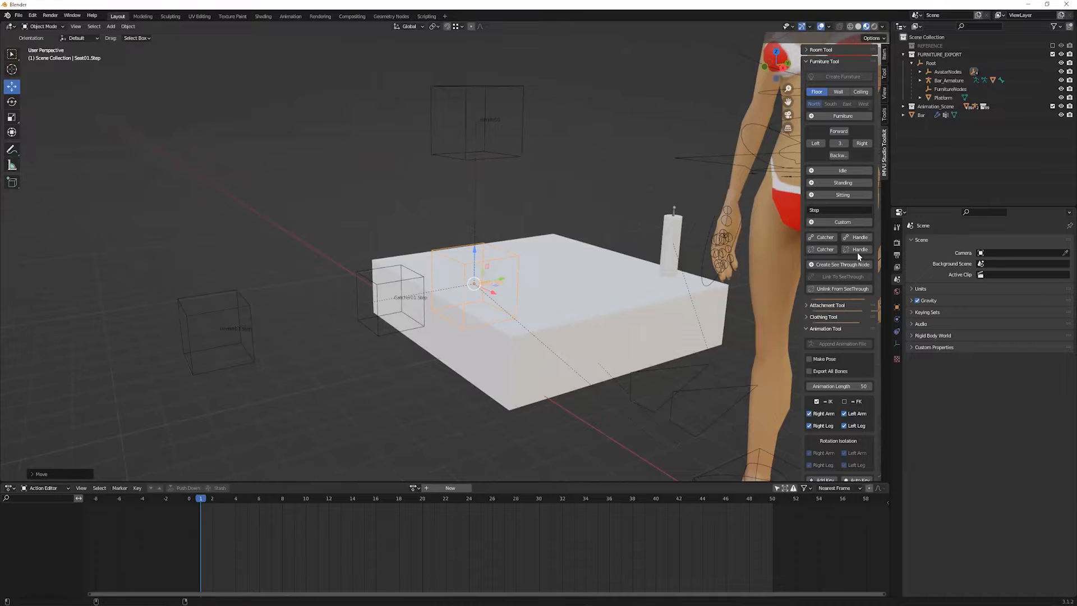
Remove the catcher from the Step seat, and place the Handle01 node just above the Bar
left_click(825, 249)
left_click(512, 130)
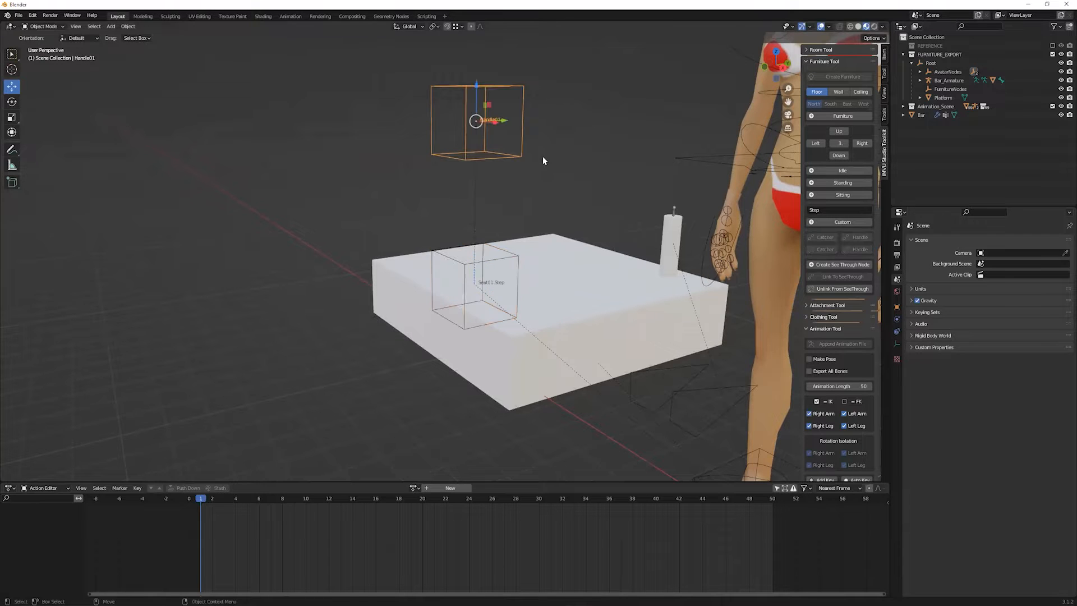
middle_click_drag(543, 158, 539, 142)
left_click_drag(481, 96, 481, 178)
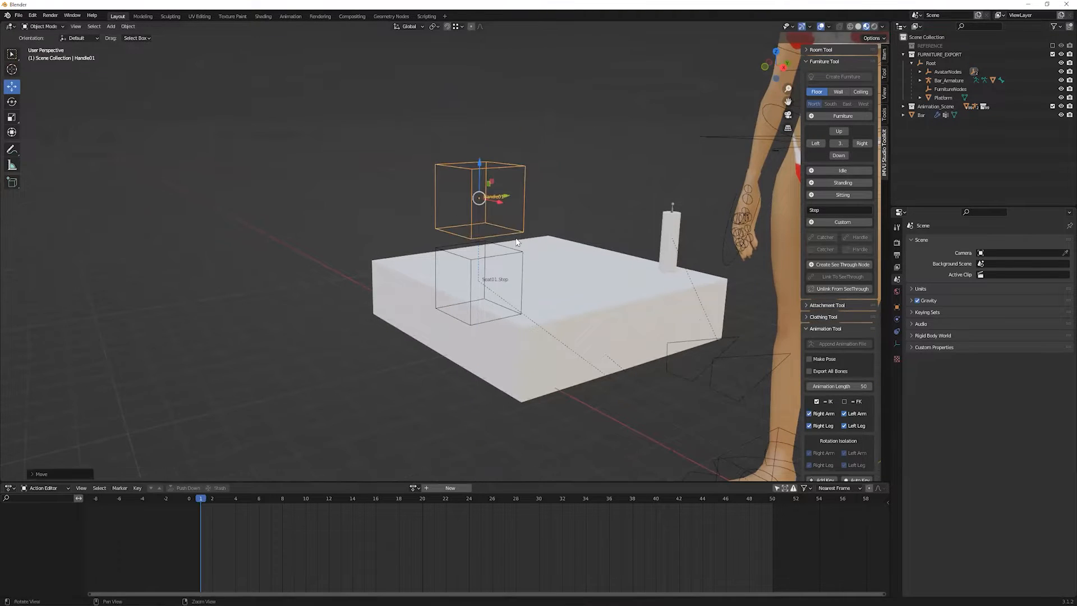
middle_click_drag(513, 213, 431, 170)
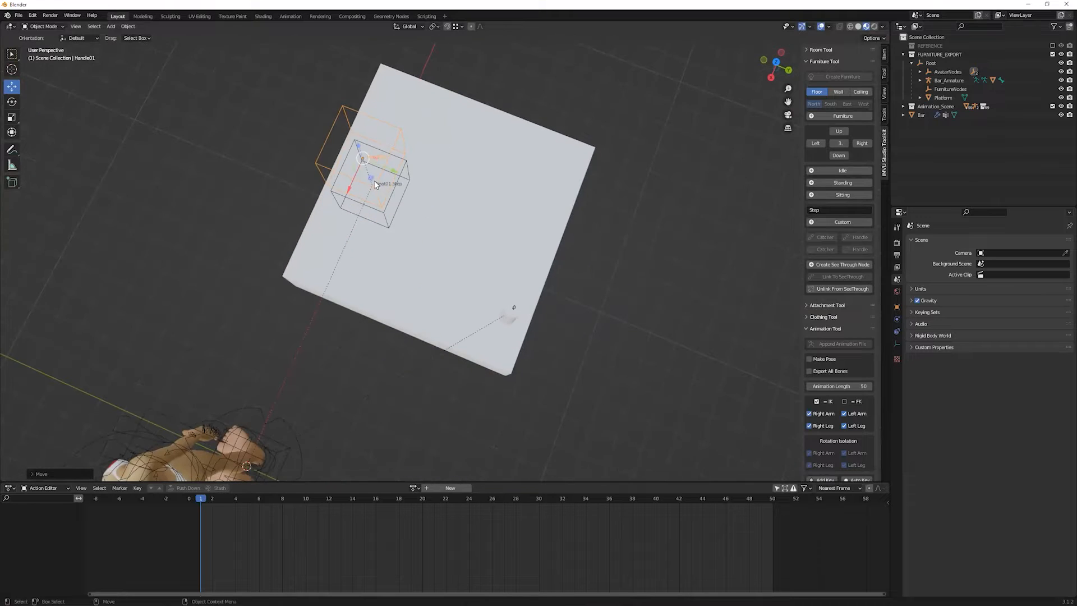
left_click_drag(371, 184, 526, 324)
middle_click_drag(495, 337, 626, 283)
left_click_drag(625, 280, 625, 306, "alt")
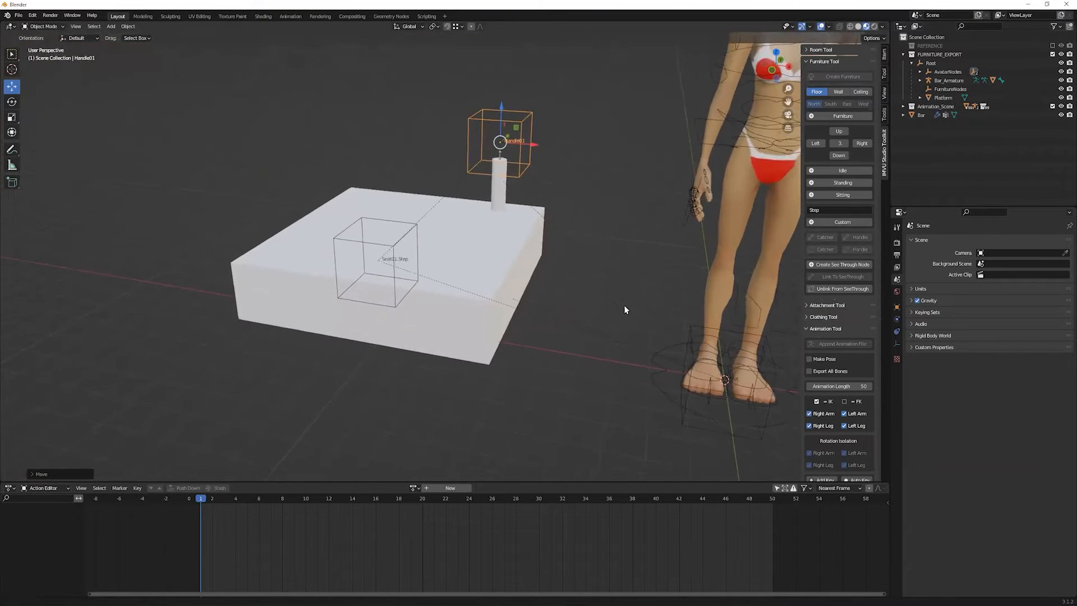
right_click_drag(624, 305, 608, 365, "alt")
left_click(547, 217)
middle_click_drag(543, 259, 534, 323, "alt")
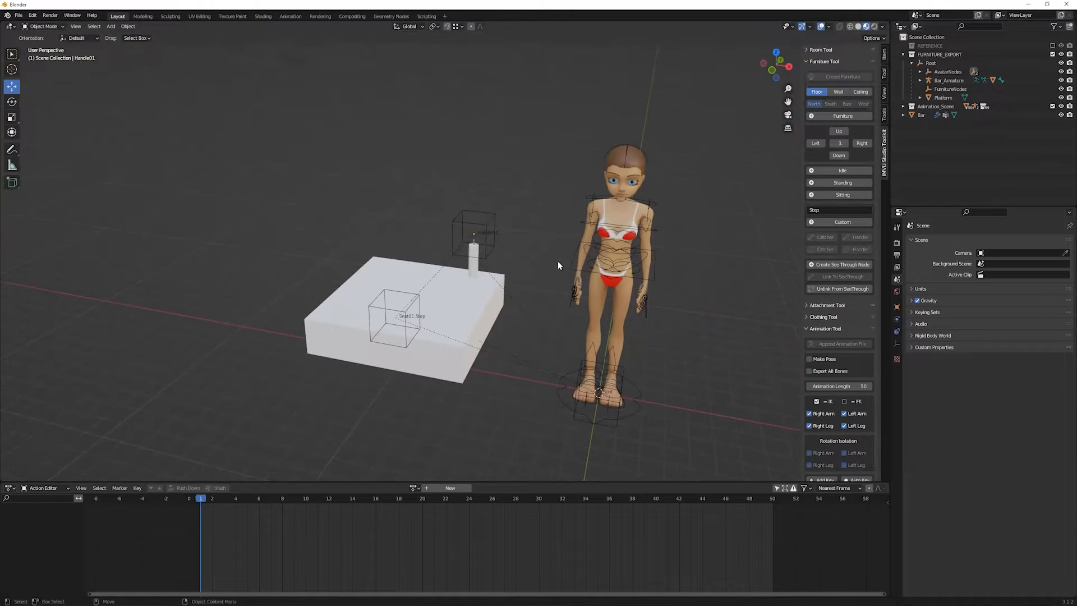
Move the Bar mesh from the scene's top level into the FURNITURE_EXPORT collection
left_click(923, 115)
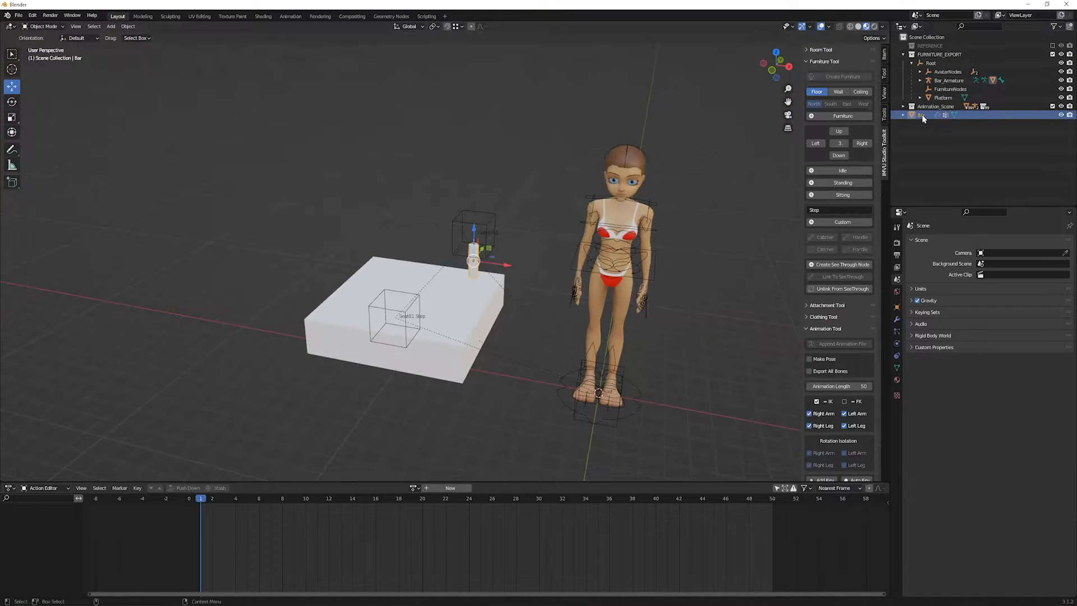
left_click(920, 80)
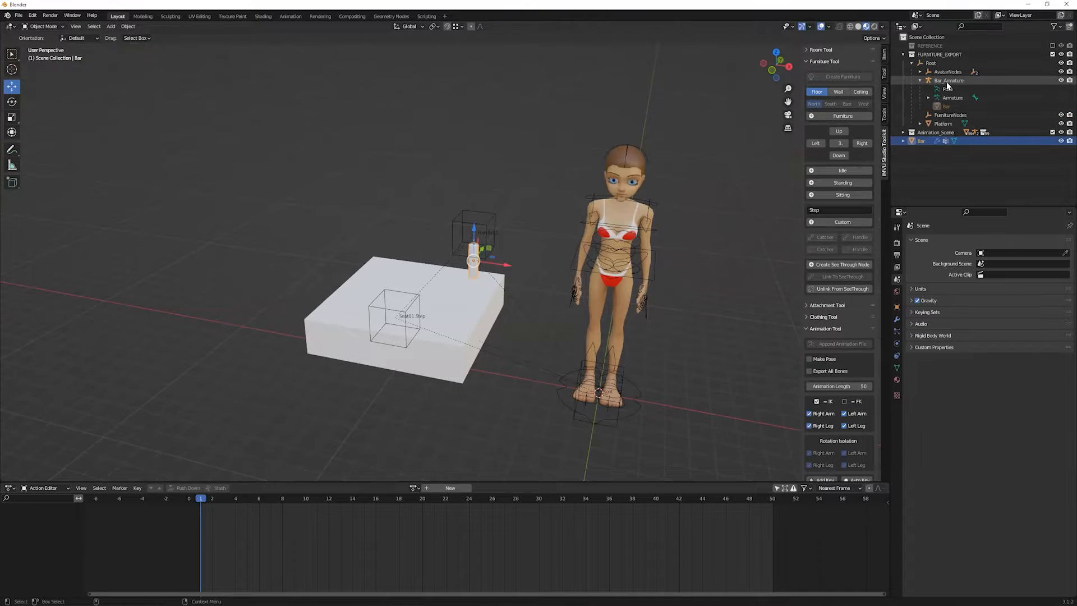
left_click(921, 80)
left_click_drag(915, 117, 931, 69)
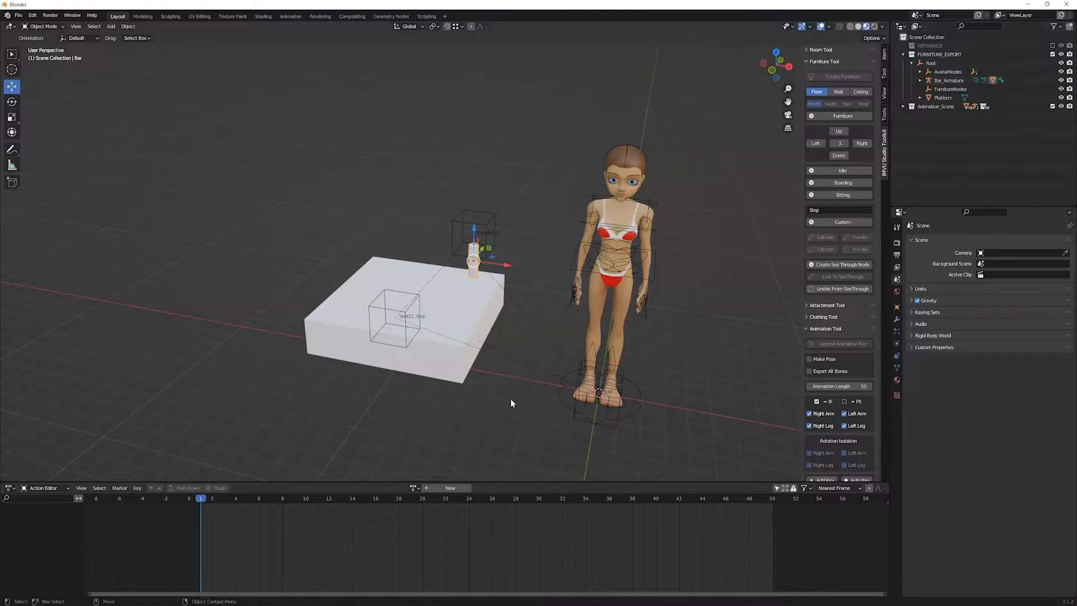
Move the avatar's Control_Armature onto the Seat01.Step node on the platform with snapping enabled
middle_click_drag(510, 389, 558, 414)
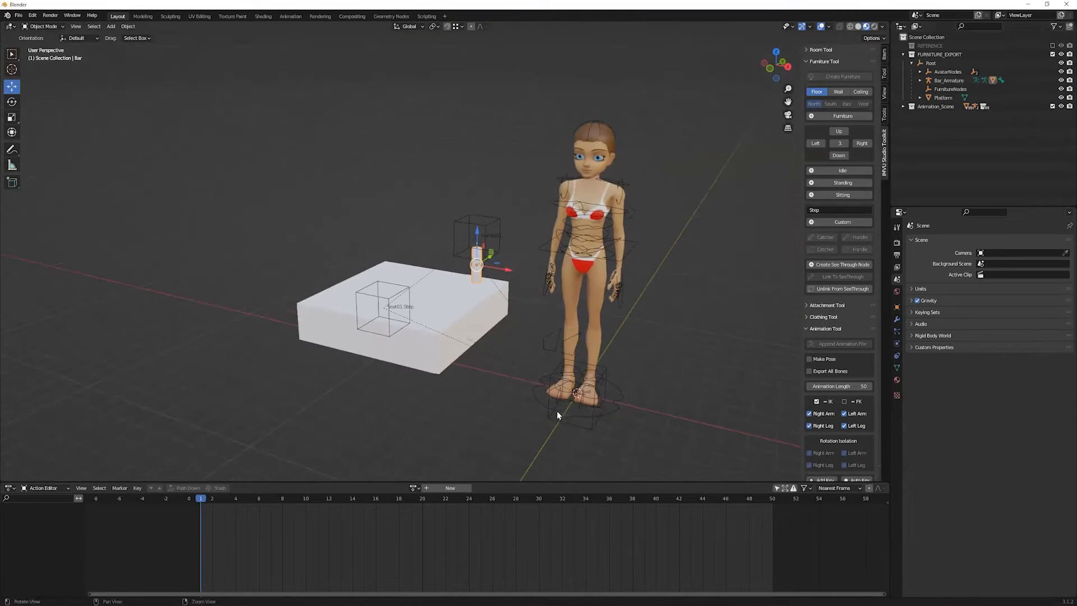
left_click(616, 400)
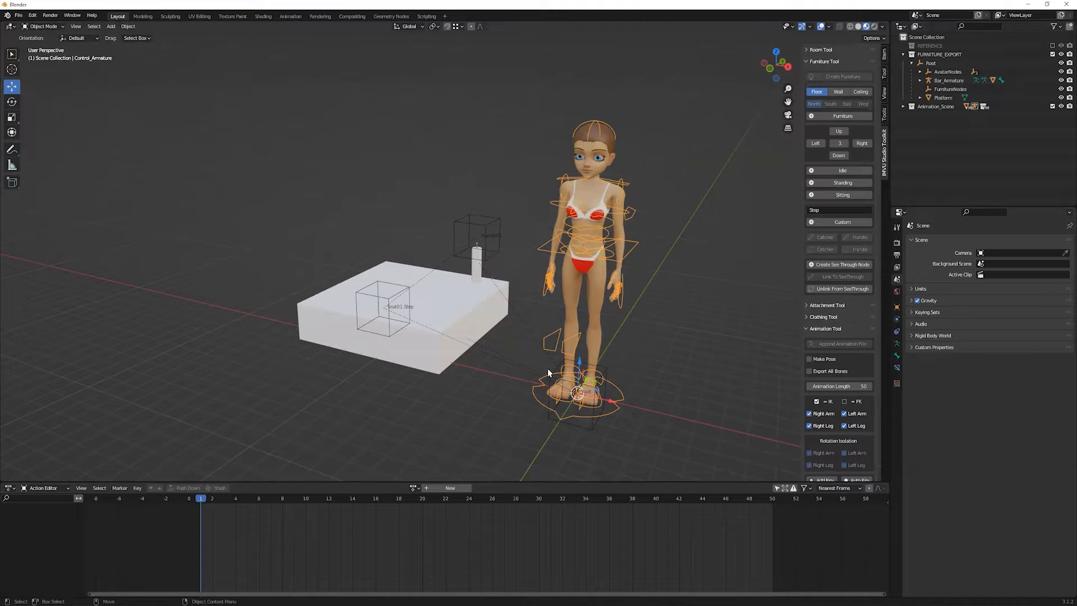
left_click(457, 27)
left_click_drag(574, 399, 387, 312)
middle_click_drag(396, 336, 449, 331)
scroll(465, 242, "up", 2)
scroll(465, 245, "up", 4)
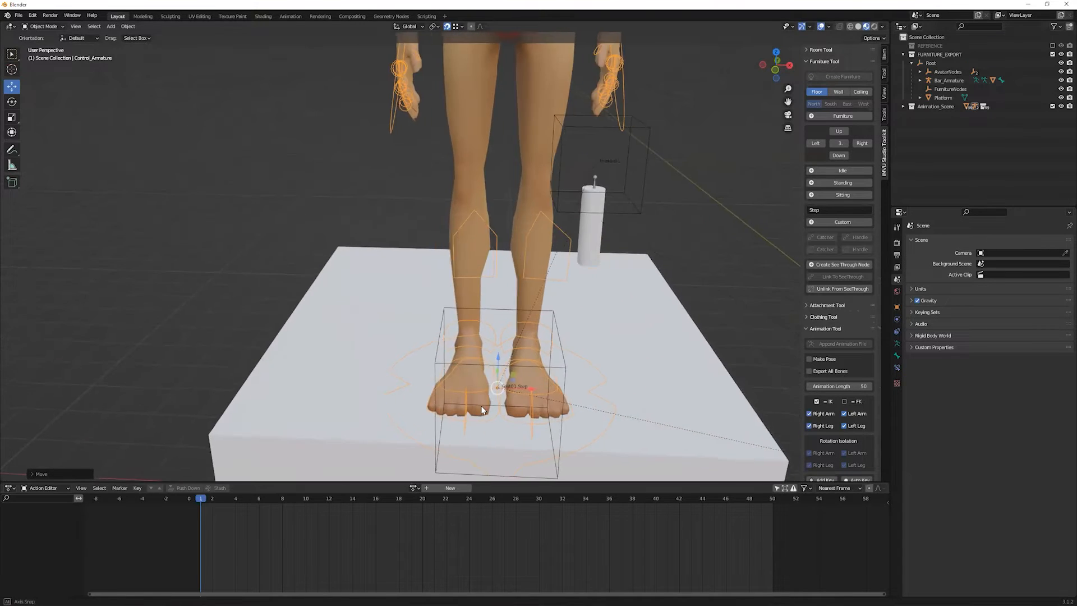
middle_click_drag(466, 449, 409, 441)
scroll(408, 441, "down", 6)
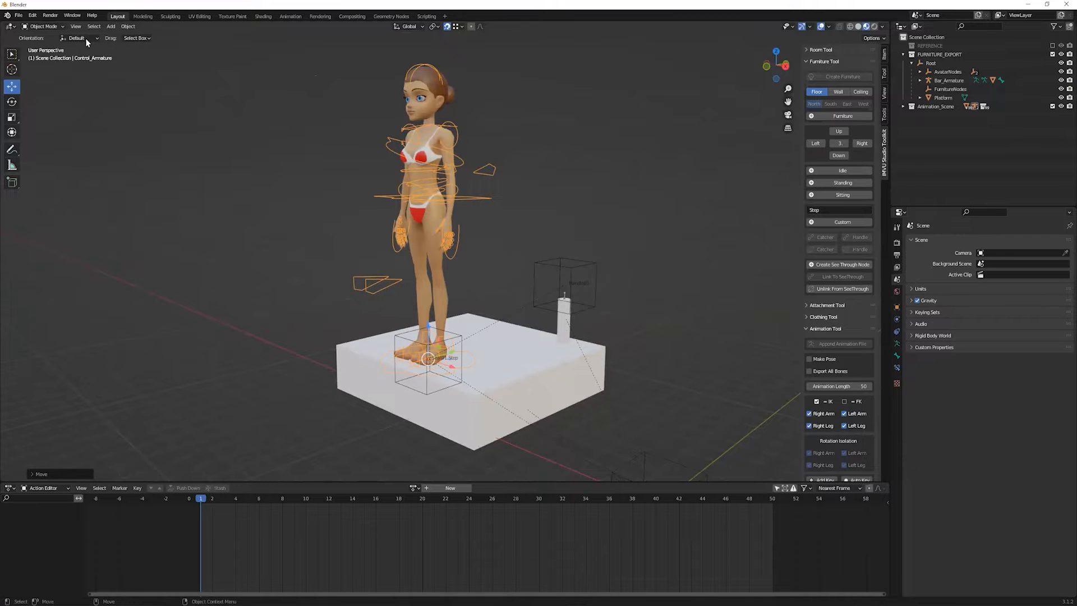
Put Control_Armature in Pose Mode and create a new action for it
left_click(48, 55)
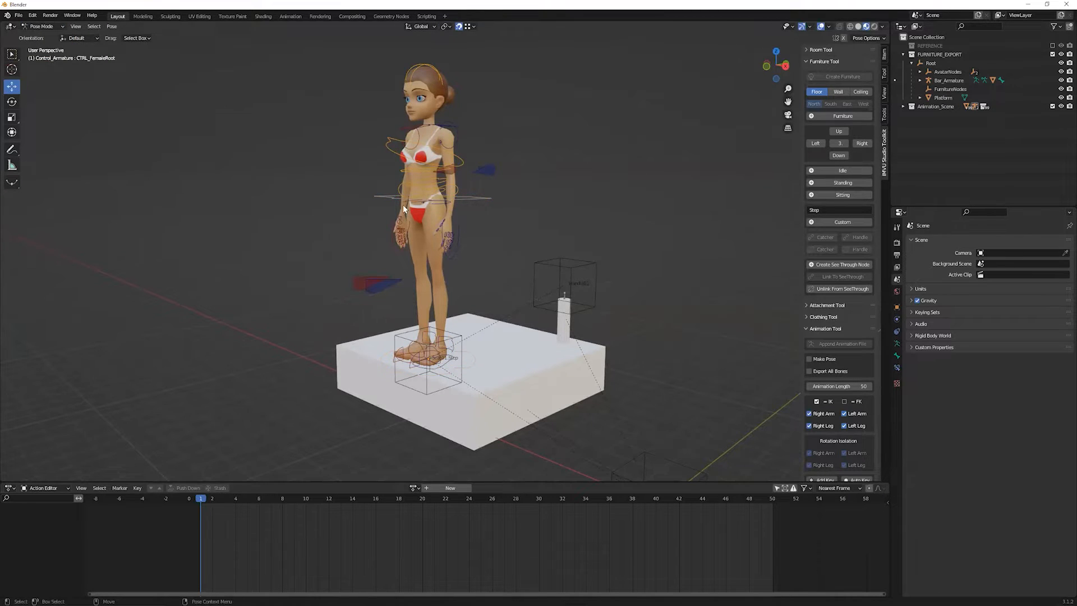
left_click(450, 488)
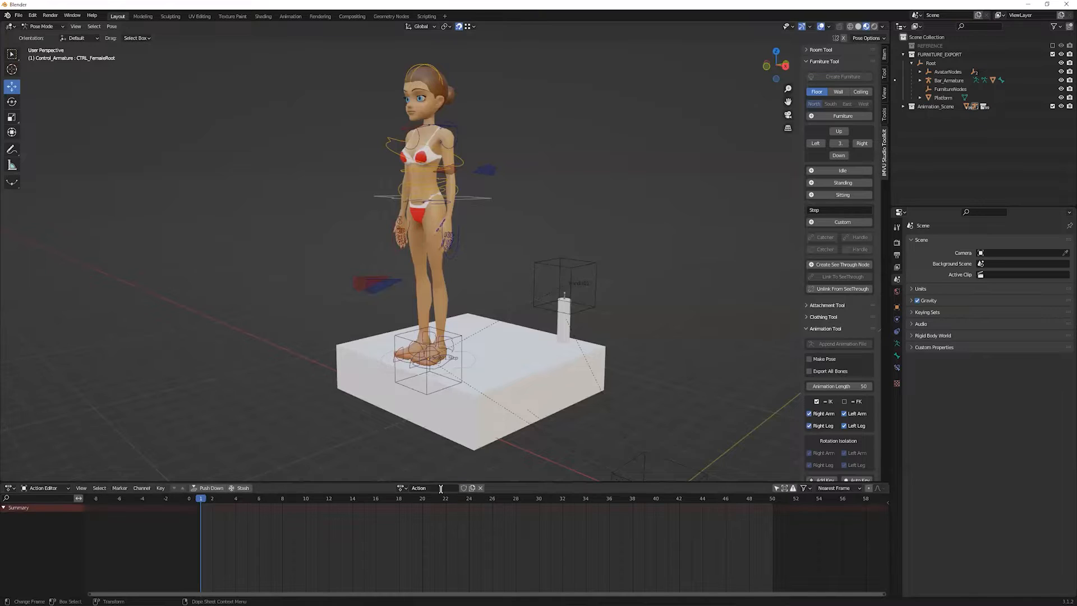
Rename the avatar's new action as Step
left_click(441, 488)
type("Step")
Keyframe the location, rotation and scale of the left foot control at frame 1
middle_click_drag(527, 105, 553, 264)
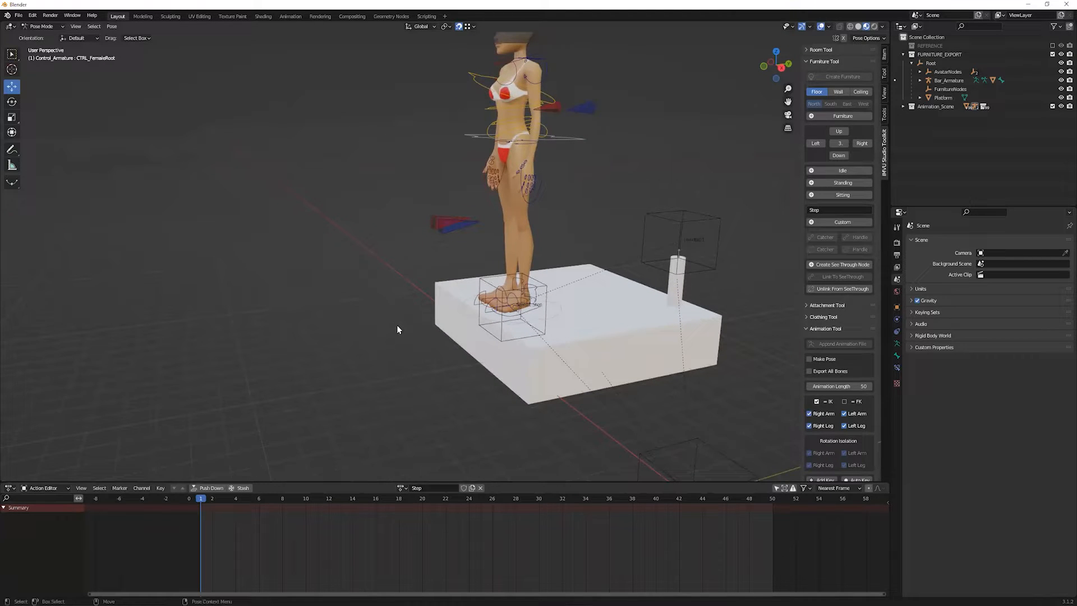
middle_click_drag(416, 294, 482, 321)
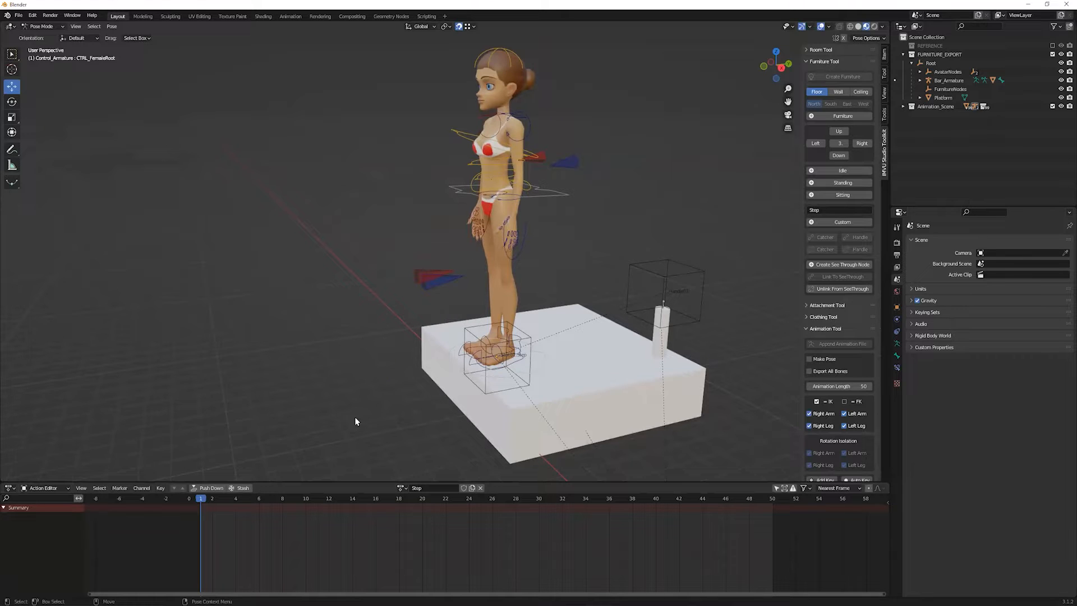
middle_click_drag(468, 338, 488, 278, "ctrl")
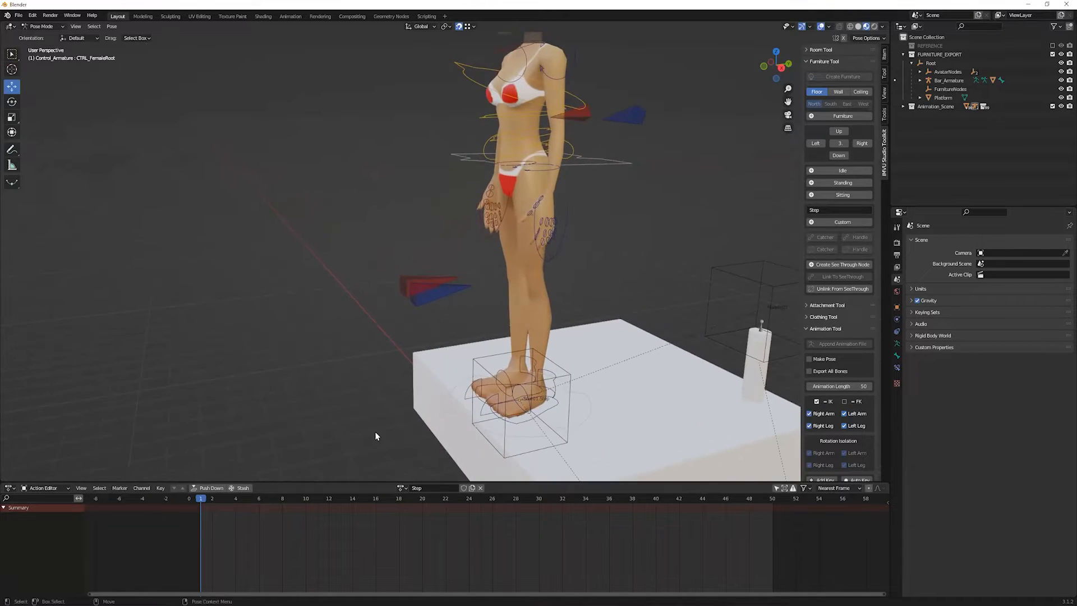
left_click(503, 423)
key("i")
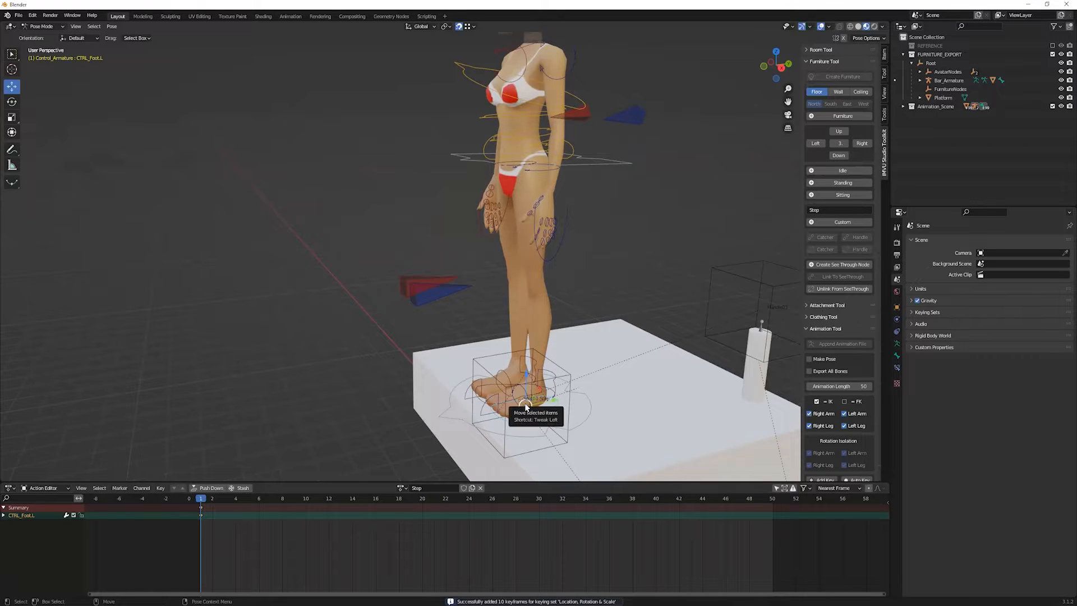
left_click(112, 27)
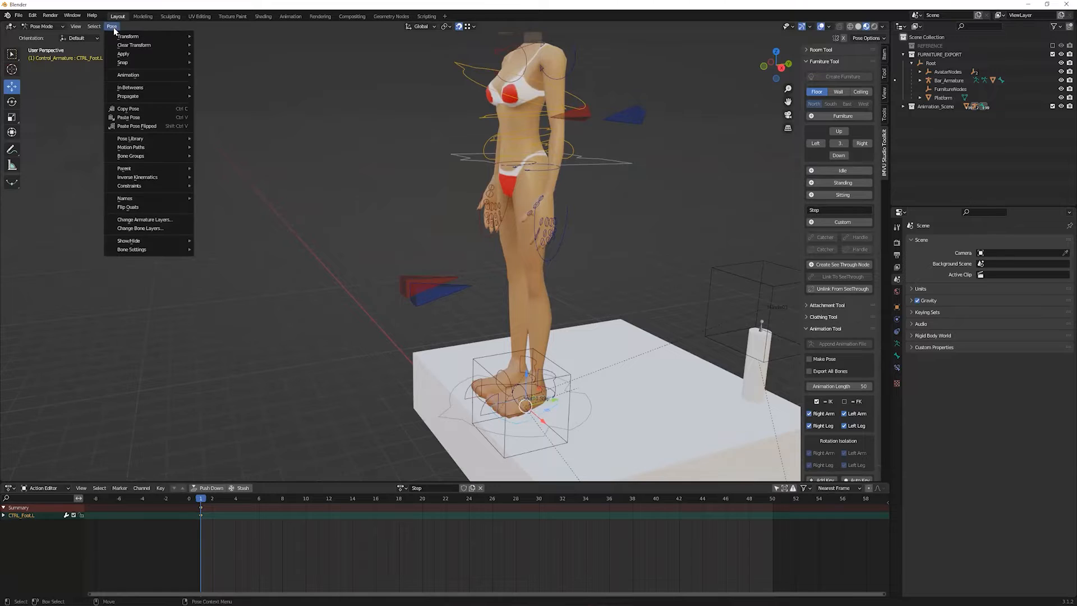
mouse_move(125, 79)
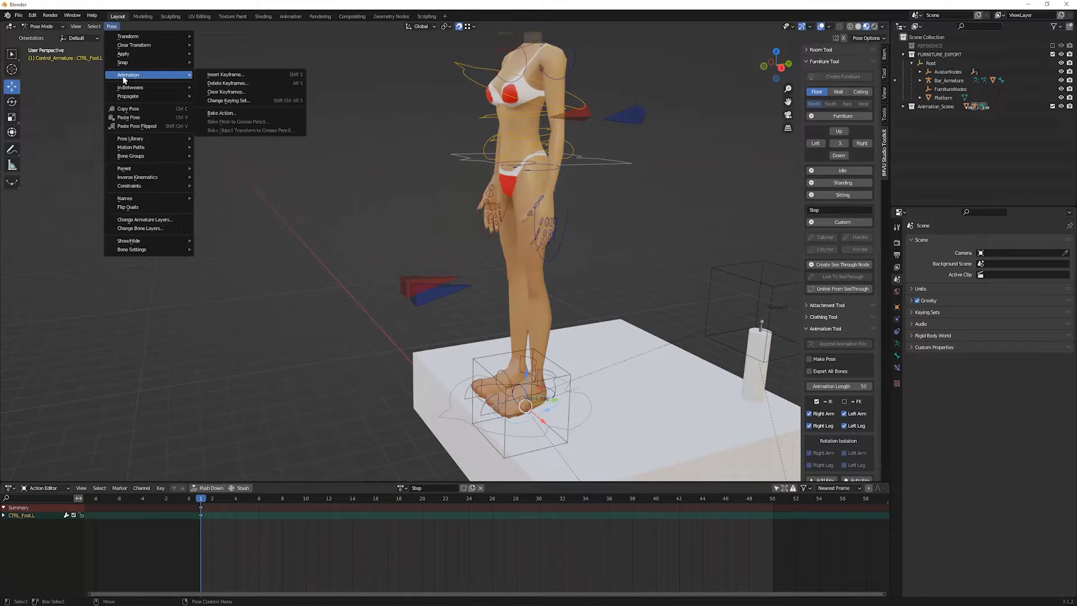
left_click(244, 76)
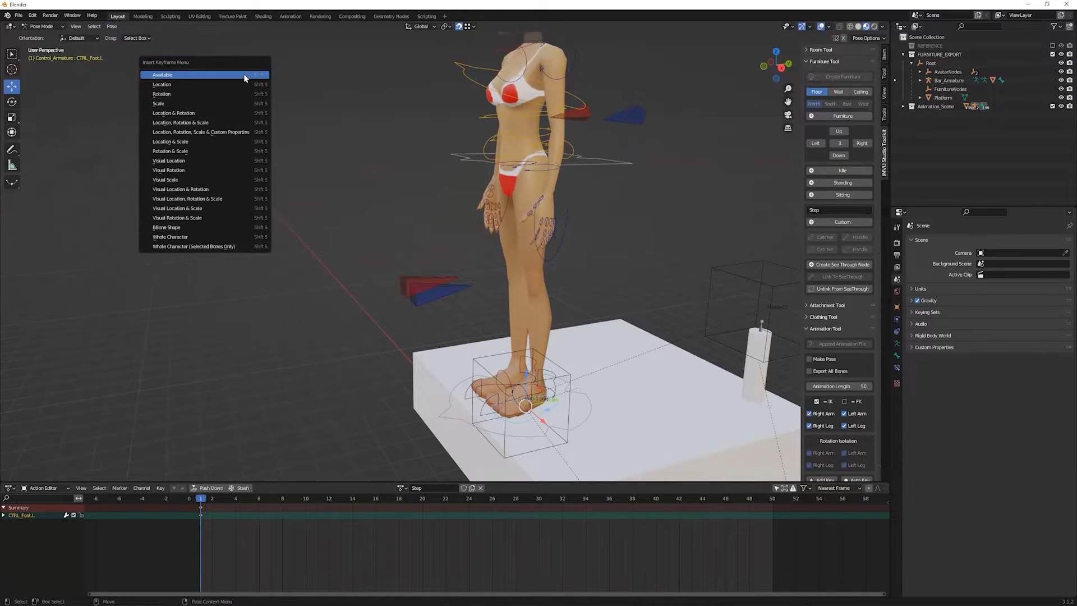
left_click(183, 115)
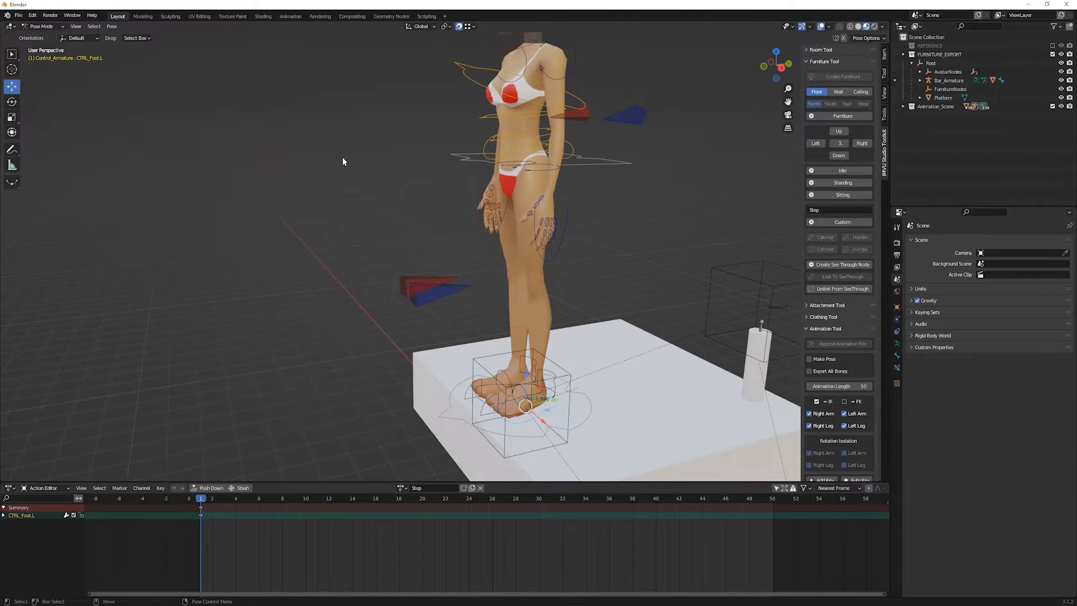
At frame 25, move the left foot control forward off the platform down to the floor and keyframe it
left_click(522, 422)
middle_click_drag(523, 422, 477, 314)
left_click(480, 500)
left_click_drag(477, 315, 331, 381)
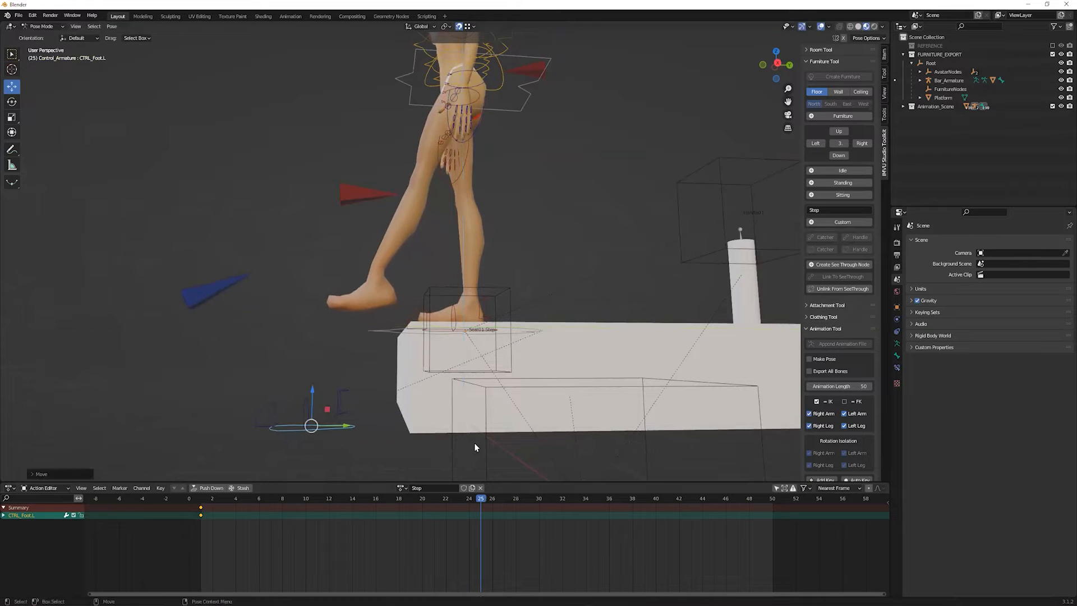
key("i")
Keyframe the COG control at frame 1, and at frame 25 shift it forward and down over the left foot and keyframe it
left_click(517, 109)
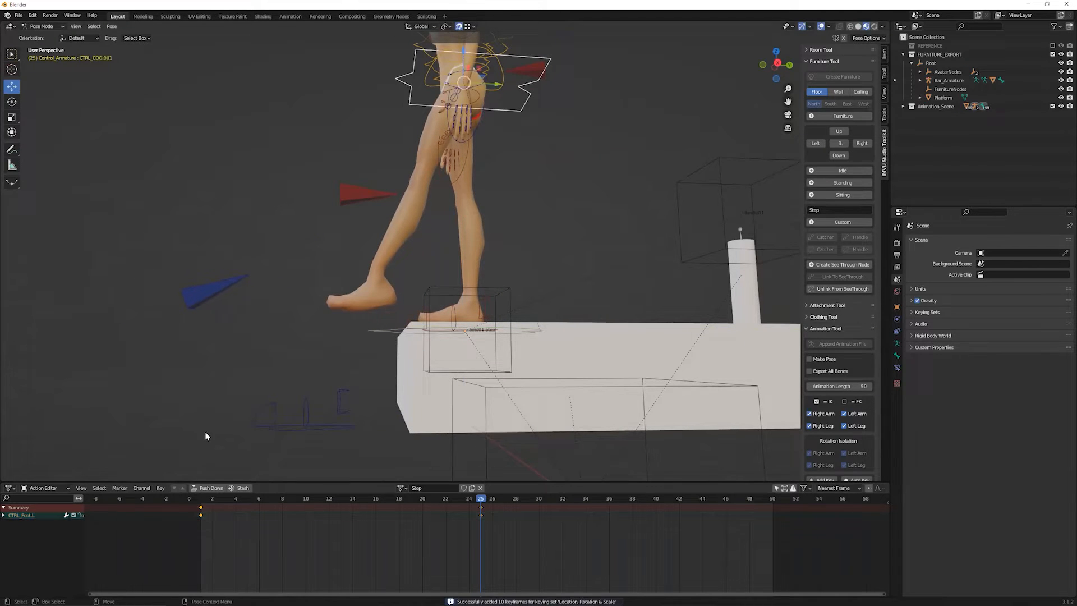
left_click(200, 499)
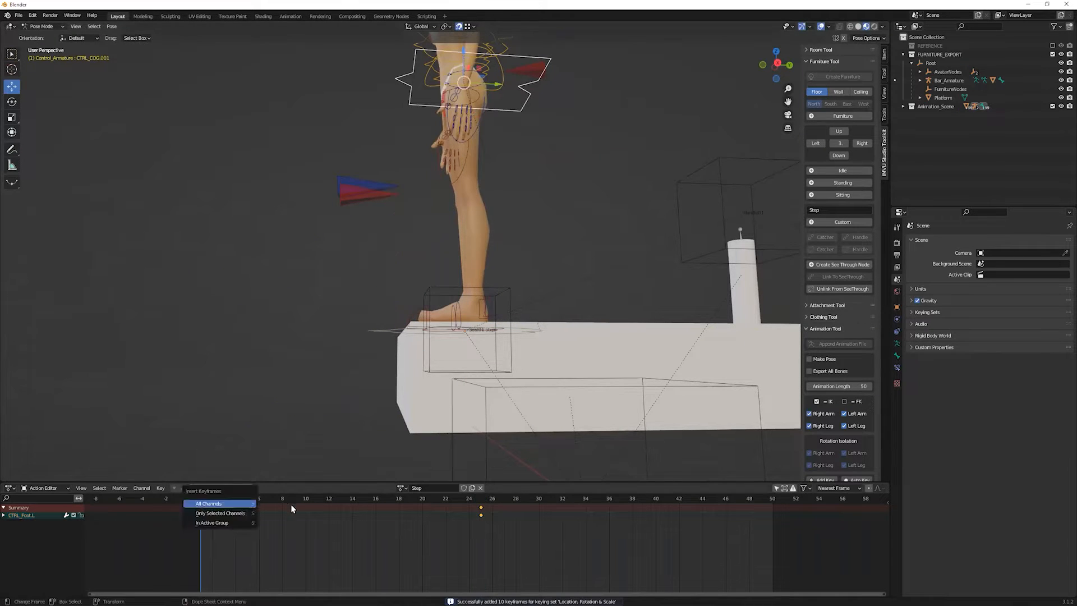
left_click(481, 500)
left_click_drag(480, 71, 384, 194)
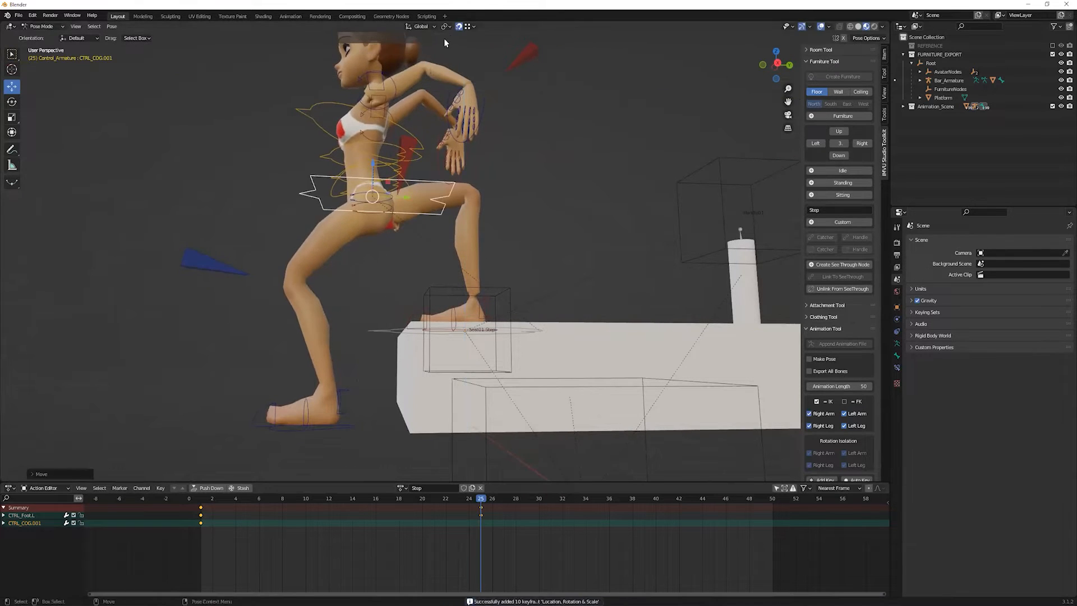
middle_click_drag(446, 61, 429, 252)
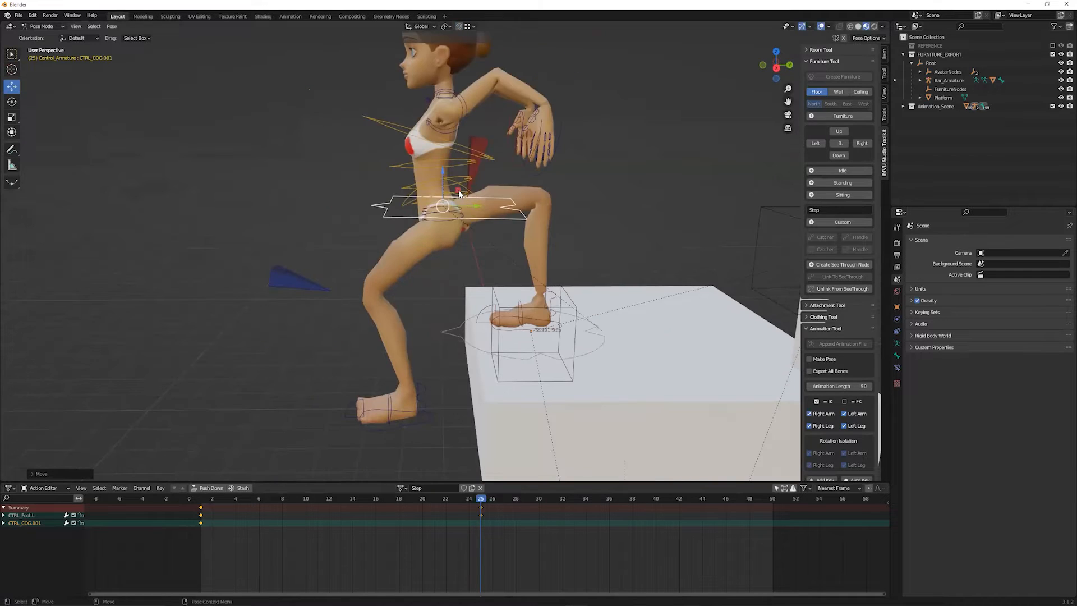
key("i")
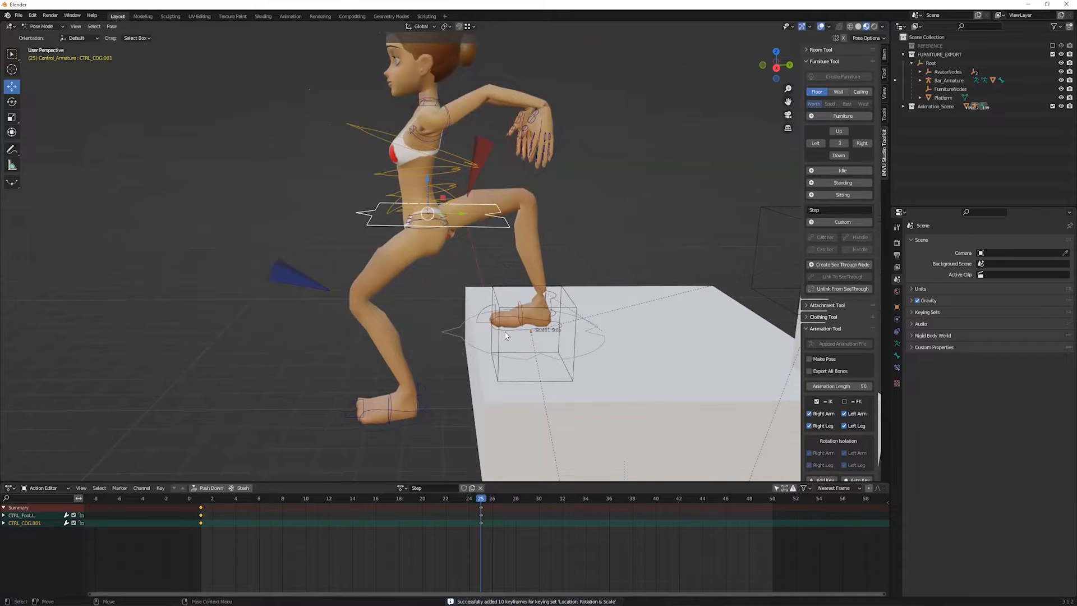
Keyframe the right leg's pole control at frame 1, and at frame 25 place it just below the left leg's pole and keyframe it
left_click(480, 173)
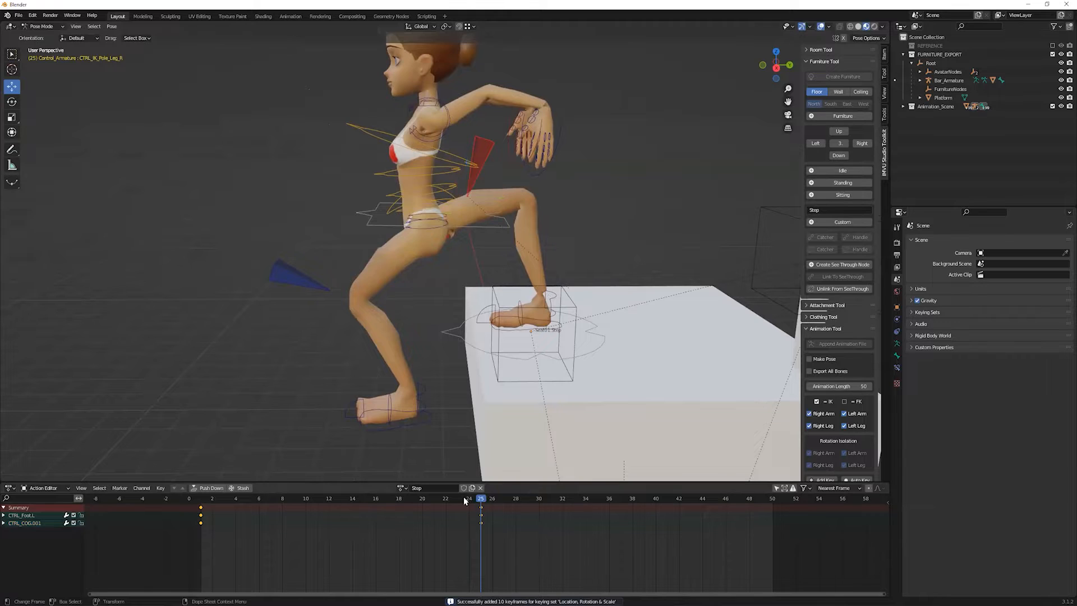
left_click_drag(463, 498, 201, 501)
key("i")
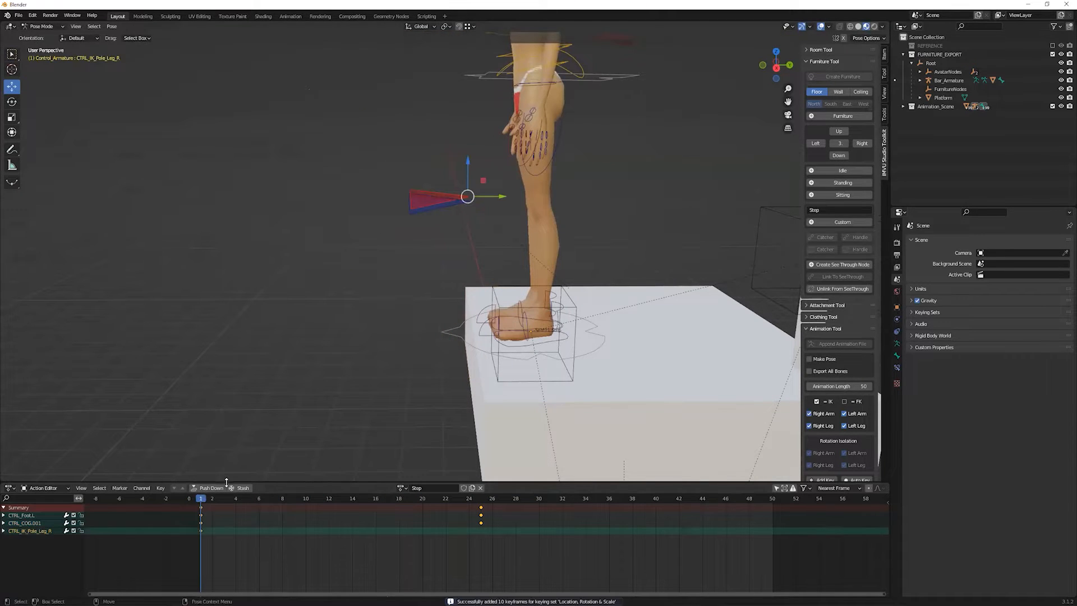
left_click(478, 498)
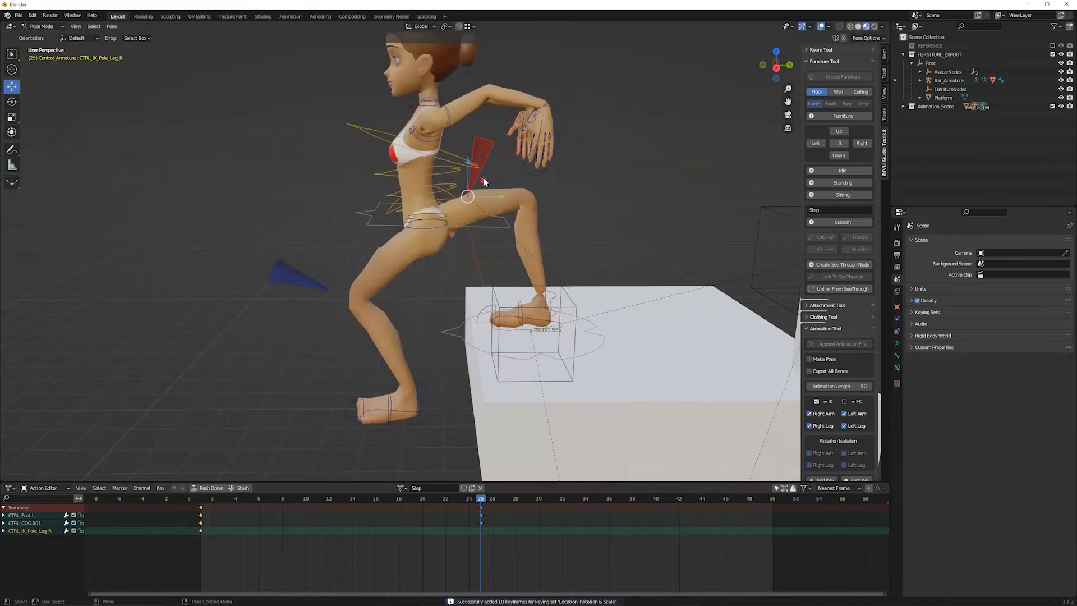
left_click_drag(484, 177, 347, 298)
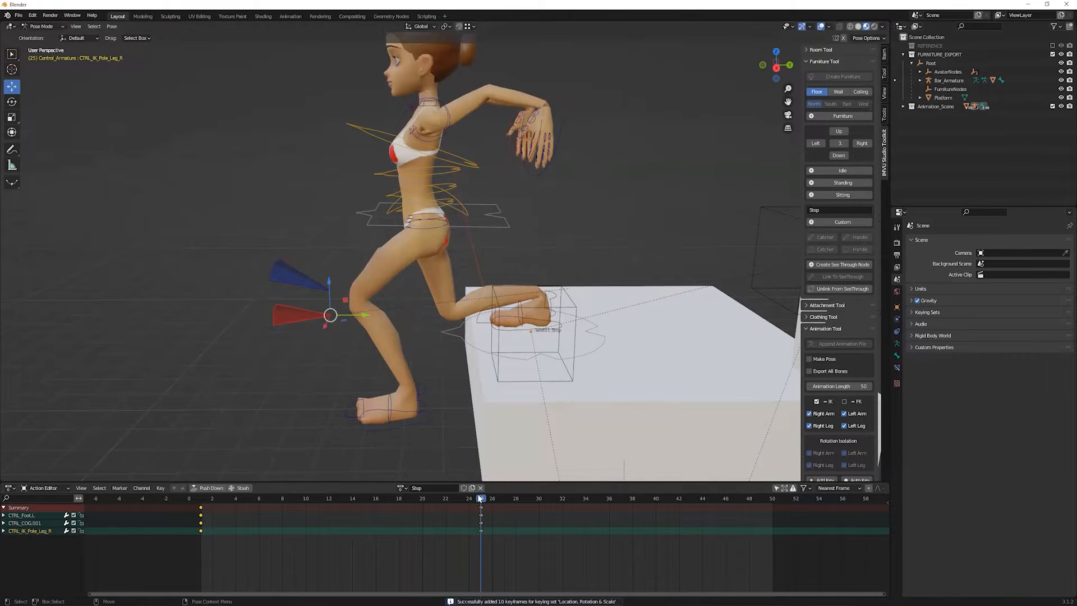
mouse_move(480, 498)
left_mouse_down()
mouse_move(341, 499)
mouse_move(480, 502)
left_mouse_up()
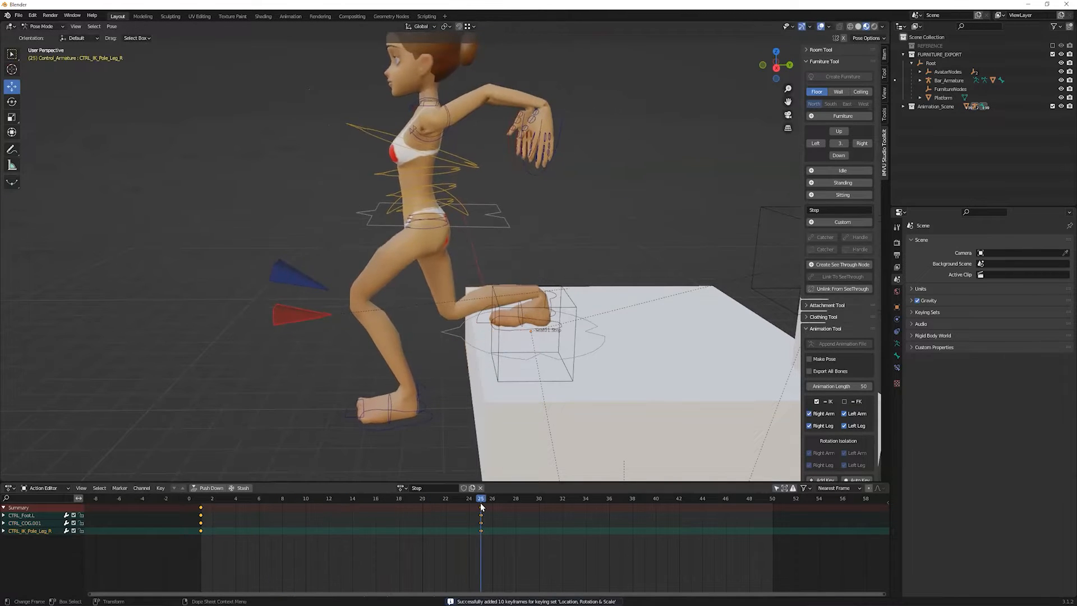
Keyframe the right foot control at frame 25, and at frame 50 bring it down to the floor beside the left foot and keyframe it
left_click(504, 334)
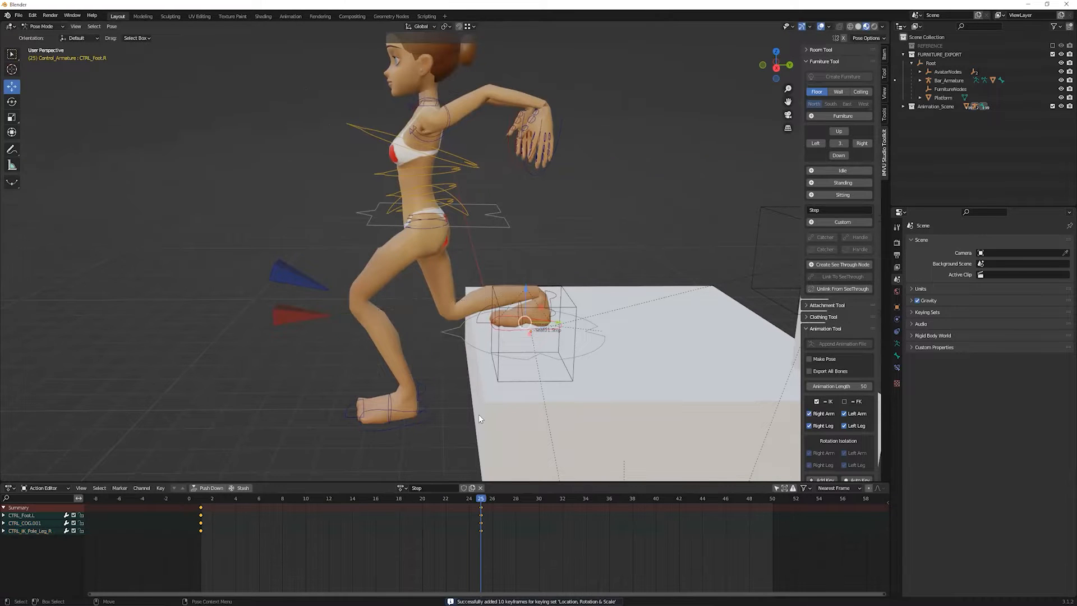
left_click(773, 498)
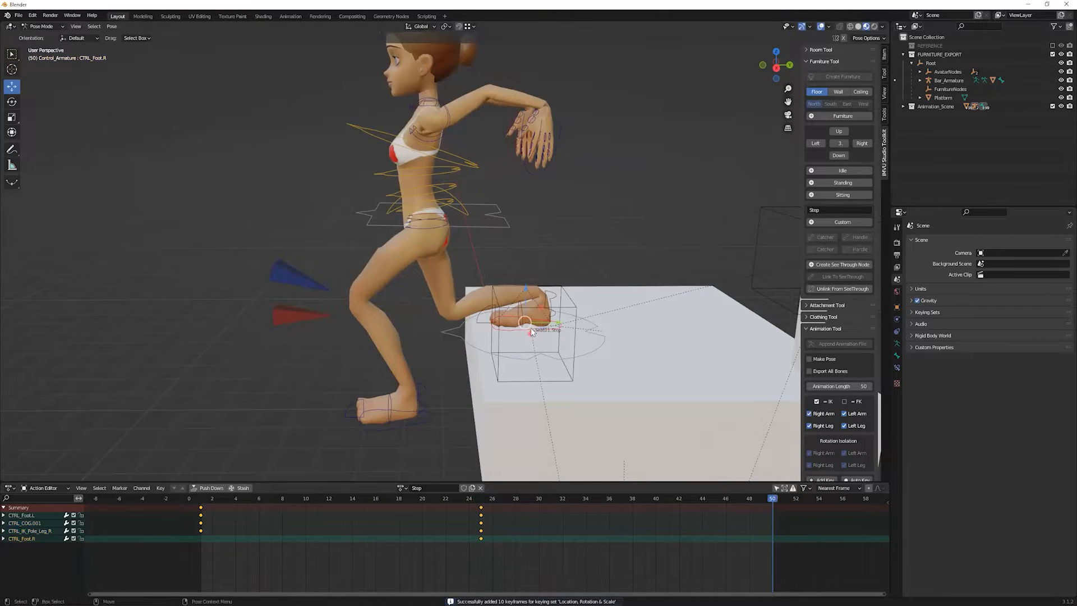
left_click_drag(540, 306, 400, 368)
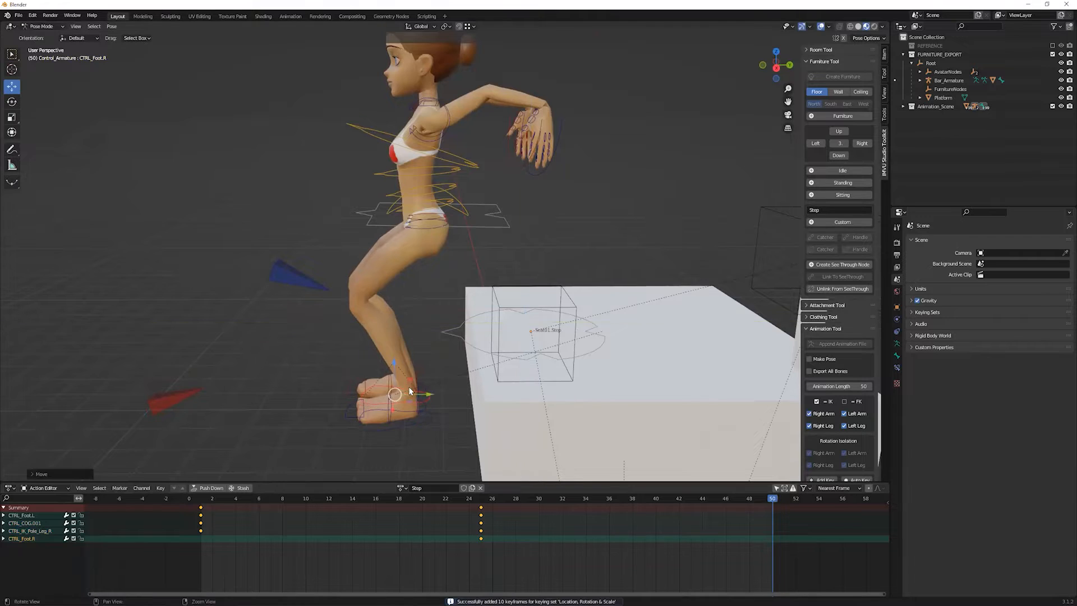
middle_click_drag(404, 398, 409, 374)
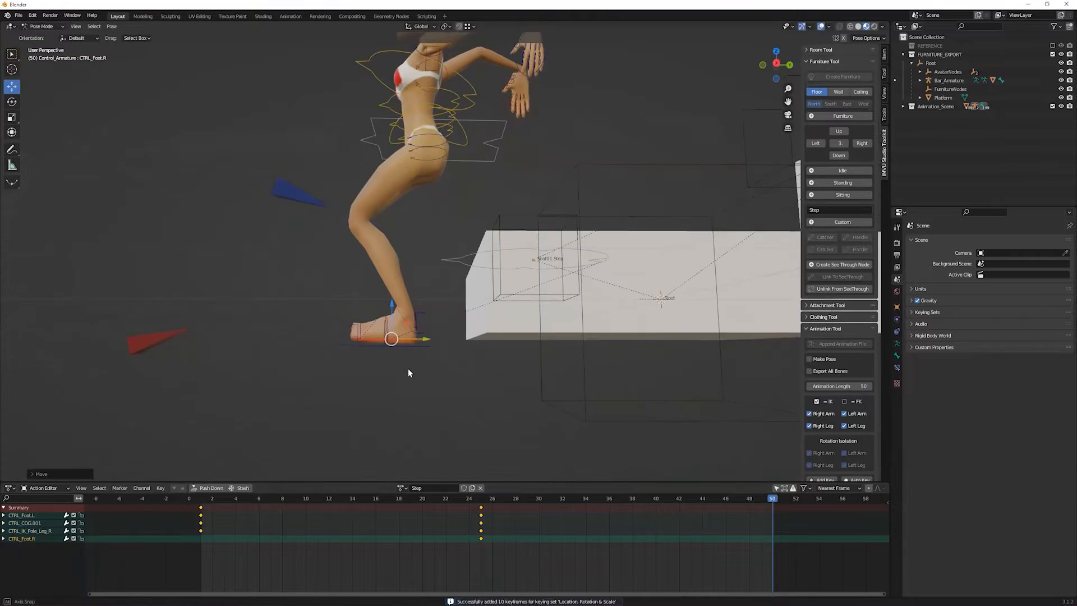
left_click(776, 64)
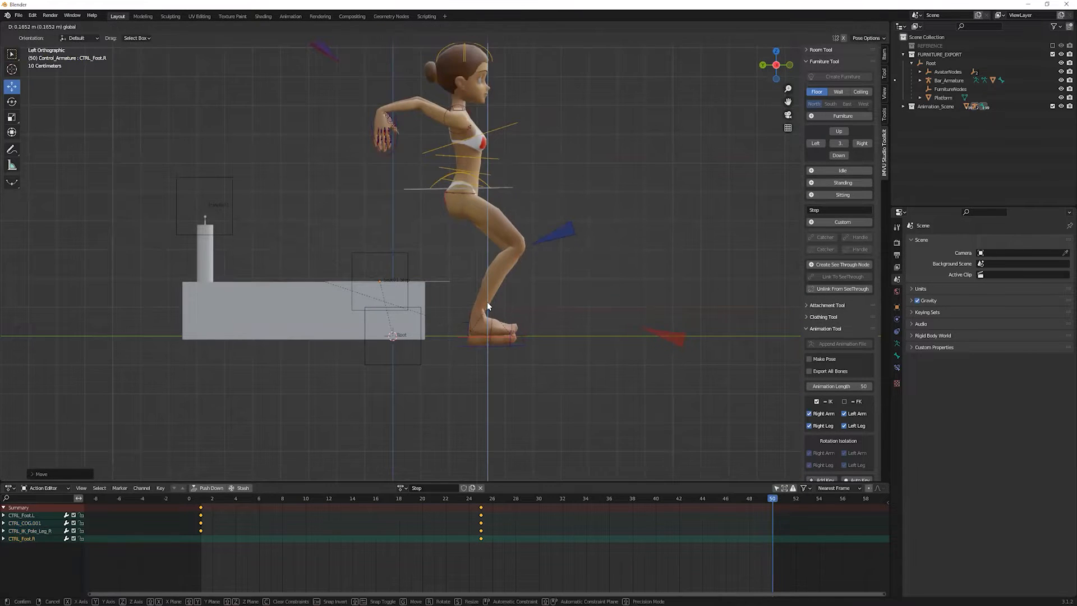
left_click(487, 303)
key("i")
At frame 25, raise the left foot control to ground level and keyframe it again
left_click(481, 500)
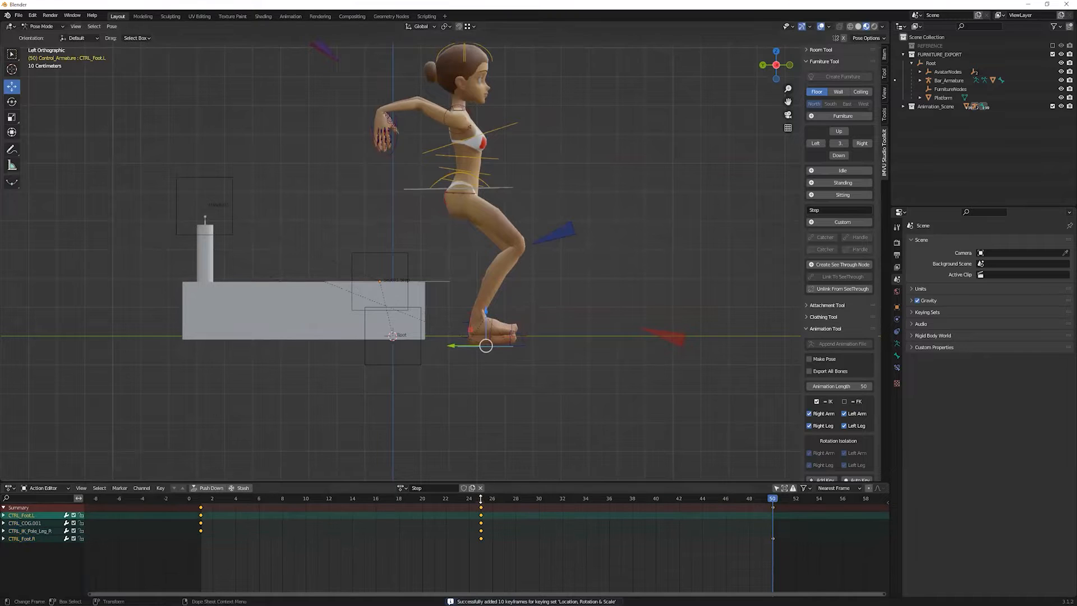
left_click_drag(483, 341, 489, 307)
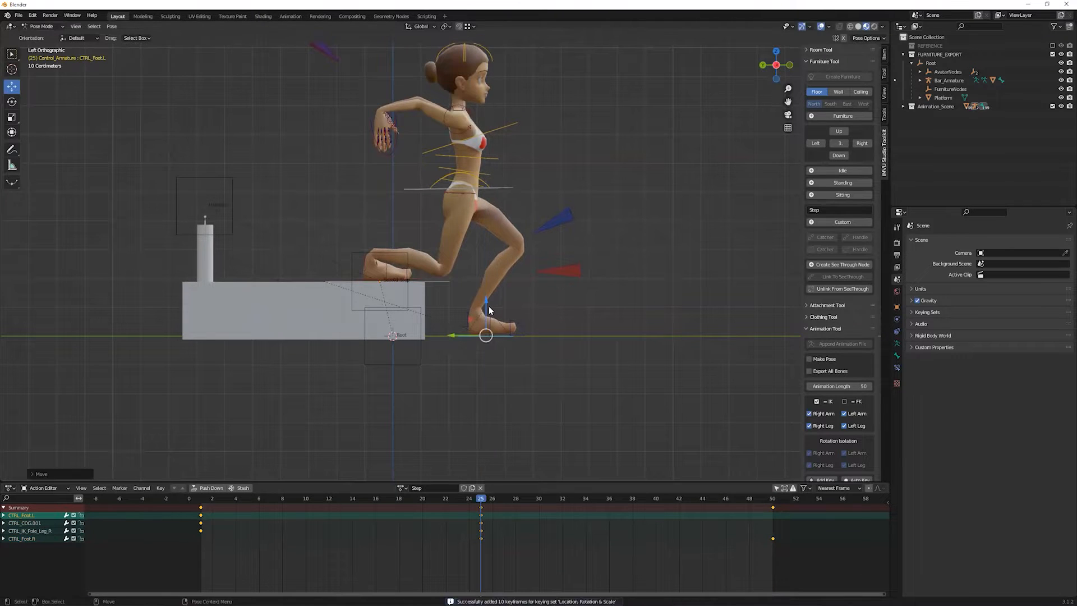
middle_click_drag(567, 347, 441, 449)
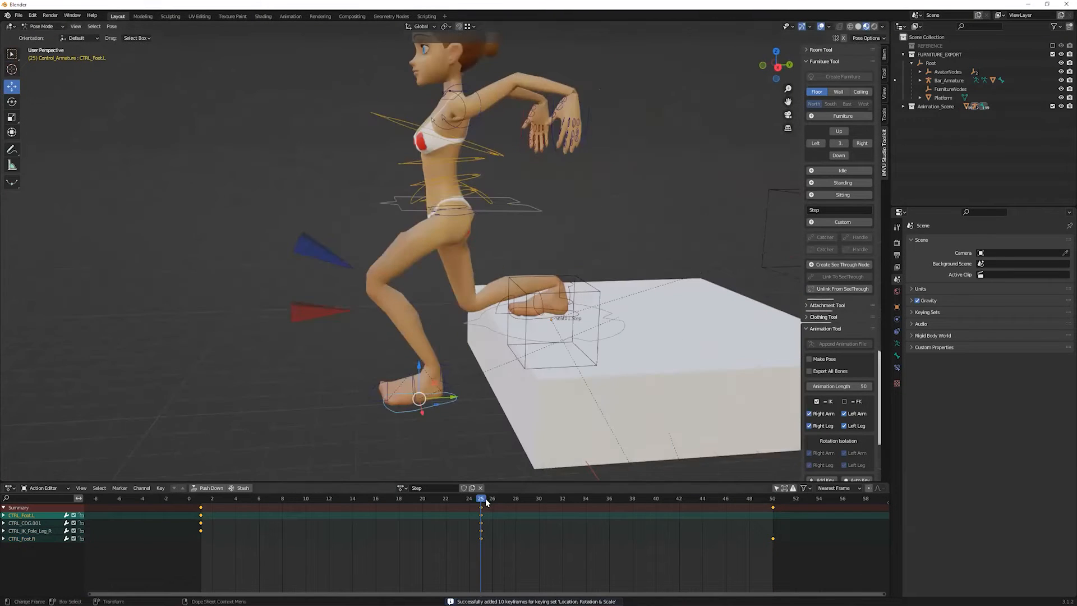
mouse_move(483, 500)
left_mouse_down()
mouse_move(588, 505)
mouse_move(481, 499)
left_mouse_up()
Keyframe the COG control at frame 25, and at frame 50 move it forward and up to straighten the legs, and keyframe it
left_click(540, 212)
key("i")
left_click(484, 499)
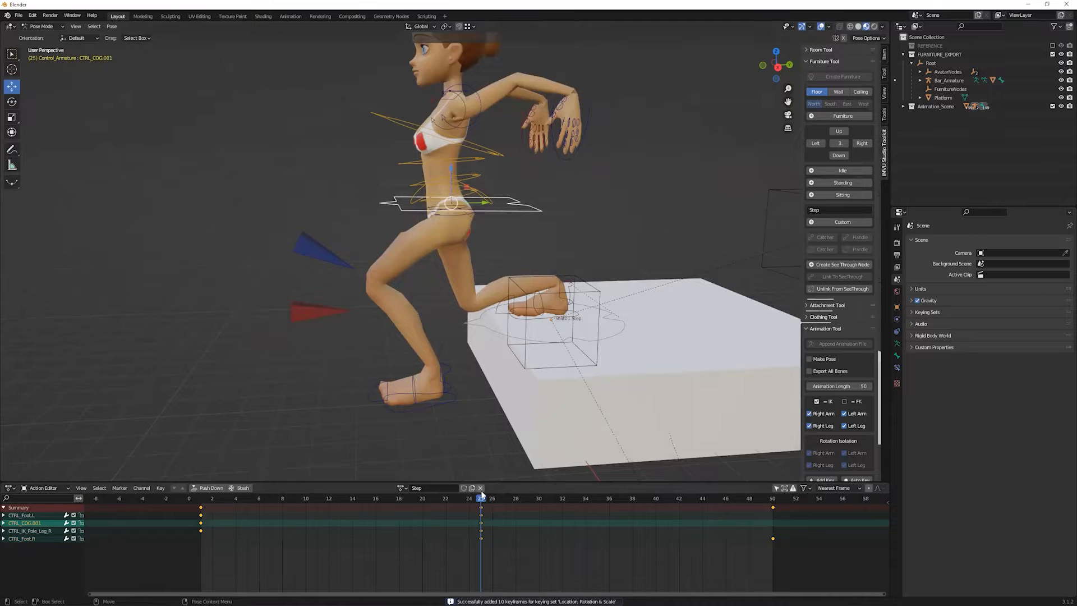
left_click_drag(529, 499, 771, 501)
key("g")
key("shift+x")
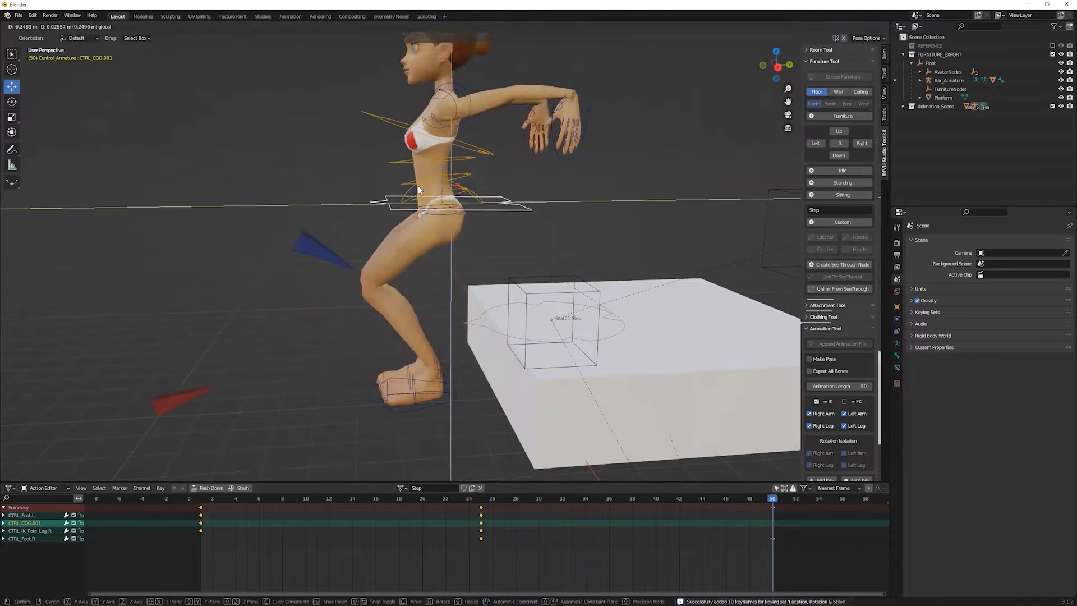
left_click(466, 169)
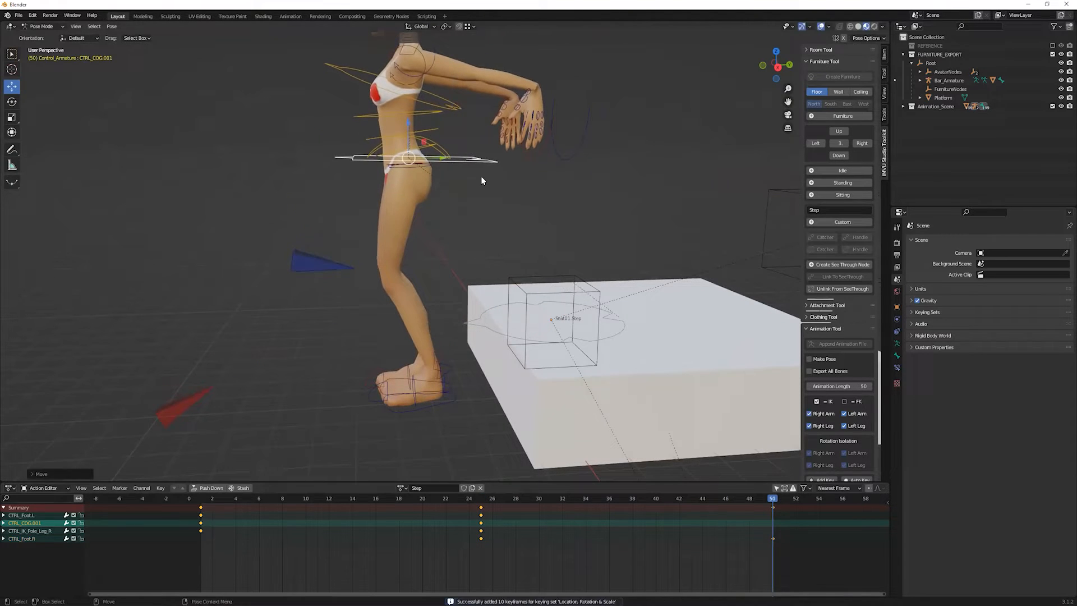
Keyframe both IK hand controls at frame 1
left_click(533, 155)
left_click(200, 498)
key("i")
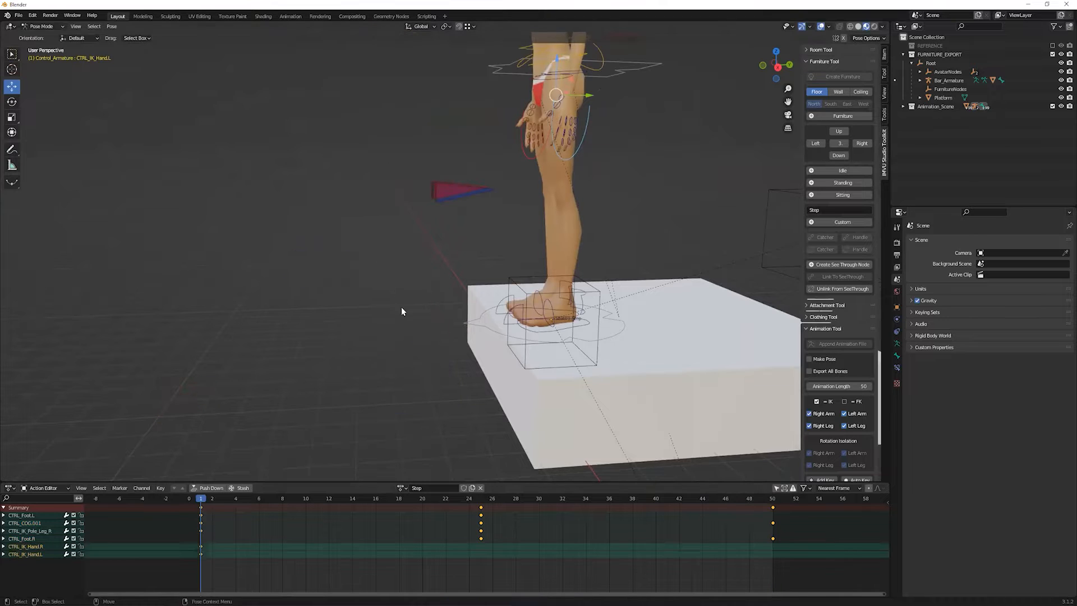
At frame 25, move both hands in front of the hips, rotate them to point forward, and keyframe them
left_click(482, 498)
middle_click_drag(568, 106, 598, 172, "shift")
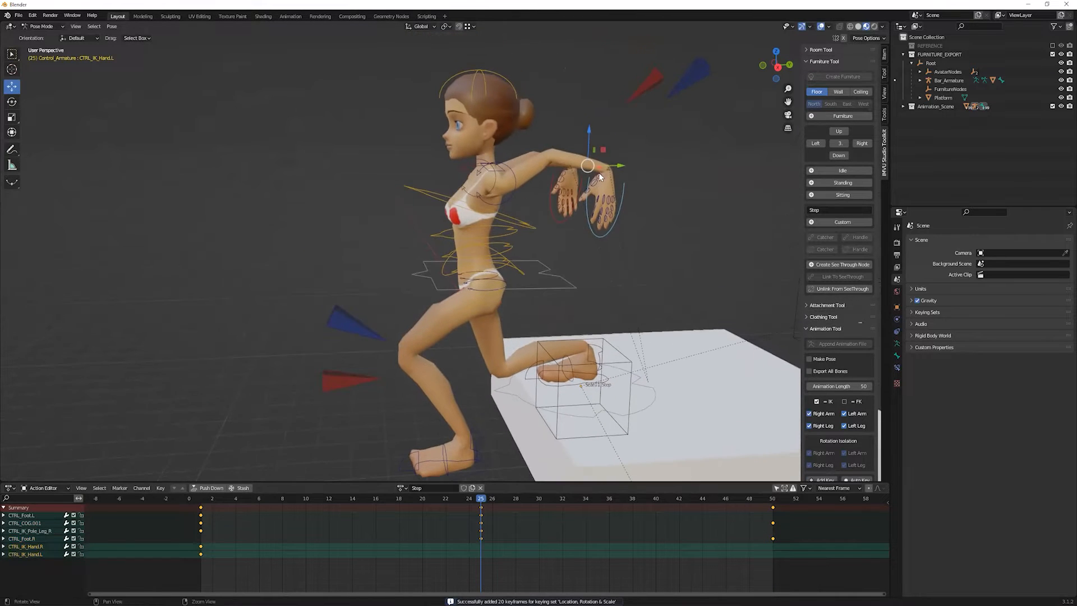
left_click_drag(604, 151, 393, 250)
key("shift+space")
key("r")
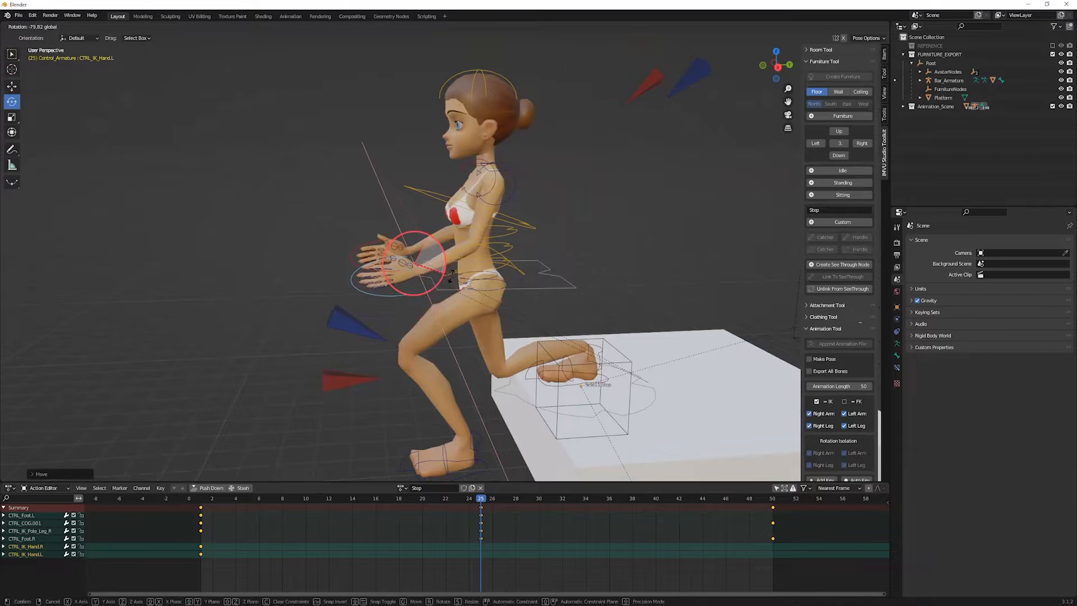
key("i")
At frame 25, move both hand controls further forward and up to about chest height, and keyframe them again
left_click_drag(482, 503, 772, 502)
middle_click_drag(435, 296, 422, 280)
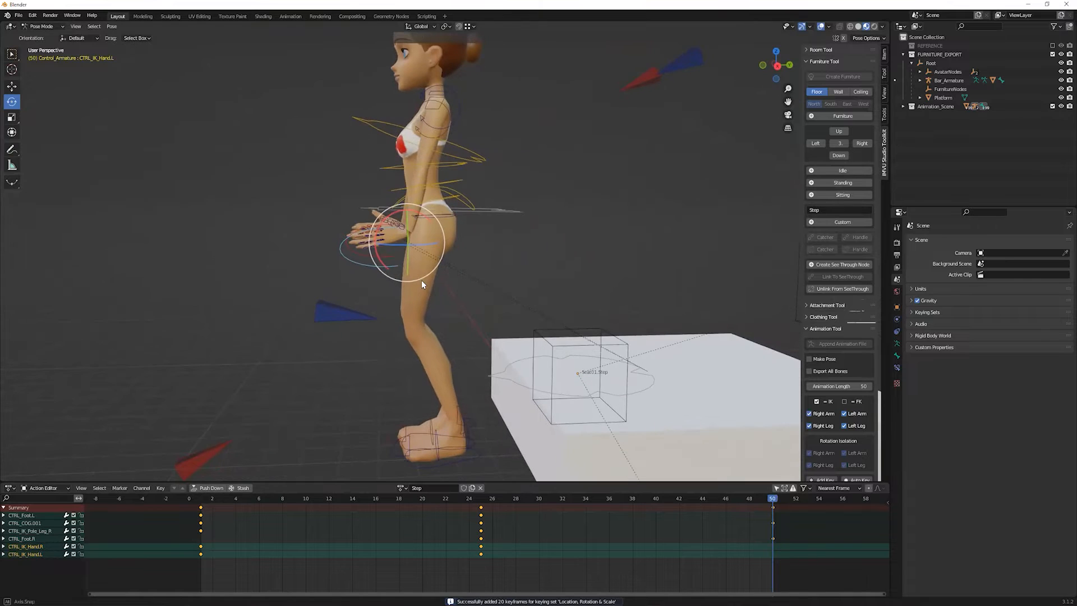
key("shift+space")
key("g")
left_click(479, 499)
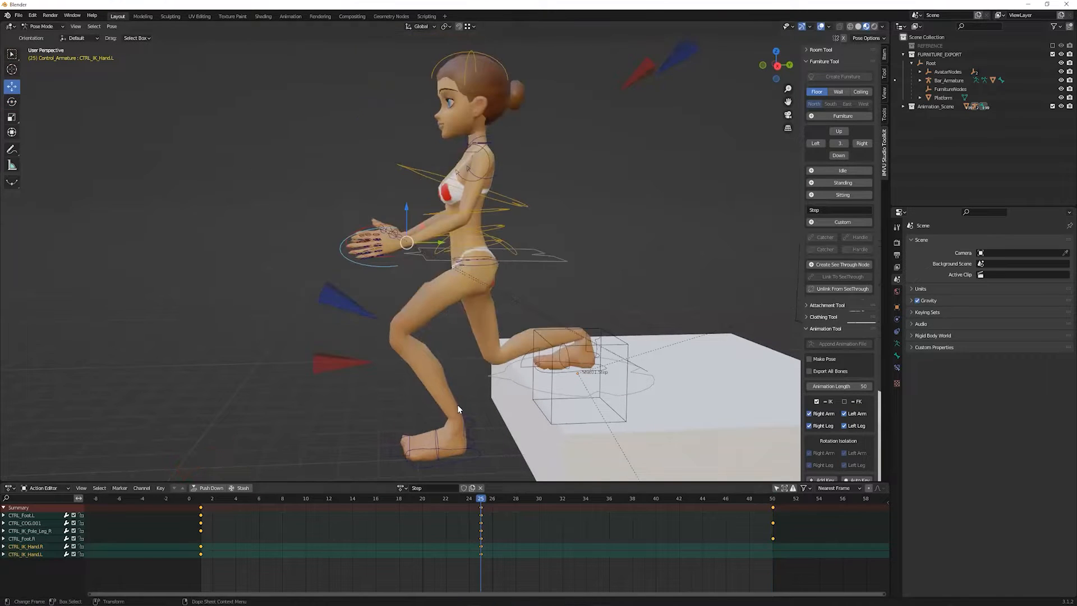
left_click_drag(422, 227, 399, 191)
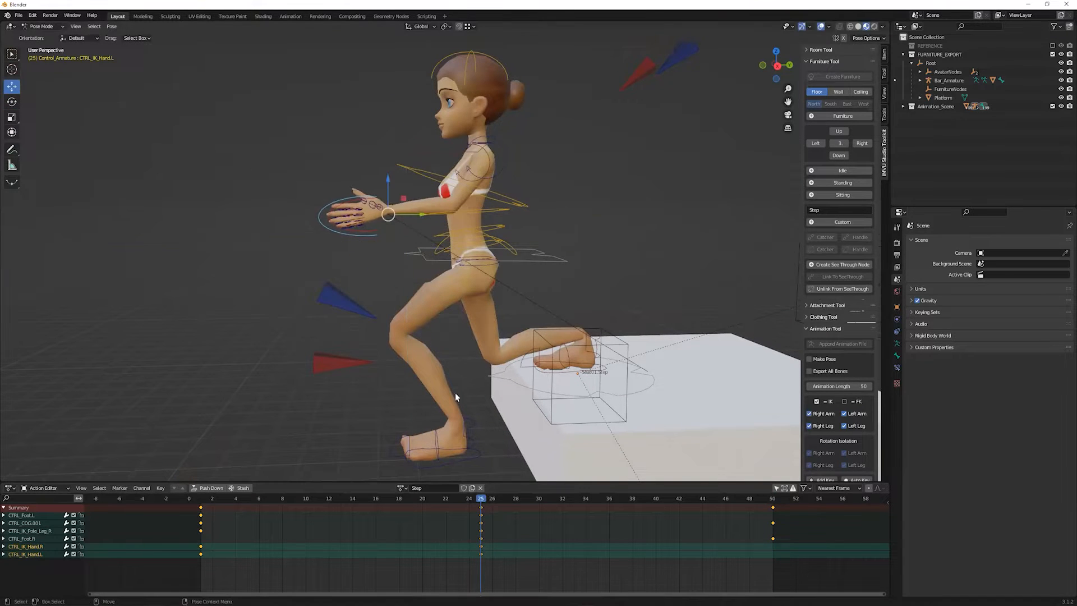
key("i")
Scrub through the Step animation to review the avatar's motion, and return to frame 1
left_click(539, 499)
left_click_drag(611, 504, 458, 502)
left_click_drag(393, 498, 200, 499)
scroll(403, 355, "down", 2)
middle_click_drag(421, 281, 438, 350, "shift")
mouse_move(201, 499)
left_mouse_down()
mouse_move(554, 507)
mouse_move(200, 499)
left_mouse_up()
left_click(394, 350)
middle_click_drag(650, 306, 550, 306, "shift")
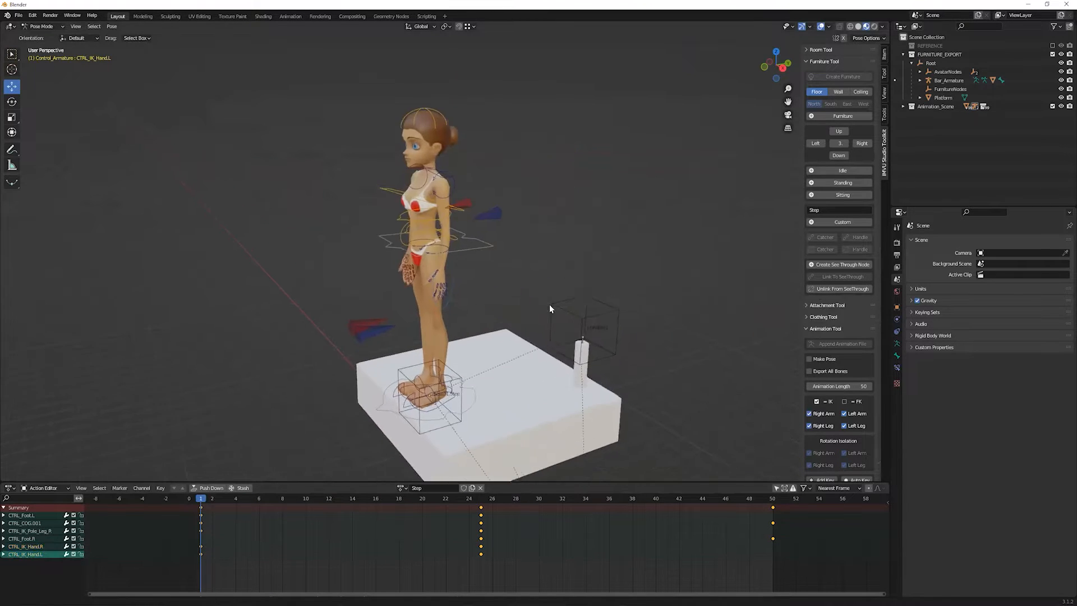
Leave the avatar rig's Pose Mode, switch Bar_Armature to Pose Mode, and select its bone
scroll(550, 306, "up", 3)
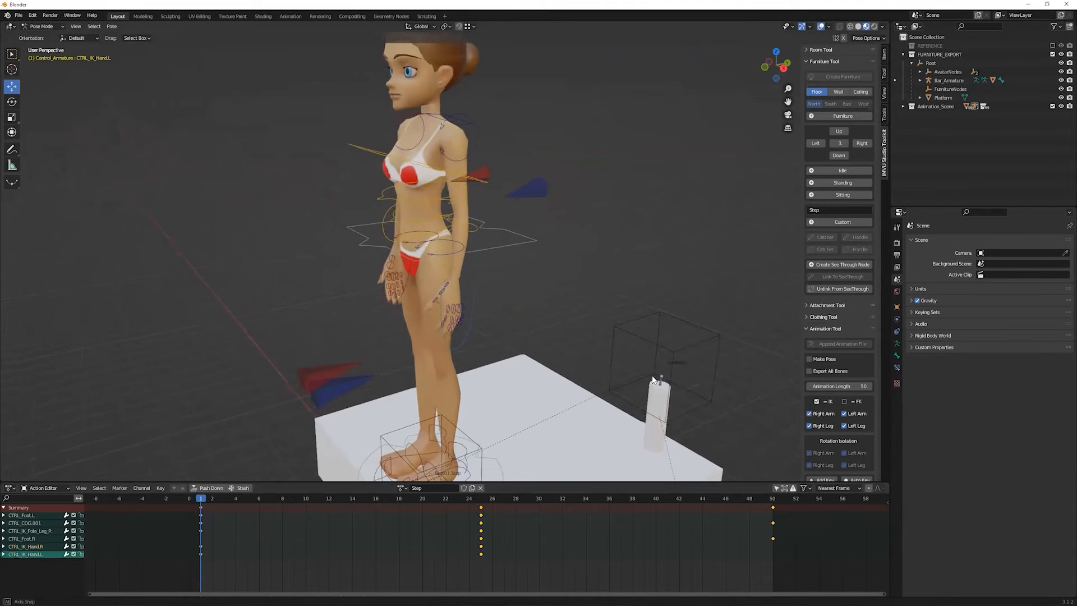
left_click(44, 38)
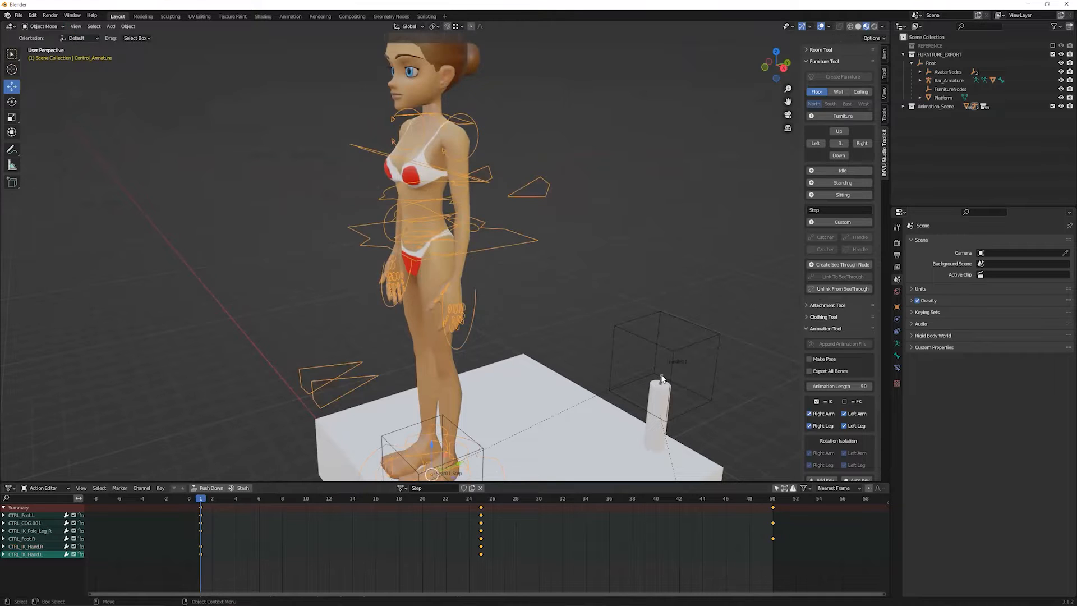
left_click(662, 379)
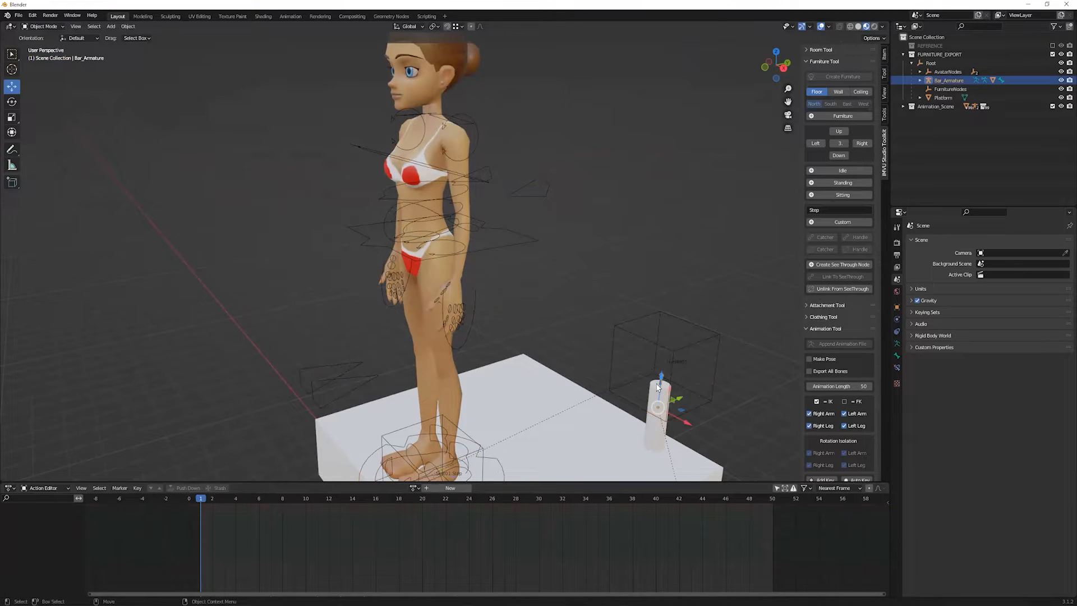
left_click(38, 28)
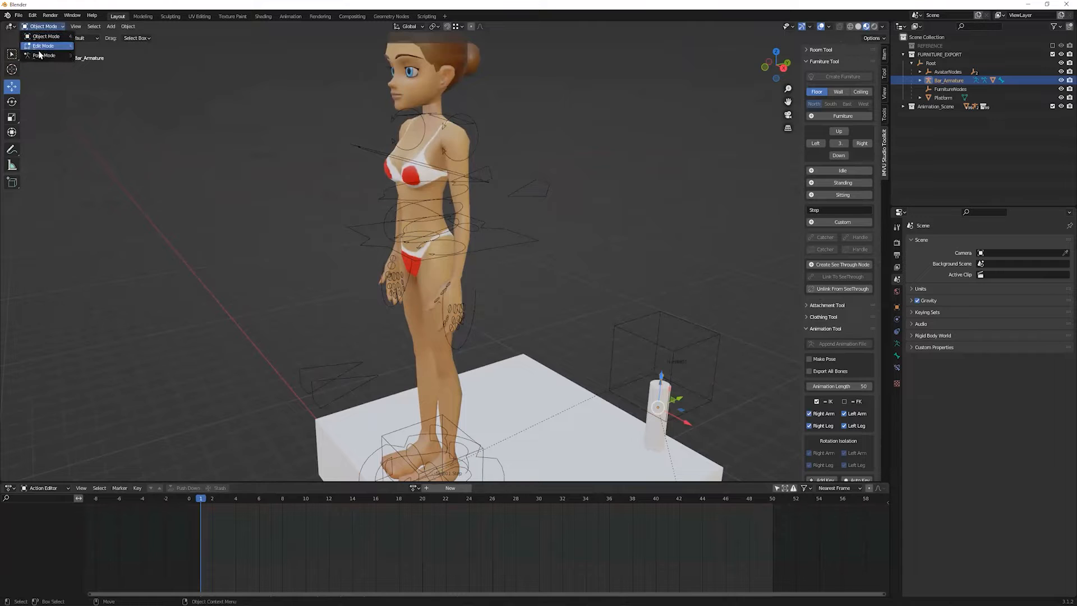
left_click(42, 56)
middle_click_drag(631, 372, 592, 331, "shift")
scroll(592, 331, "up", 3)
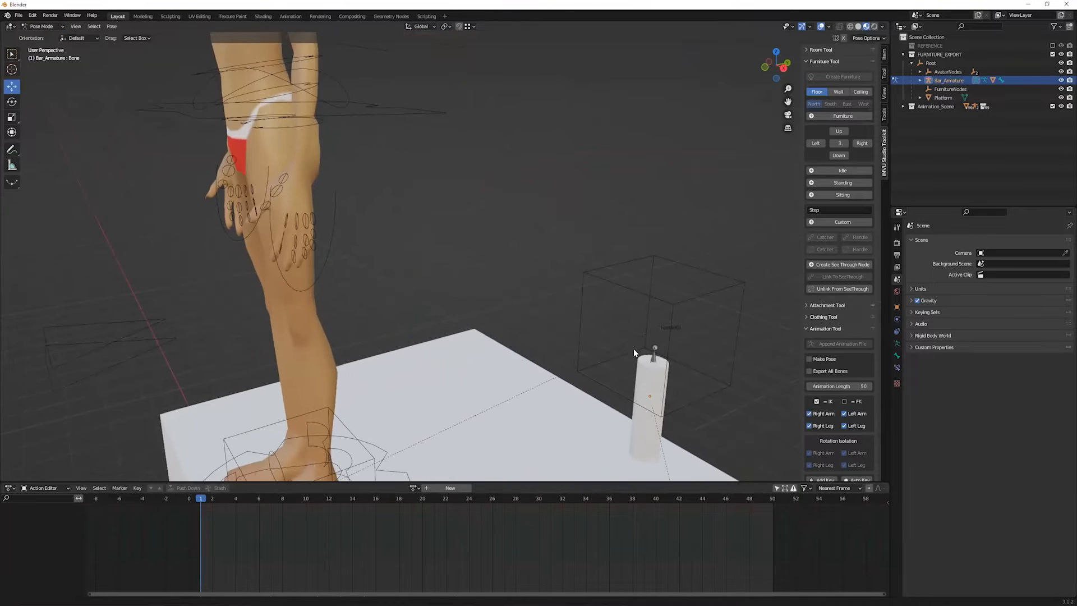
left_click(654, 355)
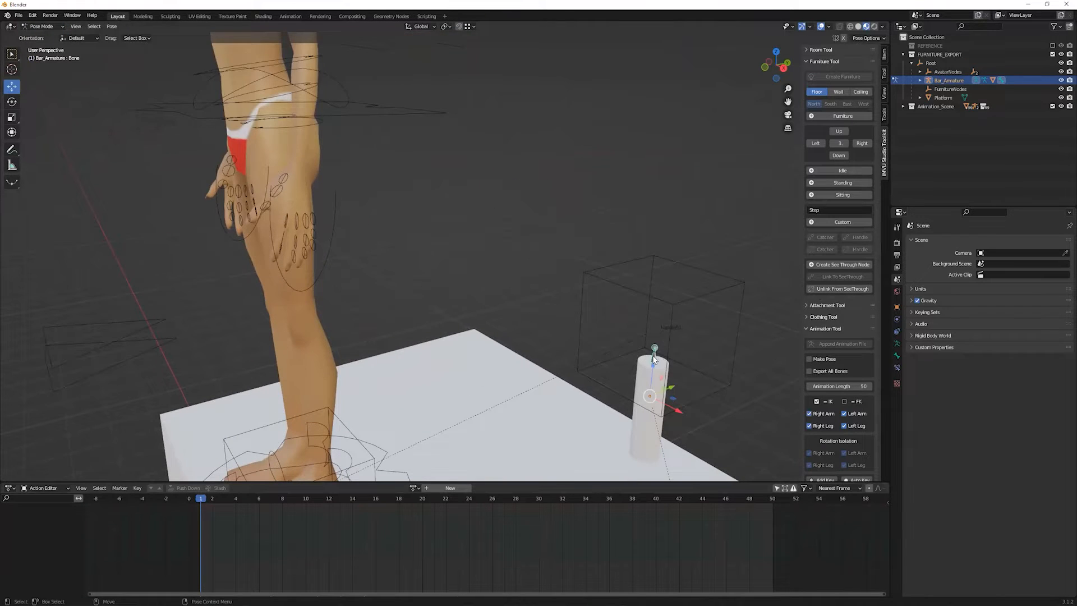
Create a new action named Bar_Idle for the bar and keyframe its bone at frames 1 and 10
left_click(439, 487)
left_click(435, 488)
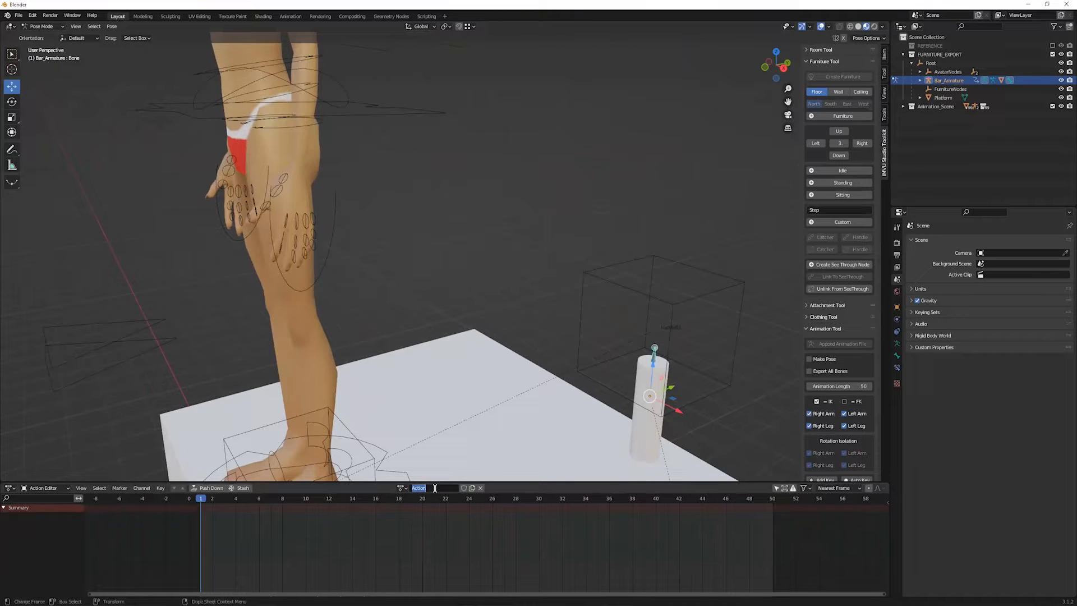
type("Bar_Idle")
middle_click_drag(539, 360, 506, 367)
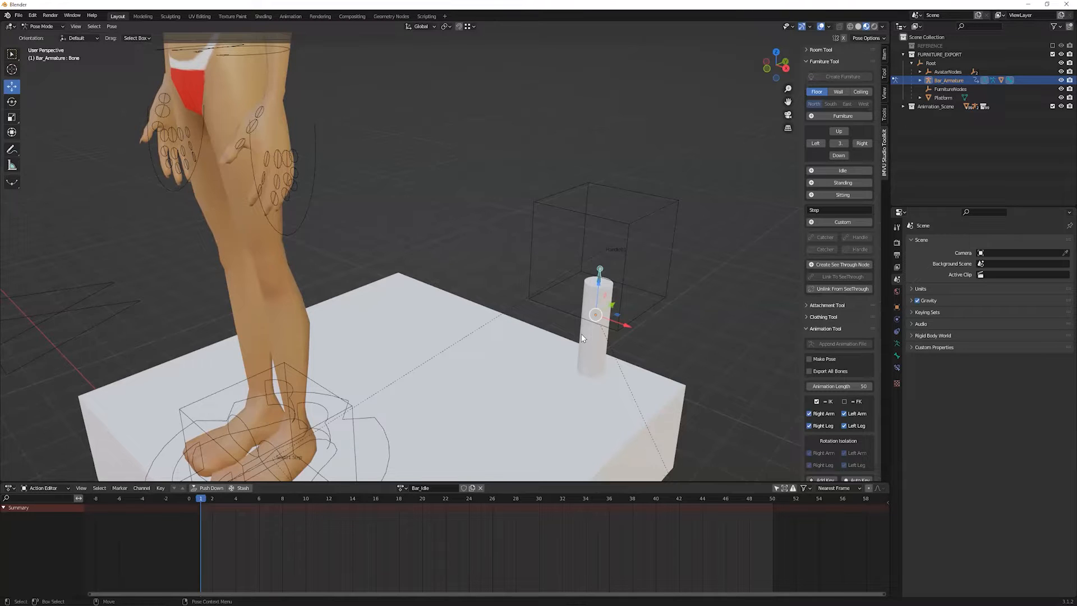
key("i")
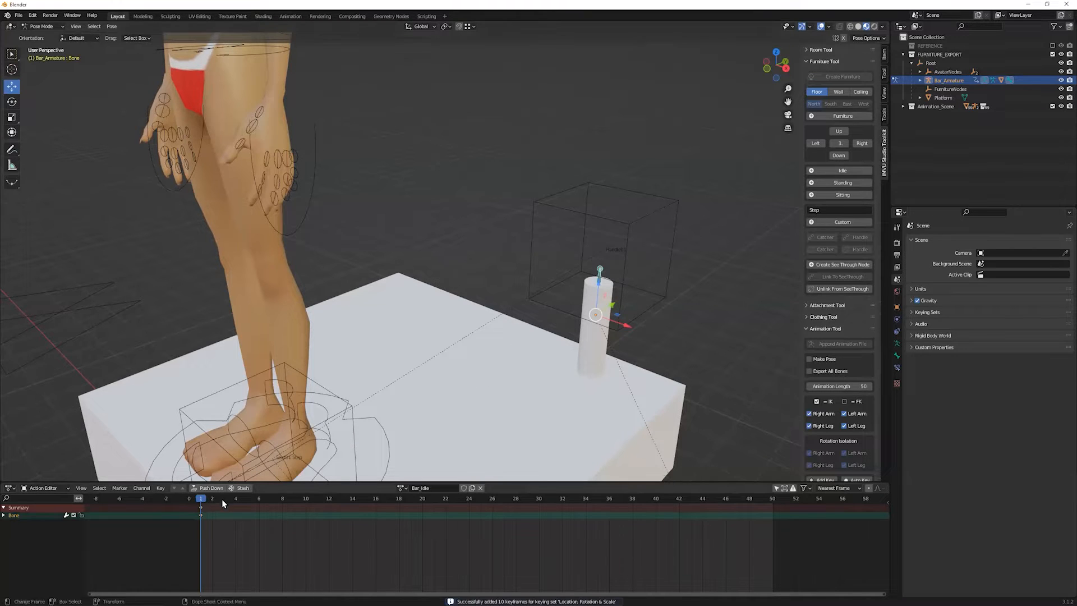
left_click(306, 499)
key("i")
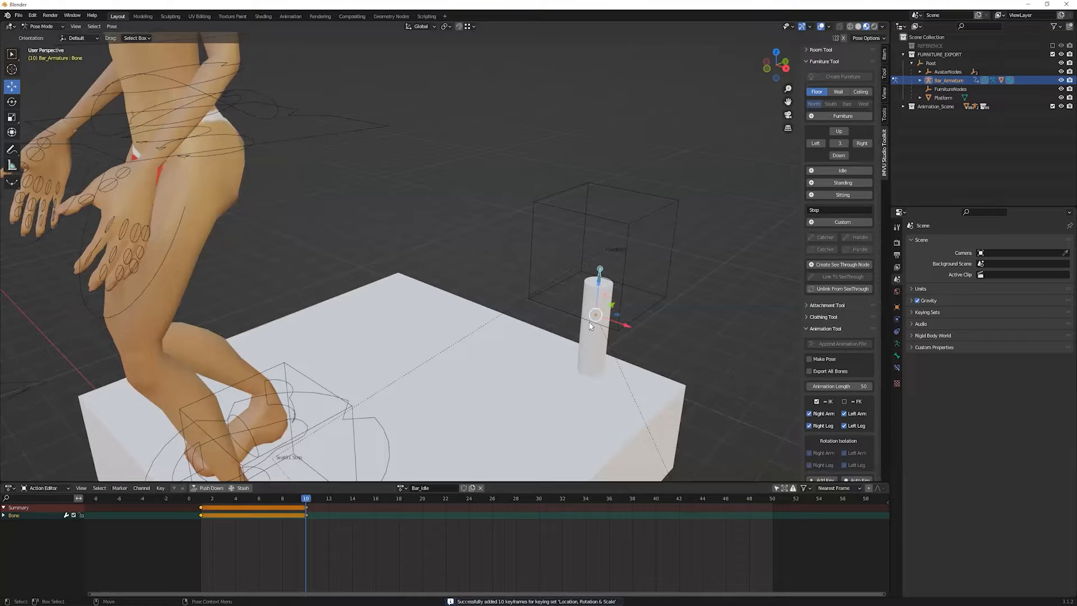
At frame 0, shift the bar sideways along the platform and keyframe it, then return to frame 1
left_click_drag(306, 499, 192, 499)
left_click_drag(620, 324, 580, 323)
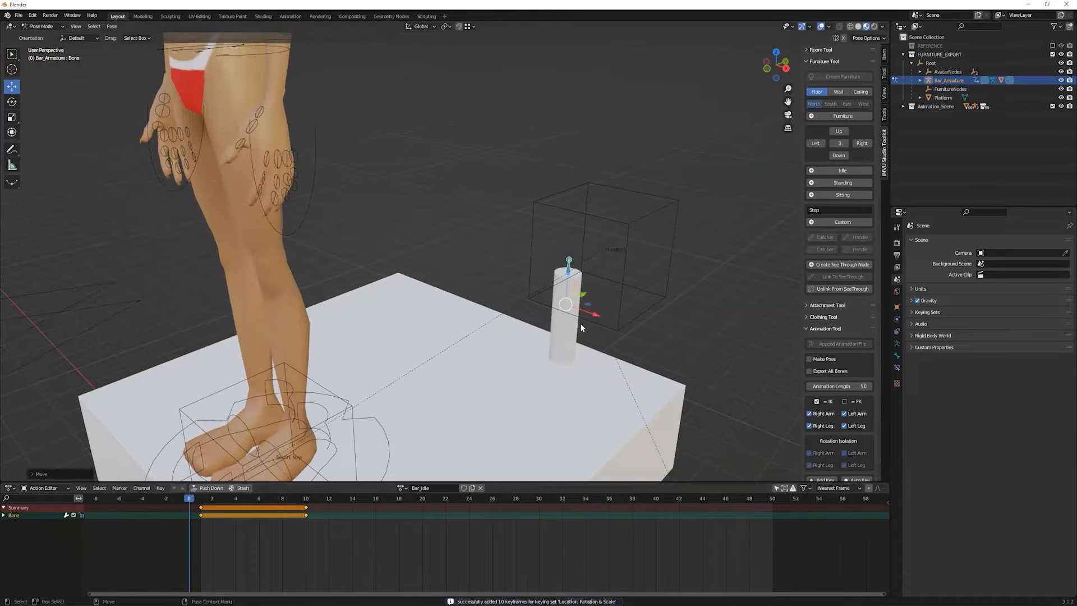
mouse_move(189, 499)
left_mouse_down()
mouse_move(258, 503)
mouse_move(201, 501)
left_mouse_up()
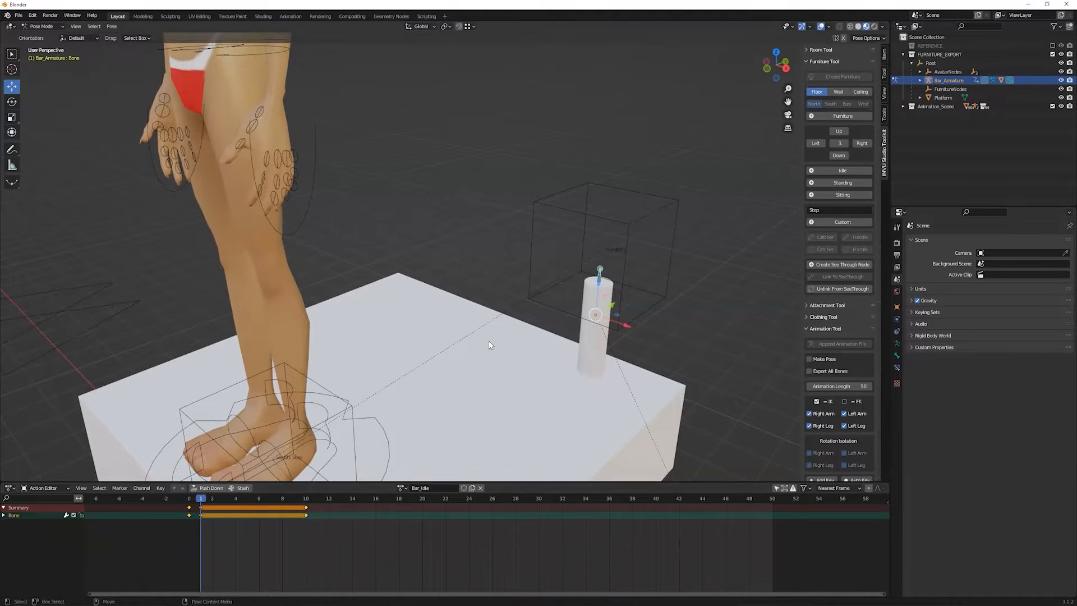
Duplicate the Bar_Idle action, rename the copy Bar_Step, and remove its keyframe at frame 0
scroll(491, 343, "down", 4)
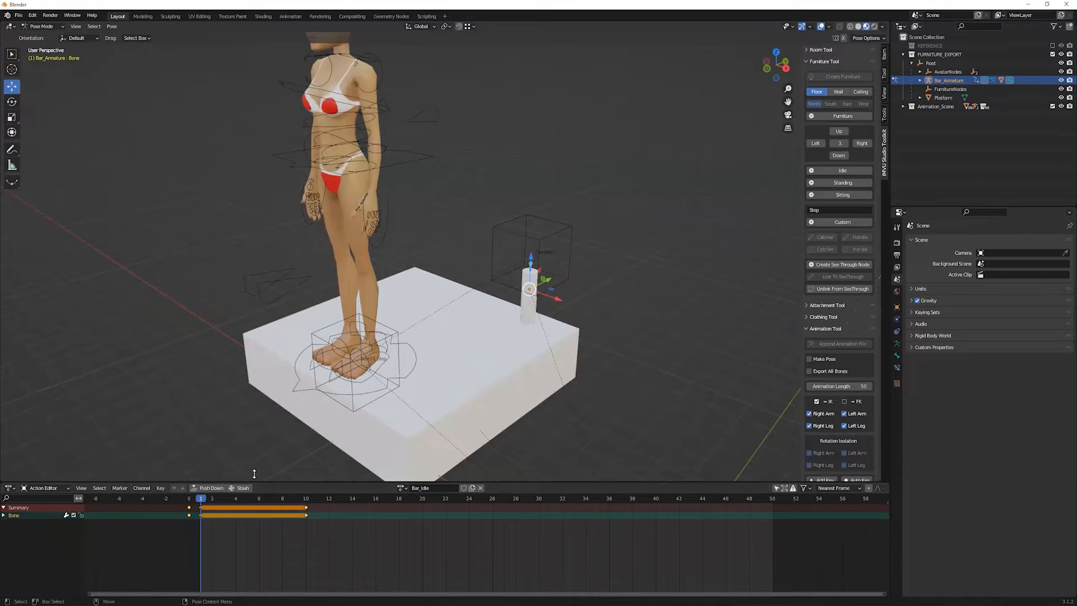
left_click(471, 488)
left_click(448, 488)
left_click_drag(442, 489, 426, 488)
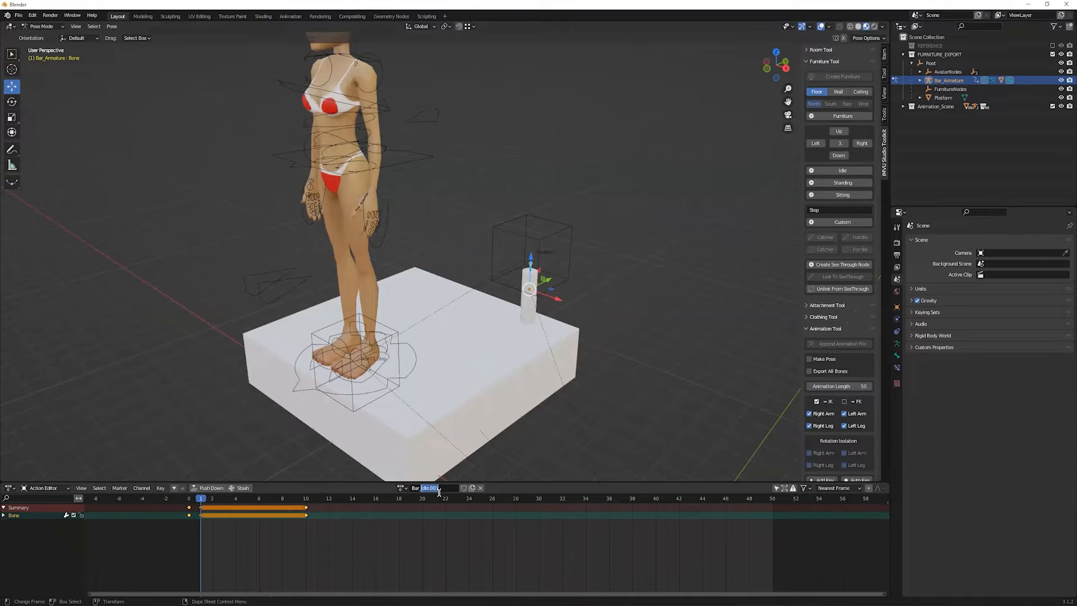
left_click(190, 508)
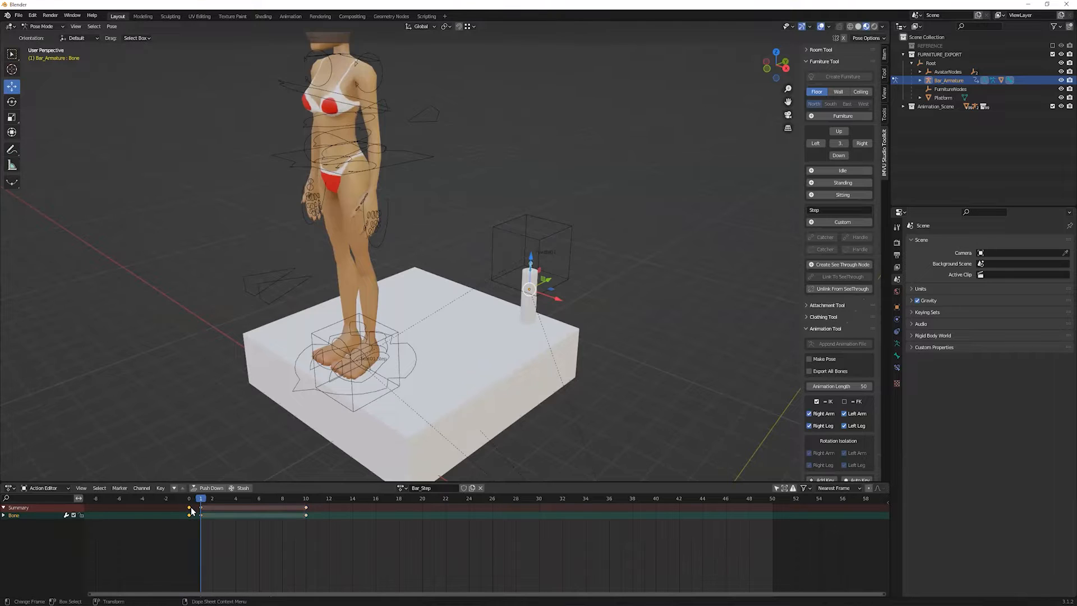
At frame 1, move the bar to the avatar's hand, rotate it to lie horizontally pointing forward, and keyframe it
middle_click_drag(560, 271, 505, 274)
left_click_drag(504, 274, 254, 139)
key("shift+space")
key("r")
middle_click_drag(328, 202, 494, 197)
key("shift+space")
key("g")
left_click_drag(578, 189, 499, 170)
middle_click_drag(563, 196, 491, 205)
key("i")
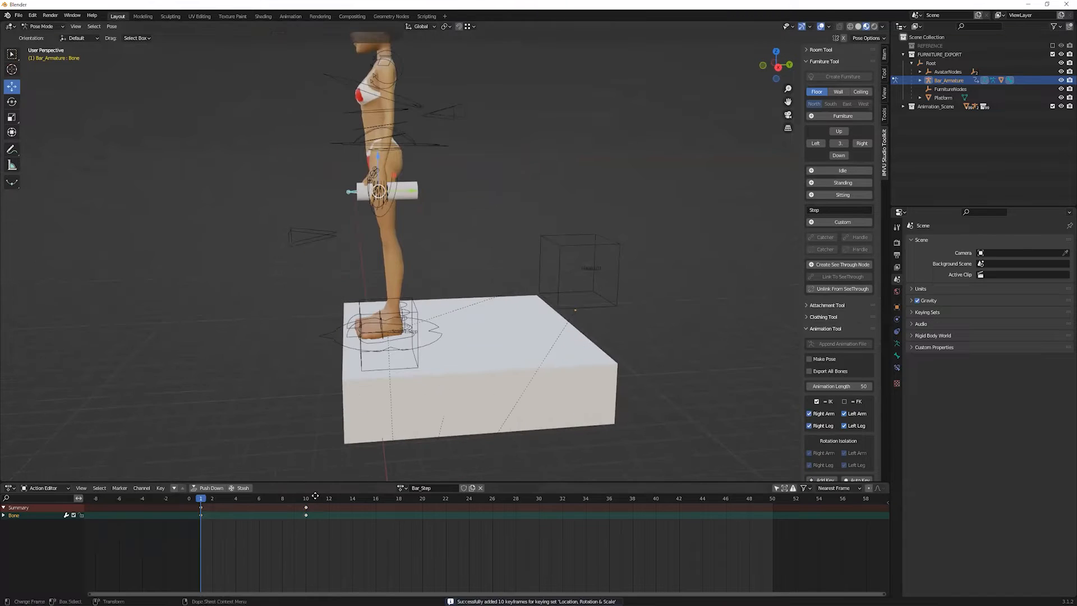
Delete the bar's frame 10 keyframe, and at frame 25 rotate the bar upright, place it between the avatar's hands, and keyframe it
left_click(305, 508)
left_click_drag(209, 498, 480, 506)
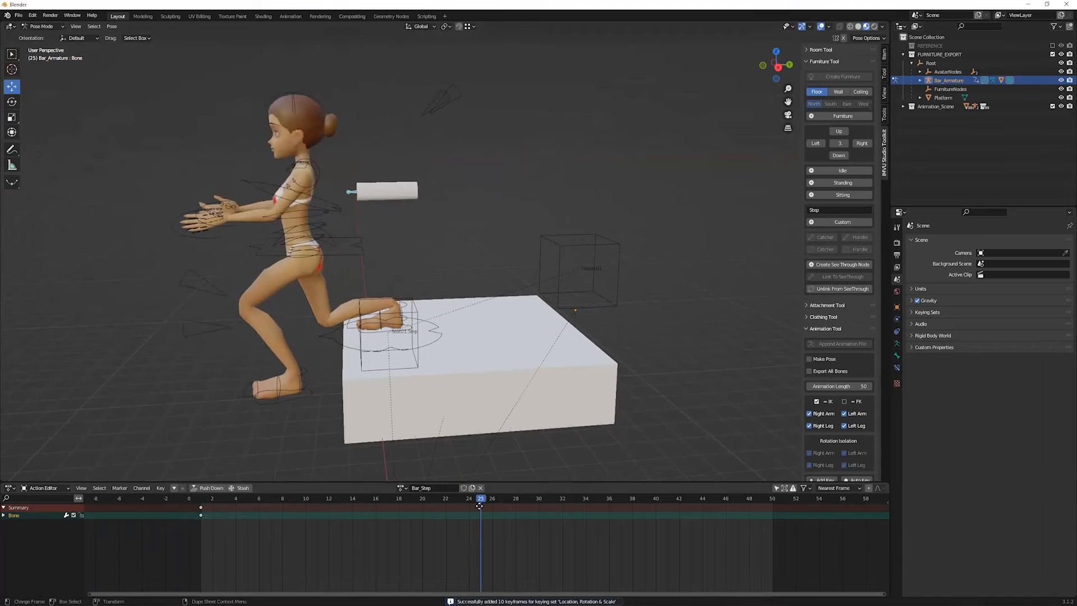
left_click(12, 102)
left_click_drag(393, 162, 418, 213)
key("shift+space")
key("g")
left_click_drag(392, 176, 210, 198)
key("i")
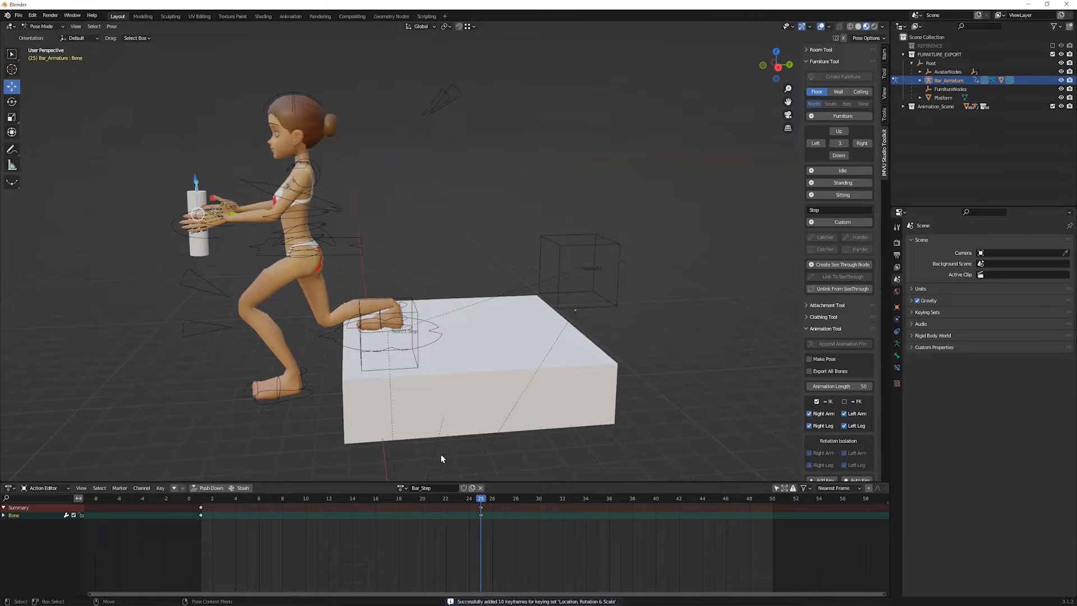
Lower the bar slightly between the avatar's hands at frame 25 and keyframe it again
mouse_move(476, 496)
left_mouse_down()
mouse_move(318, 497)
mouse_move(218, 470)
mouse_move(481, 497)
left_mouse_up()
left_click_drag(195, 191, 196, 199)
key("i")
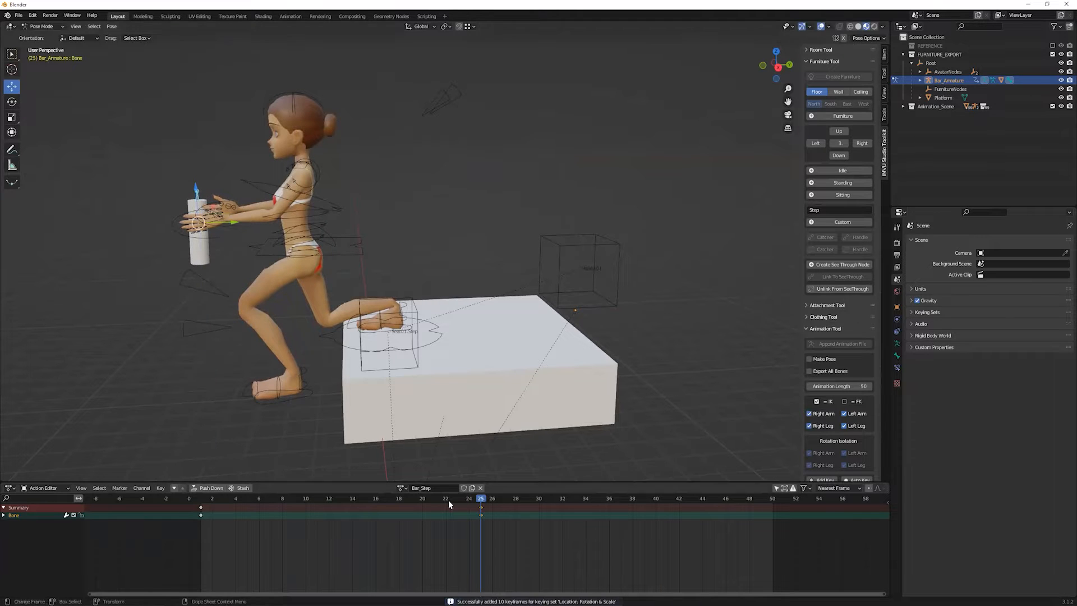
Keyframe the bar in the same pose at frame 50 and return to frame 1
left_click_drag(450, 498, 201, 472)
key("i")
middle_click_drag(488, 327, 543, 343)
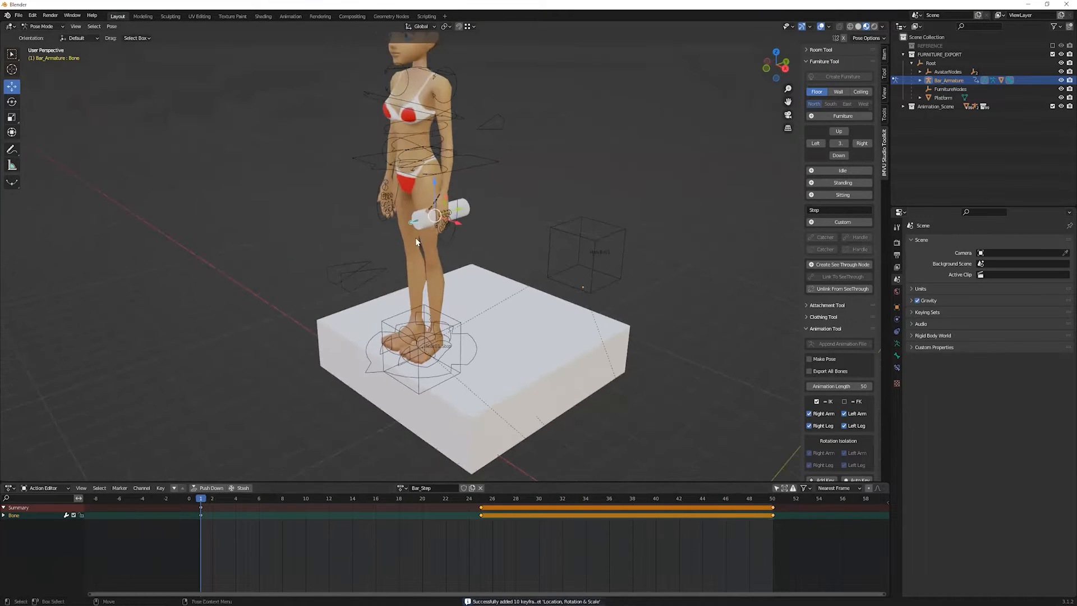
scroll(398, 253, "down", 3)
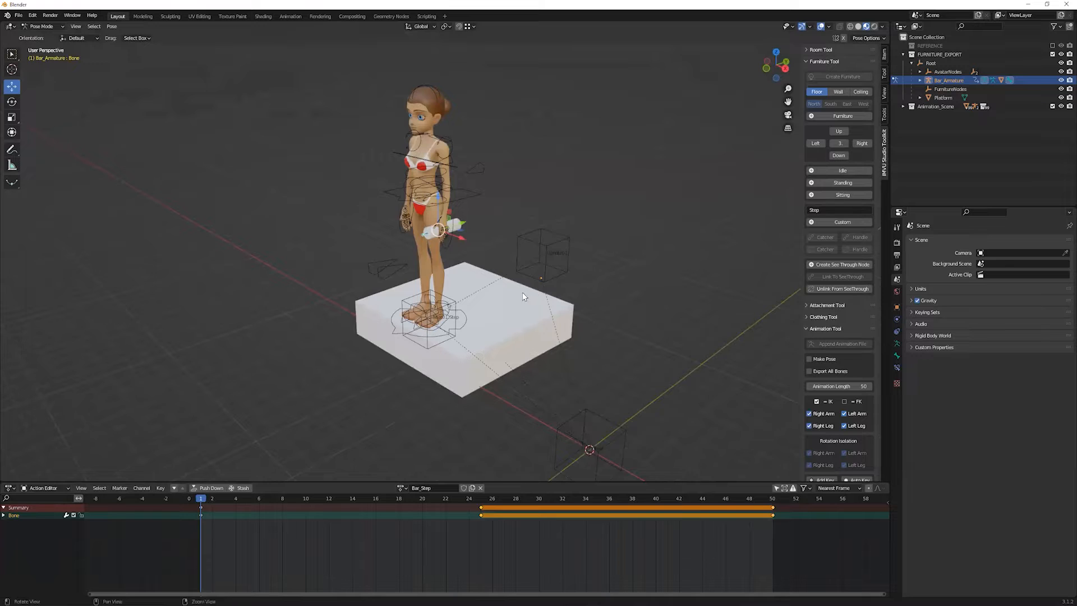
middle_click_drag(449, 302, 502, 328, "shift")
middle_click_drag(594, 322, 592, 321)
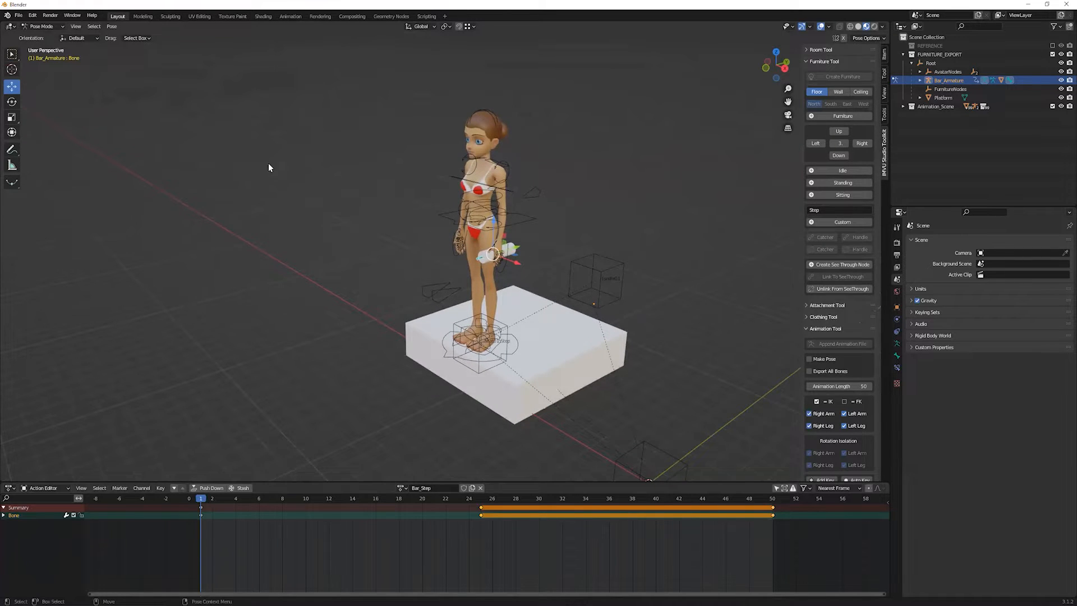
Return to Object Mode and save the scene over the existing PlatformStep.blend file
key("ctrl+Tab")
left_click(295, 200)
key("ctrl+shift+s")
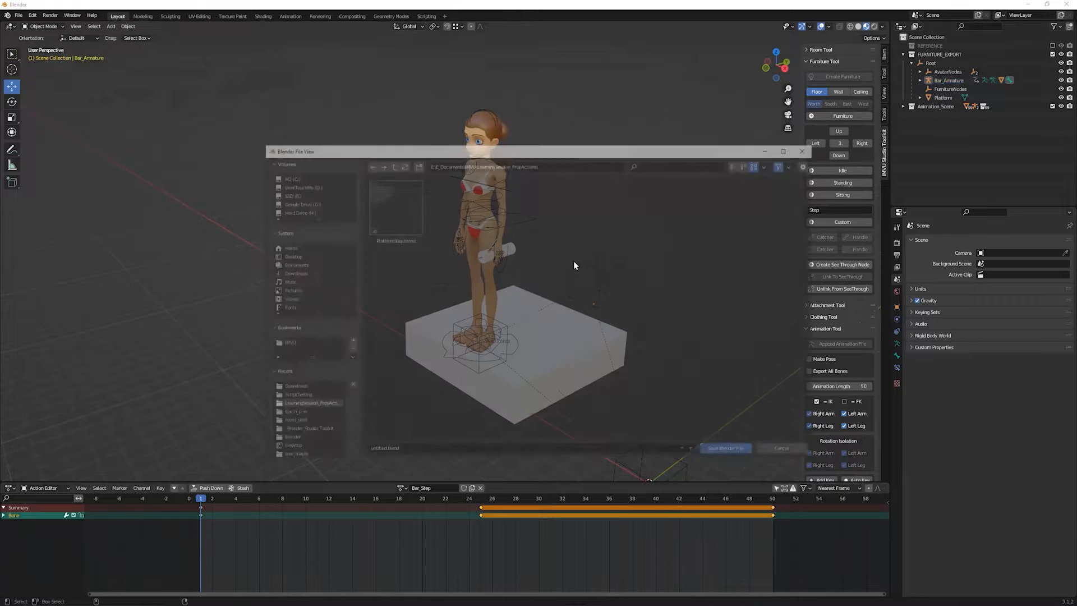
left_click(381, 241)
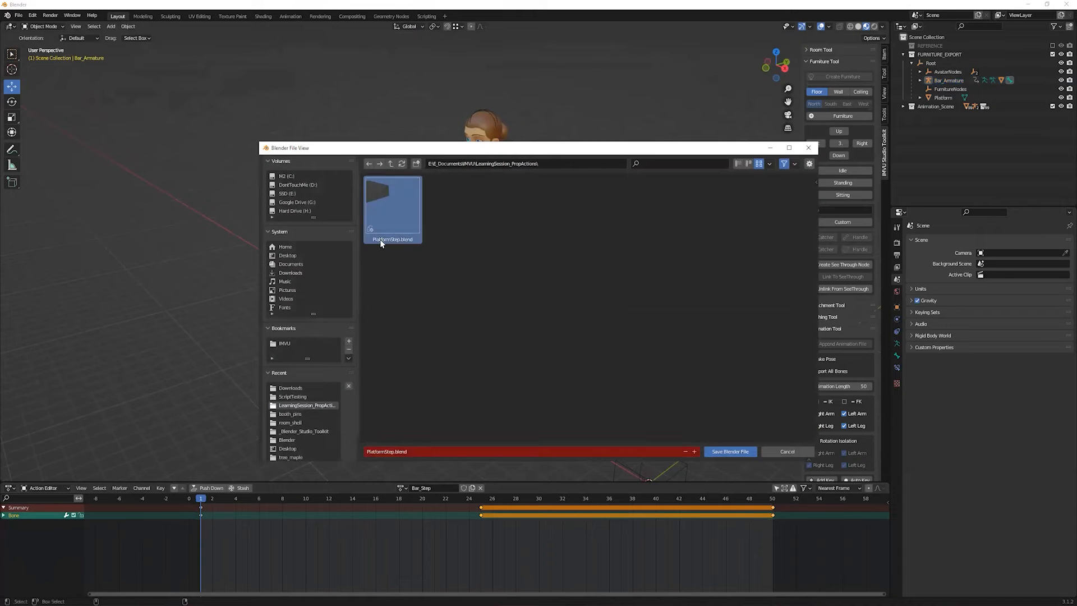
left_click(725, 452)
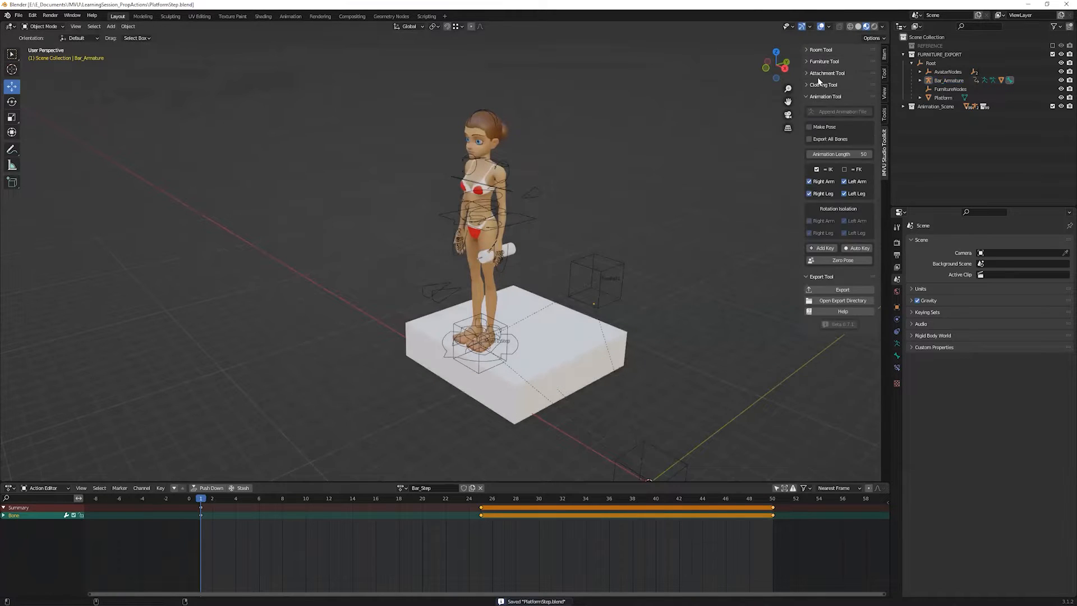
Export the furniture and animation FBX files and check them in the export folder
left_click(814, 97)
left_click(822, 121)
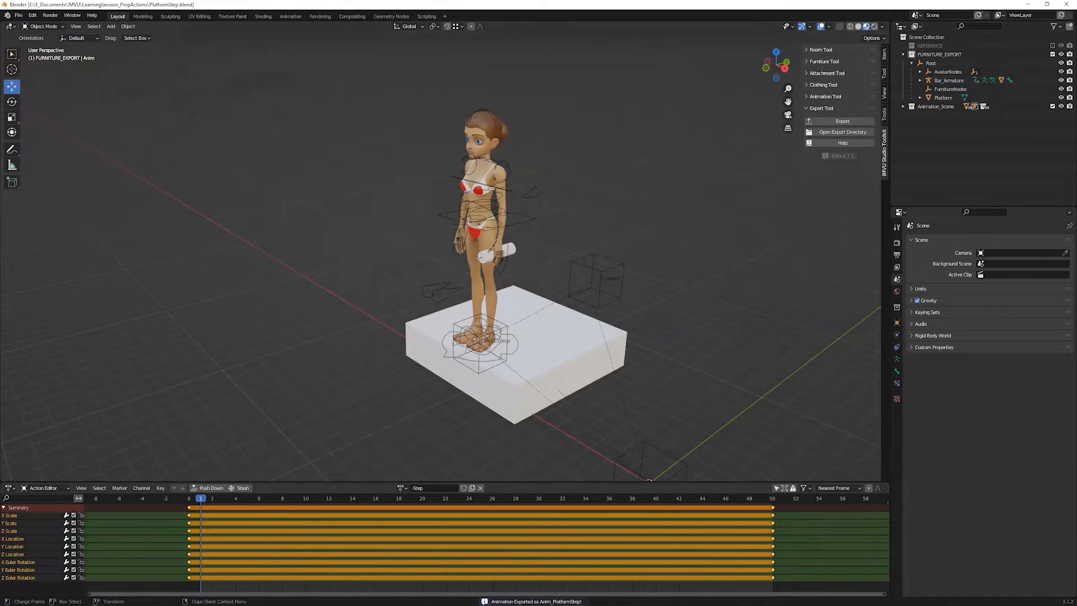
left_click(377, 259)
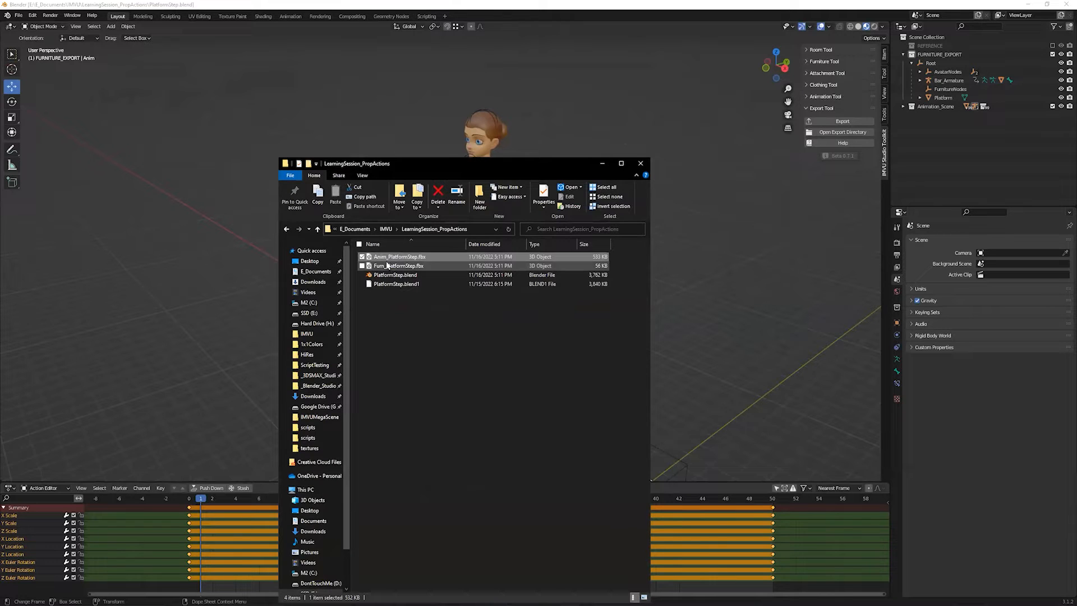
left_click(383, 268)
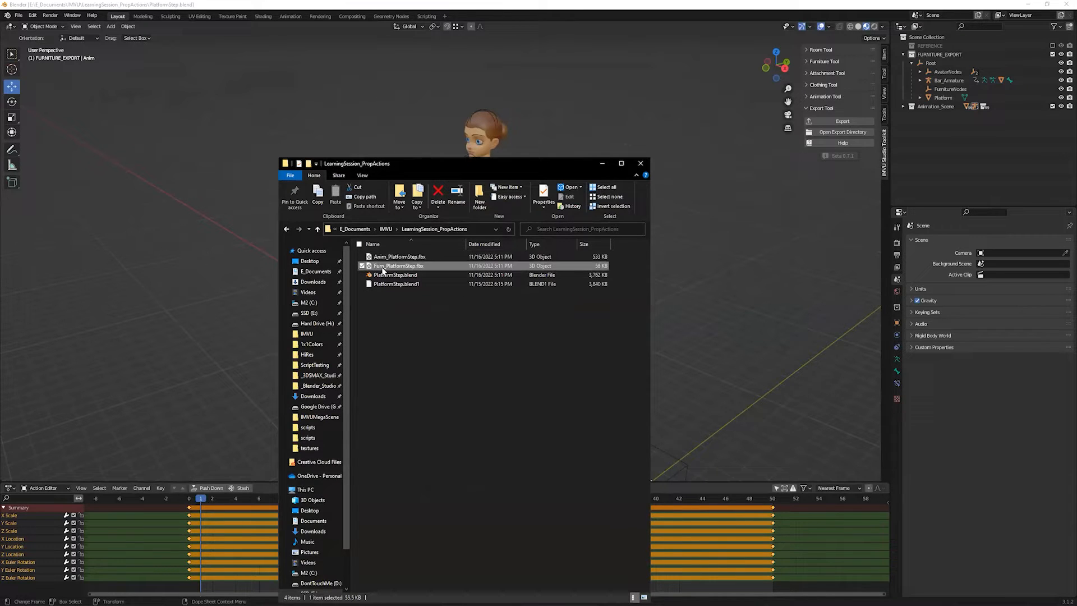
left_click(741, 335)
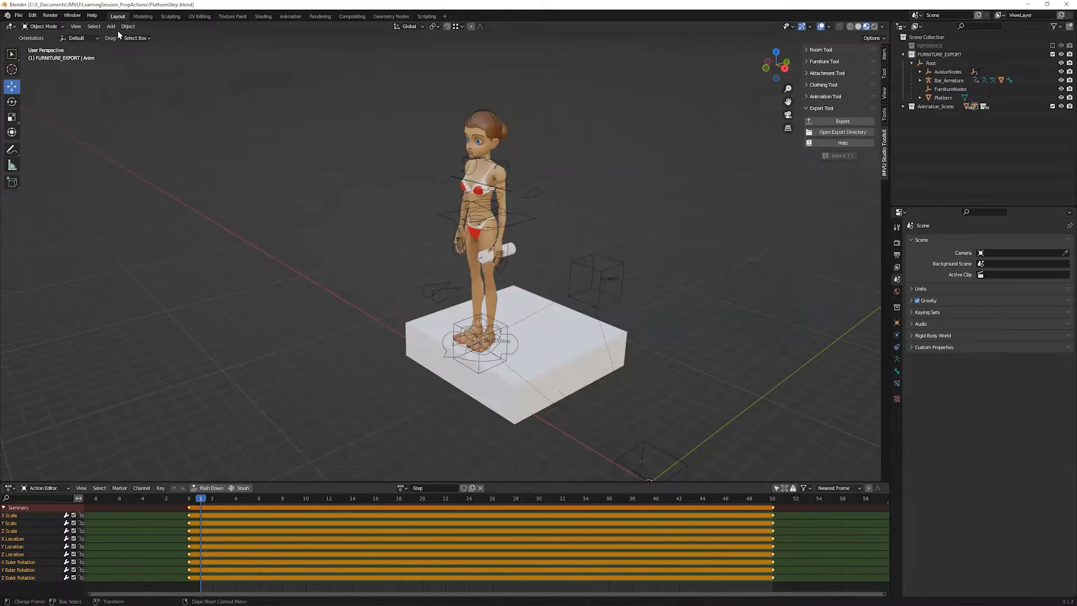
Switch to IMVU Studio and derive a new product from Empty Furniture
key("alt+Tab")
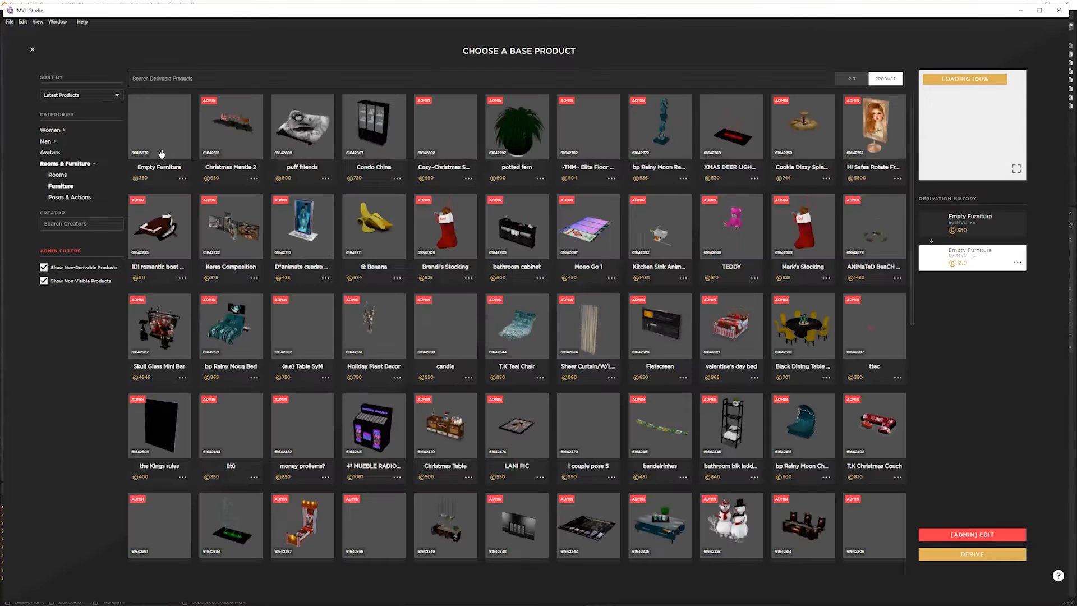
left_click(162, 147)
left_click(951, 554)
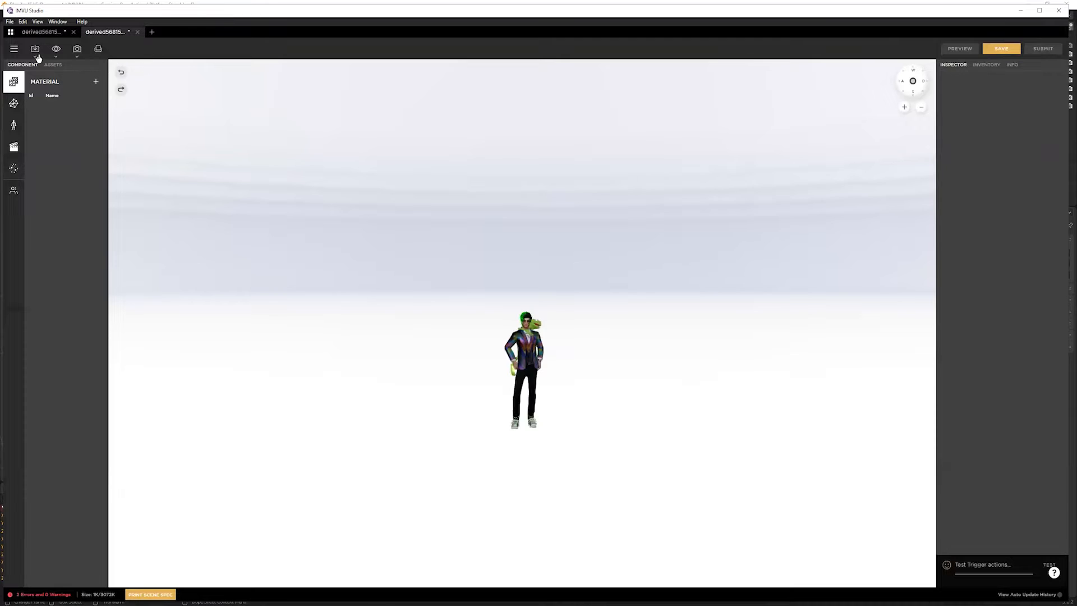
Import Furn_PlatformStep.fbx with the Bar and Platform meshes and all of its Bar_Idle and Bar_Step animations
left_click(35, 50)
left_click(42, 82)
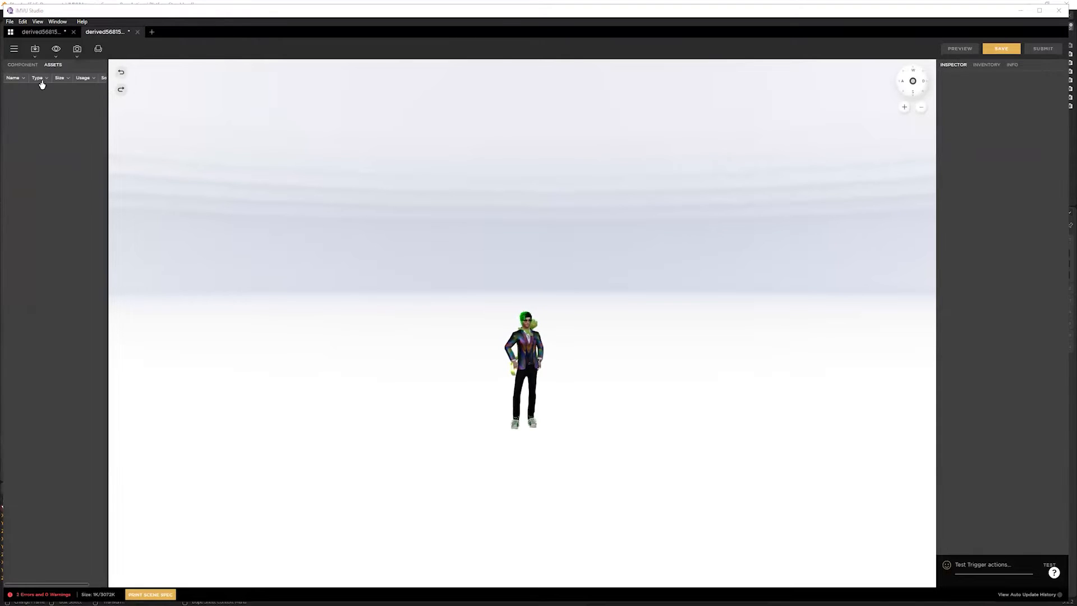
double_click(102, 91)
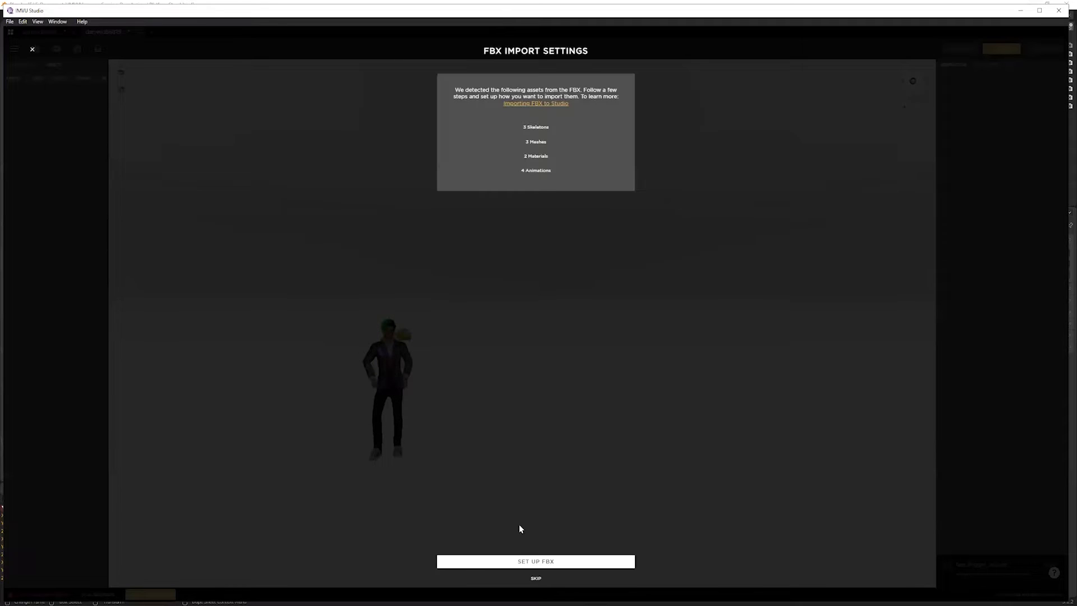
left_click(515, 562)
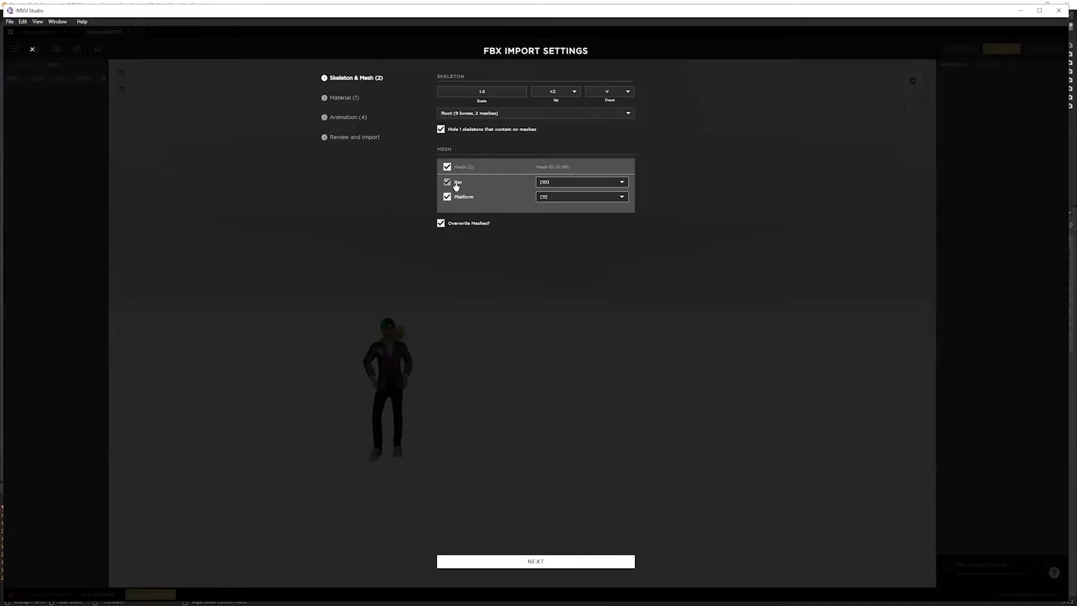
left_click(341, 119)
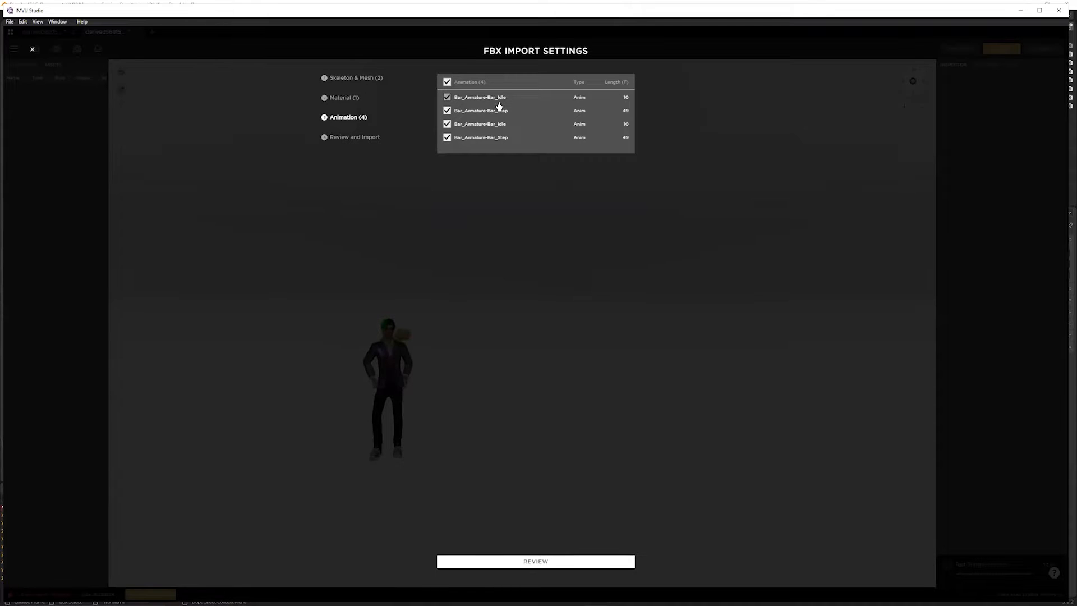
left_click(367, 137)
left_click(542, 564)
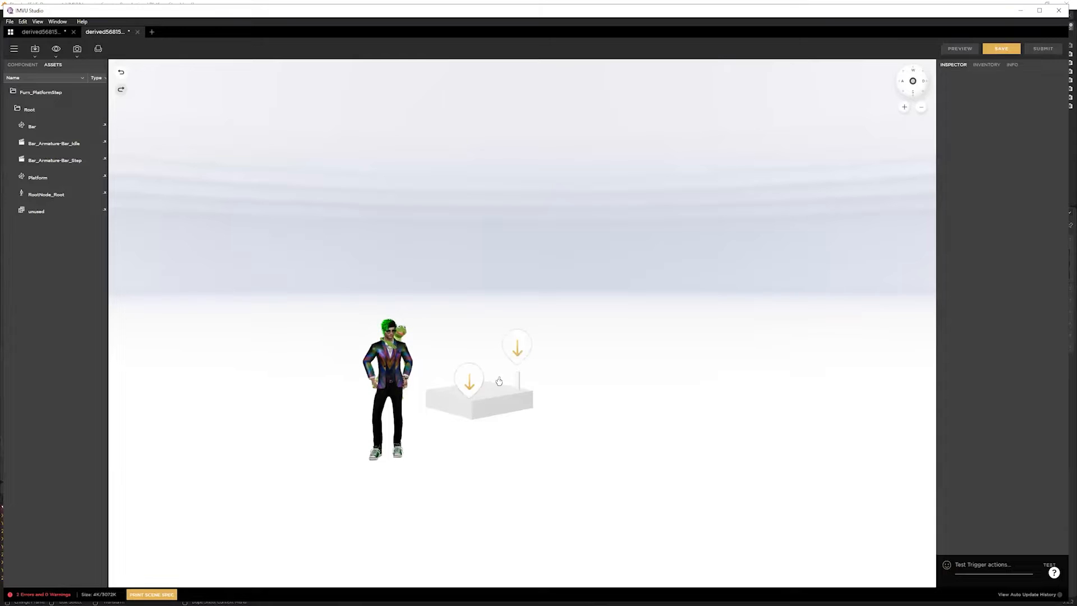
Import Anim_PlatformStep.fbx with its avatar Step animation
left_click(35, 49)
left_click(45, 75)
left_click(115, 80)
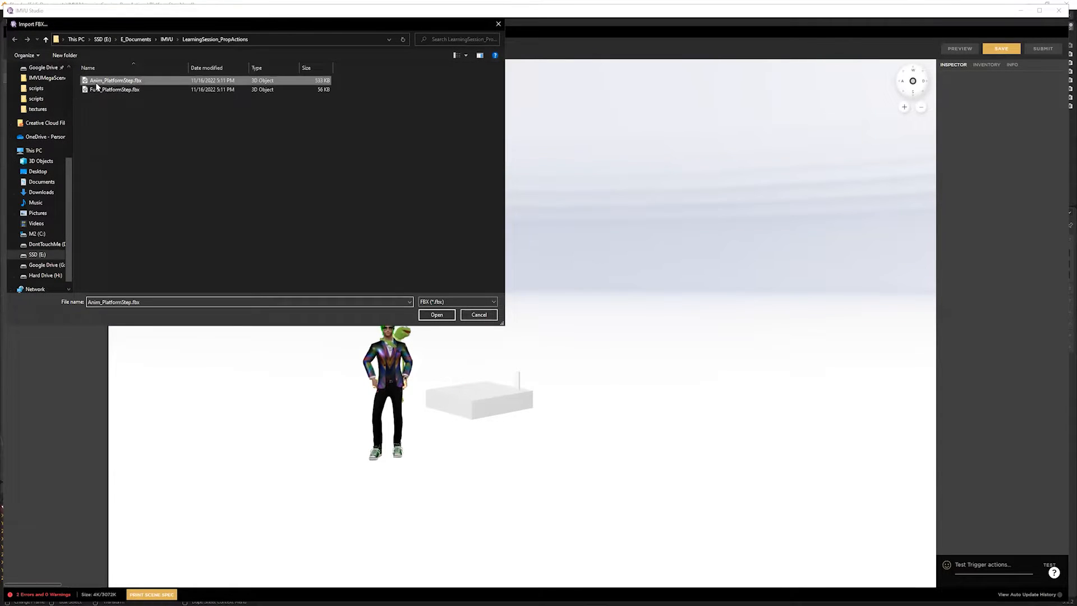
left_click(433, 314)
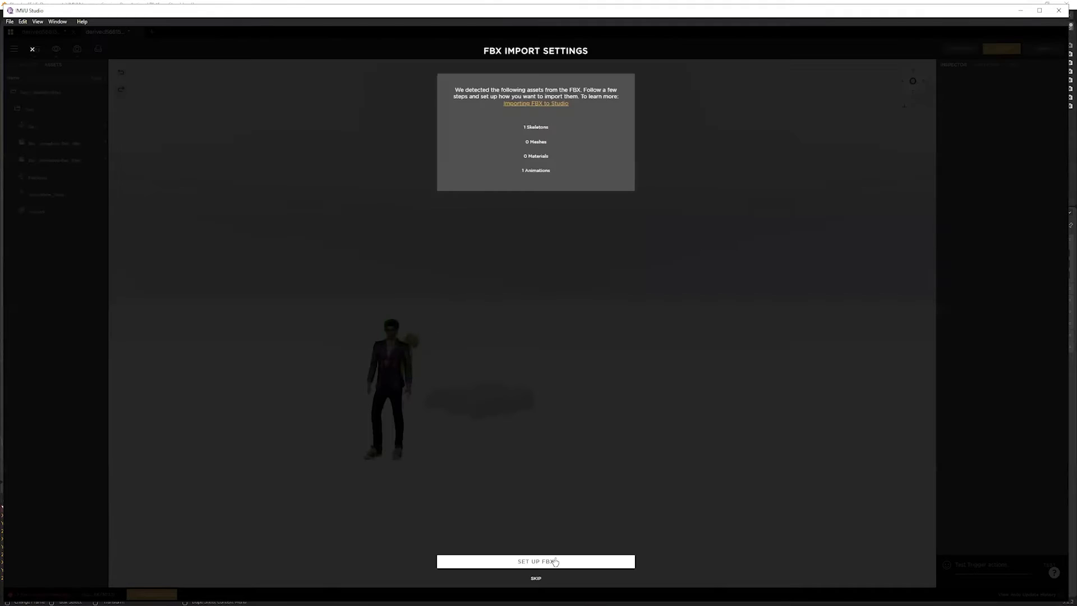
left_click(555, 562)
left_click(352, 117)
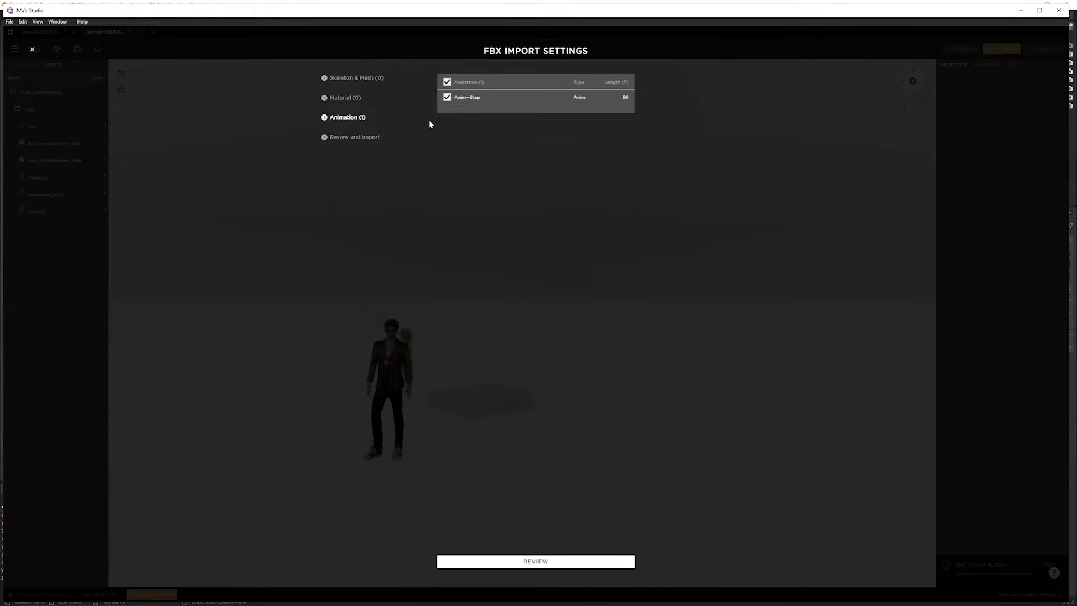
left_click(362, 137)
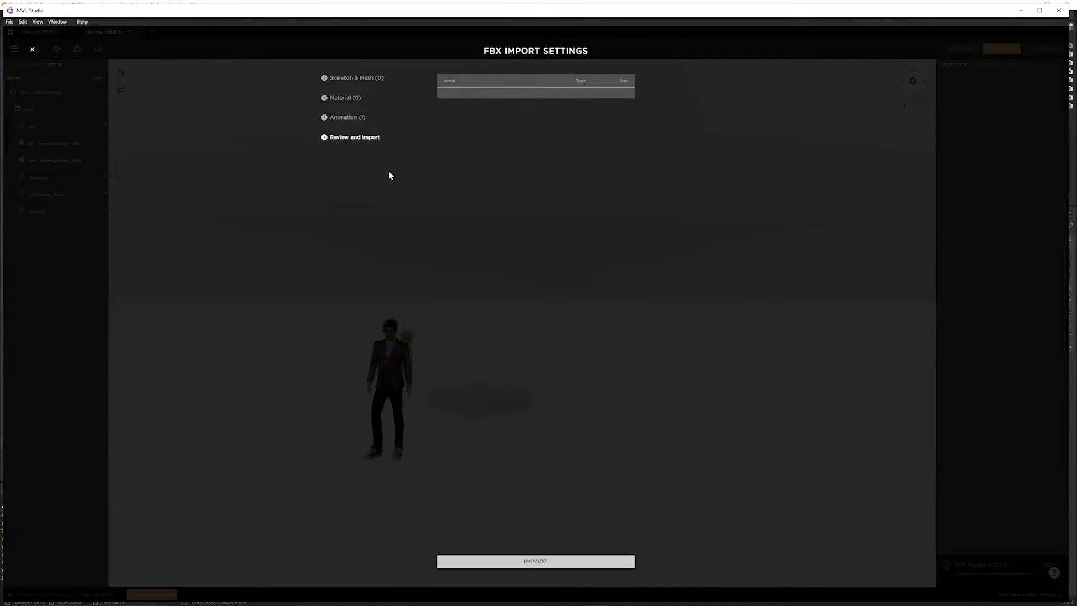
left_click(534, 561)
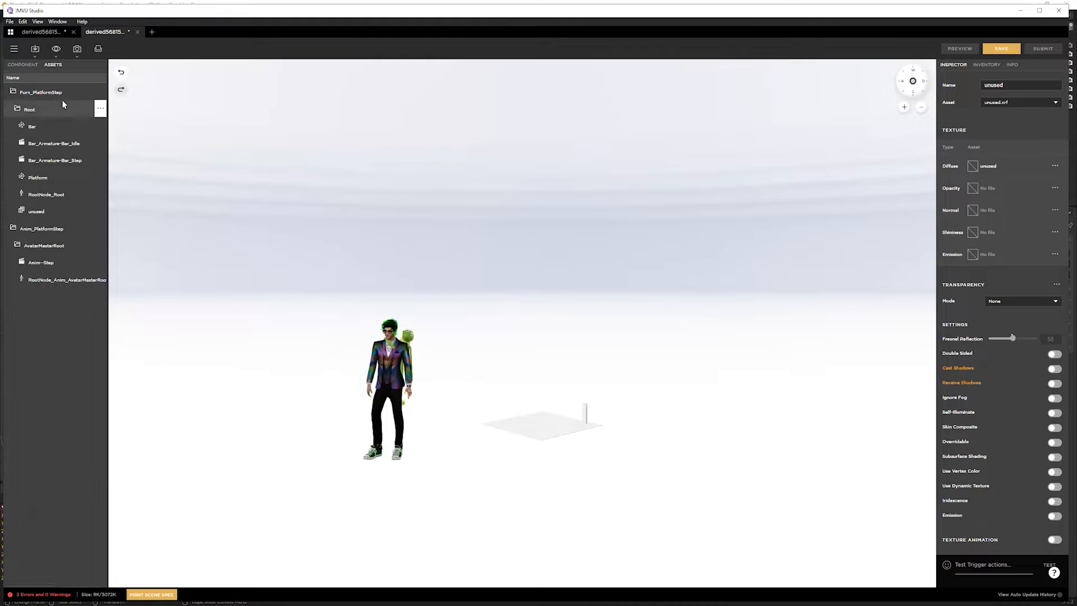
Set the product's skeleton asset to RootNode_Root.xsf
left_click(23, 64)
left_click(12, 124)
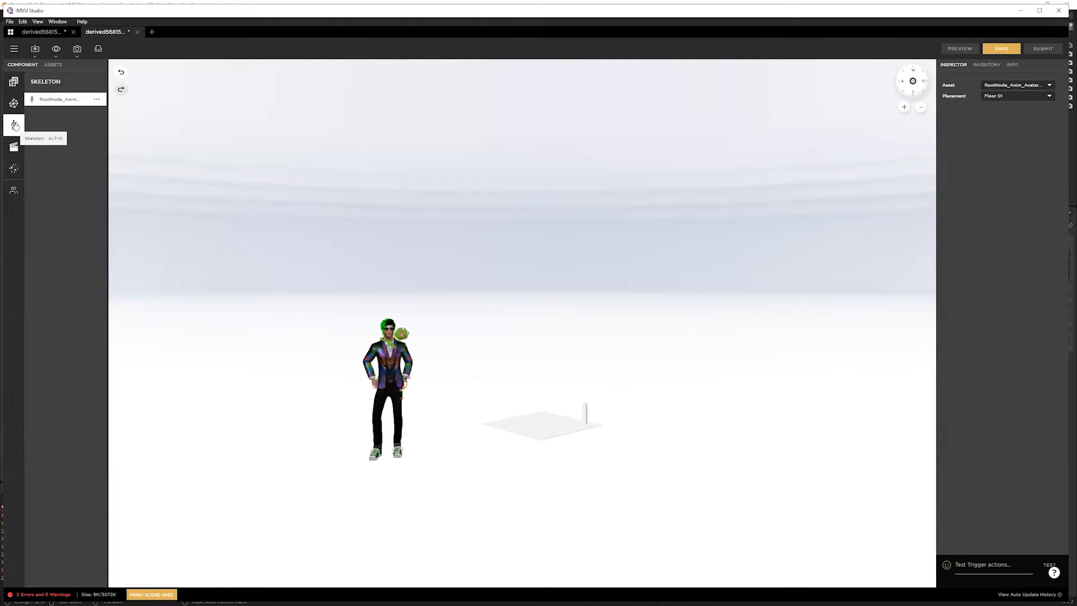
left_click(1021, 85)
left_click(1015, 77)
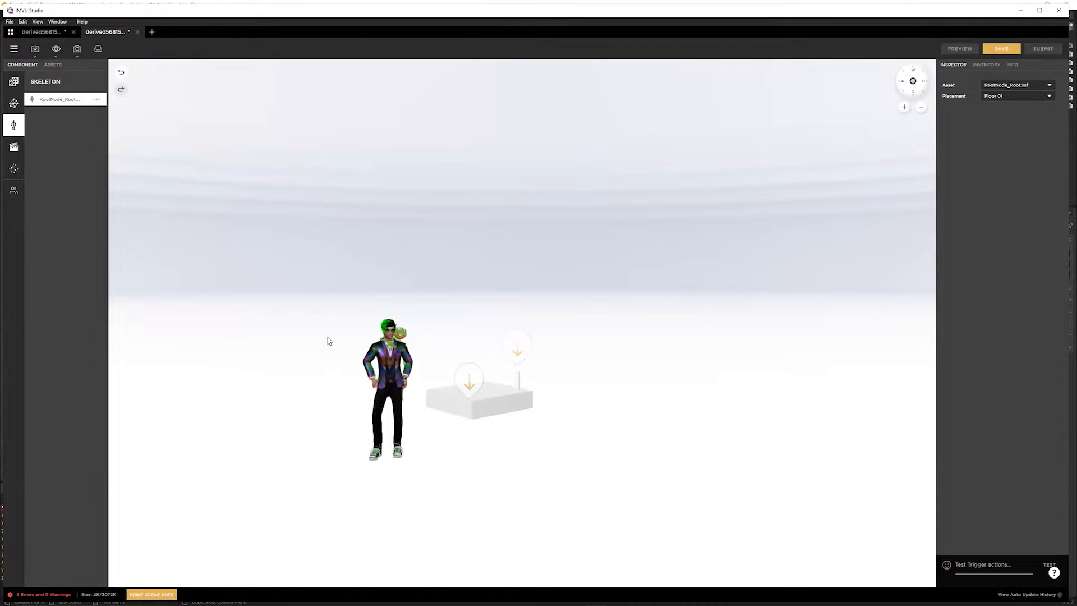
Add three new actions to the product
left_click(14, 147)
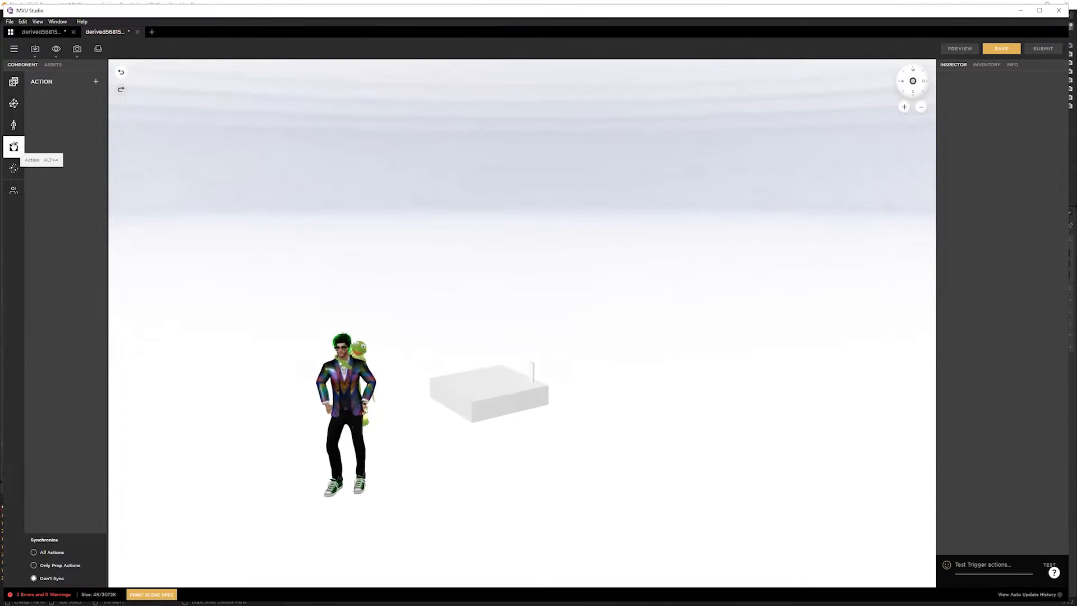
left_click(96, 81)
left_click(96, 81)
left_click(96, 82)
Name the first action's trigger stance.Idle
left_click(56, 101)
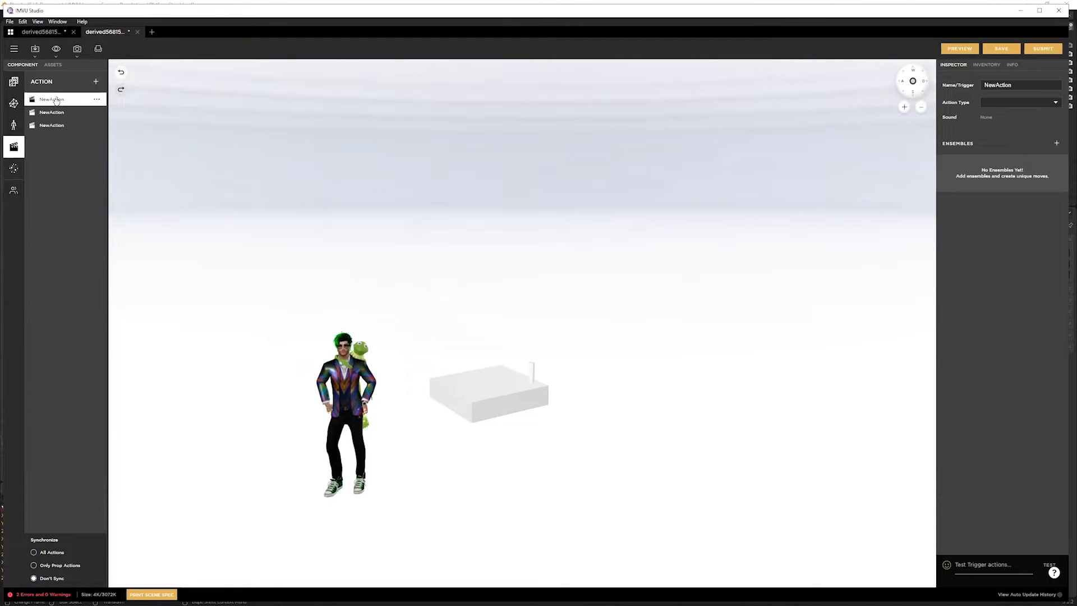
double_click(993, 83)
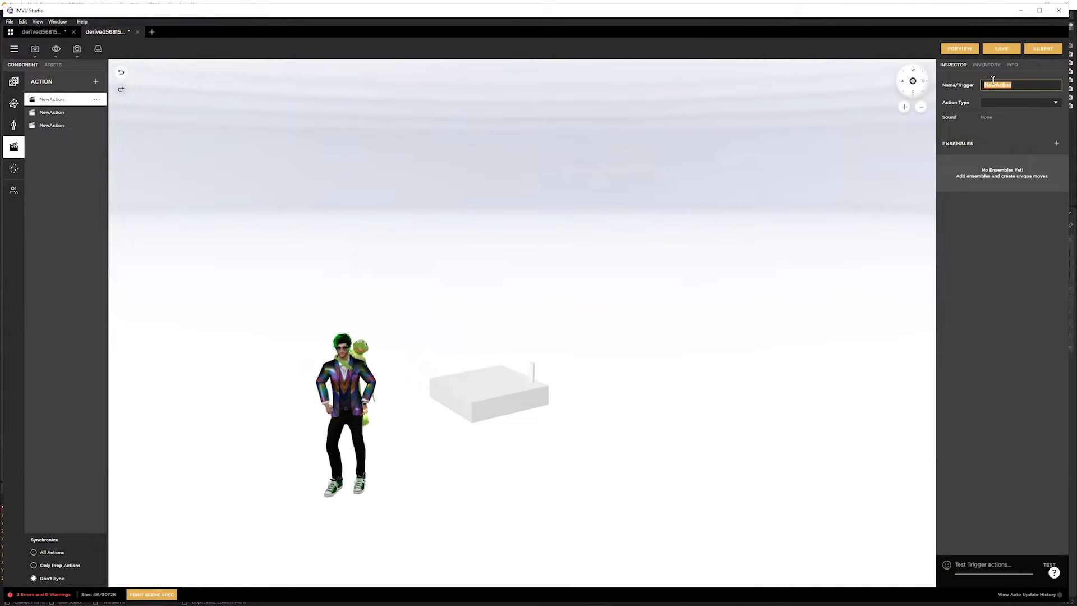
type("Stance")
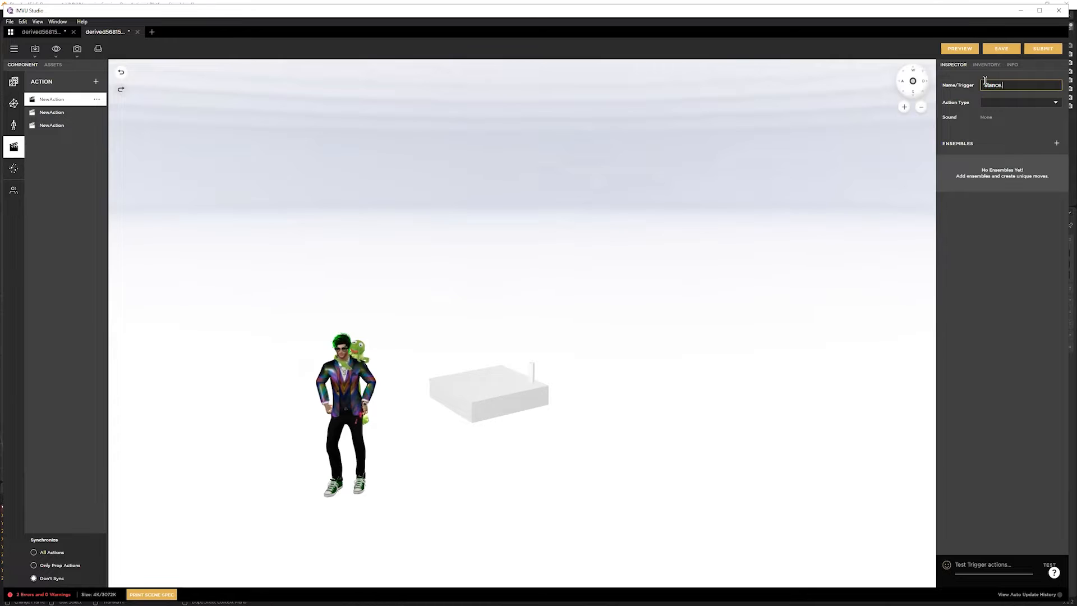
type(".Idle")
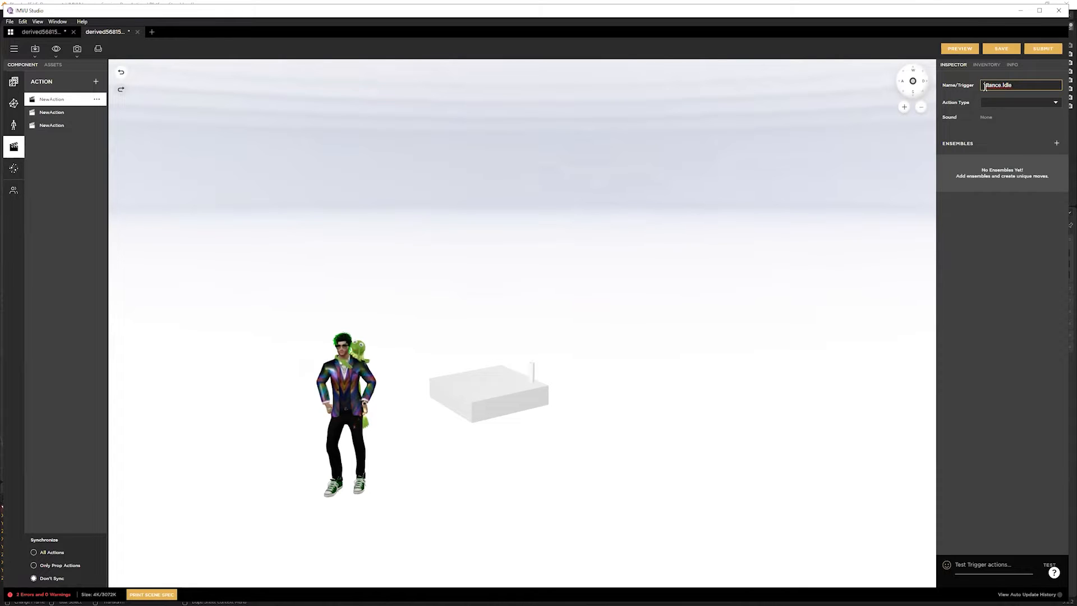
left_click_drag(985, 86, 988, 86)
type("s")
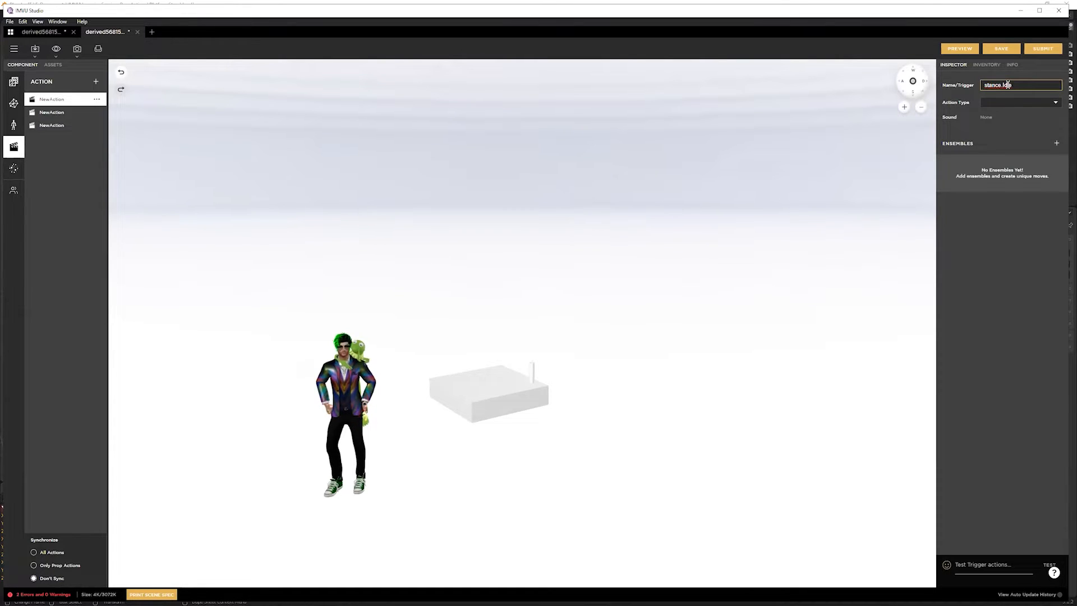
Add an ensemble to stance.Idle using Bar_Armature-Bar_Idle.xaf with duration start 1 and end 2, and apply it
scroll(534, 391, "up", 2)
scroll(534, 391, "up", 2)
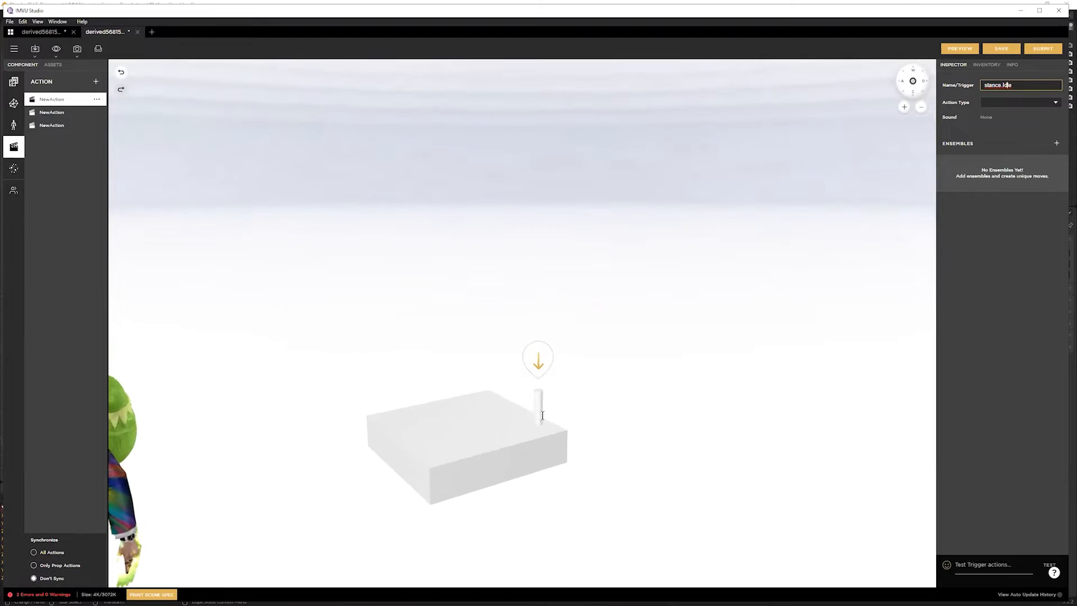
left_click(1055, 146)
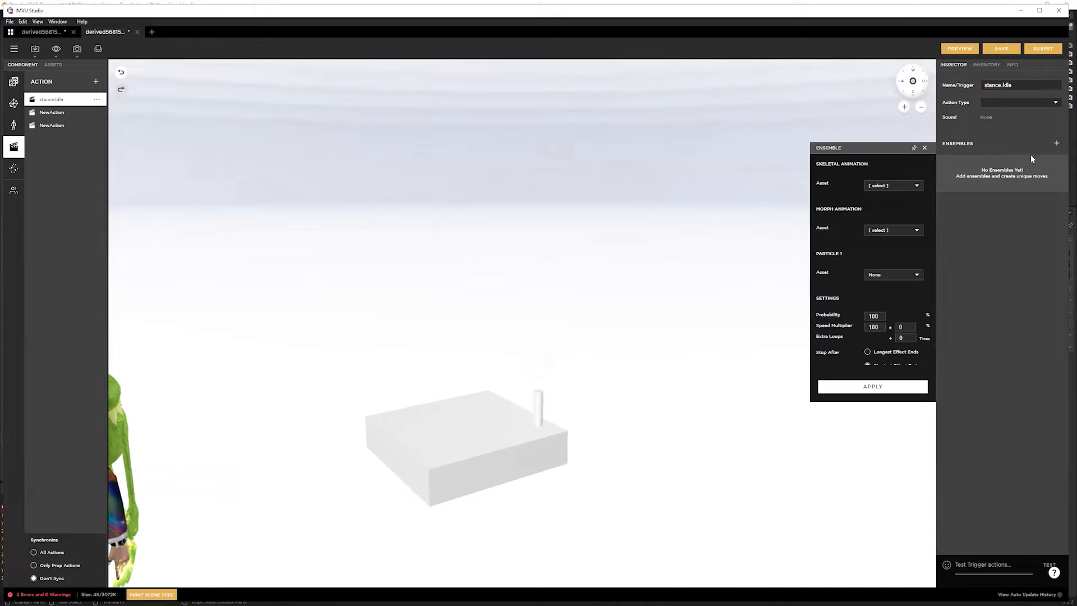
left_click(909, 185)
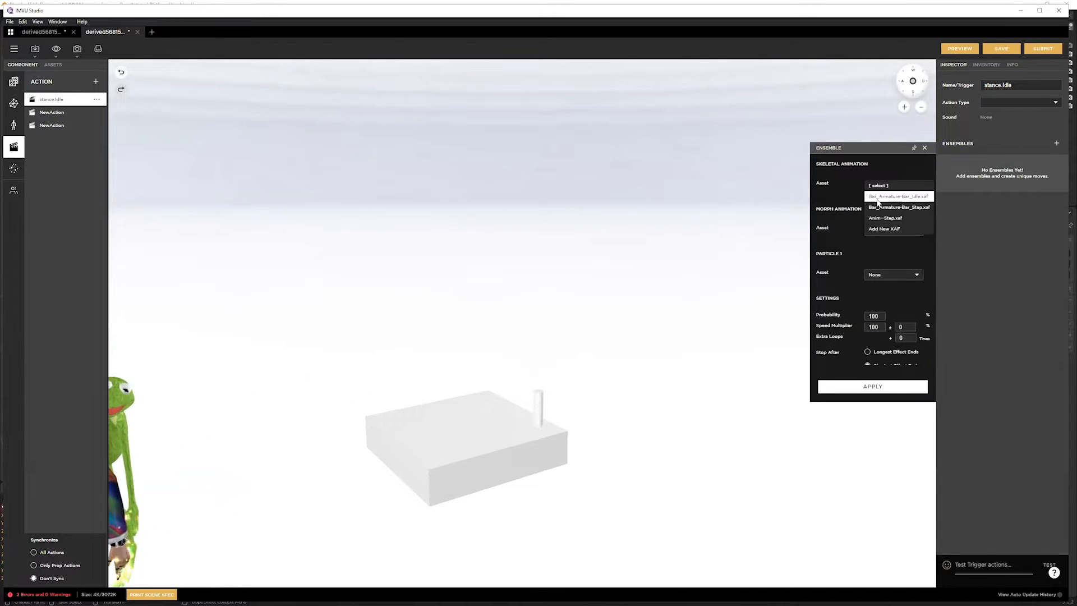
left_click(917, 196)
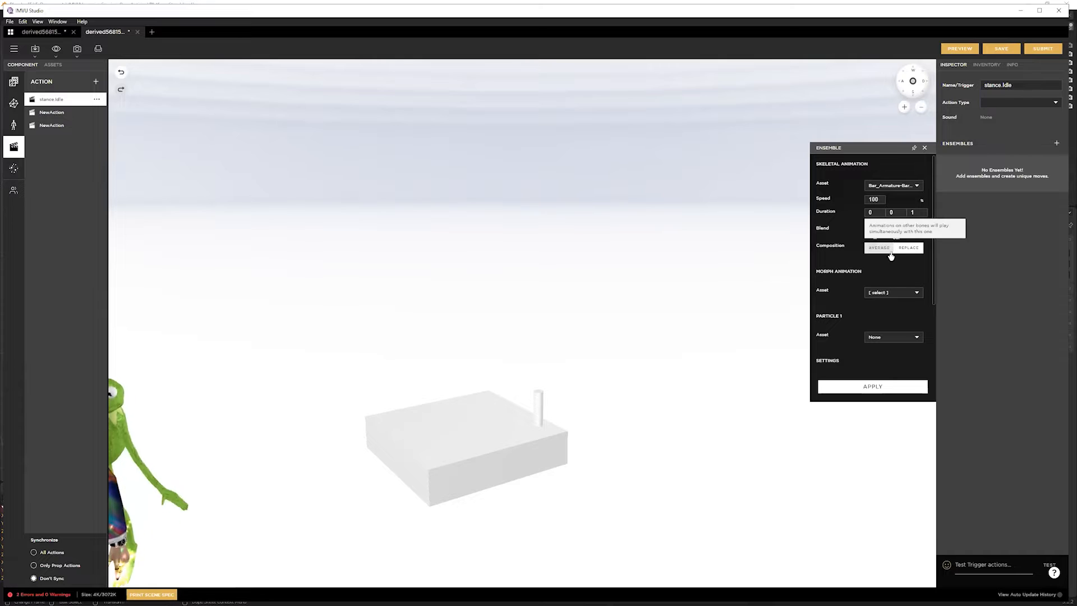
left_click(874, 212)
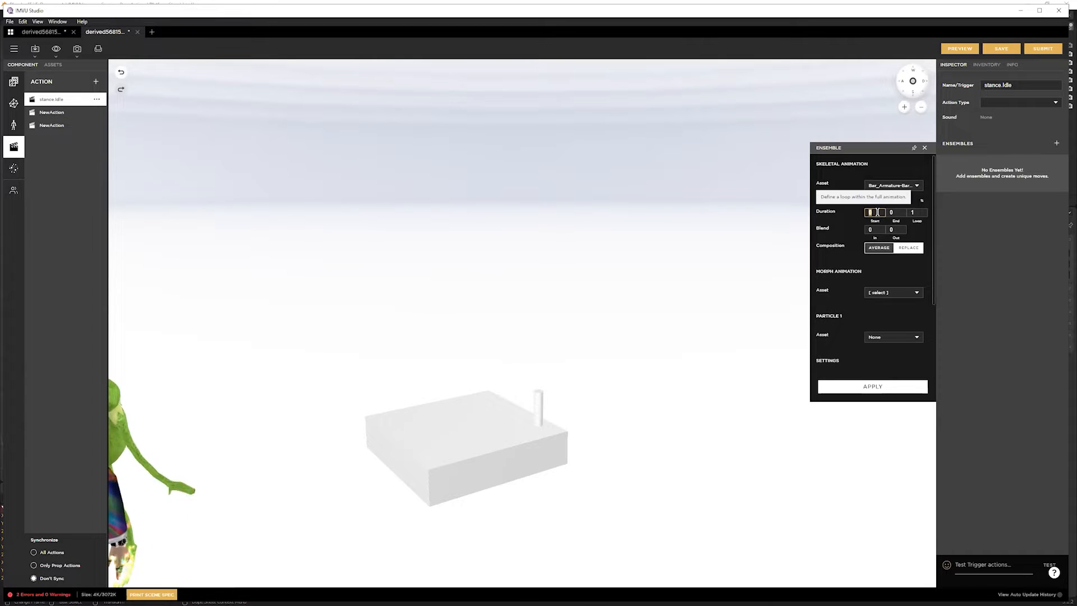
key("Tab")
type("3")
left_click(918, 214)
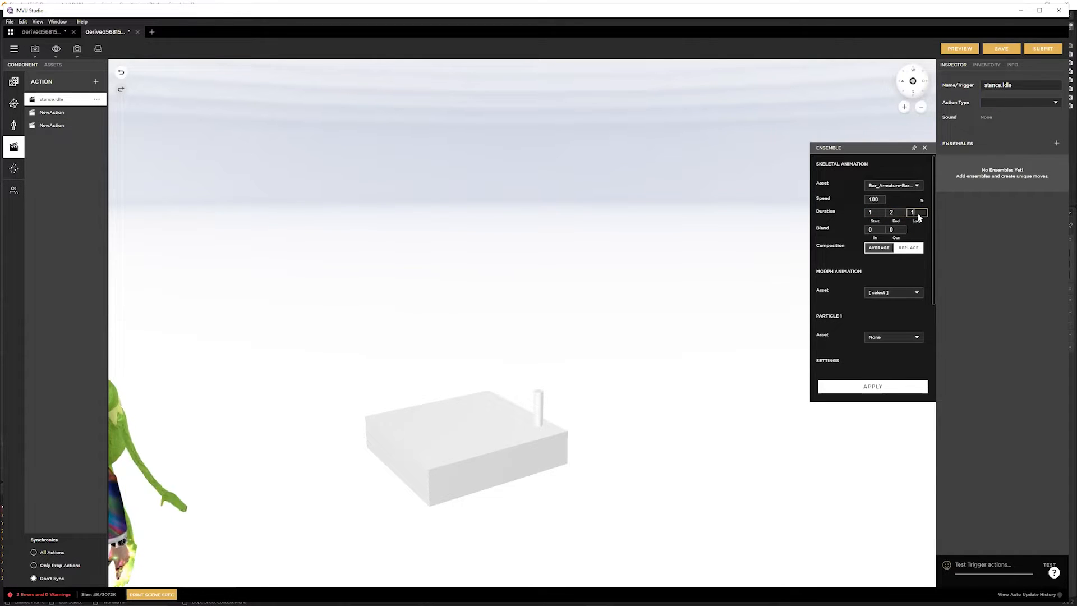
left_click(839, 387)
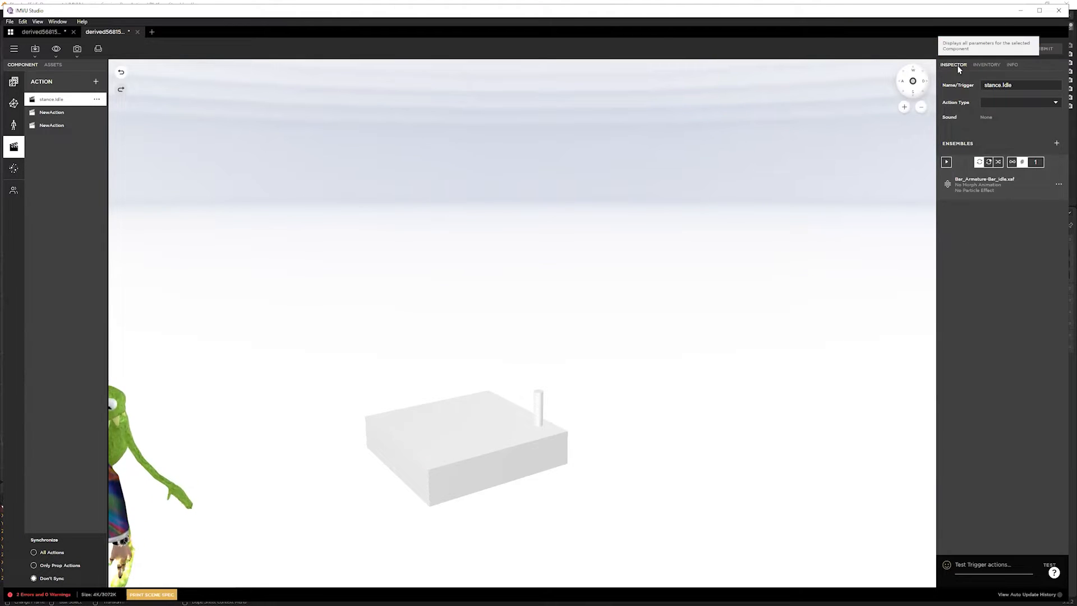
Name the second action's trigger stance.Step-seat01, checking the seat node's name under AvatarNodes in Blender before returning to IMVU Studio
left_click(59, 112)
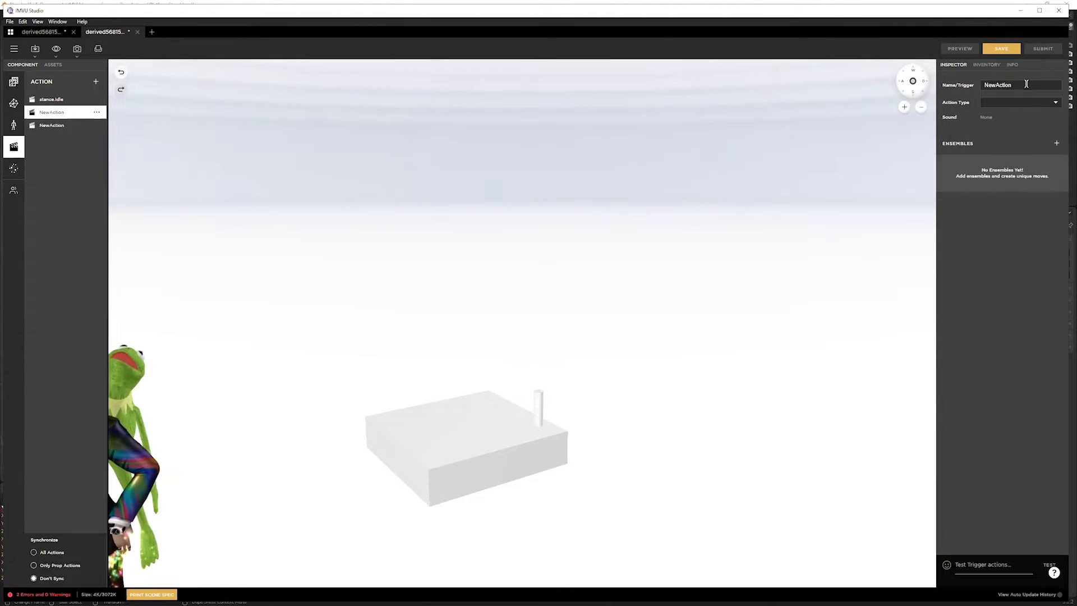
left_click_drag(1026, 85, 977, 86)
type("stance.Step-seat01")
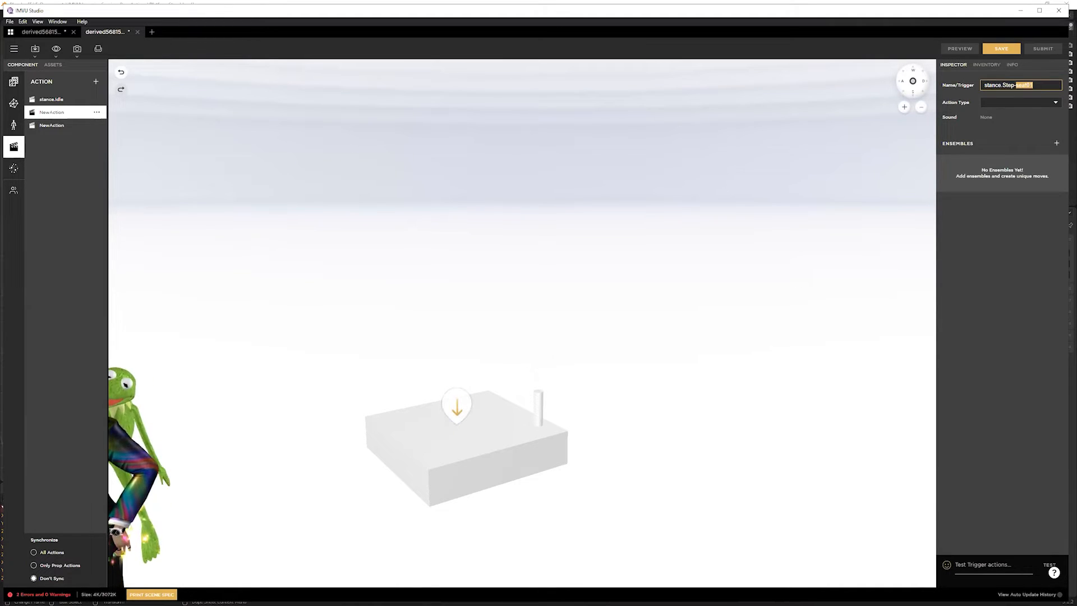
key("alt+Tab")
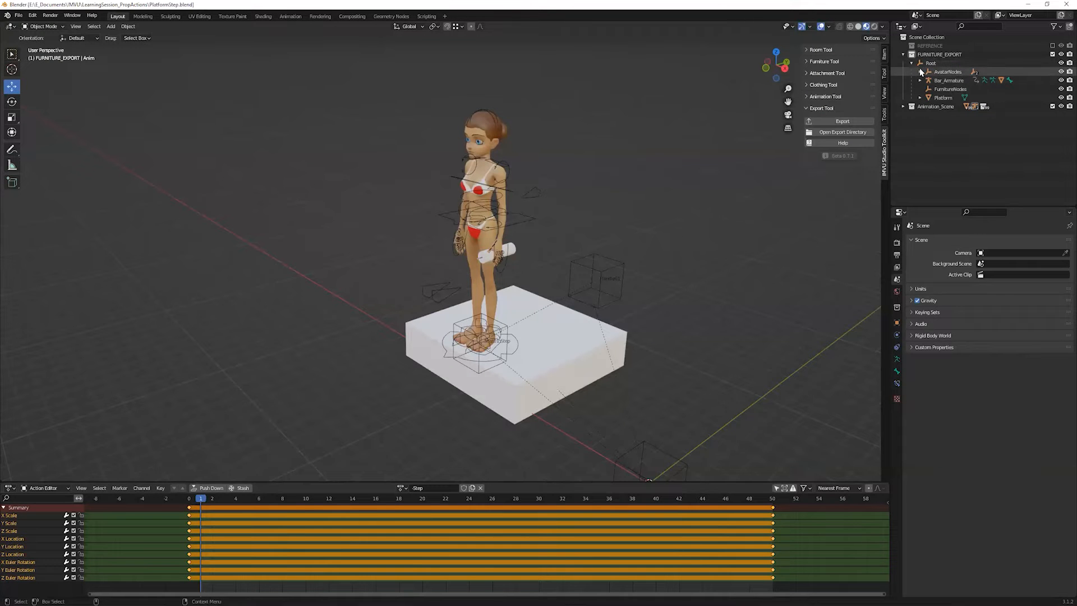
left_click(920, 72)
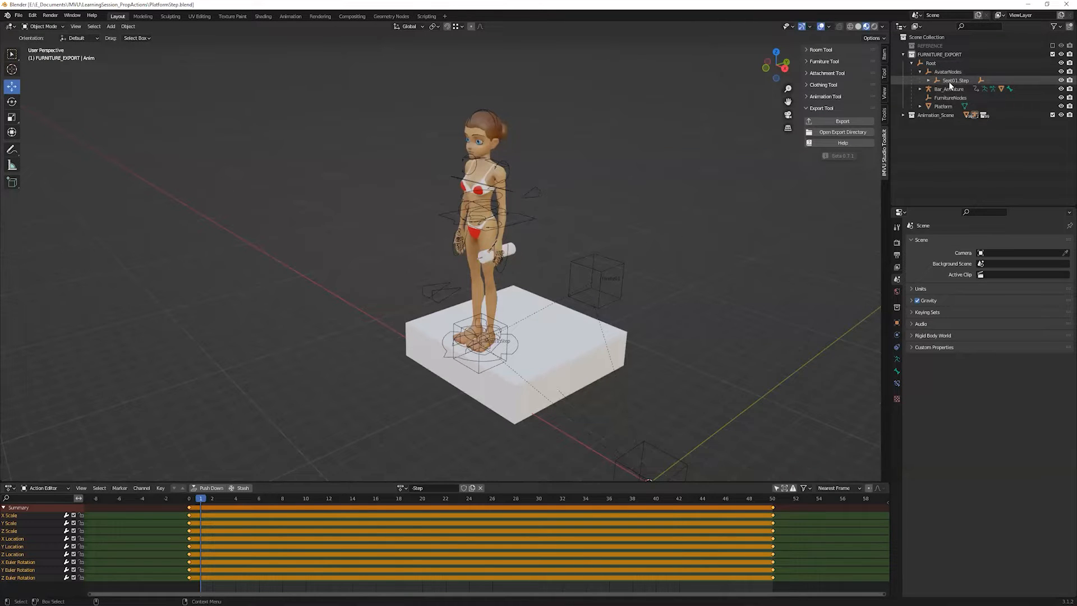
key("alt+Tab")
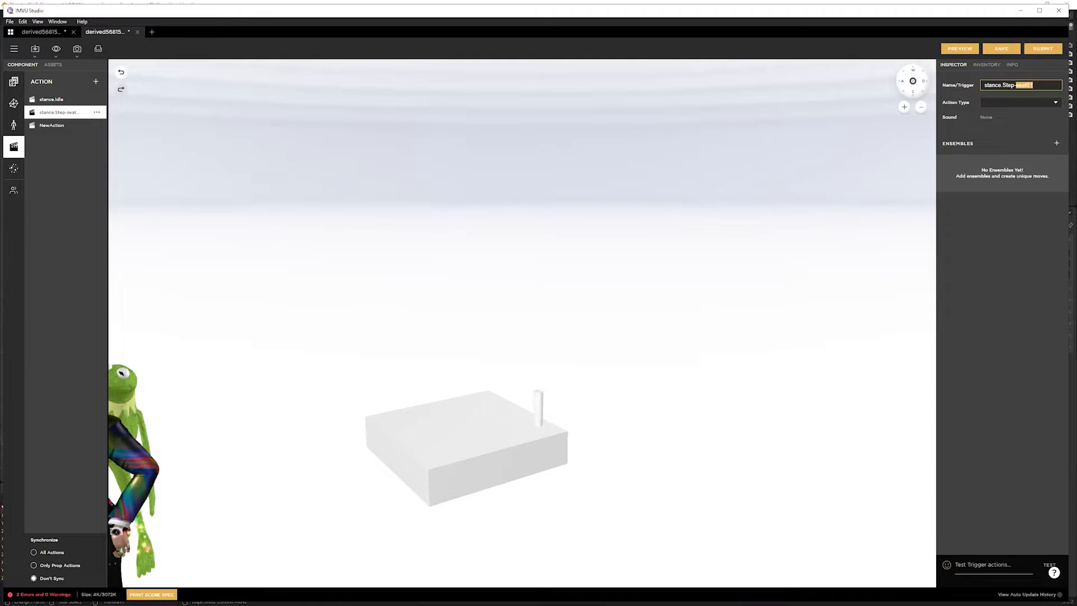
left_click(1015, 85)
Add an ensemble to stance.Step-seat01 using Bar_Armature-Bar_Step.xaf with duration start 49, end 49 and loop 0, and apply it to the preview
left_click(1057, 144)
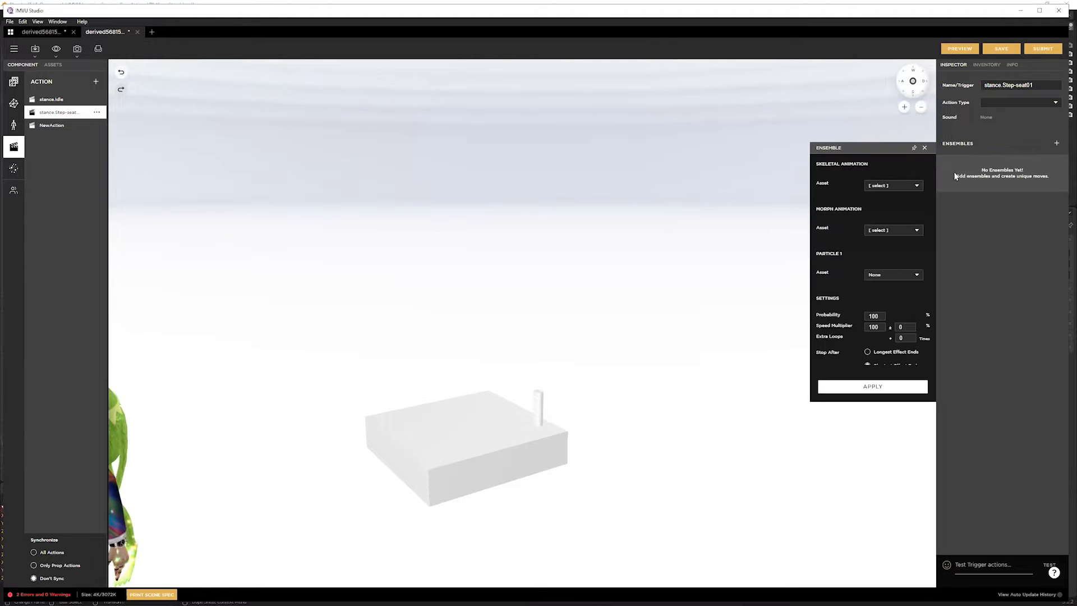
left_click(898, 185)
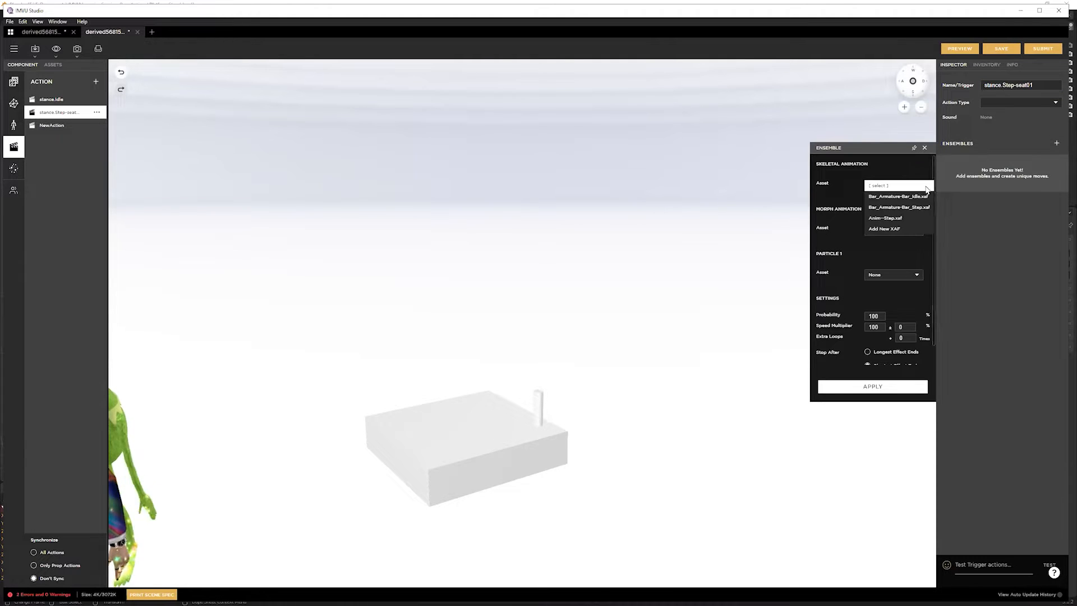
left_click(893, 207)
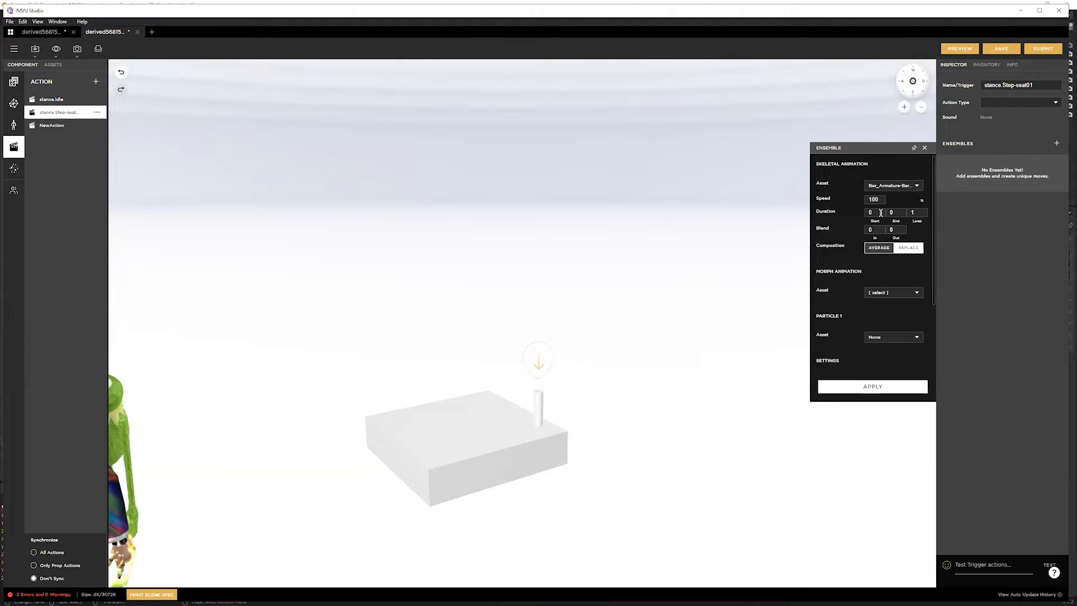
mouse_move(880, 213)
left_mouse_down()
mouse_move(861, 212)
mouse_move(886, 212)
left_mouse_up()
type("49")
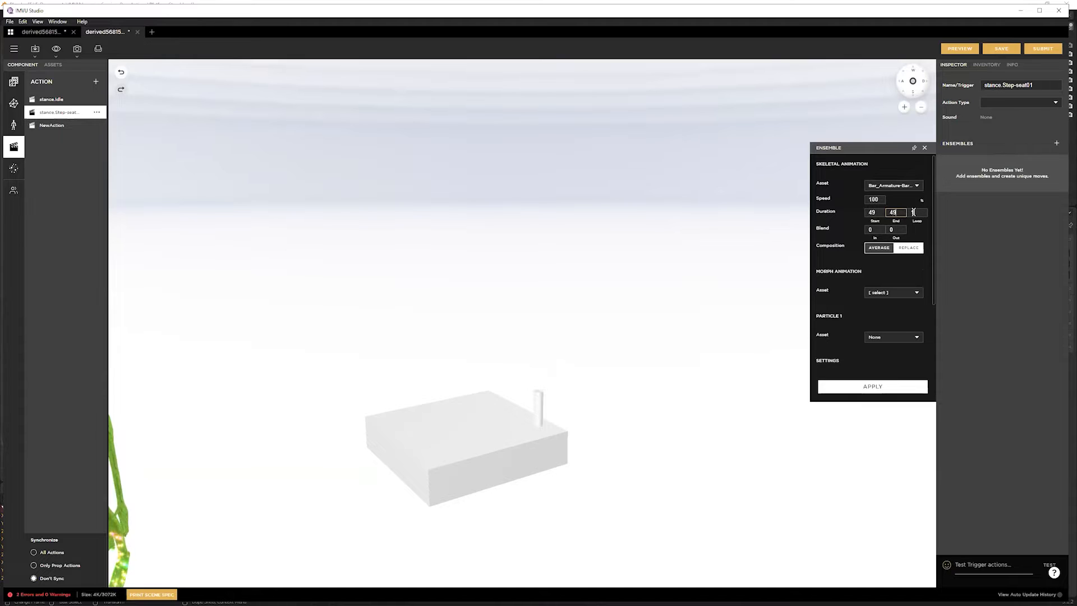
type("49")
left_click(914, 213)
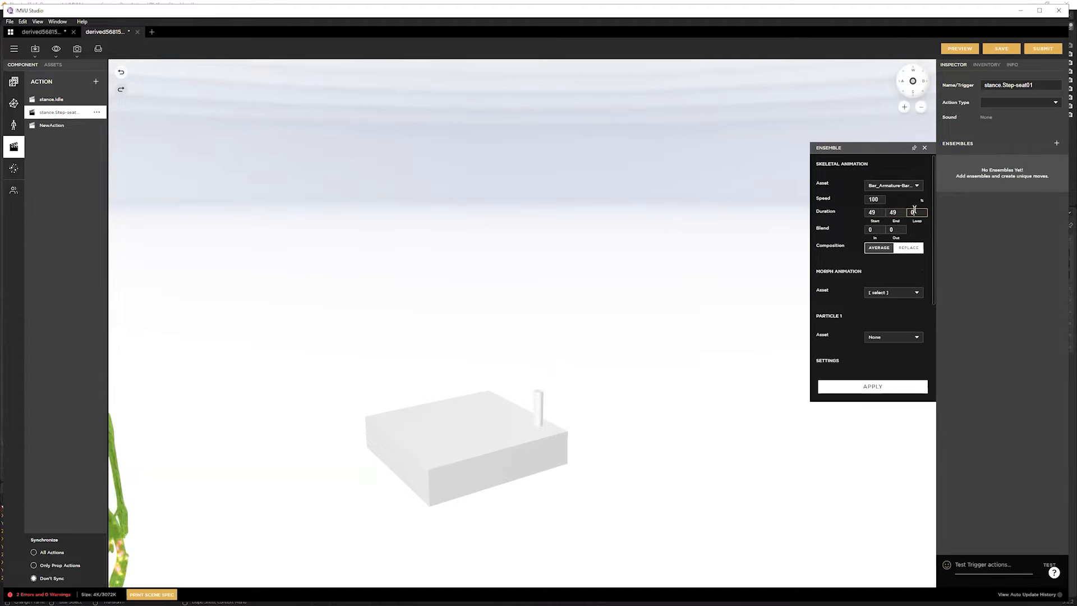
left_click(883, 387)
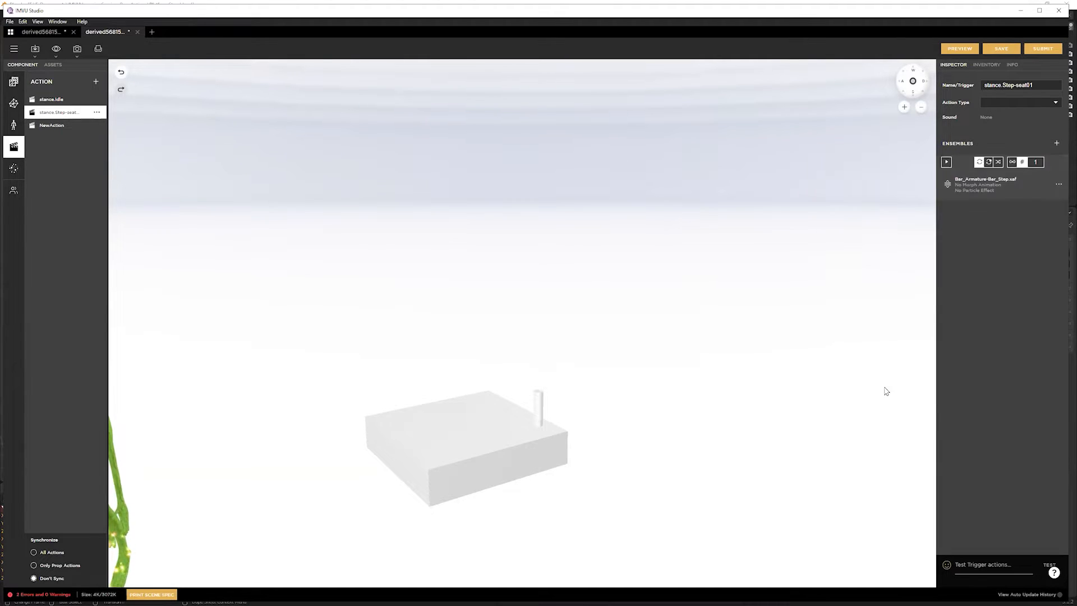
left_click(960, 48)
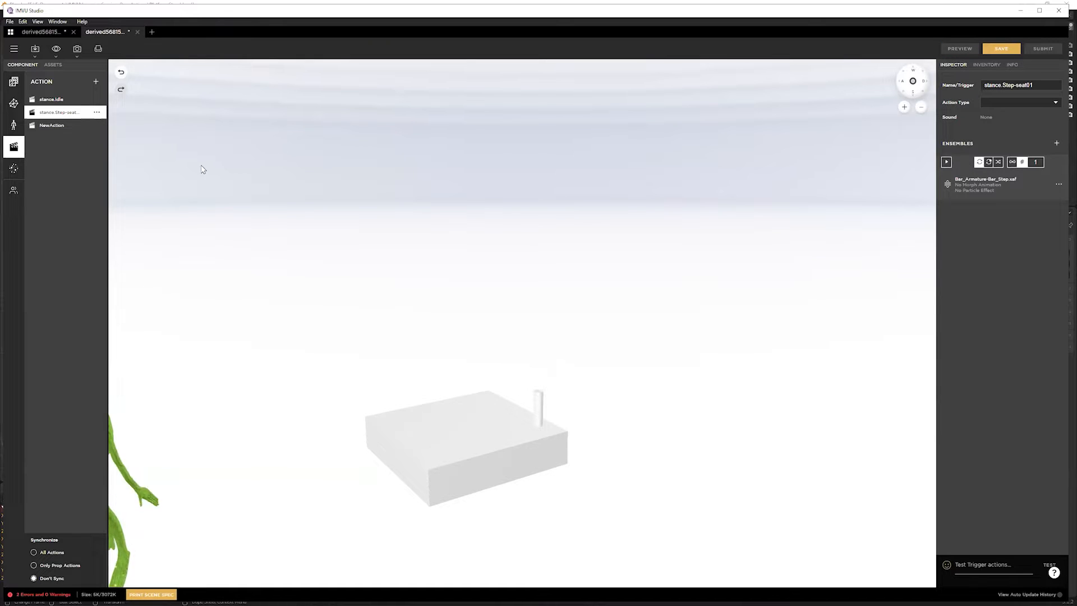
Name the third action's trigger stance.Step
left_click(68, 127)
double_click(1018, 90)
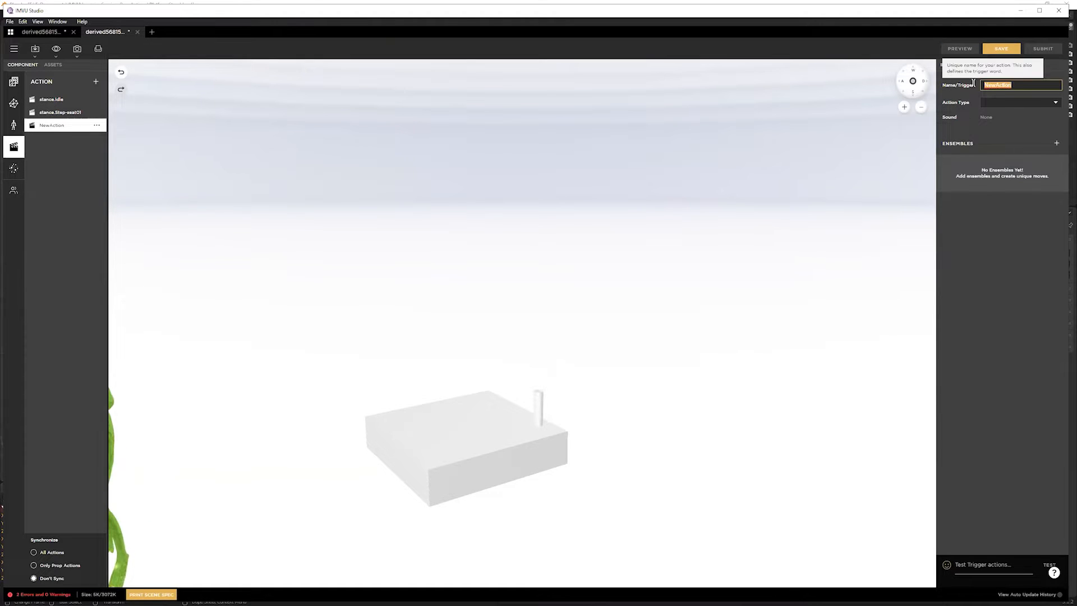
type("stance.Step")
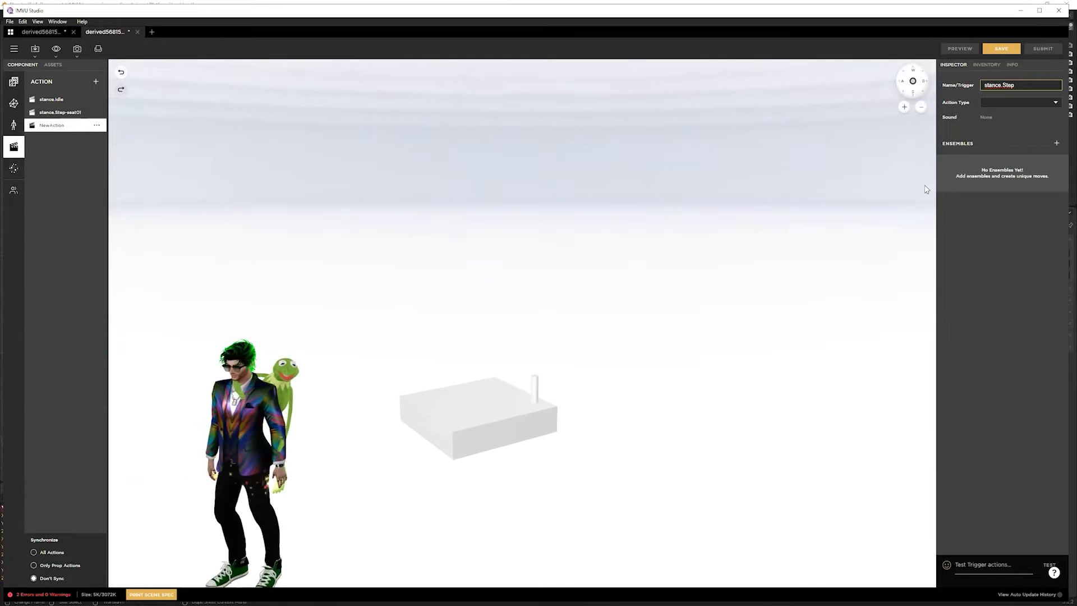
Add an ensemble to stance.Step using the skeletal animation Anim-Step.xaf, and apply it
left_click(1056, 143)
left_click(893, 185)
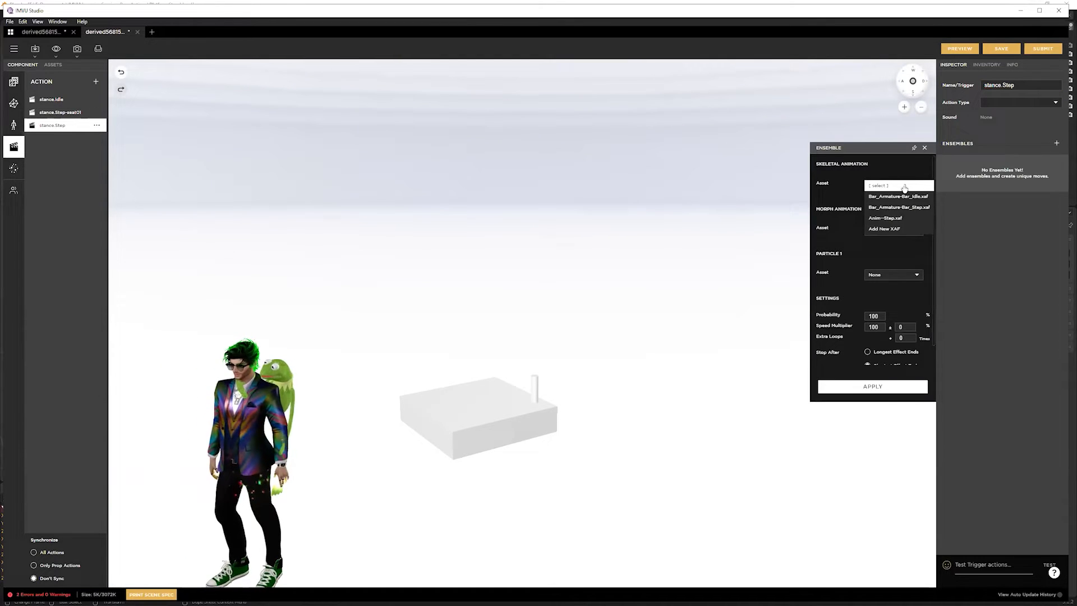
left_click(884, 219)
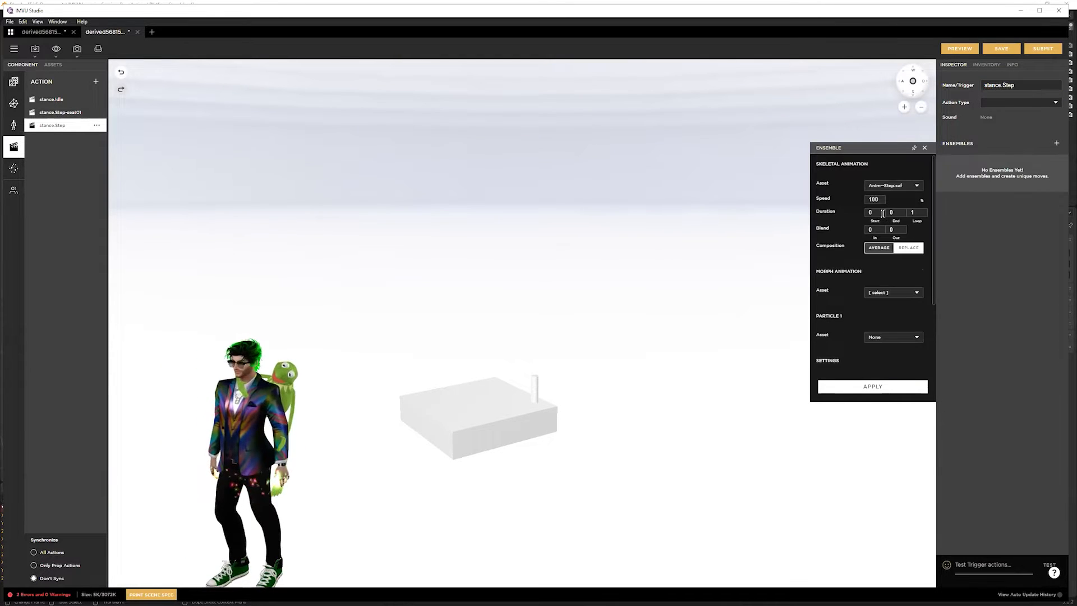
left_click(865, 387)
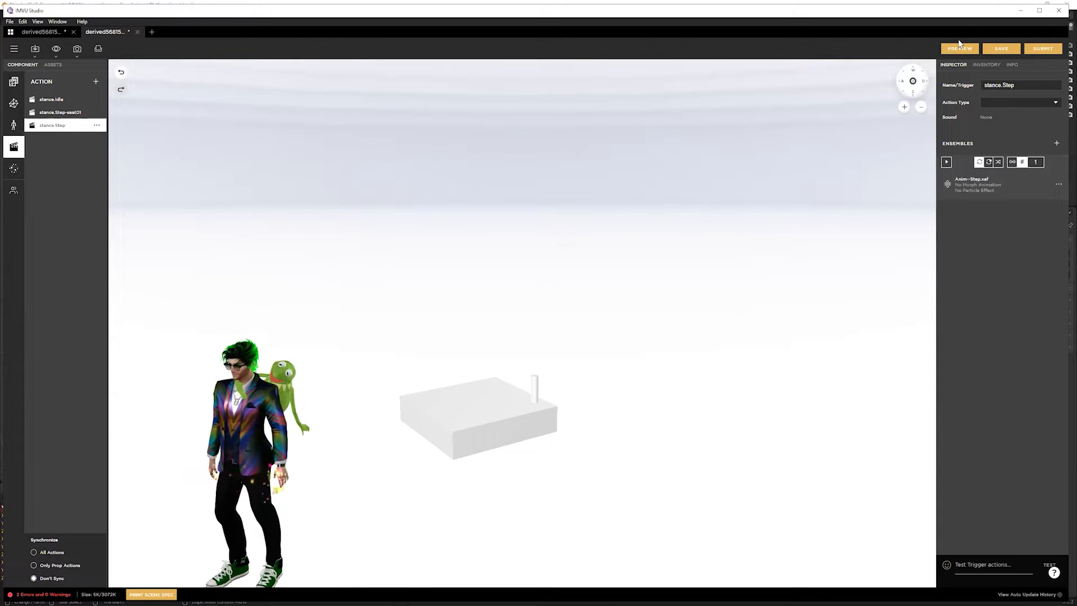
Place the avatar on the platform's seat node and examine how its hands line up with the bar up close
left_click_drag(510, 450, 623, 410)
mouse_move(553, 405)
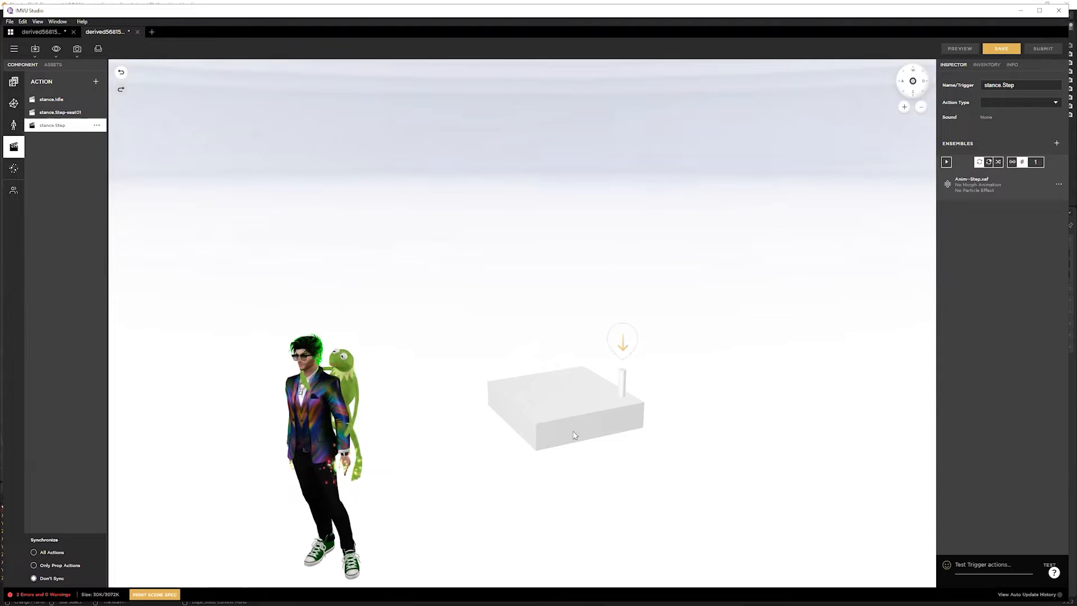
left_click(632, 351)
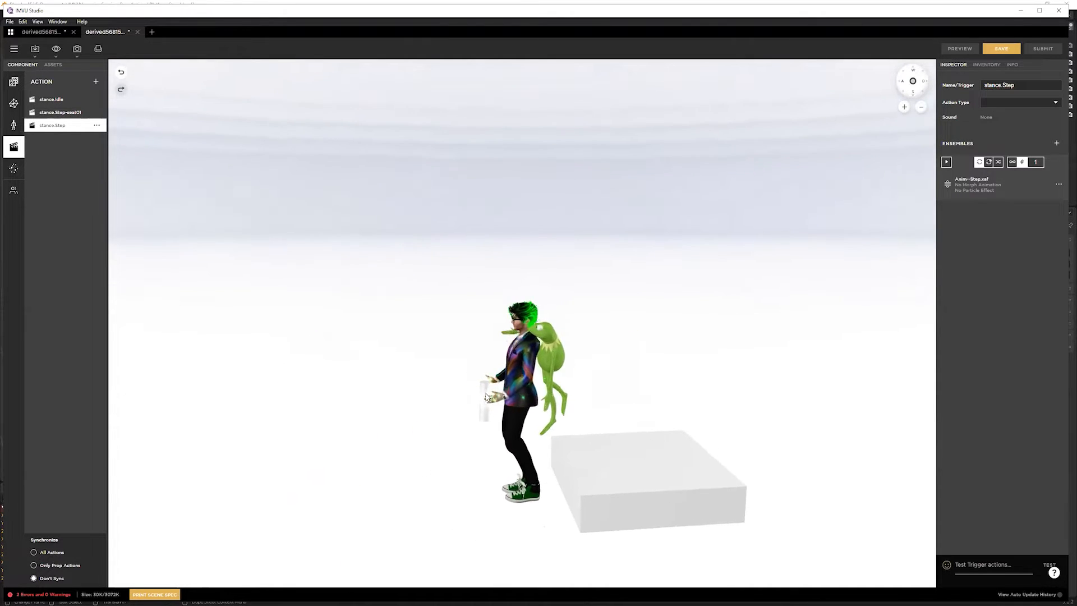
right_click_drag(497, 434, 594, 396)
scroll(594, 396, "up", 3)
scroll(595, 395, "up", 5)
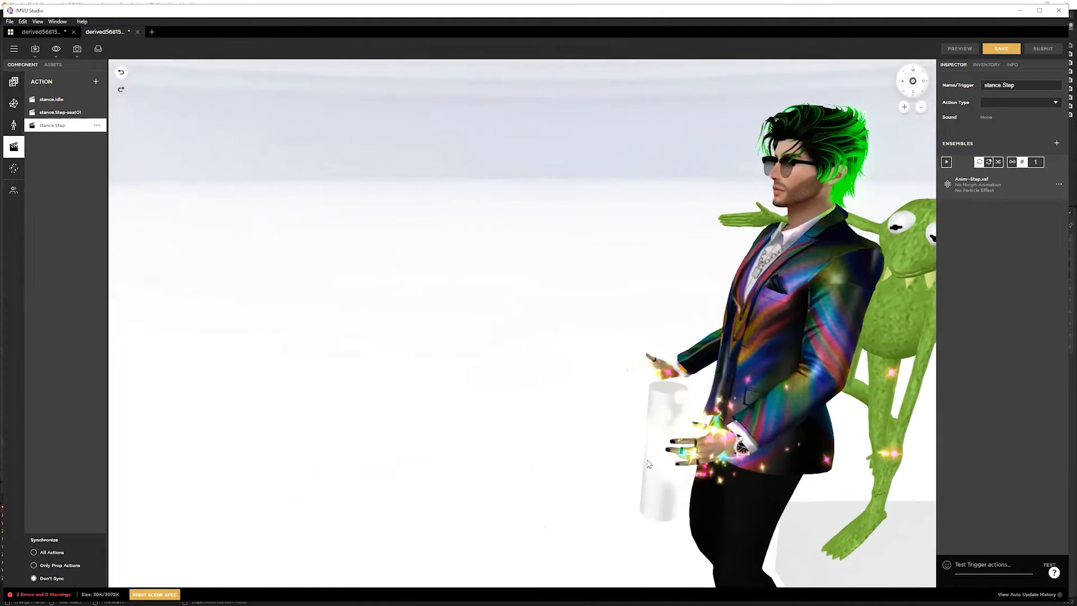
scroll(608, 422, "down", 6)
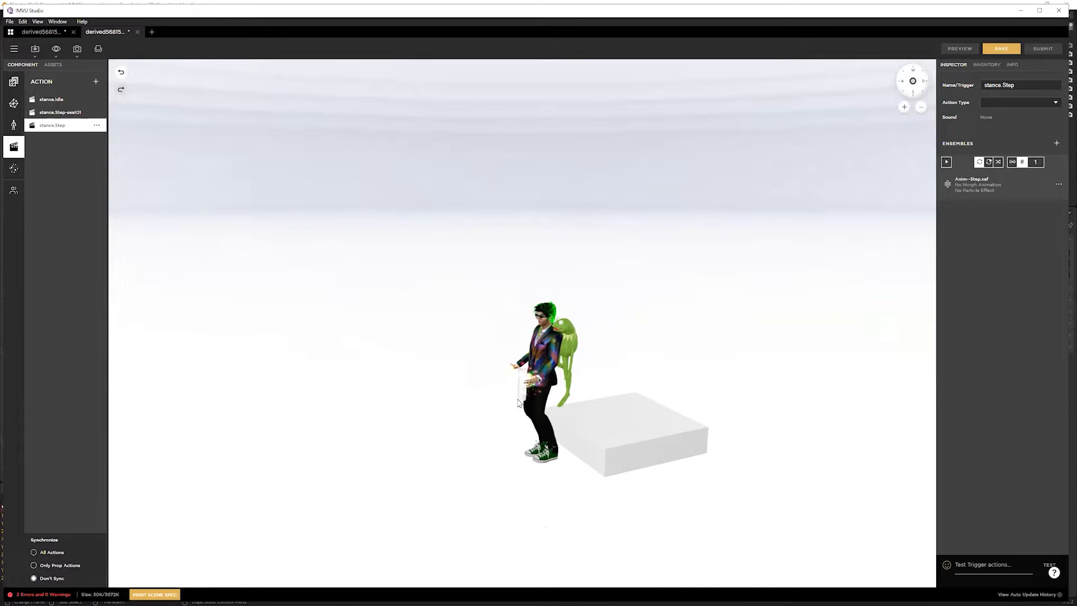
Replay the Step interaction by moving the avatar off the platform, onto its seat node again, and back to the floor
left_click_drag(594, 470, 550, 478)
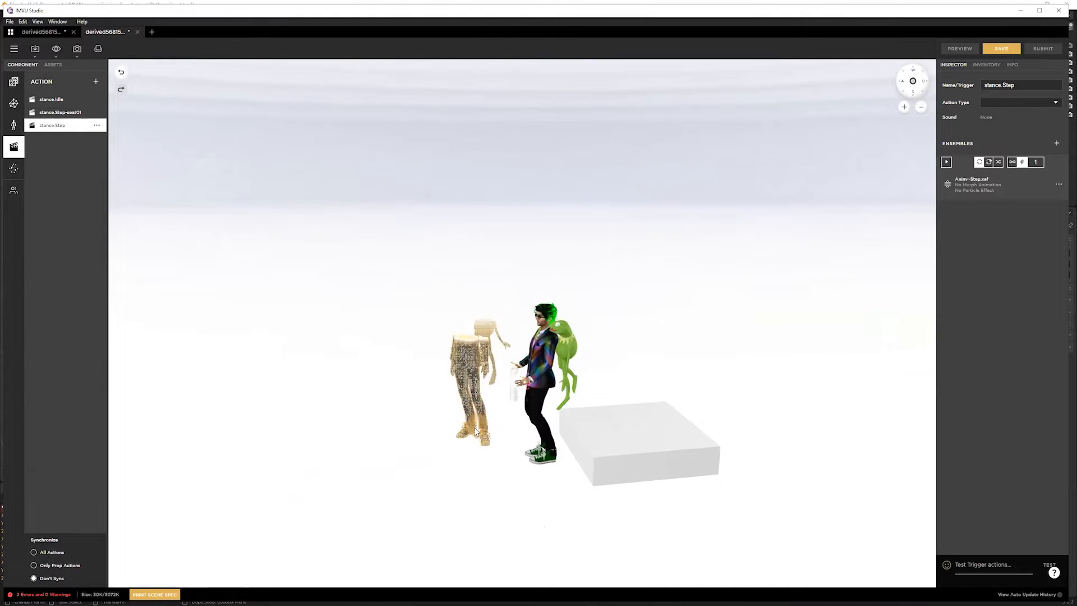
left_click(477, 422)
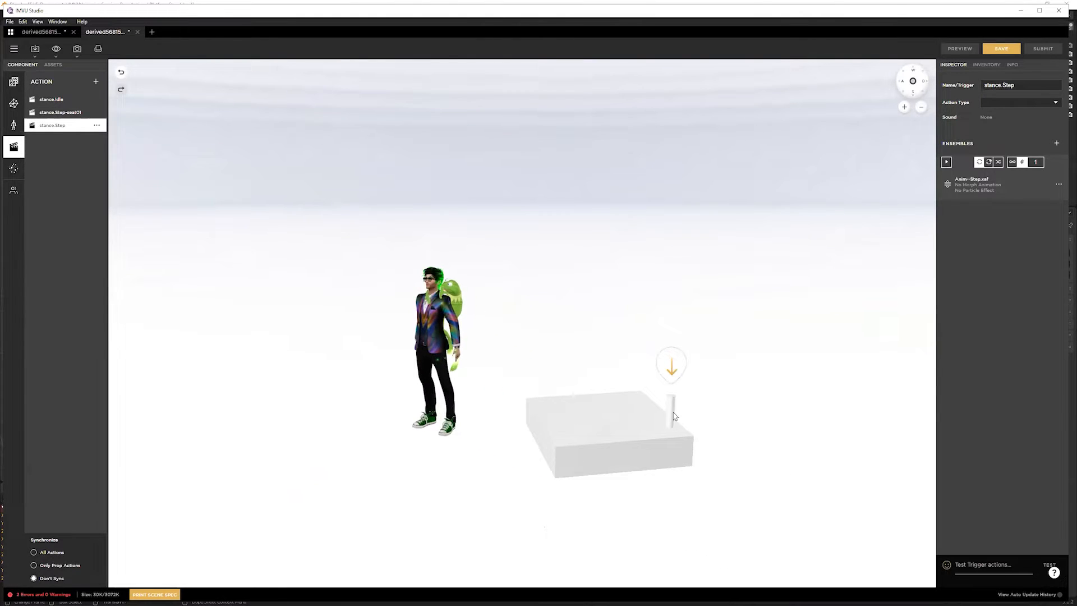
left_click(676, 382)
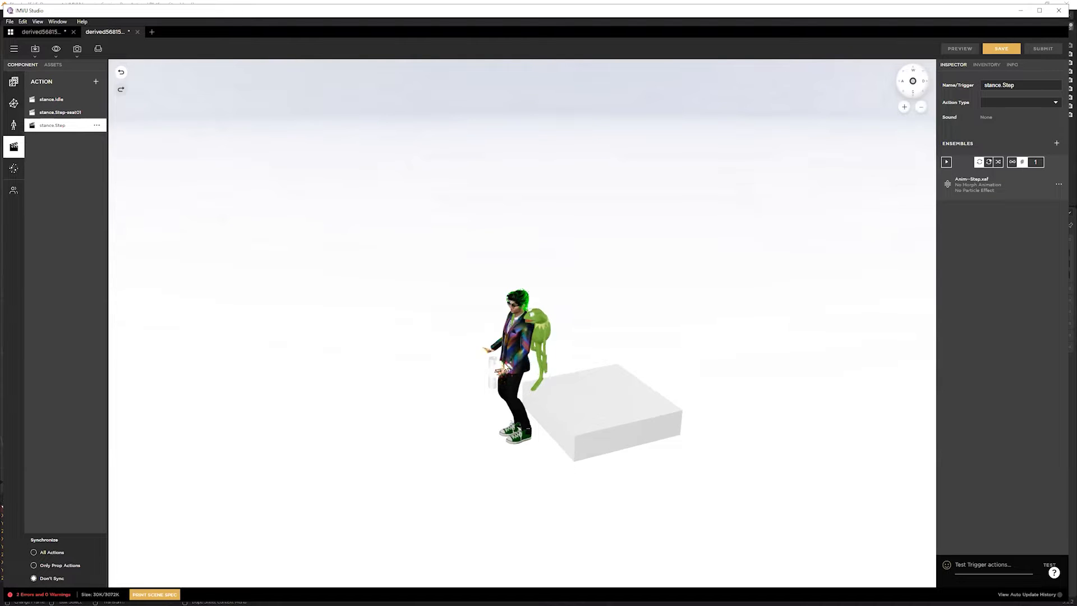
left_click(447, 407)
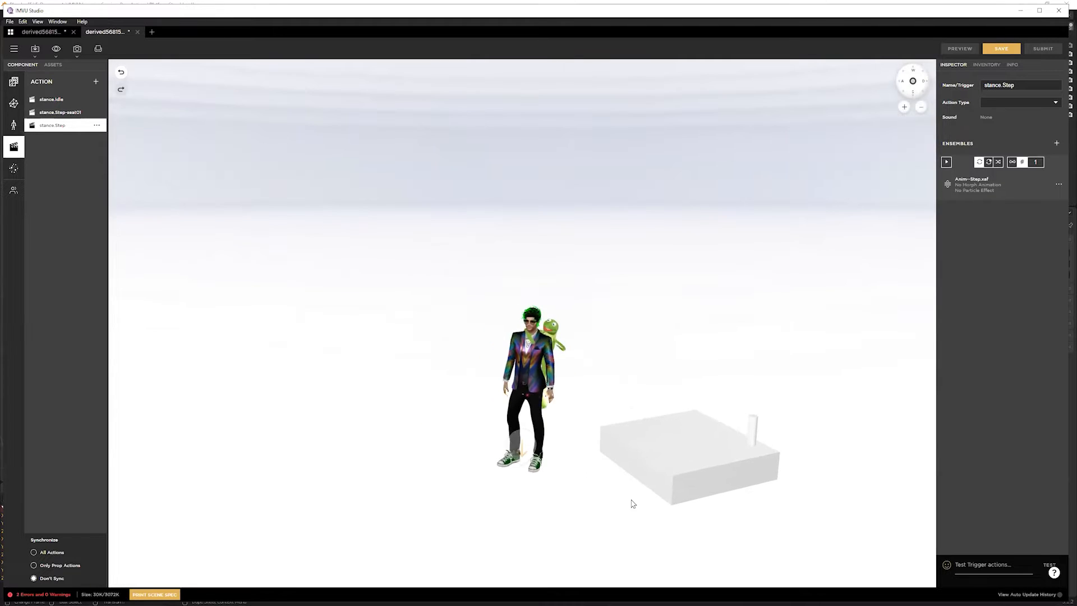
Filter the inventory to Looks with the In Use smart filter
left_click(1012, 65)
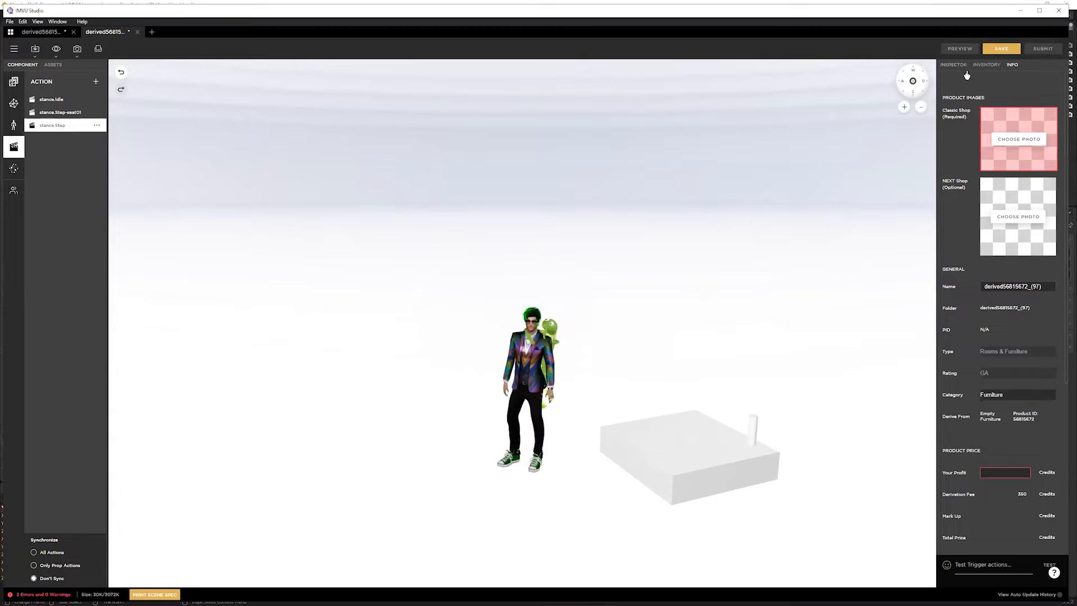
left_click(987, 65)
left_click(948, 99)
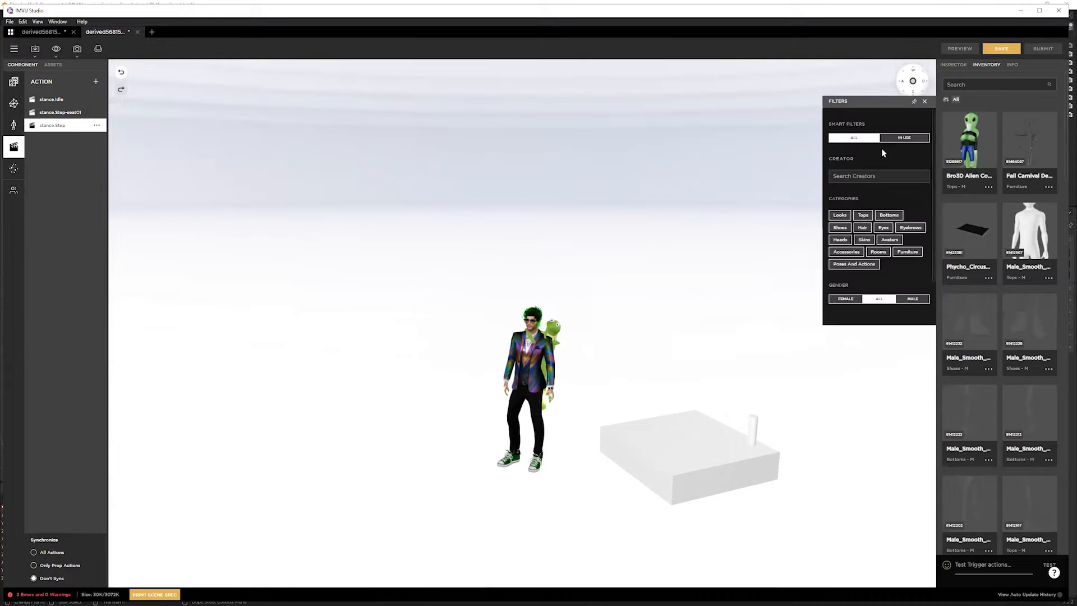
left_click(840, 216)
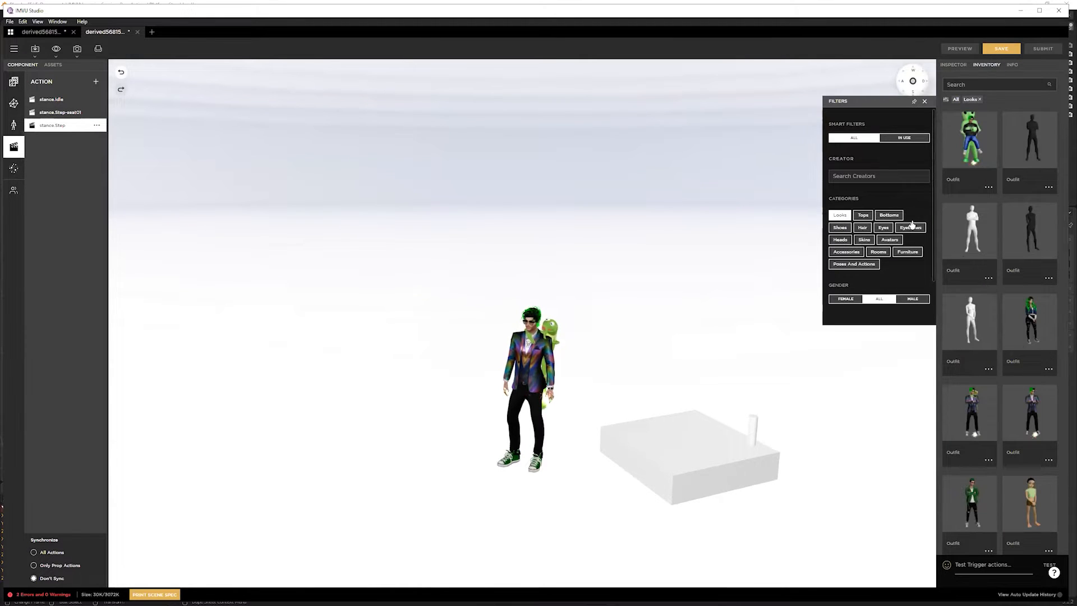
left_click(904, 137)
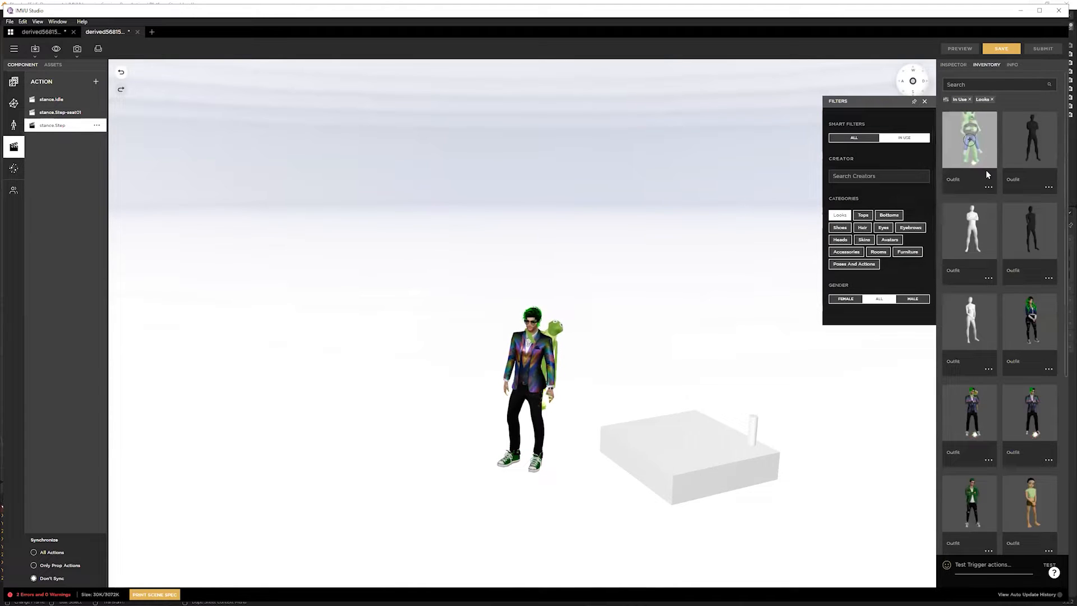
left_click(839, 218)
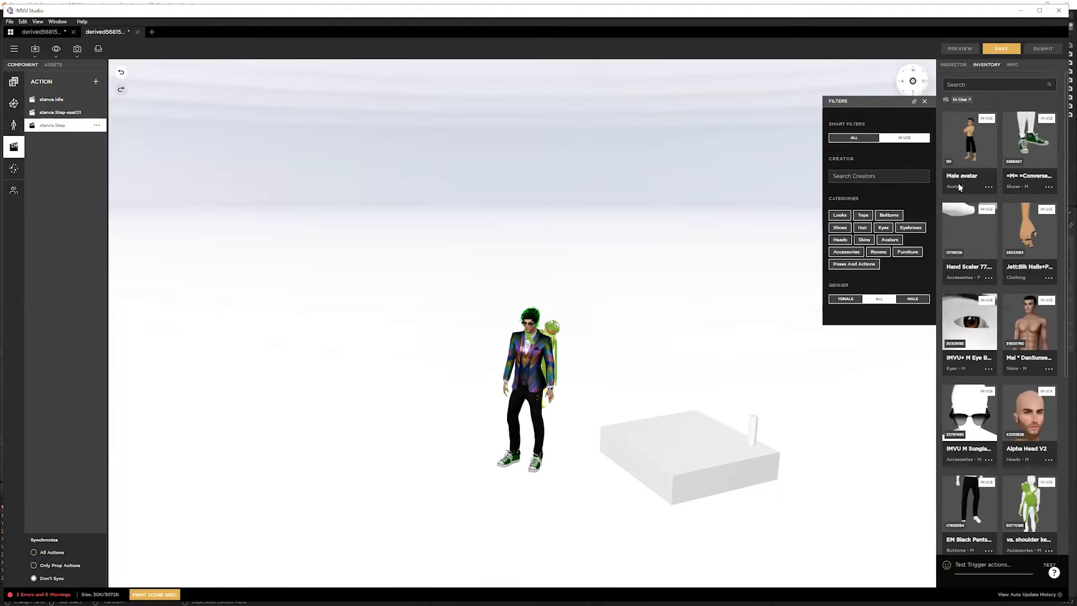
left_click(840, 215)
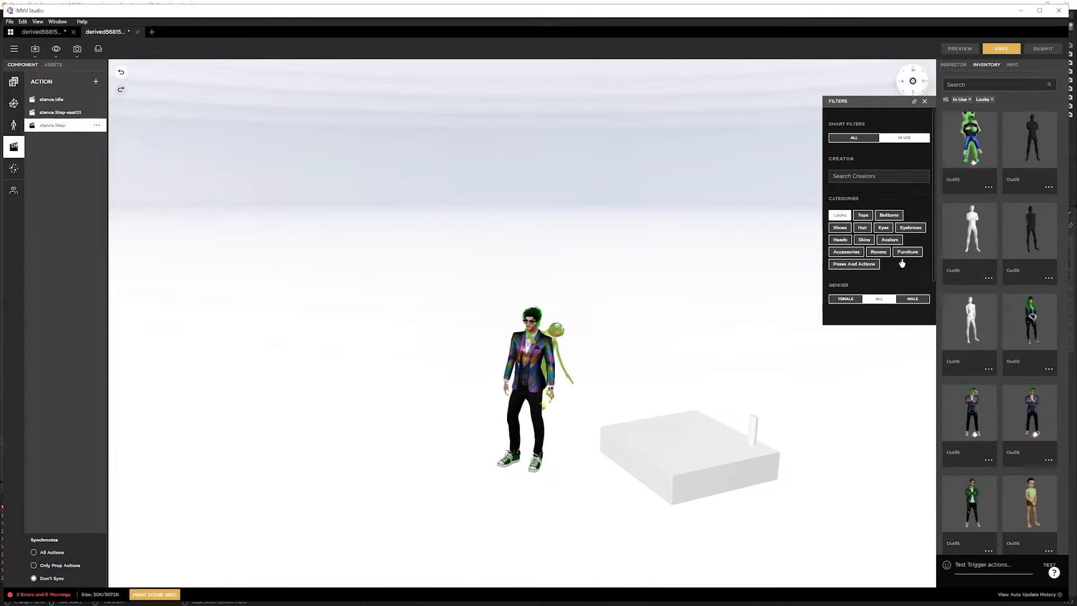
Dress the avatar in the shirtless male outfit with black cropped trousers, and return to the stance.Step action's parameters
scroll(993, 395, "down", 5)
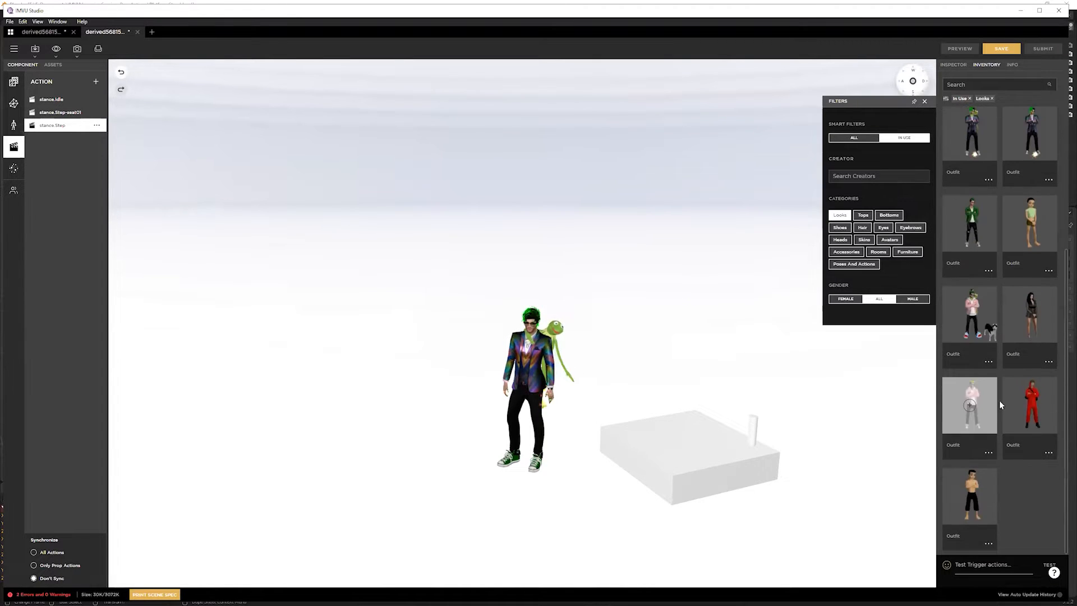
left_click(973, 497)
left_click(925, 102)
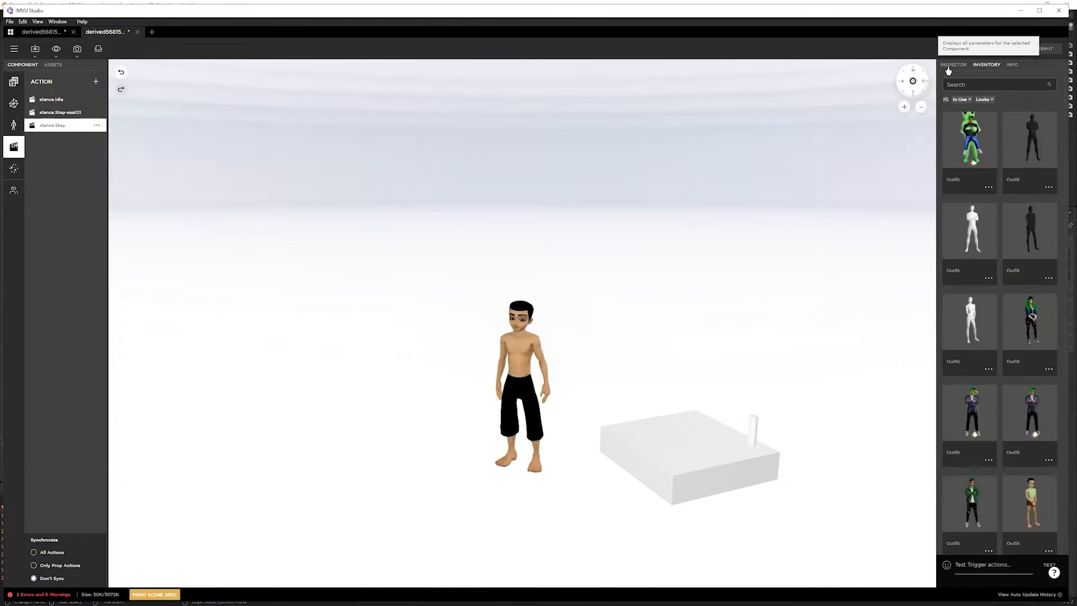
left_click(954, 65)
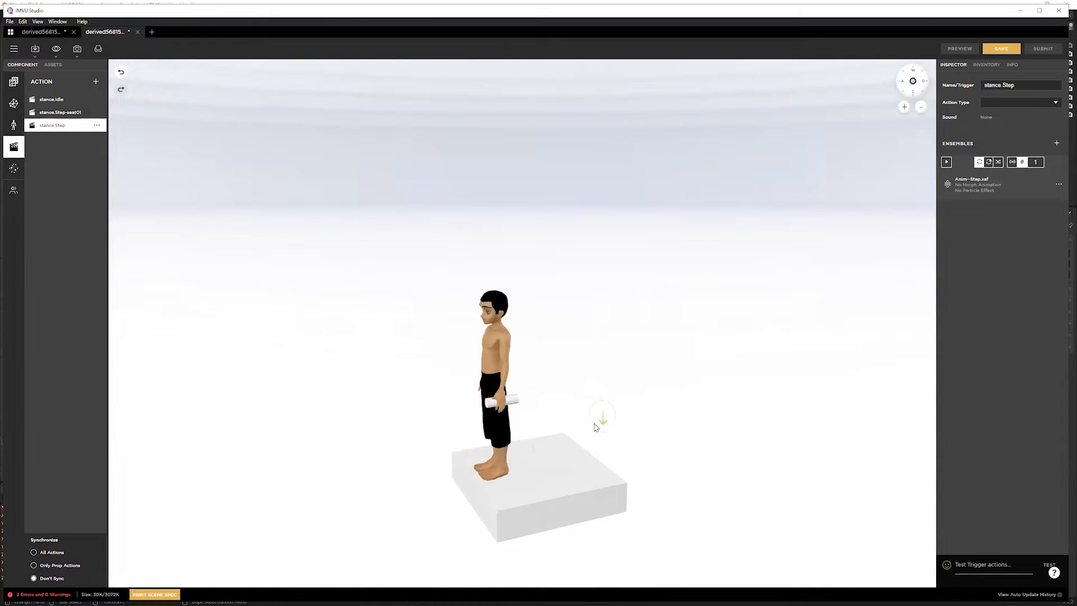
Compare the avatar's hand pose on the bar with frame 40 of the Step action in Blender, returning to IMVU Studio
scroll(561, 449, "up", 6)
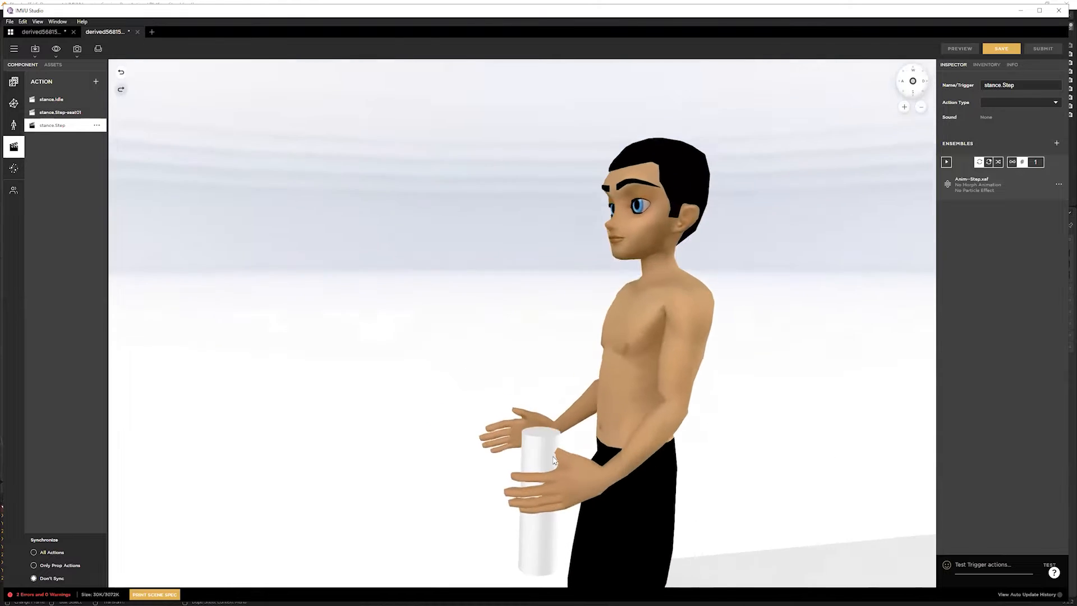
scroll(534, 462, "down", 5)
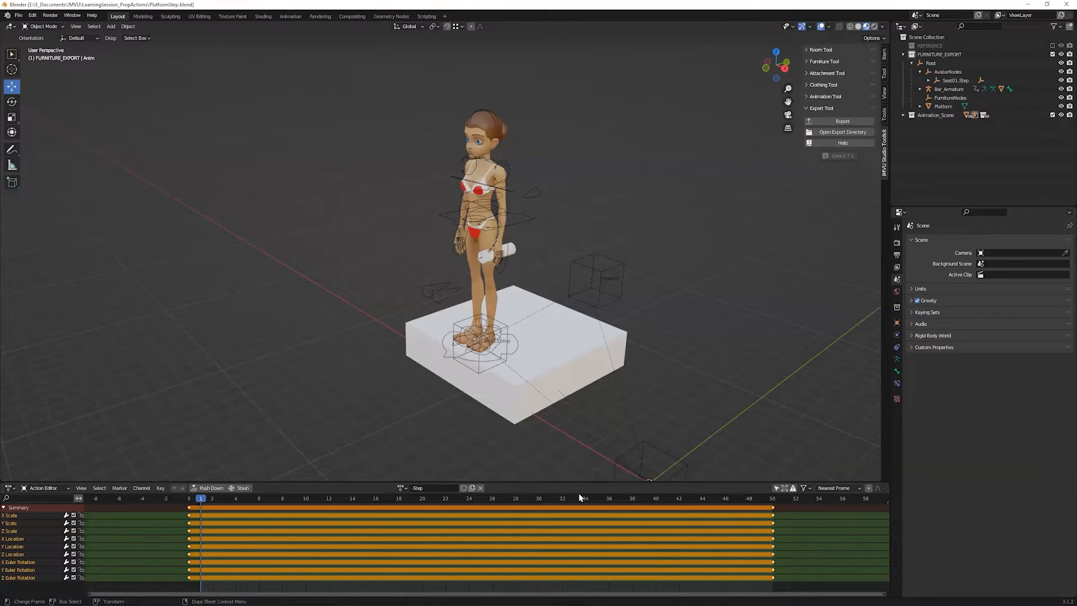
left_click_drag(581, 498, 655, 498)
scroll(450, 332, "up", 6)
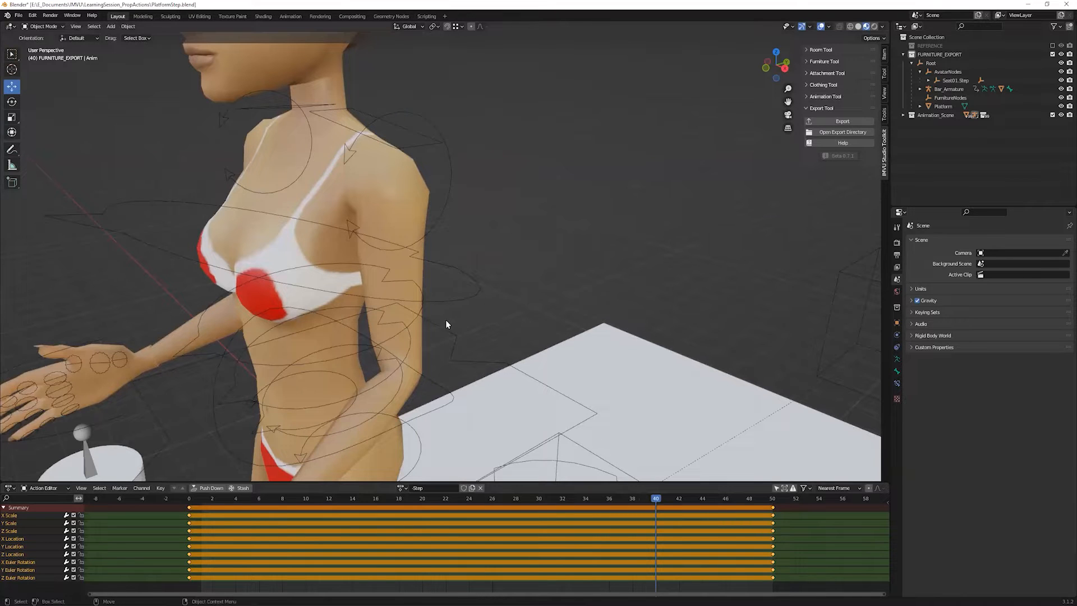
scroll(447, 319, "down", 5)
middle_click_drag(463, 295, 477, 268)
key("alt+Tab")
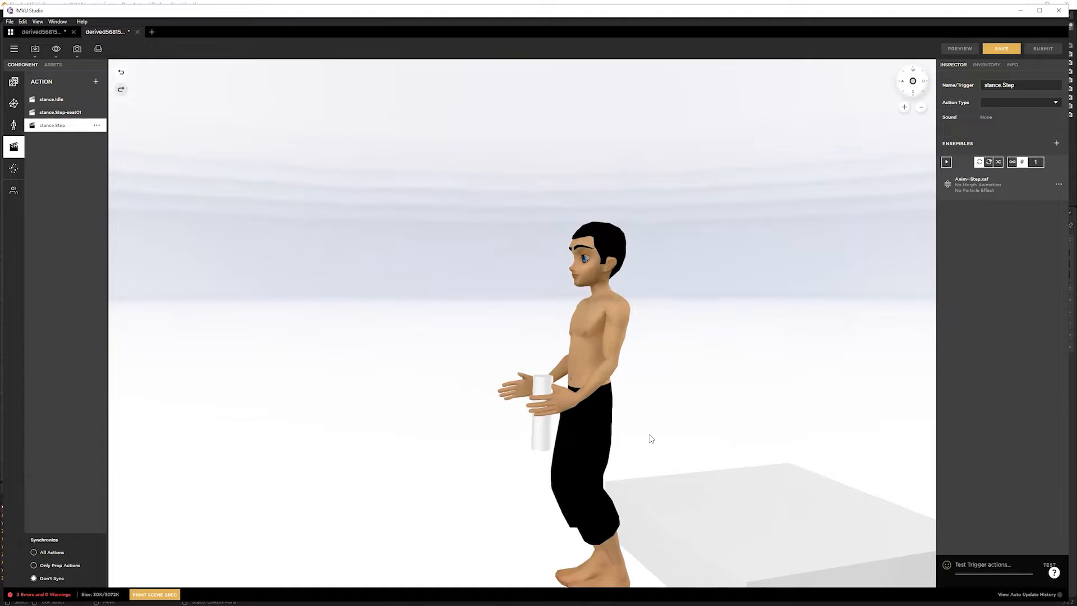
scroll(705, 312, "down", 5)
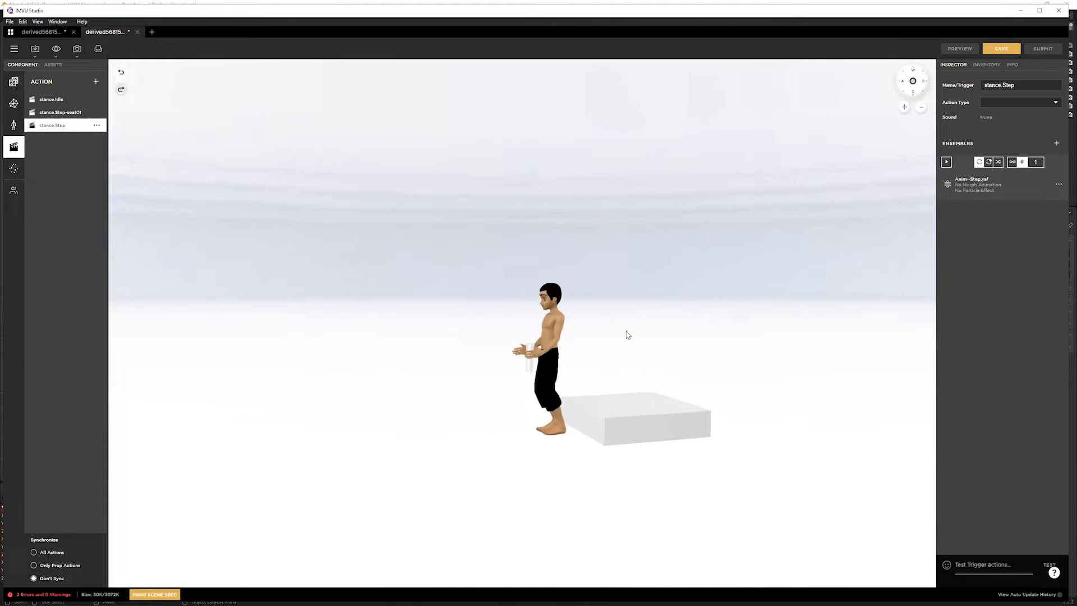
scroll(627, 334, "up", 2)
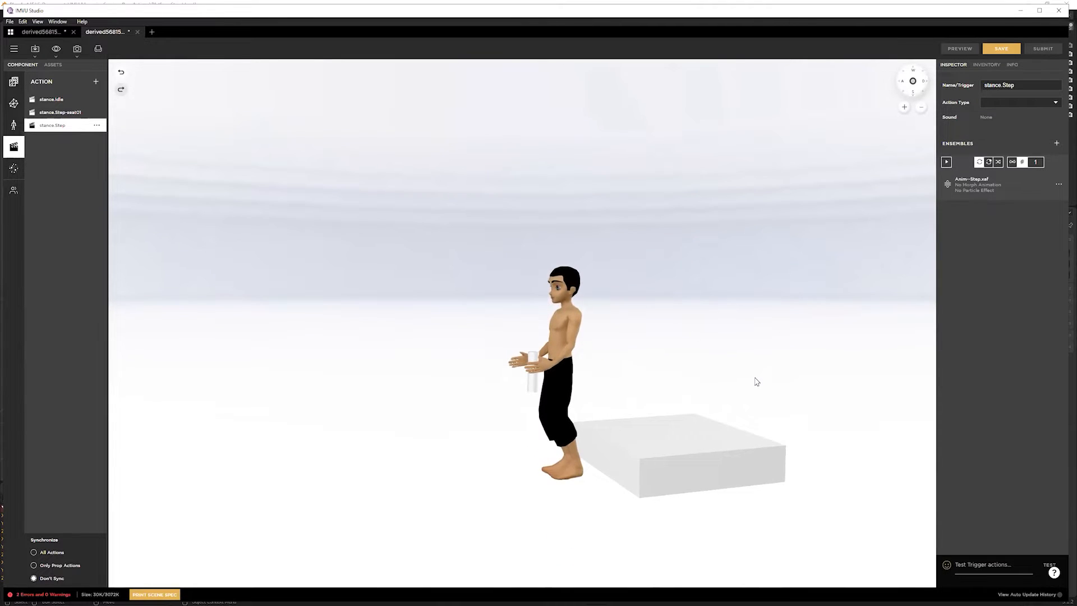
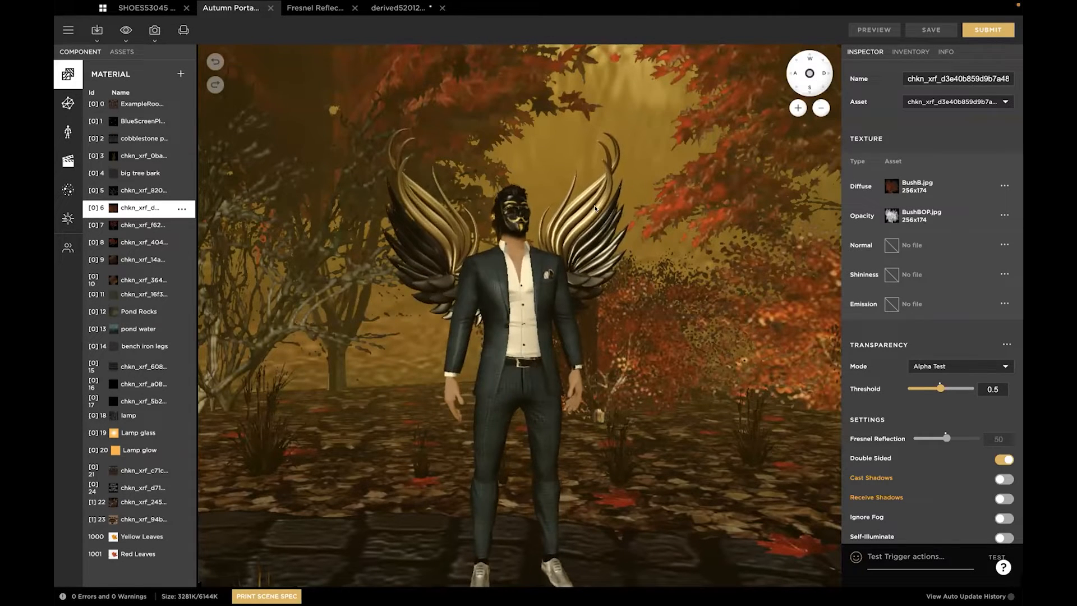
left_click_drag(651, 236, 604, 212)
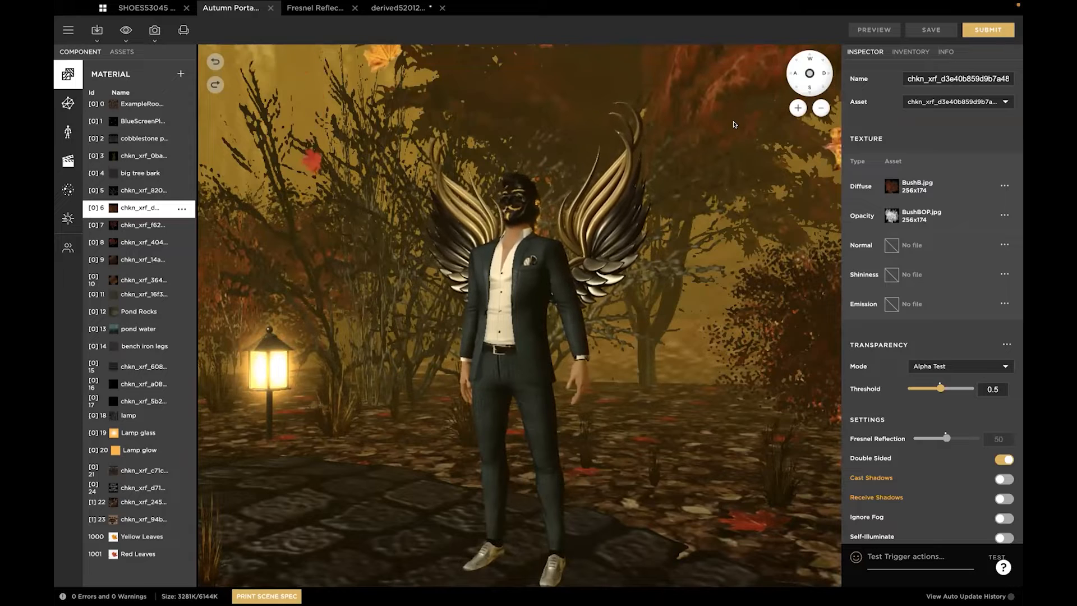
Inspect the winged avatar and the autumn scene from several angles and distances, including the back, the pond and the bench
left_click(793, 73)
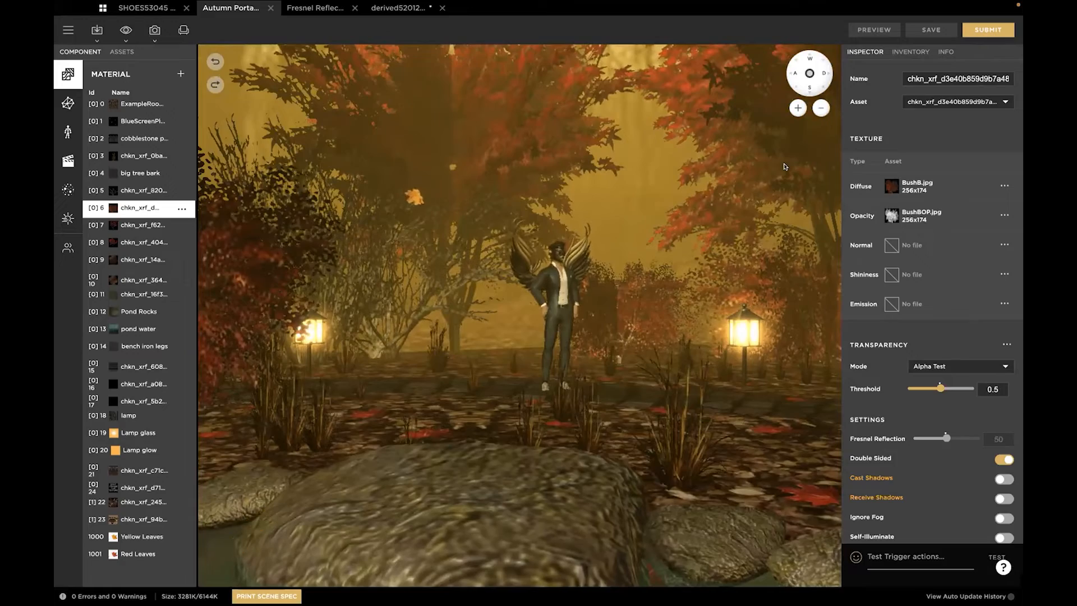
scroll(785, 166, "up", 10)
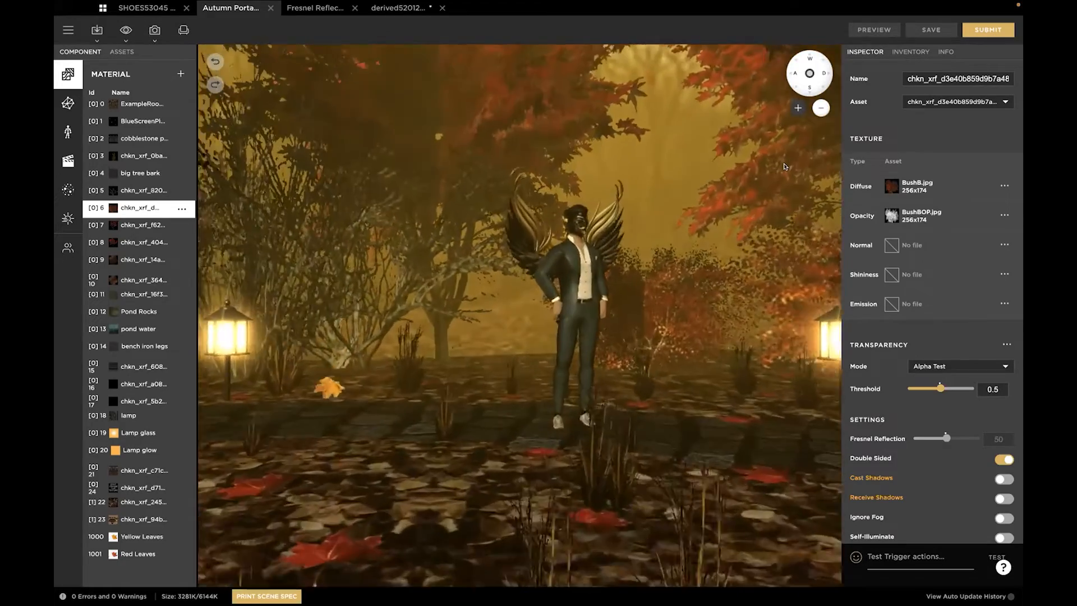
scroll(784, 167, "down", 10)
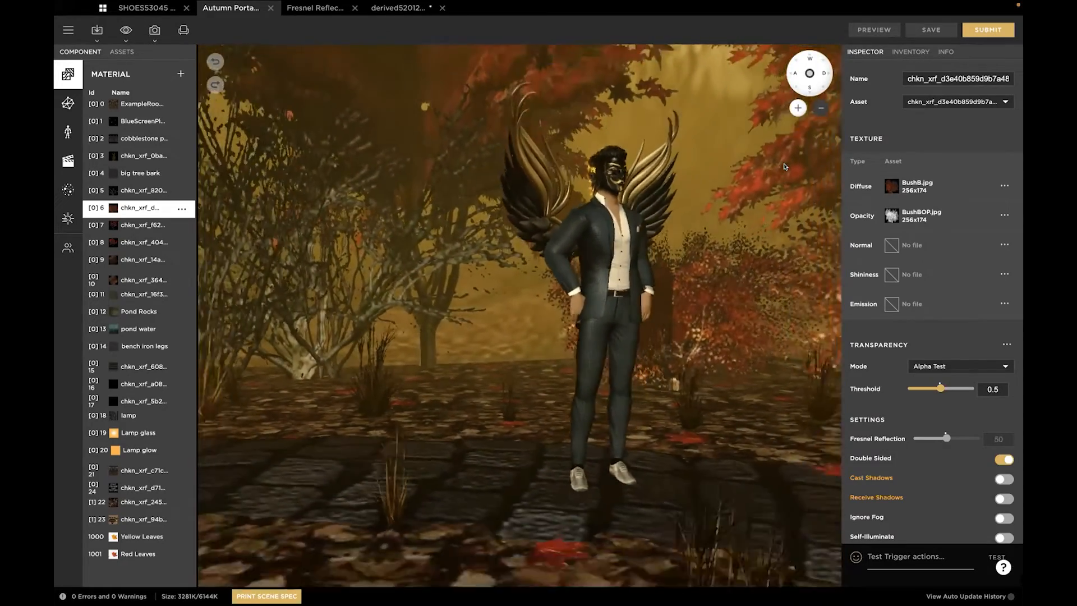
key("d")
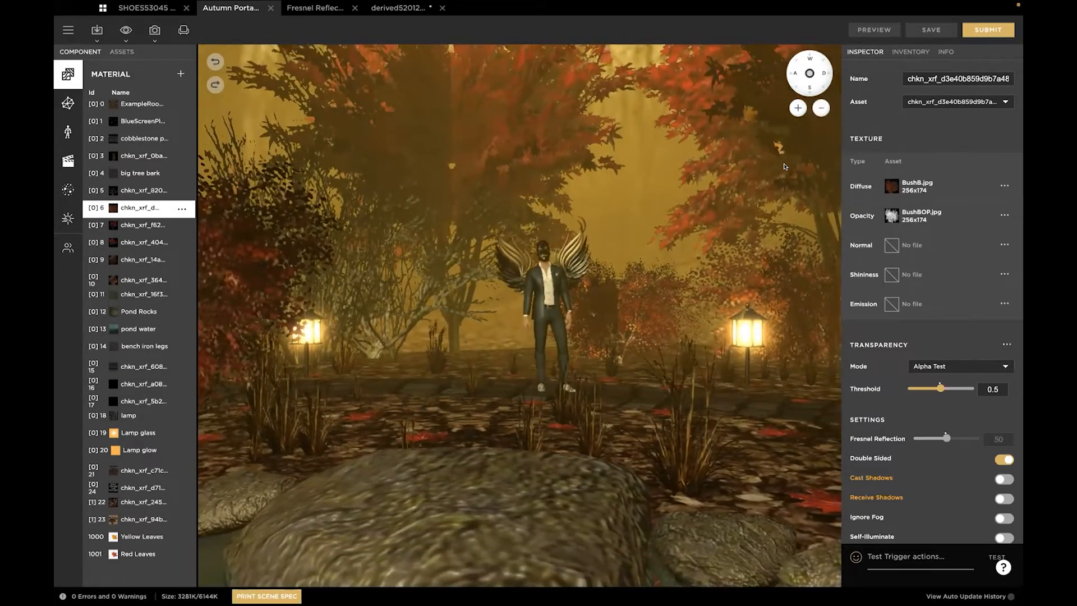
key("d")
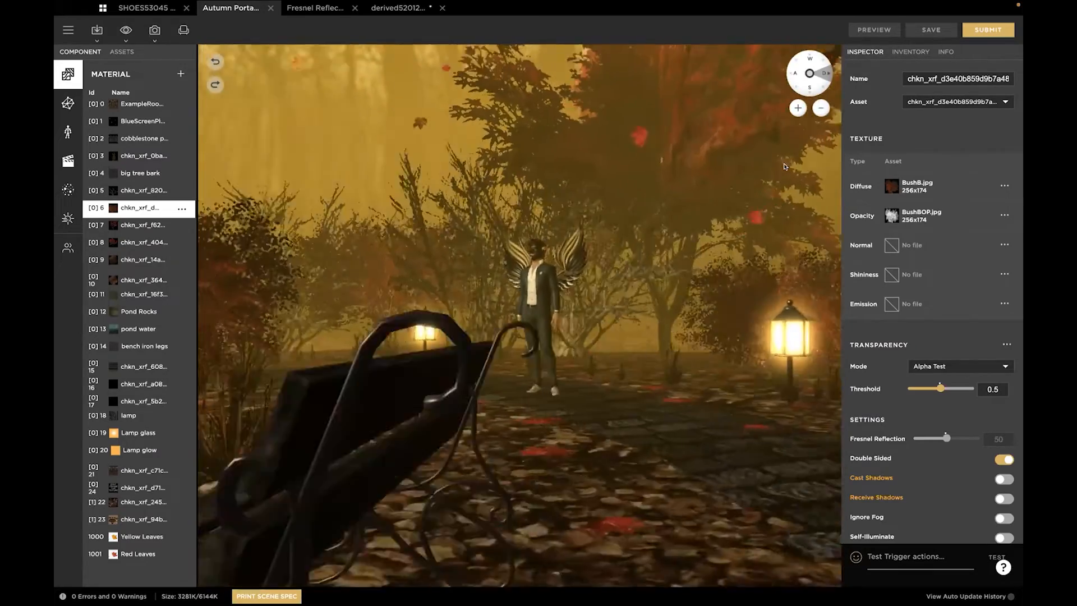
key("d")
key("plus")
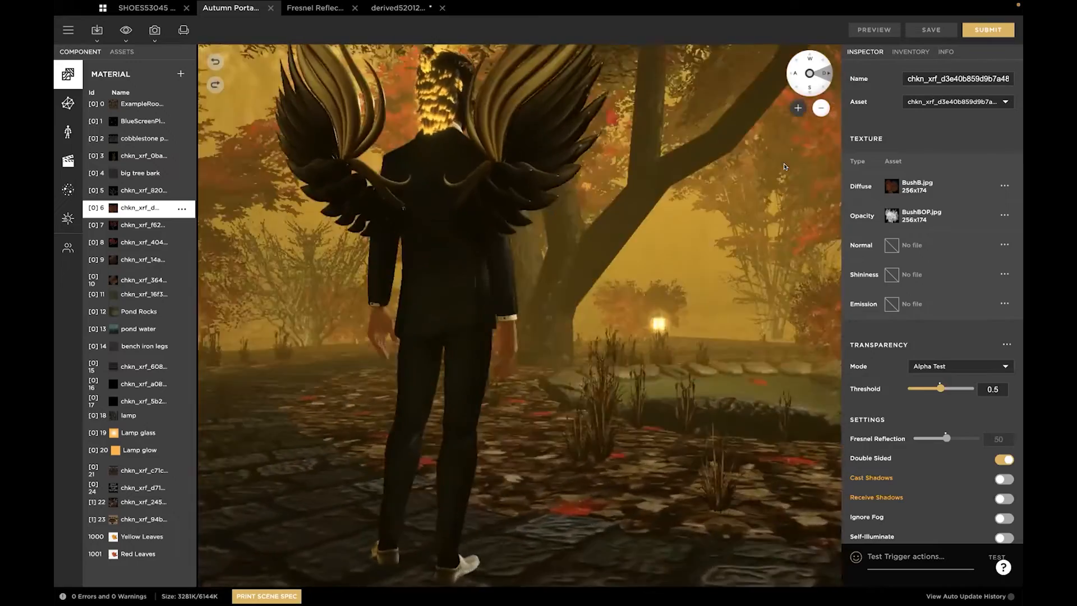
key("w")
key("minus")
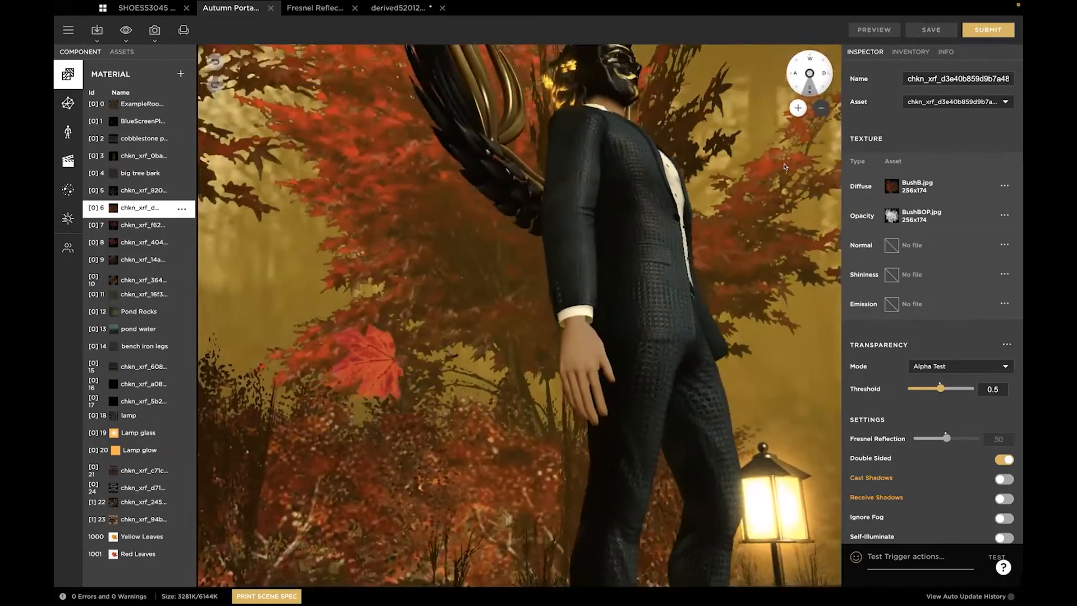
key("minus")
key("a")
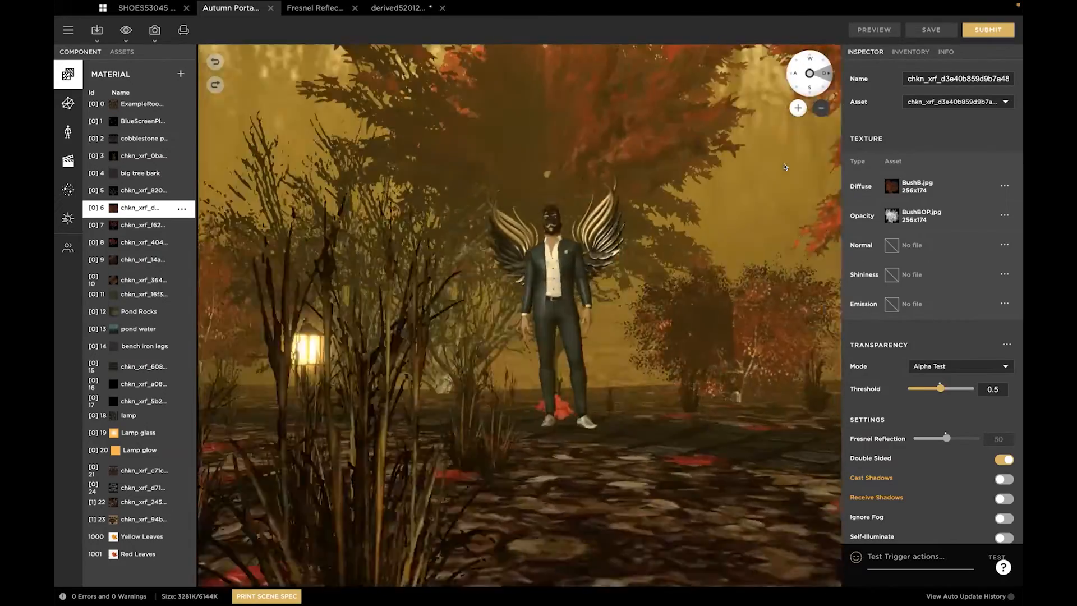
key("w")
key("s")
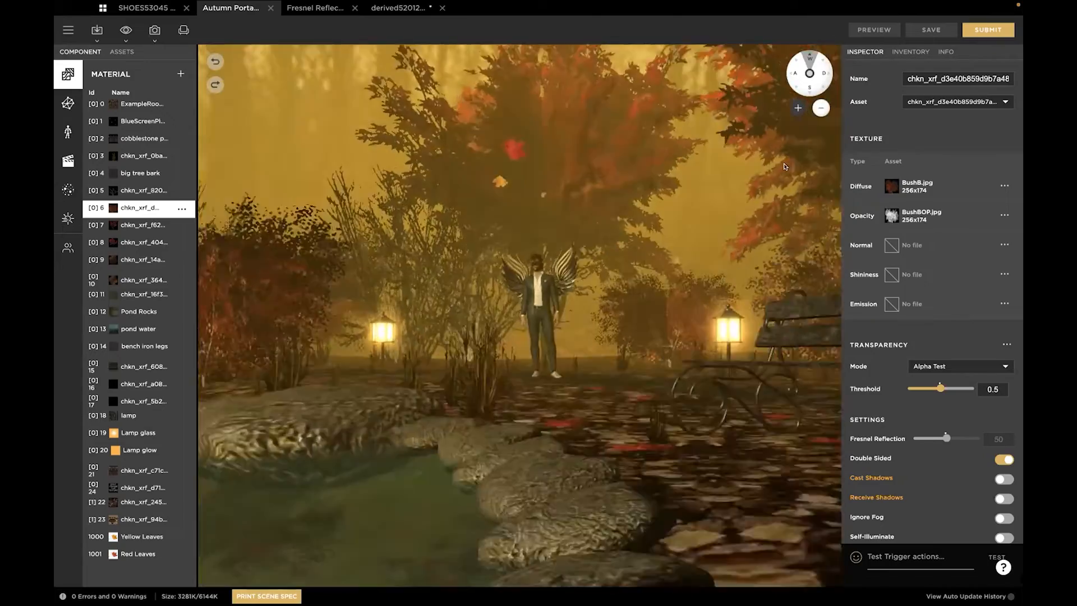
key("plus")
key("a")
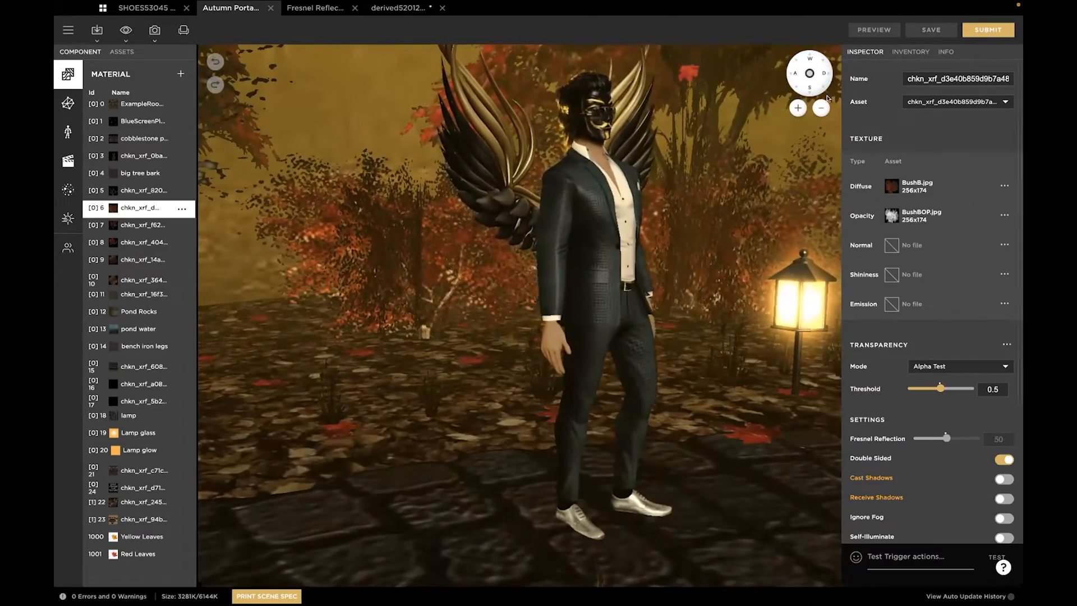
Check the camera control settings in the preferences, close them and return to the Autumn Portal project
left_click(68, 29)
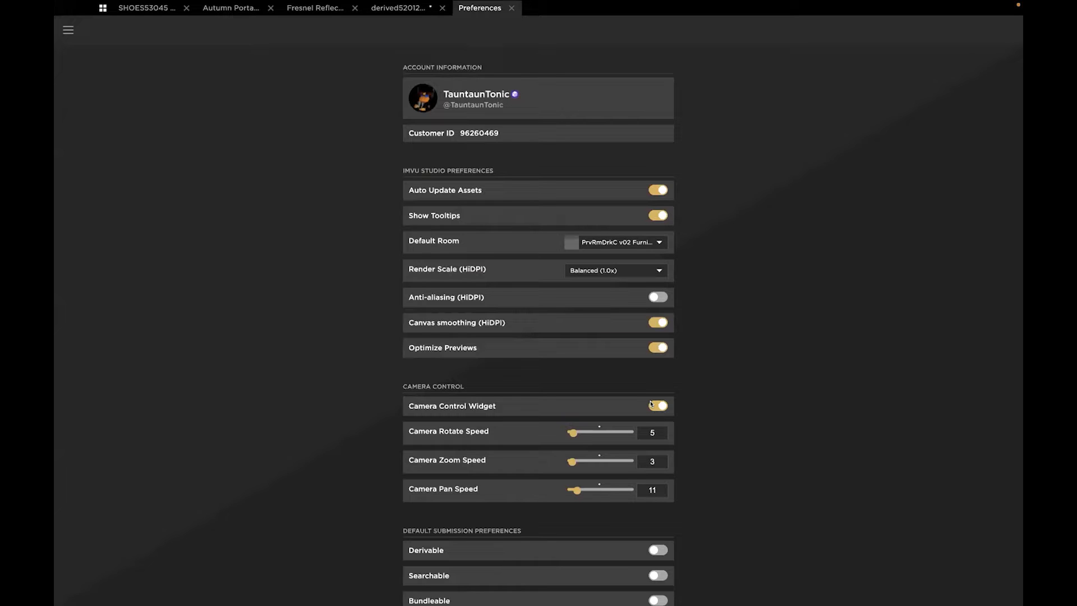
left_click(511, 8)
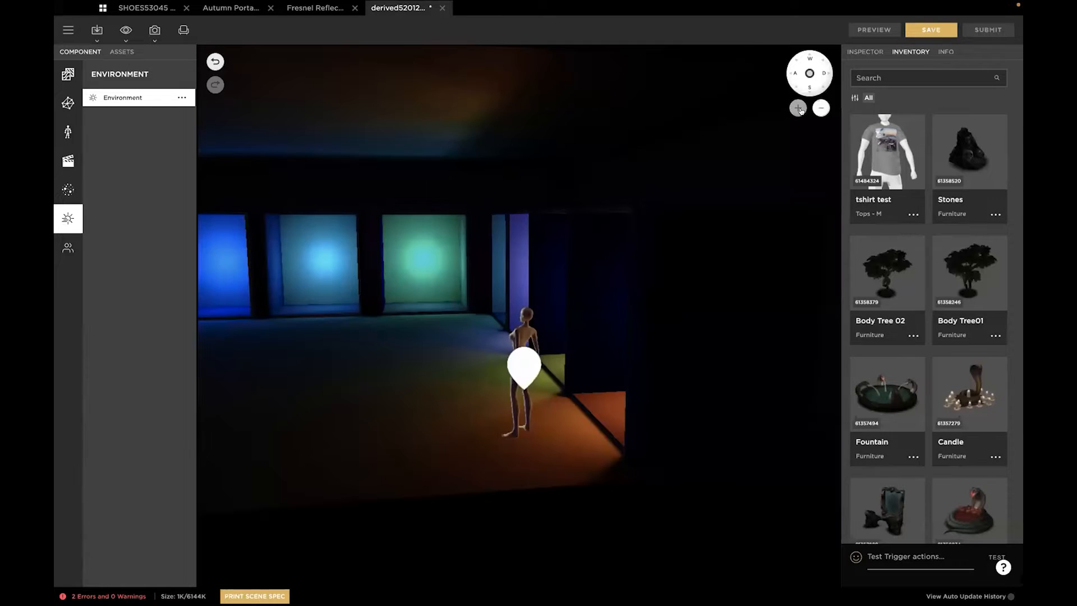
left_click(309, 8)
left_click(230, 8)
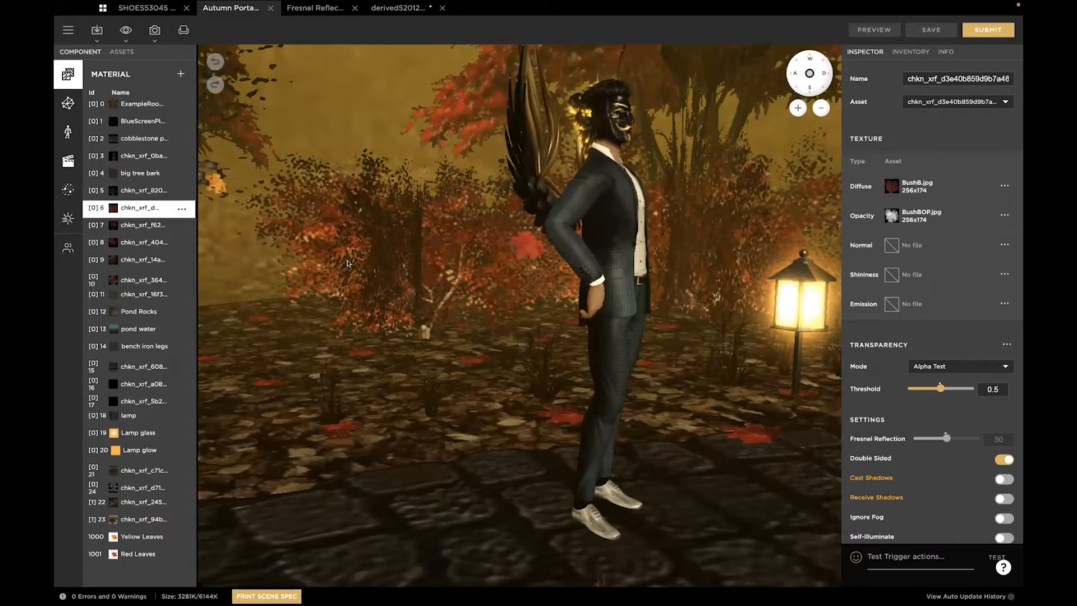
Turn on Highlight Selection so that selected materials and meshes are marked in the scene
scroll(510, 239, "down", 5)
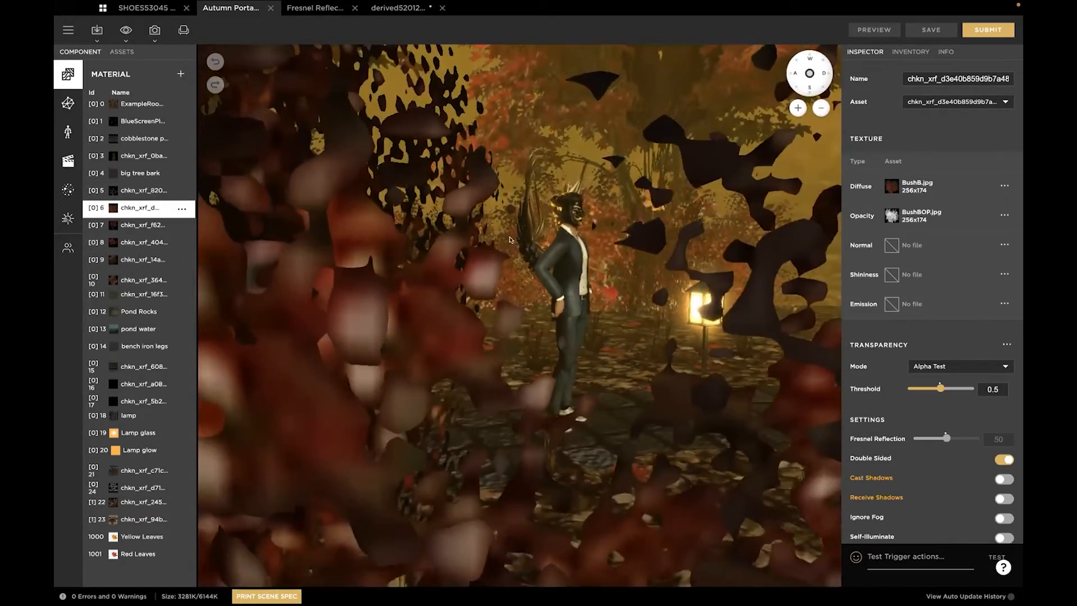
left_click_drag(510, 240, 389, 254)
left_click(125, 31)
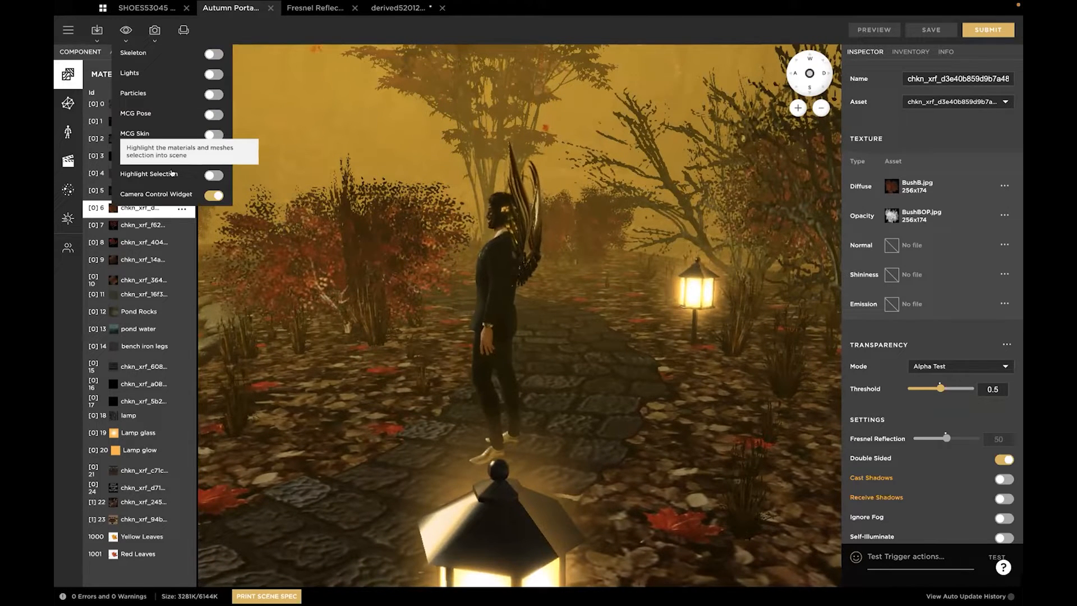
left_click(212, 175)
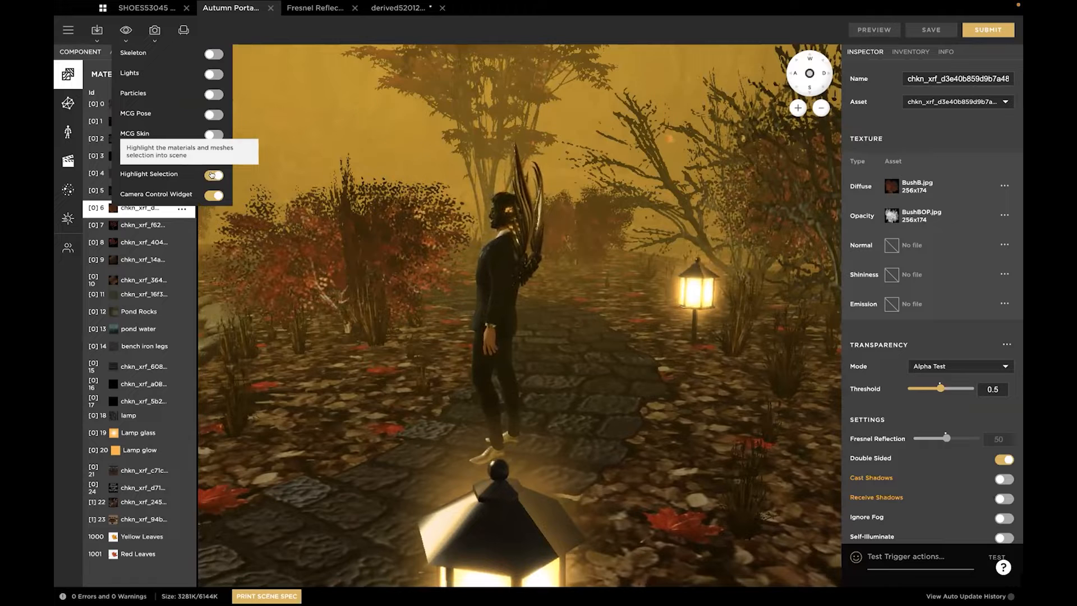
left_click(126, 30)
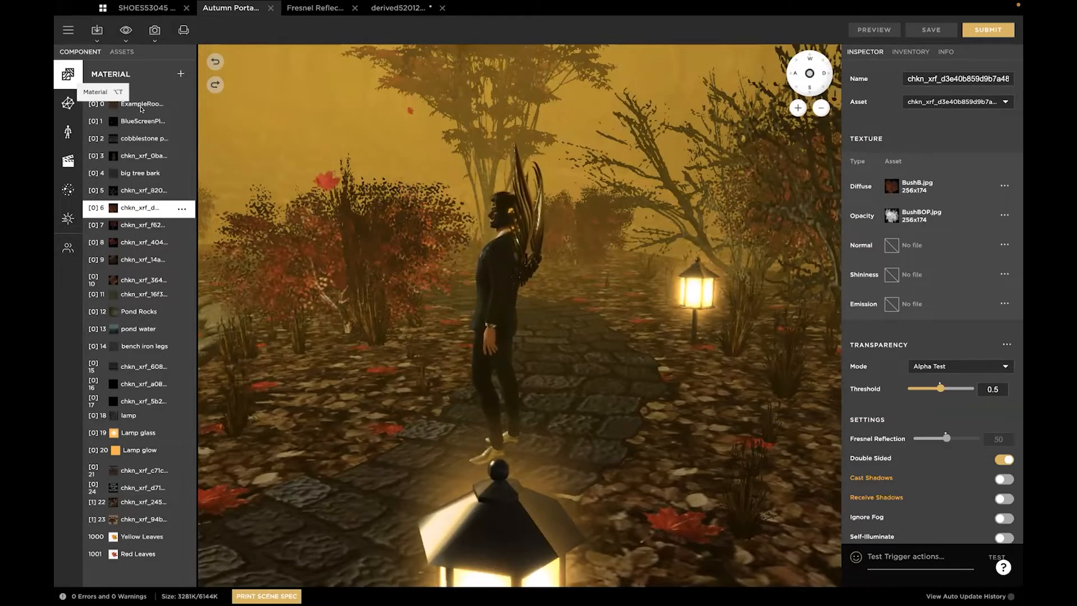
Select materials 0 to 4 one by one, from ExampleRoomWall to big tree bark, to locate each in the scene
left_click_drag(287, 229, 510, 211)
scroll(371, 203, "down", 4)
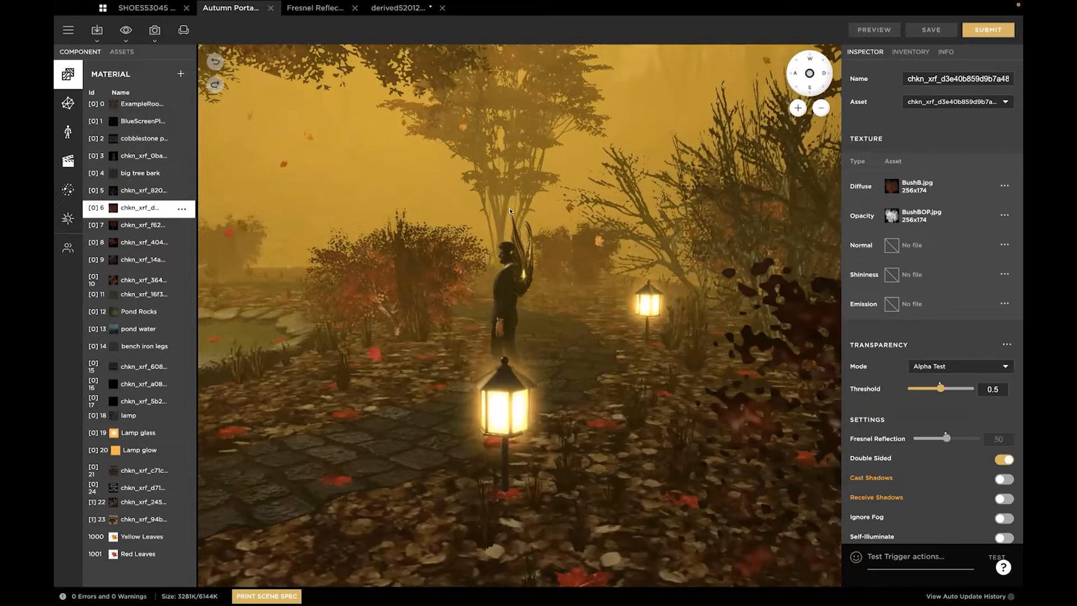
left_click(133, 103)
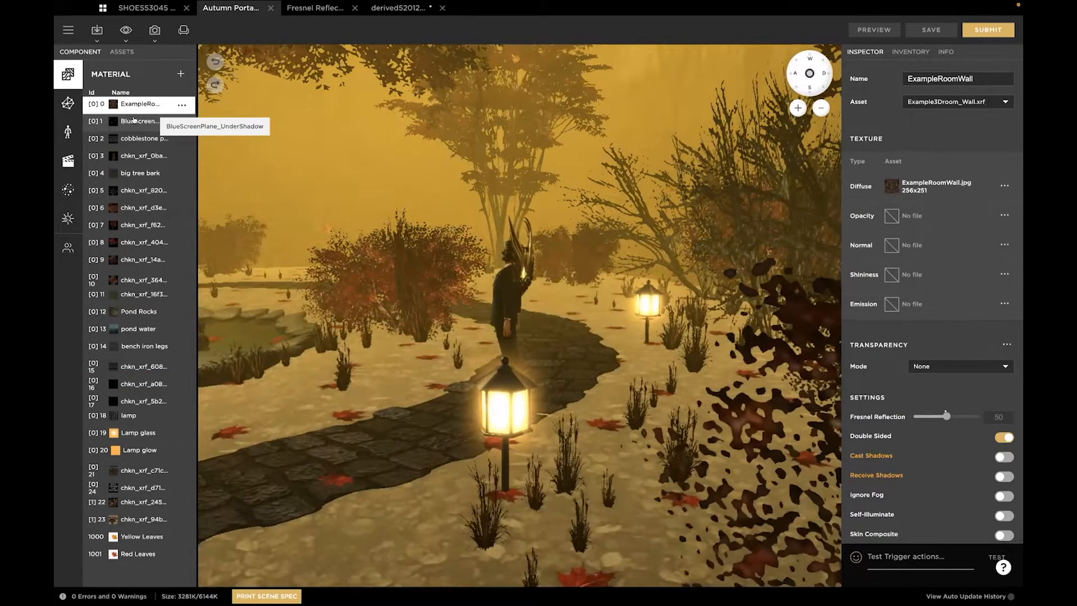
left_click(133, 120)
left_click(129, 138)
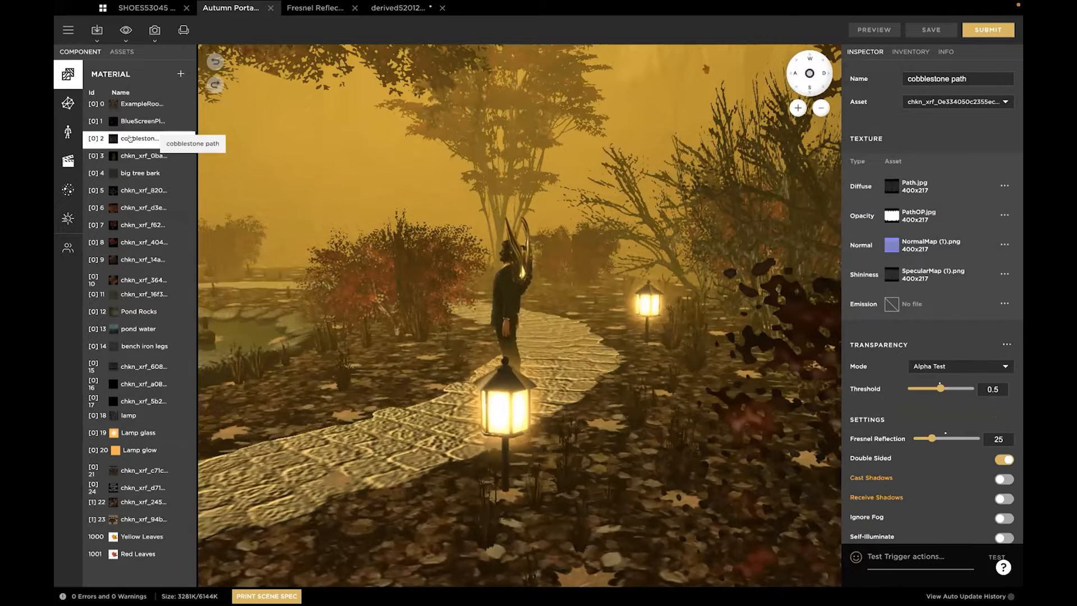
left_click(133, 156)
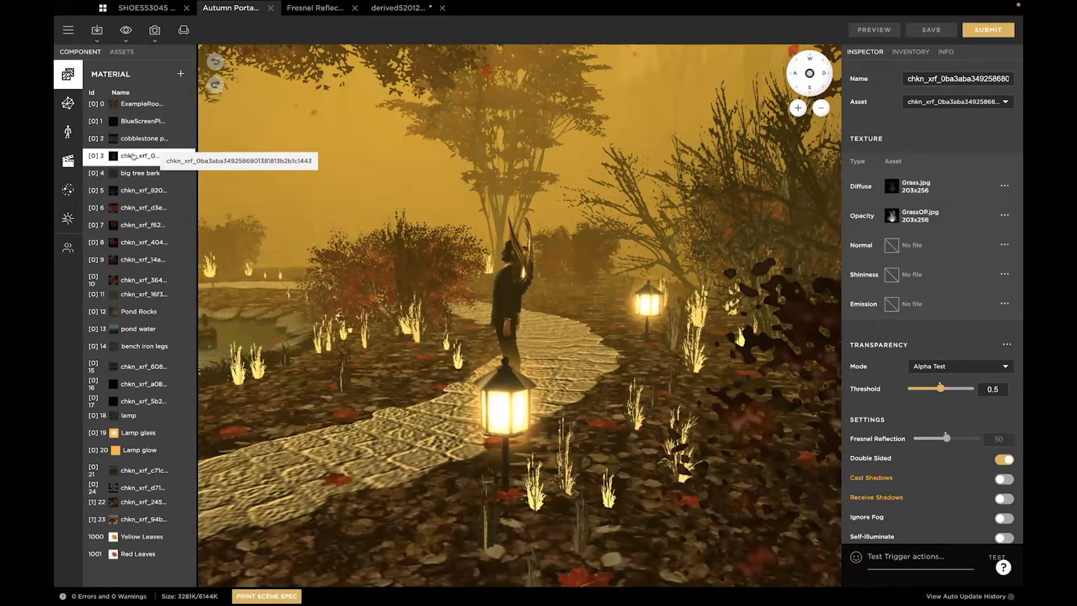
left_click(129, 174)
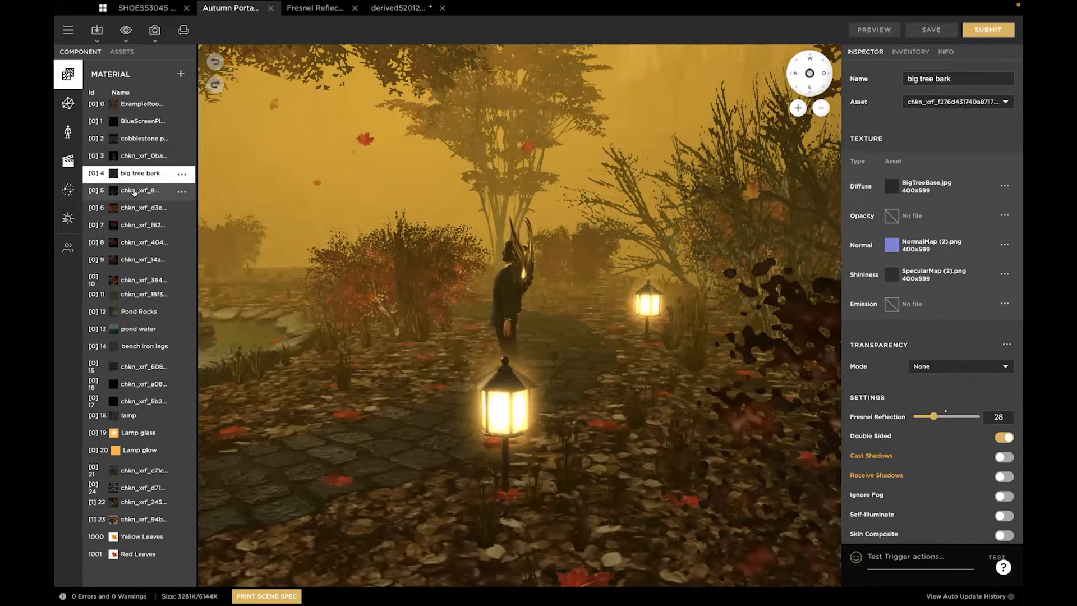
Select materials 5 to 9 in turn to locate the bush and big tree leaf surfaces in the scene
left_click(130, 191)
left_click(129, 206)
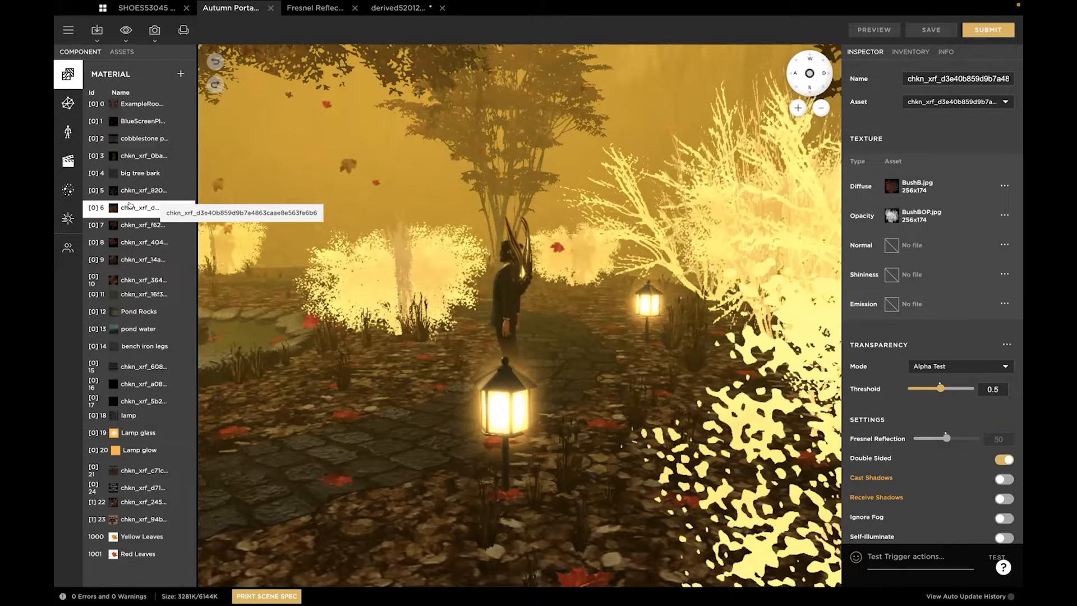
left_click(130, 224)
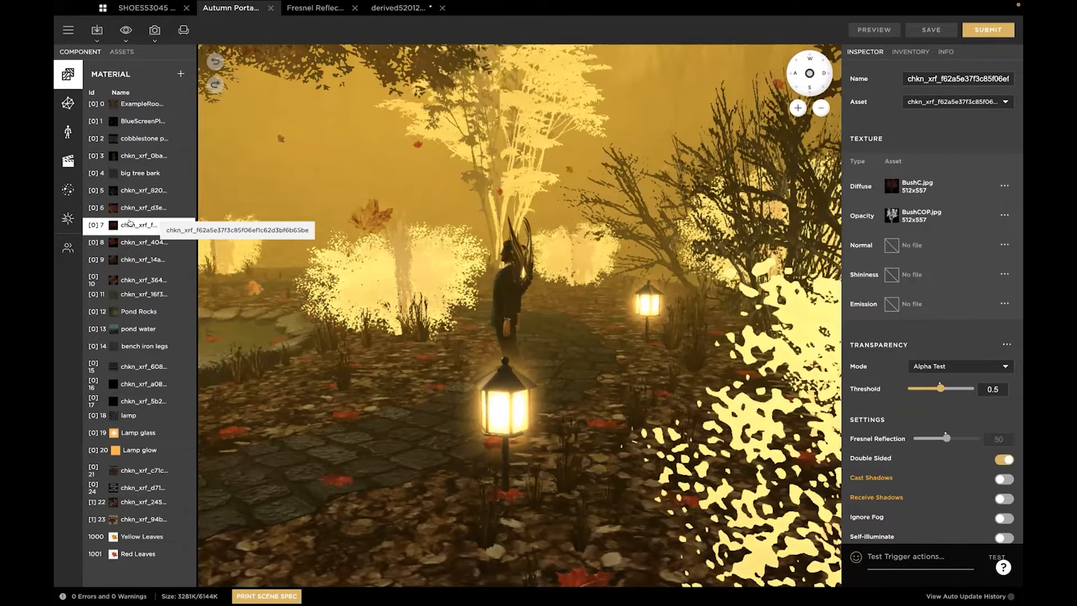
left_click(132, 242)
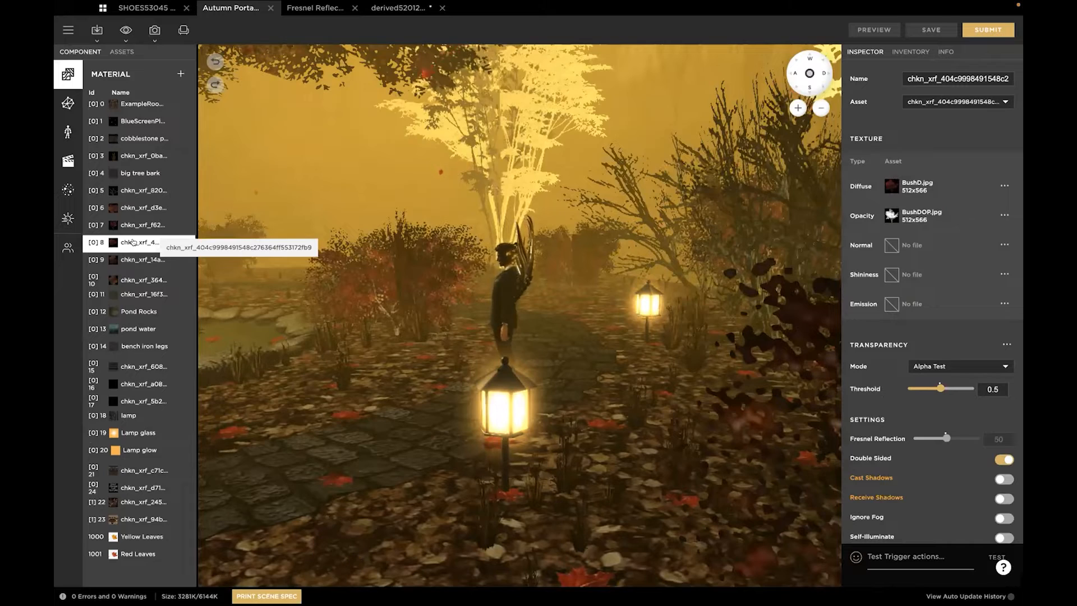
left_click(133, 260)
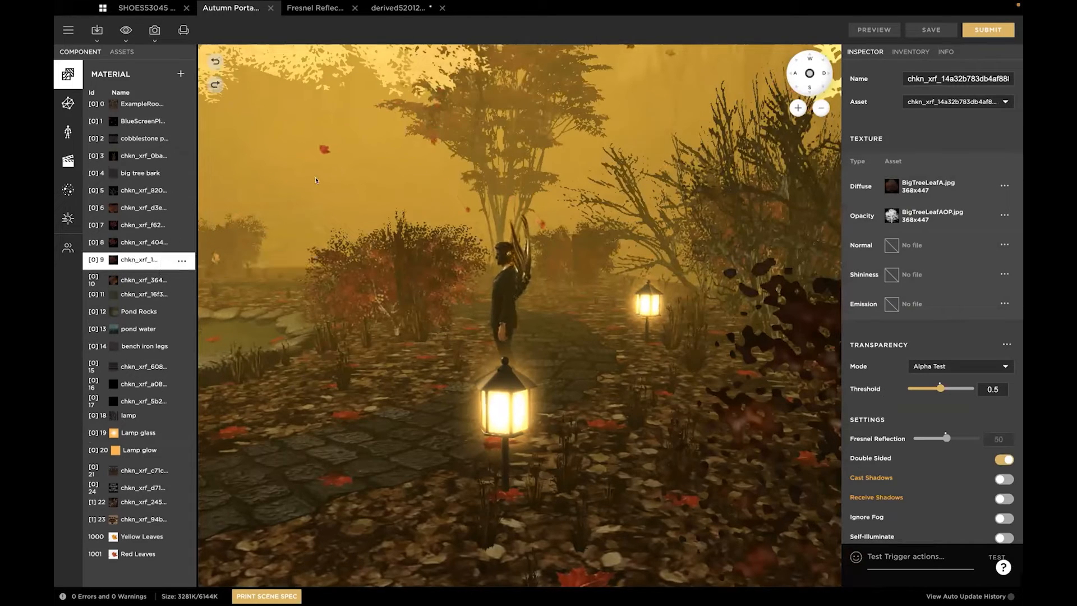
From a new view of the path, check where the solid-color, bench seat, pond base, cobblestone path and grass materials are used
left_click_drag(295, 163, 289, 255)
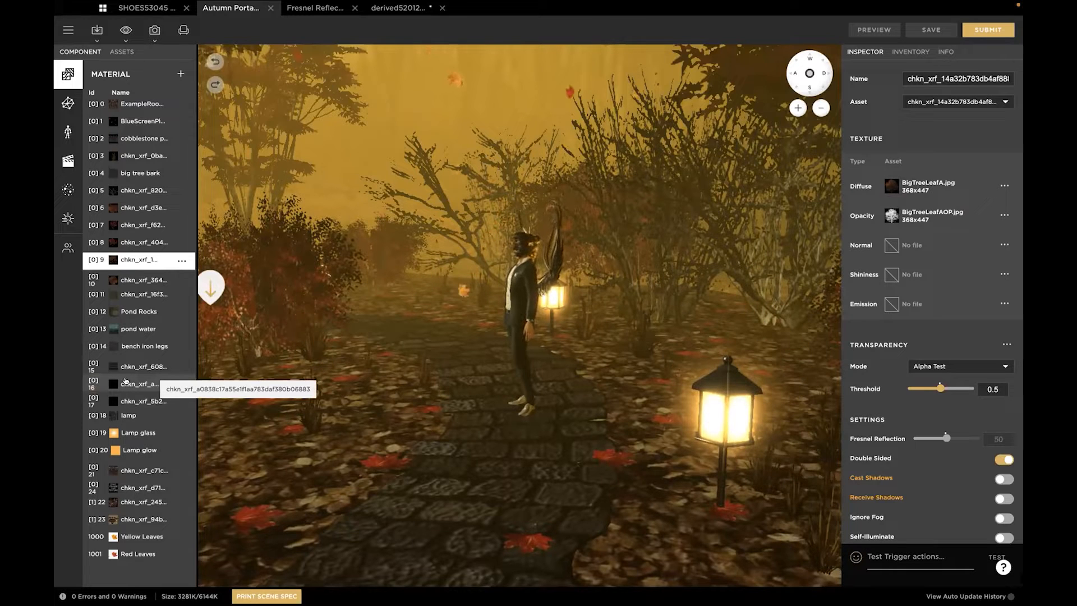
left_click(127, 384)
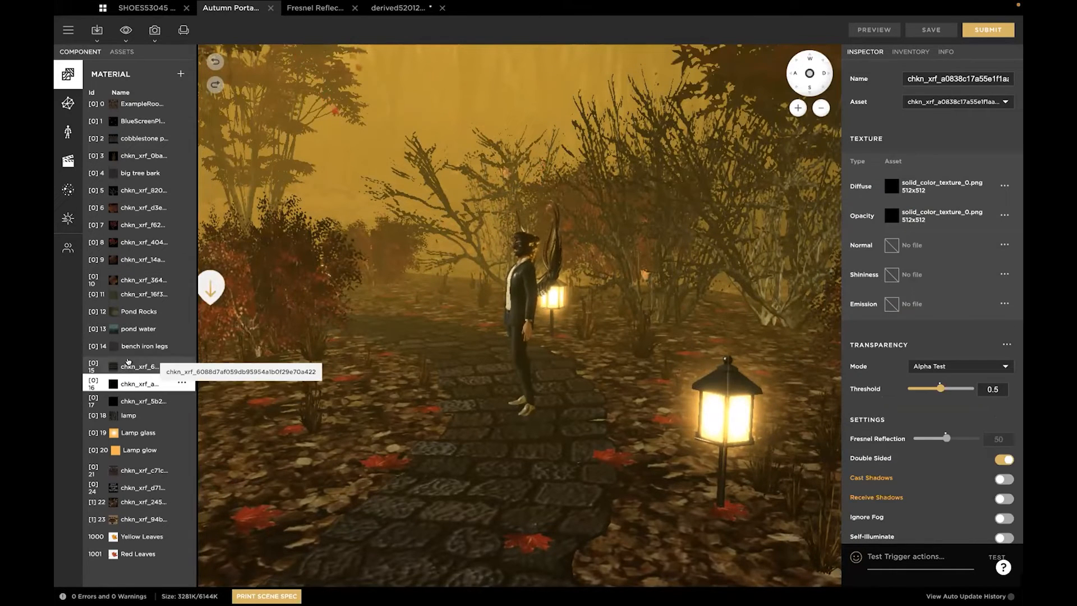
left_click(127, 367)
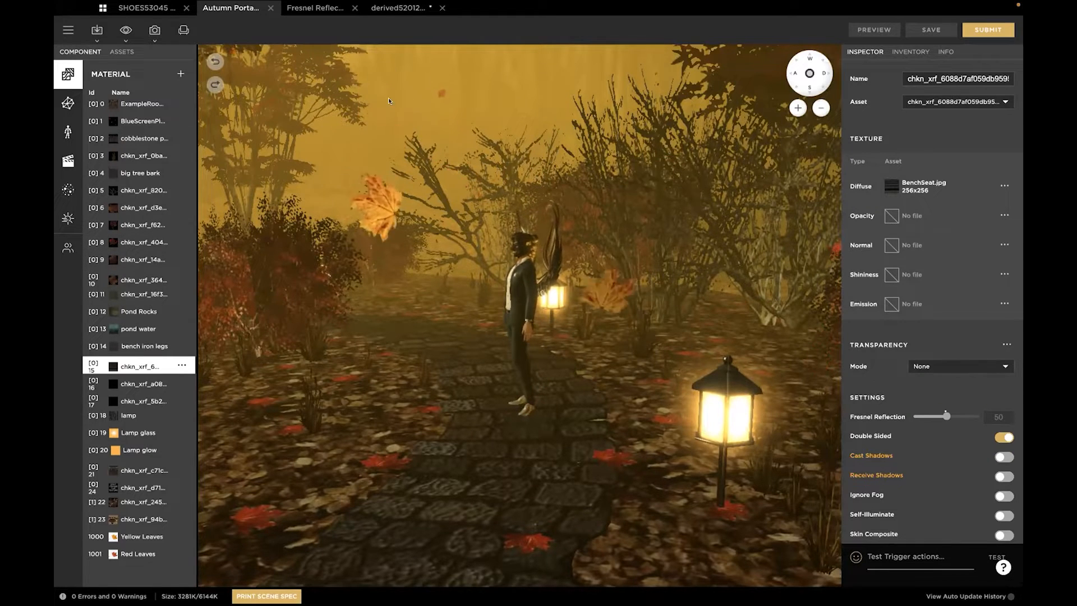
left_click(134, 260)
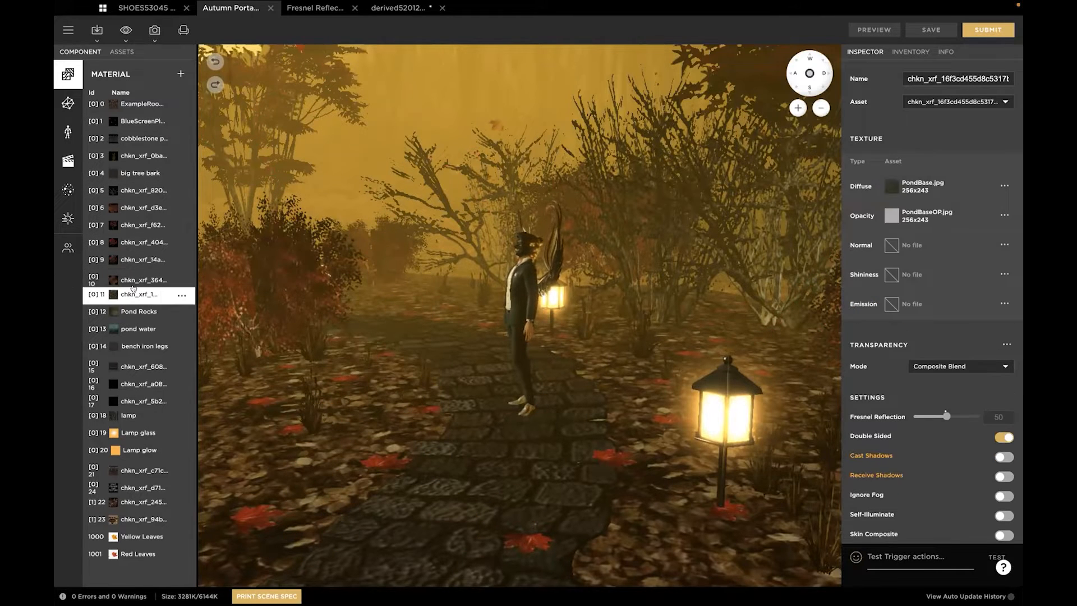
left_click(135, 138)
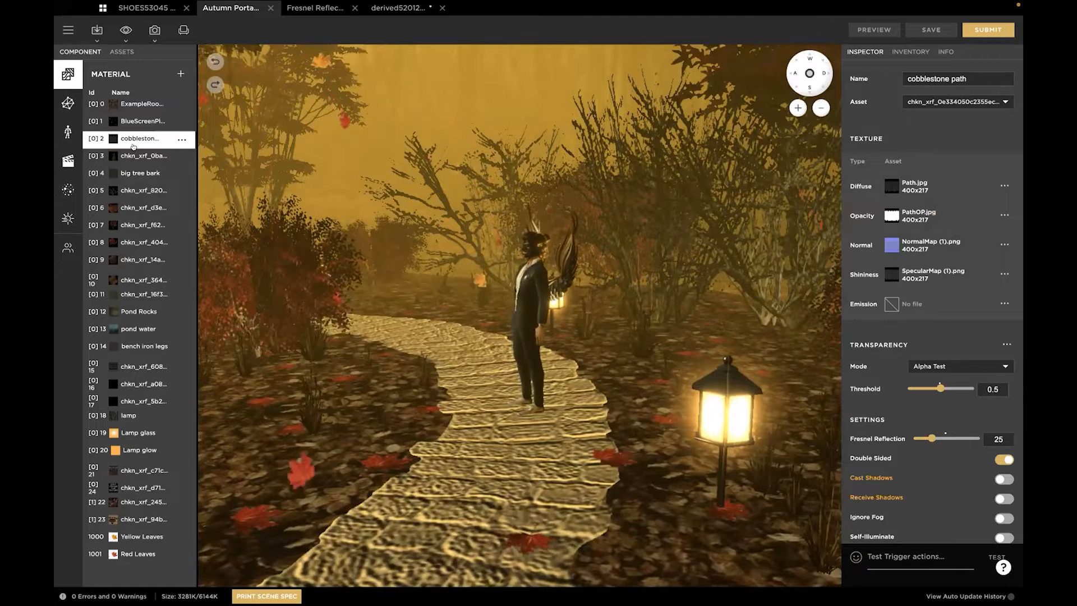
left_click(134, 156)
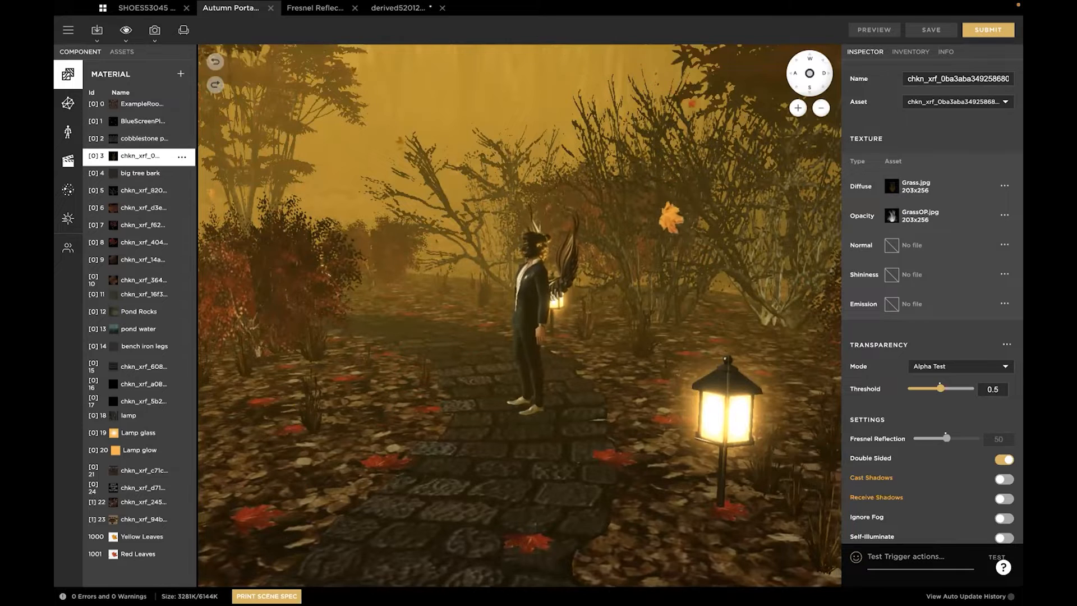
Look over the display options, and view the Fresnel Reflection sunglasses and the SHOES boots projects
left_click(125, 30)
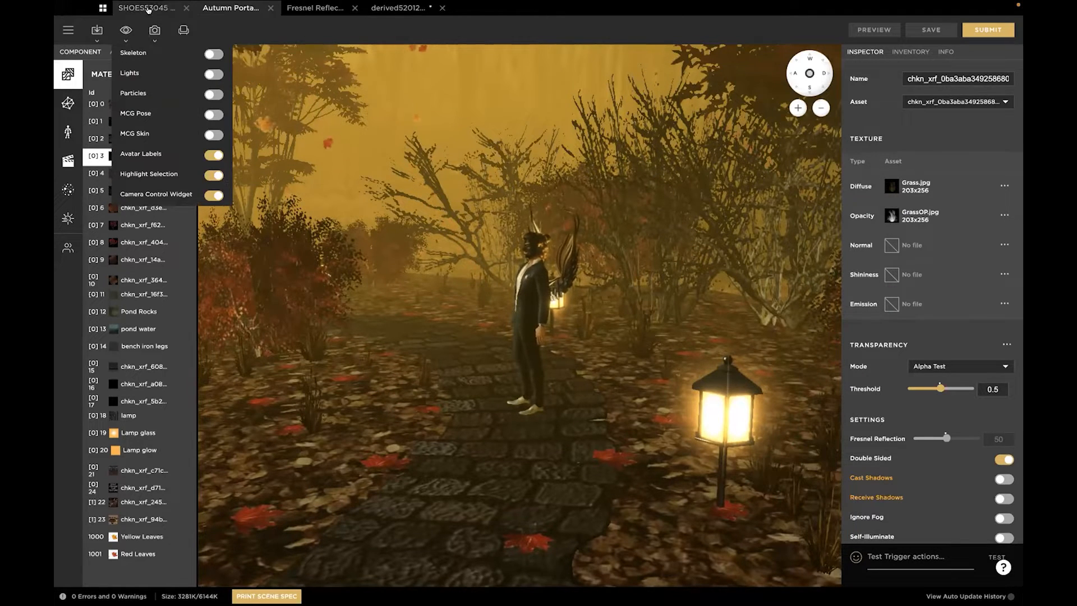
left_click(314, 9)
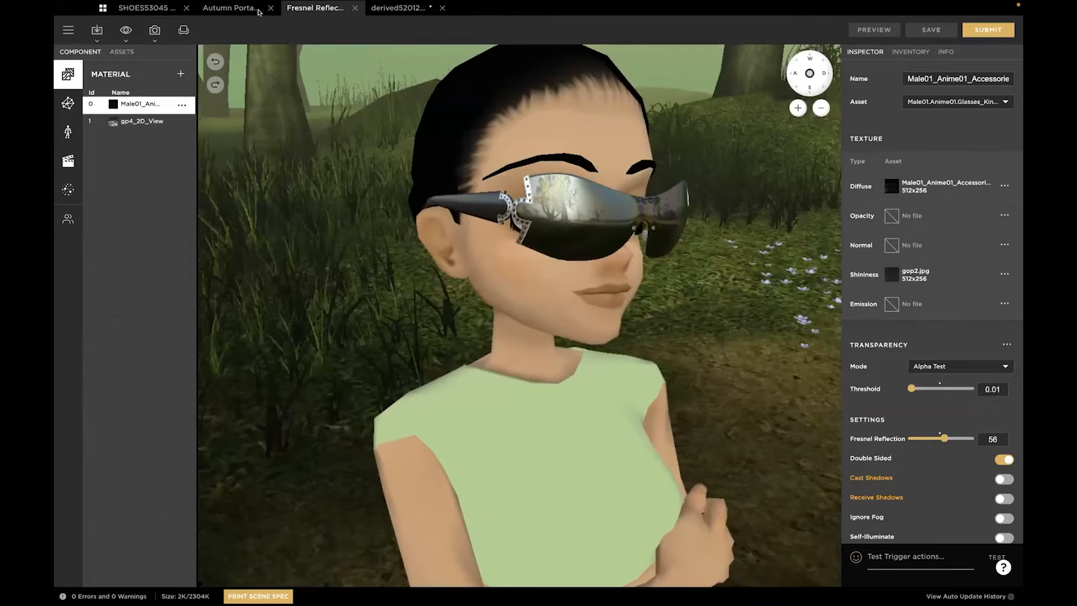
left_click(145, 8)
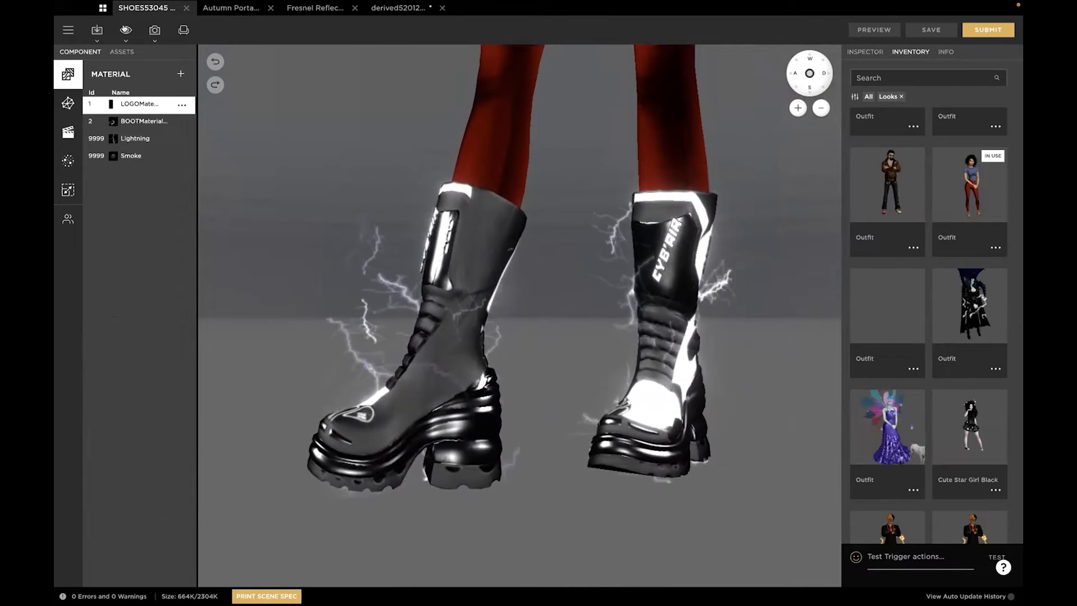
Show the particle overlay around the boots and bring up the Lightning LF particle's origin settings
left_click(126, 31)
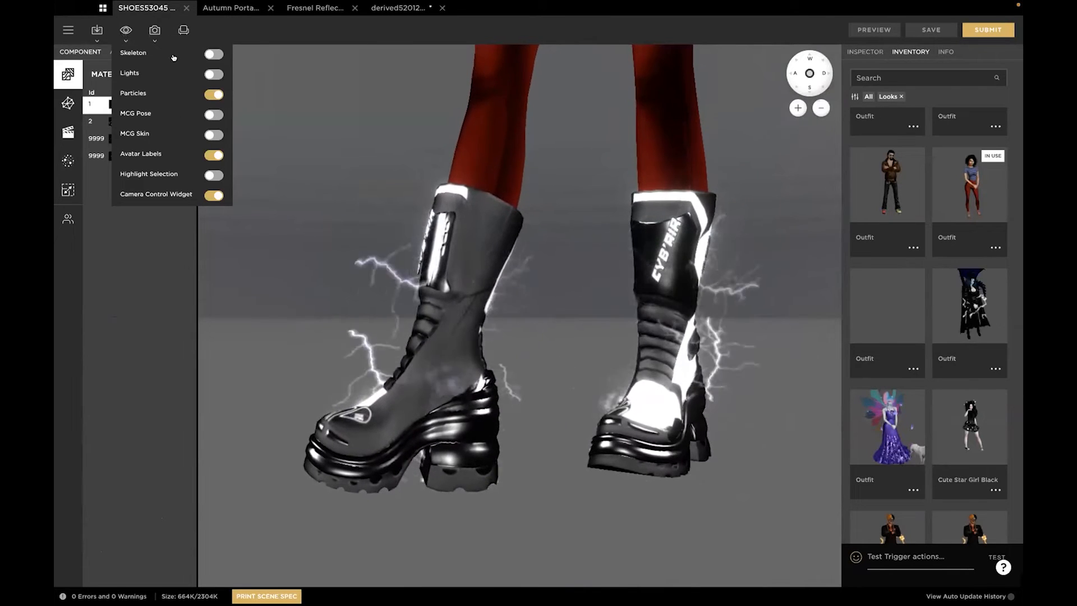
left_click(213, 93)
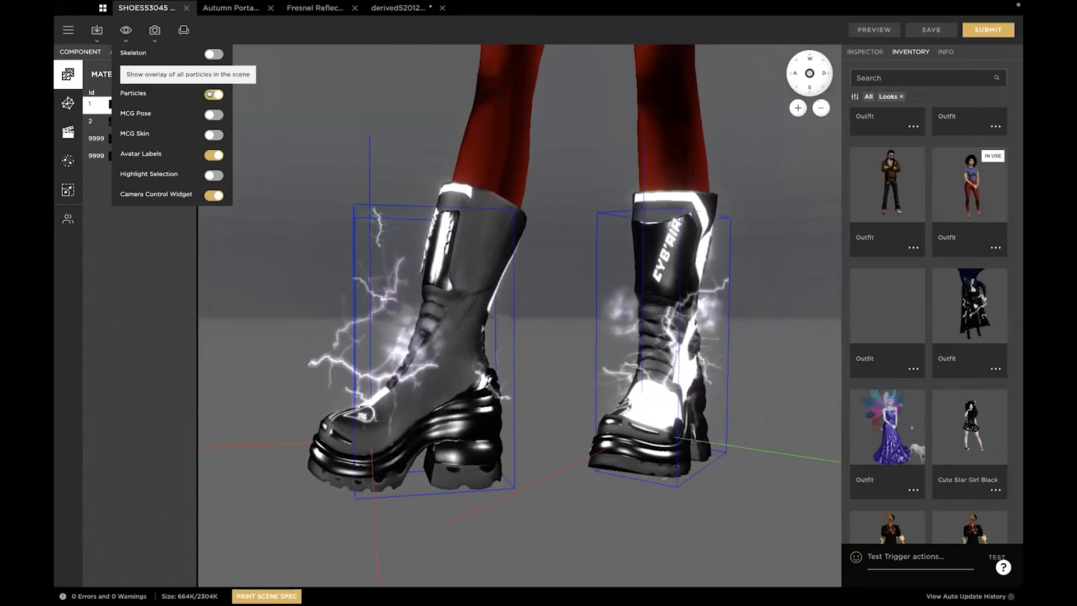
left_click_drag(345, 219, 381, 213)
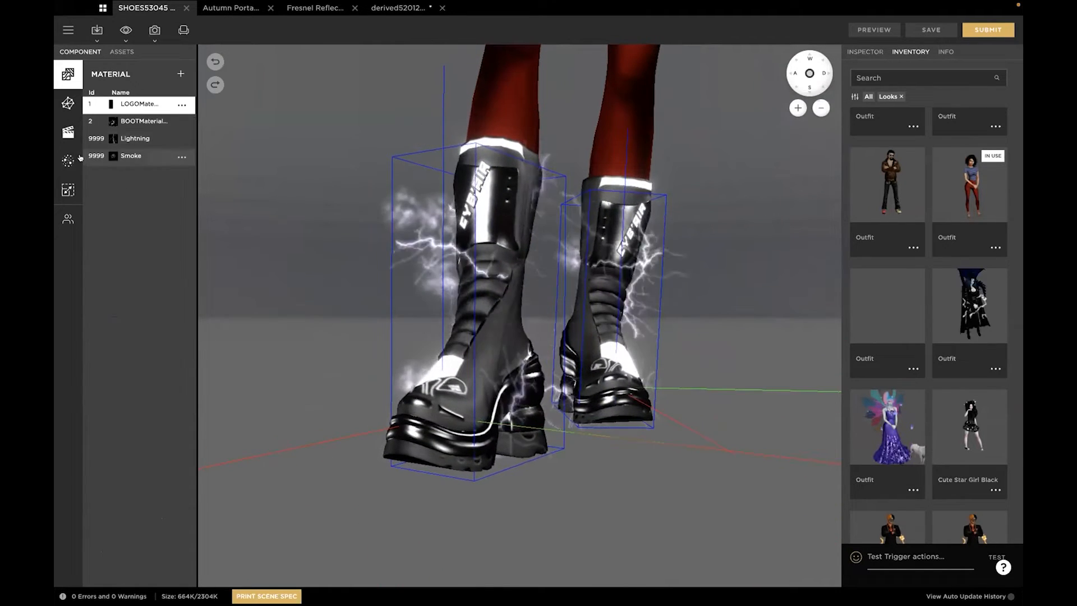
left_click(68, 161)
scroll(934, 240, "down", 2)
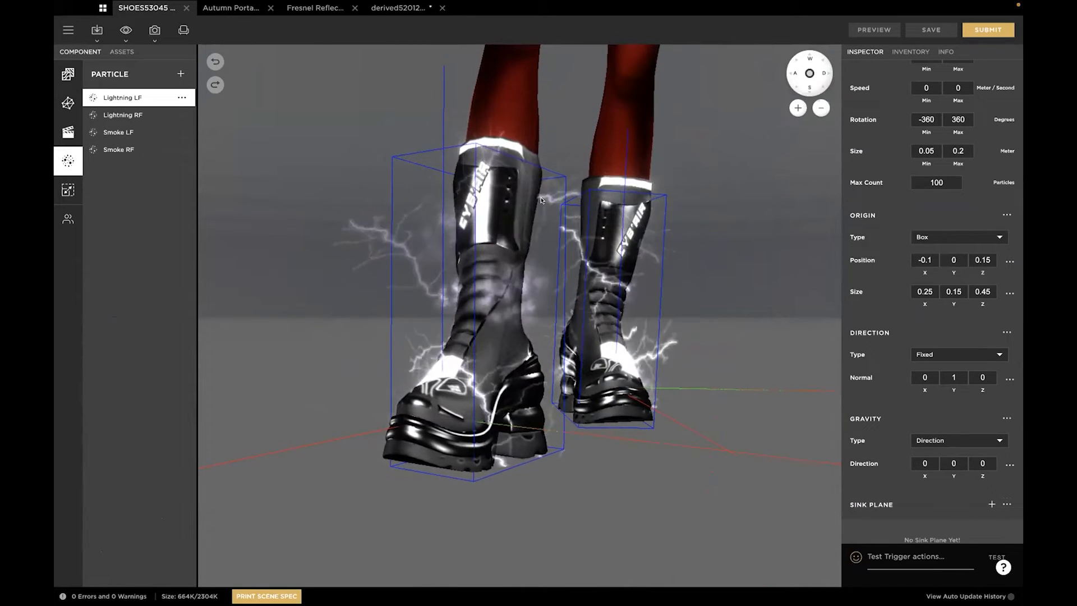
Set the Lightning LF particle's origin Y position to 3 and check where its emitter box sits relative to the avatar
scroll(576, 286, "down", 5)
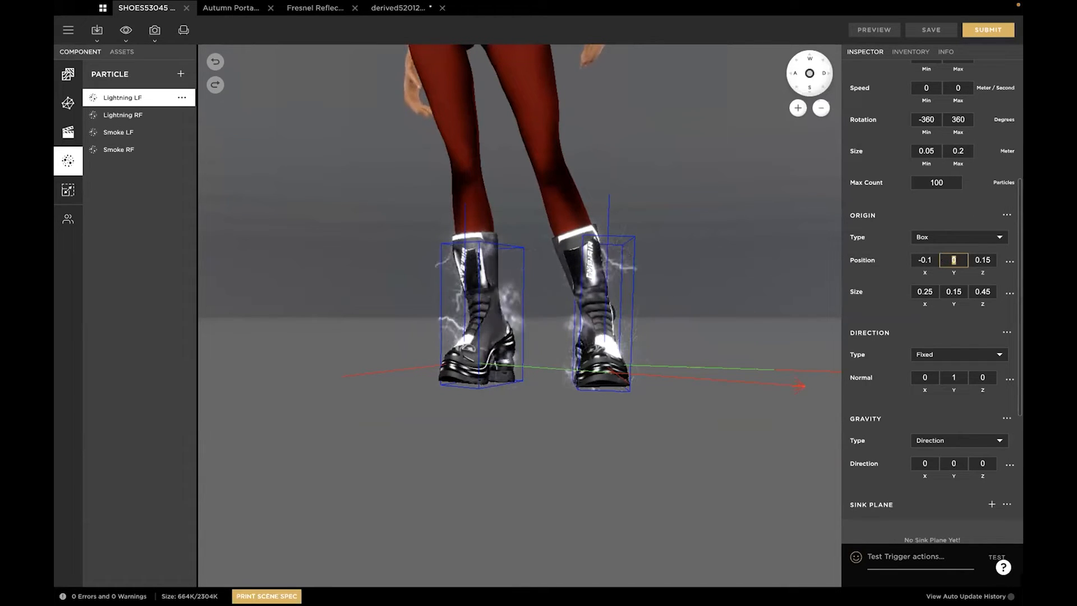
key("Tab")
left_click(874, 29)
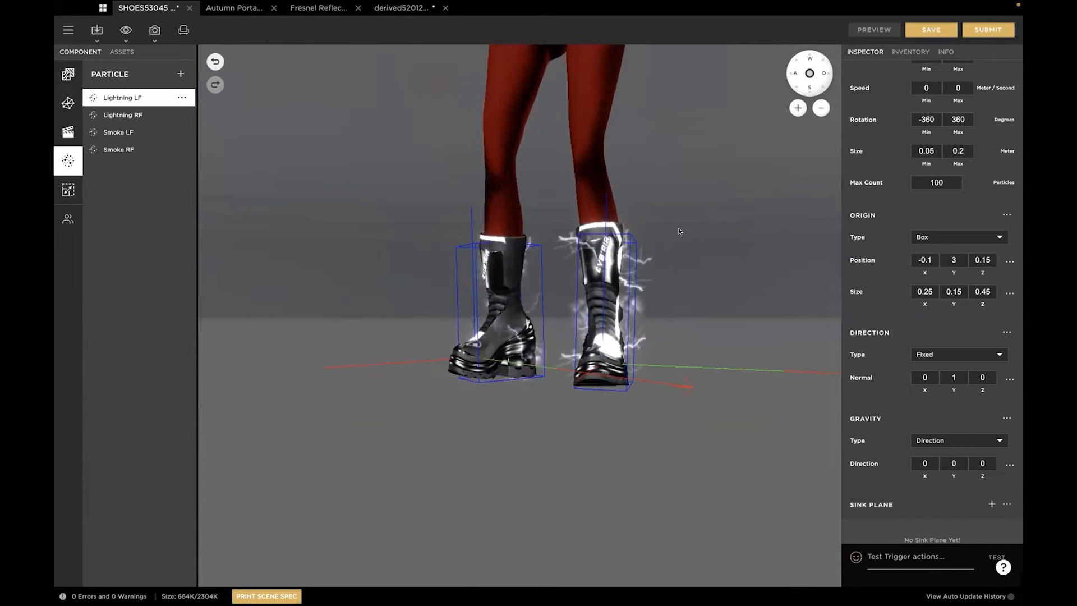
scroll(647, 222, "down", 3)
scroll(647, 222, "up", 3)
left_click_drag(647, 222, 592, 276)
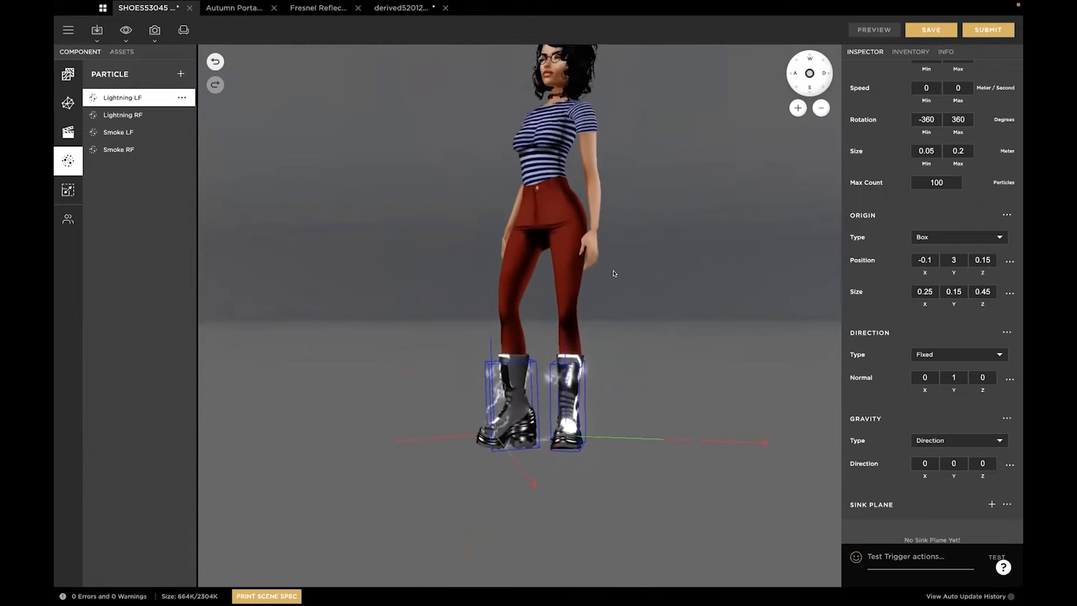
scroll(613, 273, "up", 4)
left_click_drag(619, 247, 741, 246)
left_click_drag(660, 254, 711, 248)
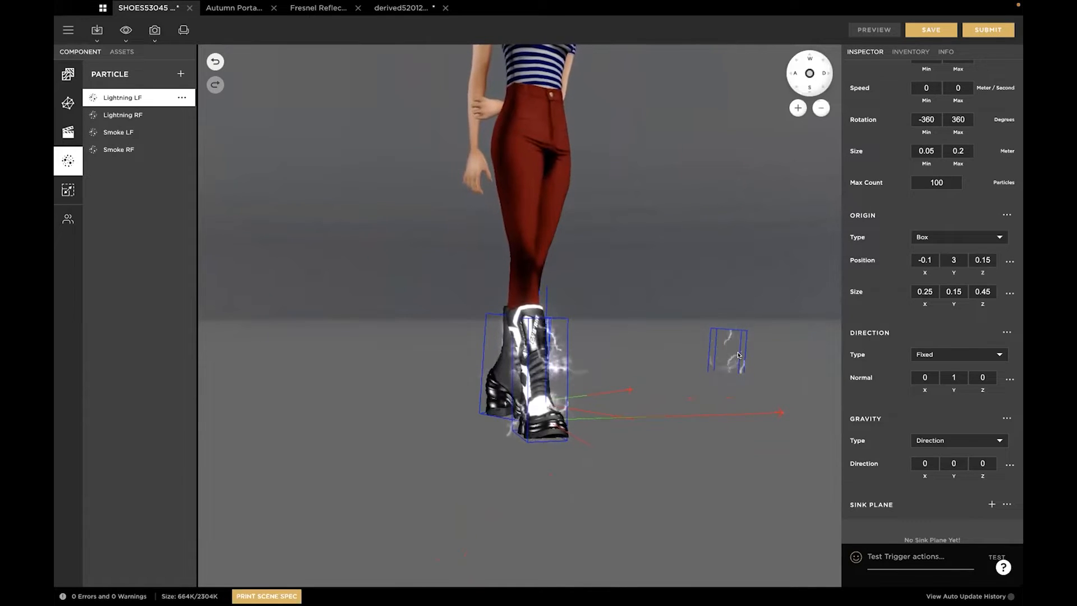
scroll(712, 342, "down", 2)
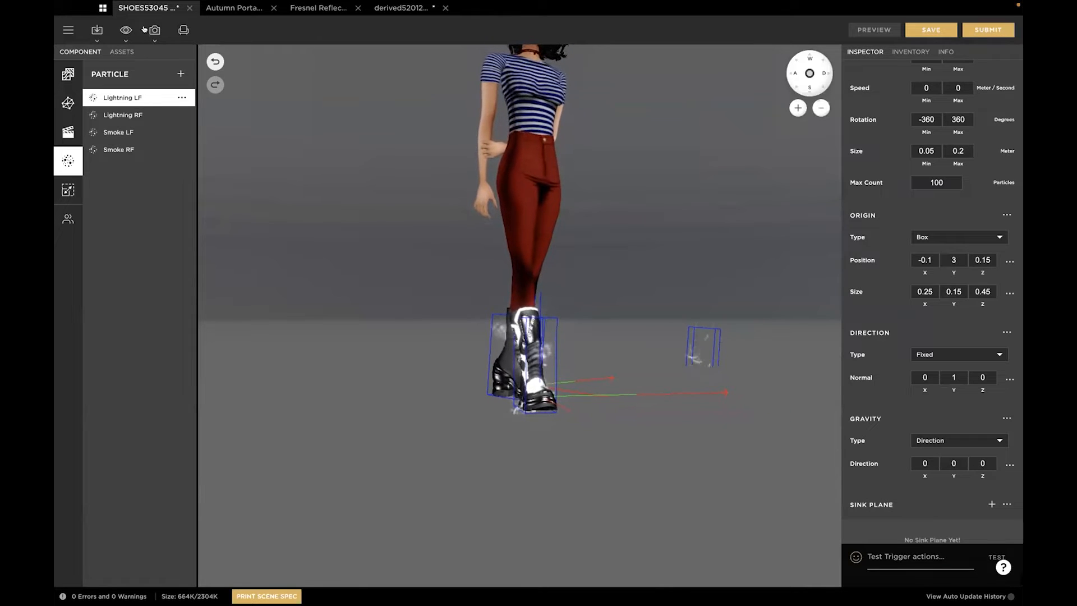
Hide the particle overlay in the boots scene
left_click(126, 29)
left_click(163, 93)
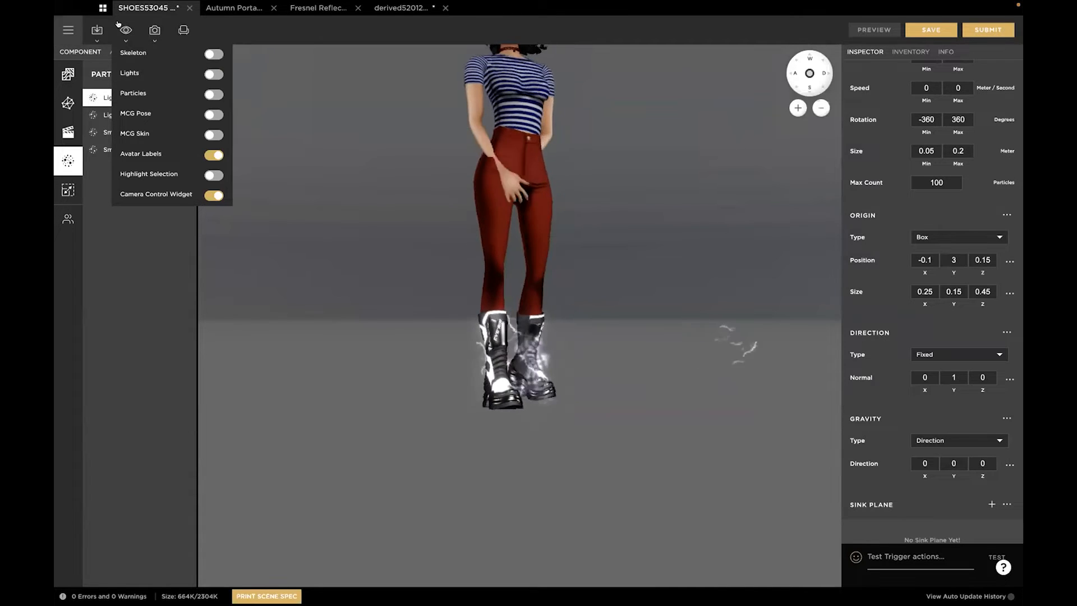
left_click(144, 9)
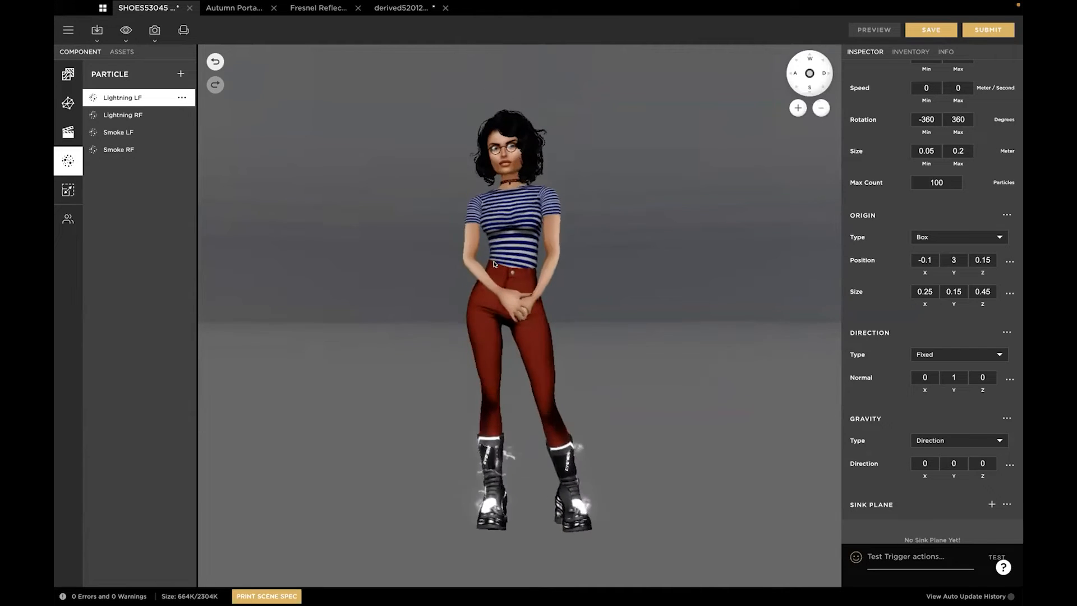
Set the HiDPI render scale to Best Quality (2.0x) and enable HiDPI anti-aliasing in the preferences
scroll(557, 88, "up", 5)
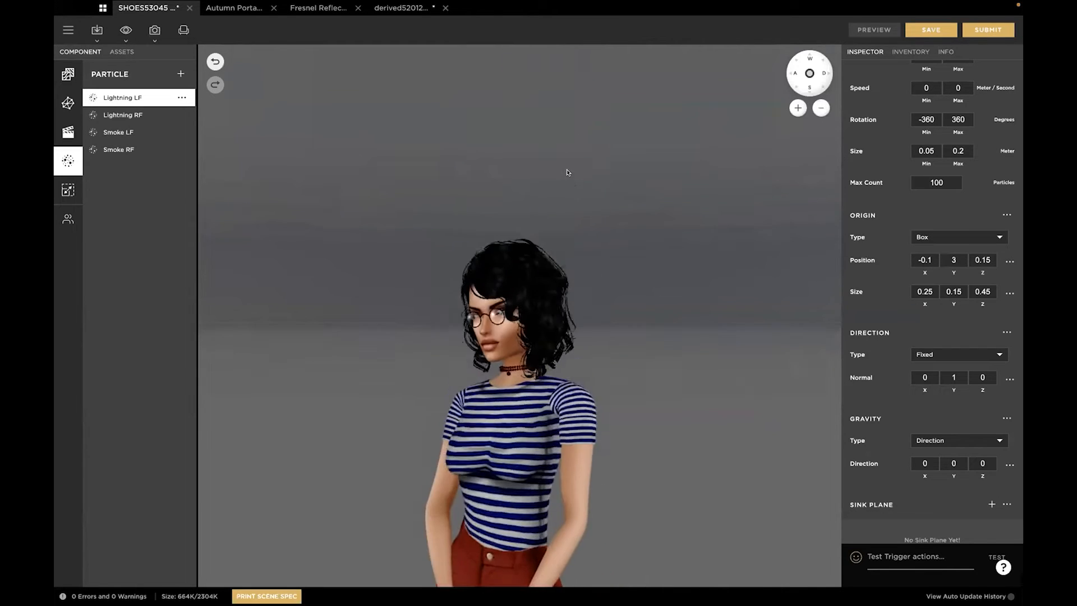
scroll(597, 185, "up", 5)
left_click_drag(596, 185, 546, 173)
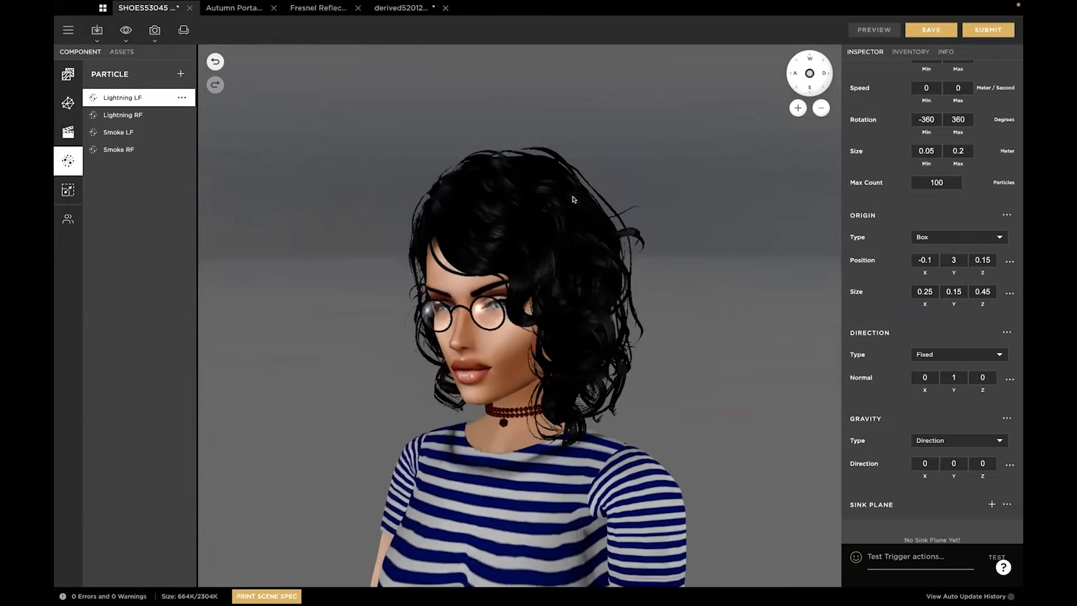
left_click(68, 29)
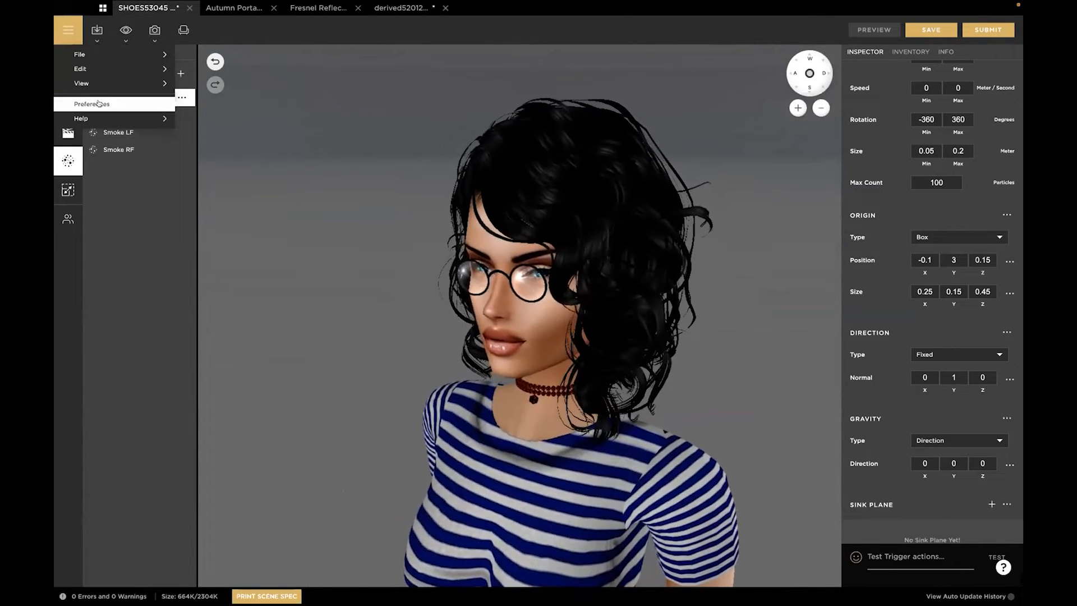
left_click(99, 103)
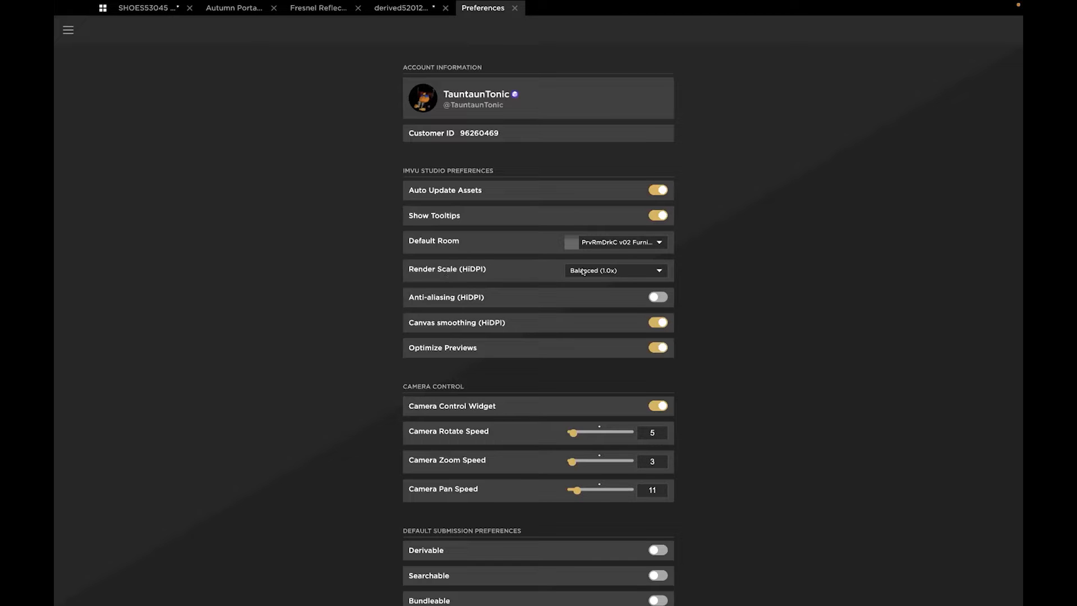
left_click(658, 273)
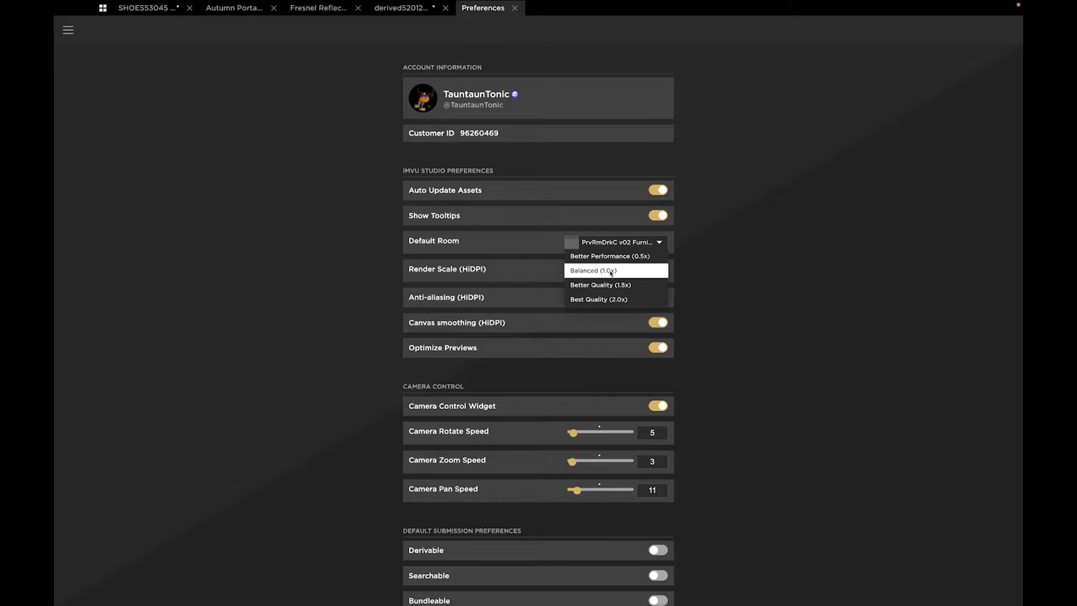
left_click(598, 300)
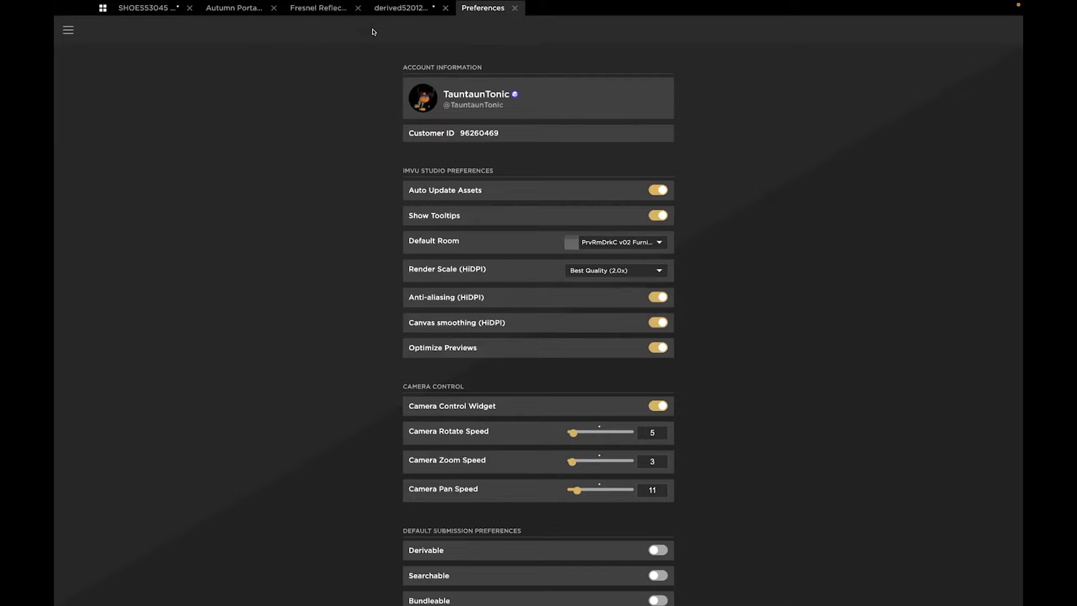
View the derived room and Autumn Portal Room projects, and return to the SHOES boots project
left_click(394, 9)
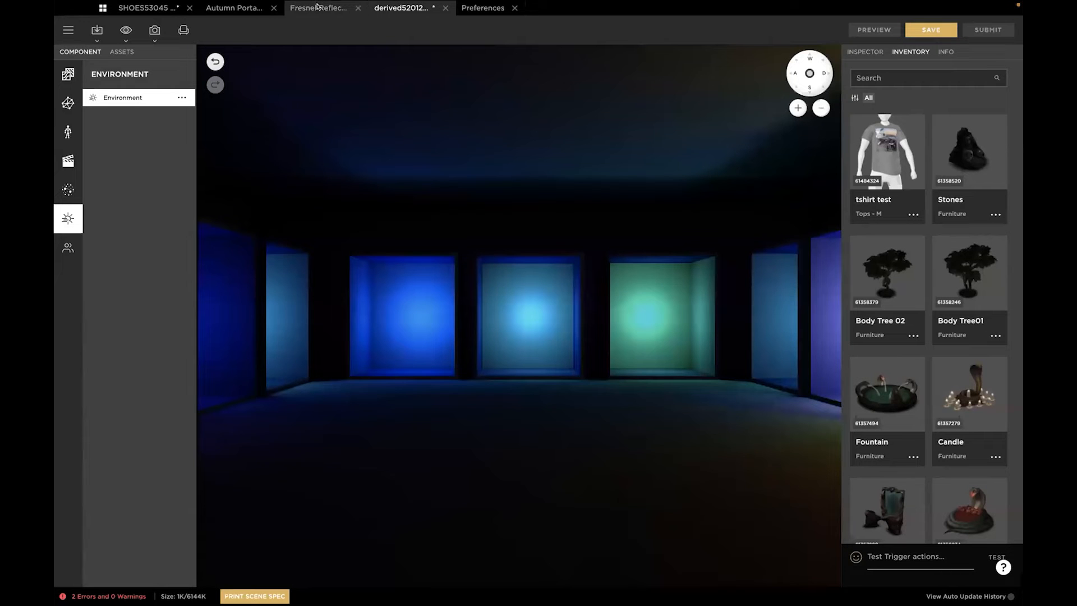
left_click(242, 8)
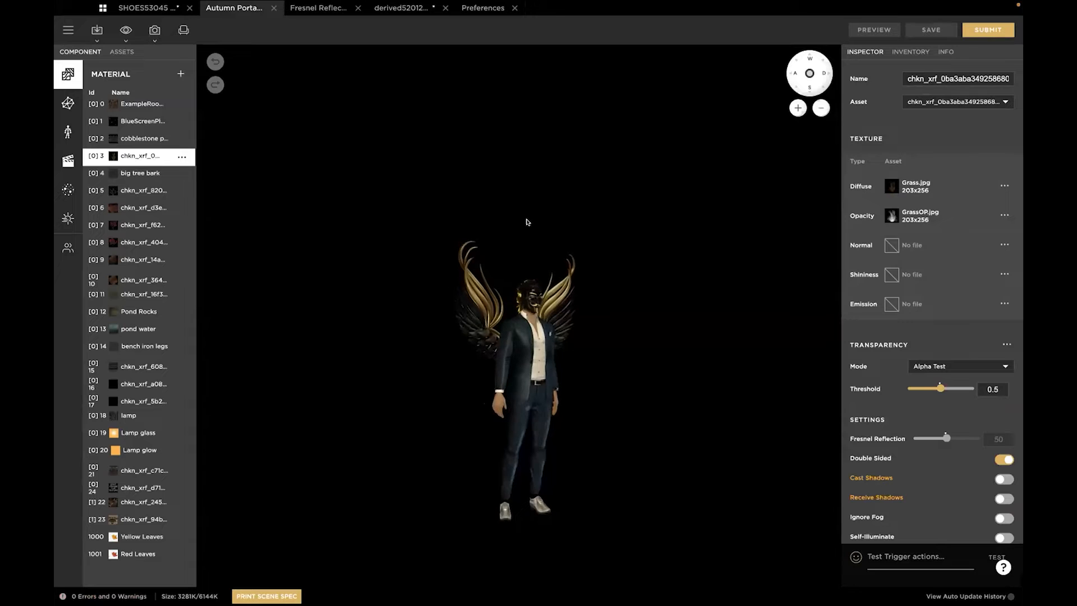
left_click(147, 7)
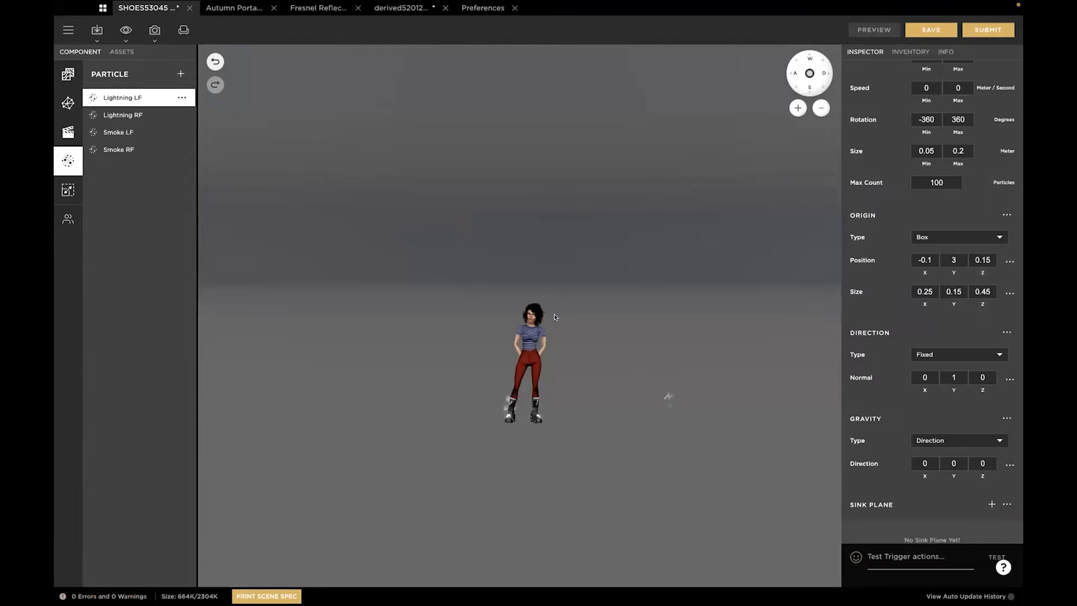
Examine the rendering of the avatar's hair strands, face and glasses up close from the back, side and front
scroll(555, 317, "up", 10)
left_click_drag(554, 317, 443, 317)
scroll(449, 317, "up", 5)
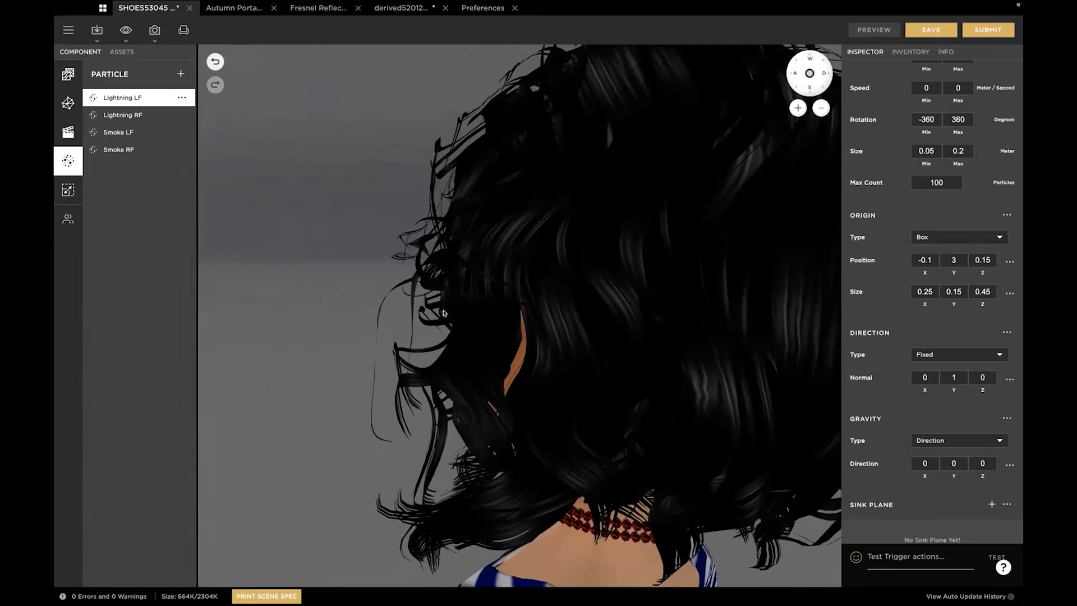
scroll(446, 316, "down", 4)
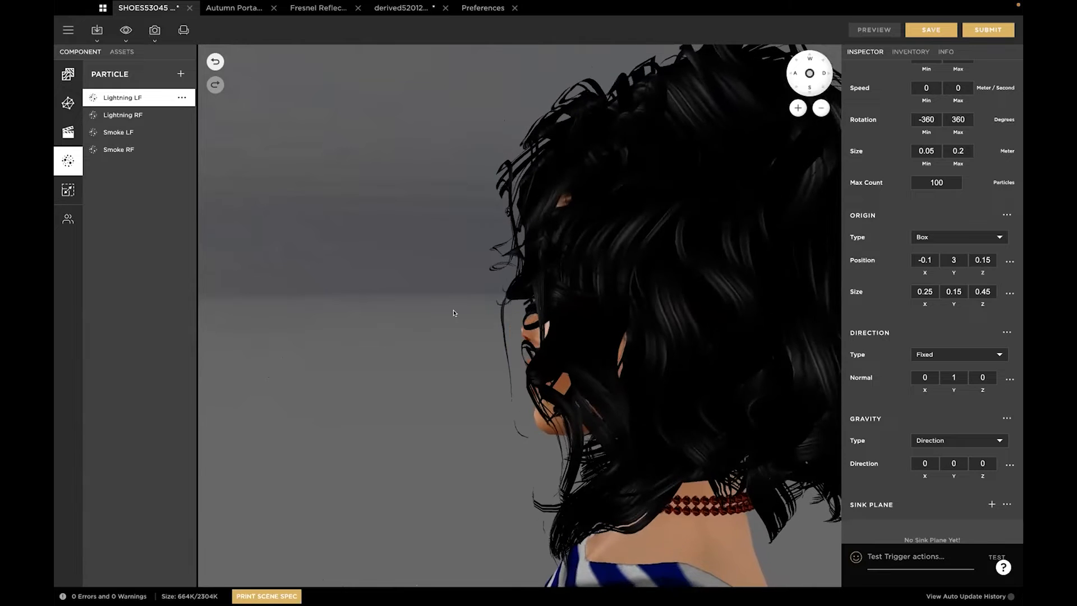
left_click_drag(539, 226, 540, 235)
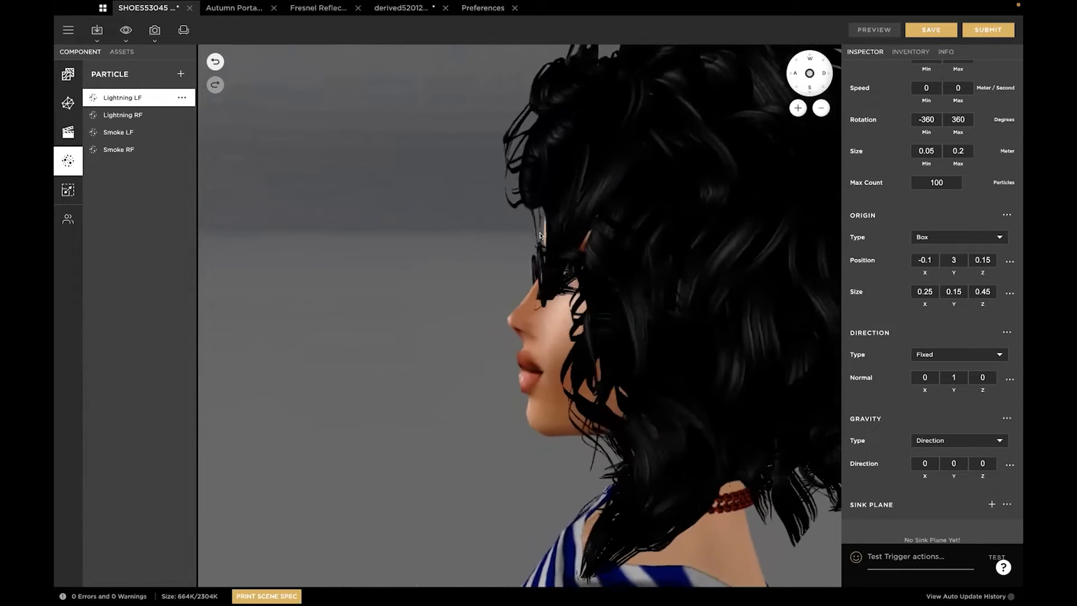
left_click_drag(574, 191, 566, 190)
scroll(566, 191, "up", 3)
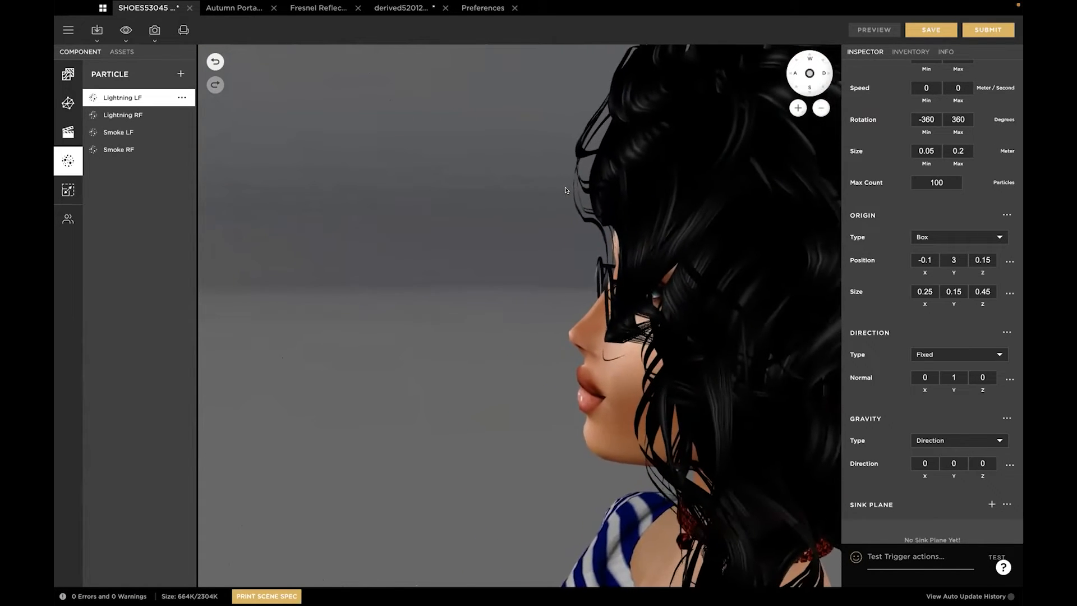
left_click_drag(582, 197, 629, 199)
left_click_drag(559, 200, 566, 200)
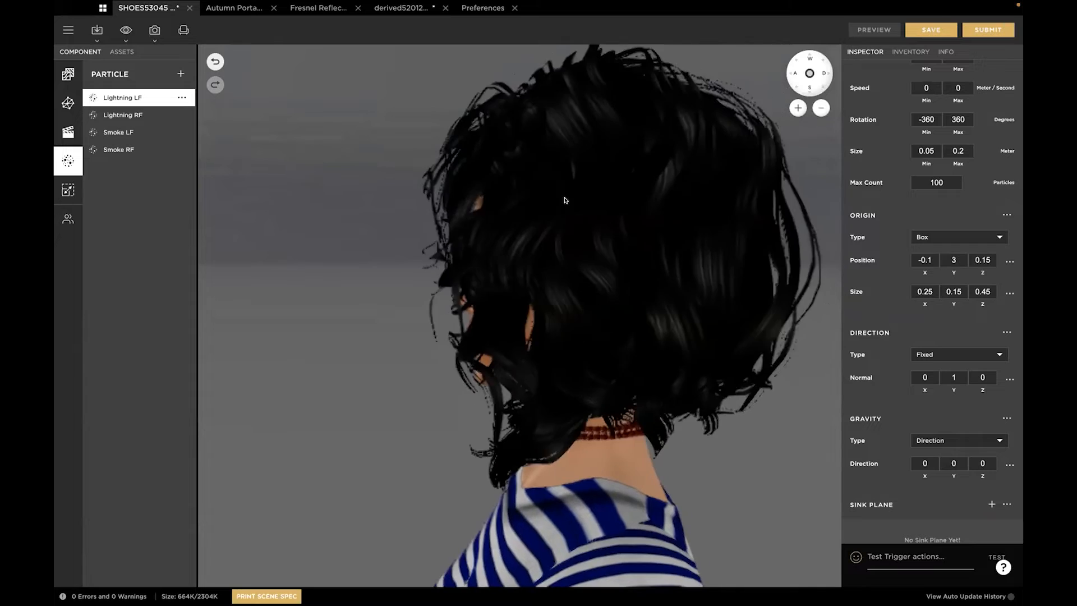
left_click_drag(456, 198, 528, 225)
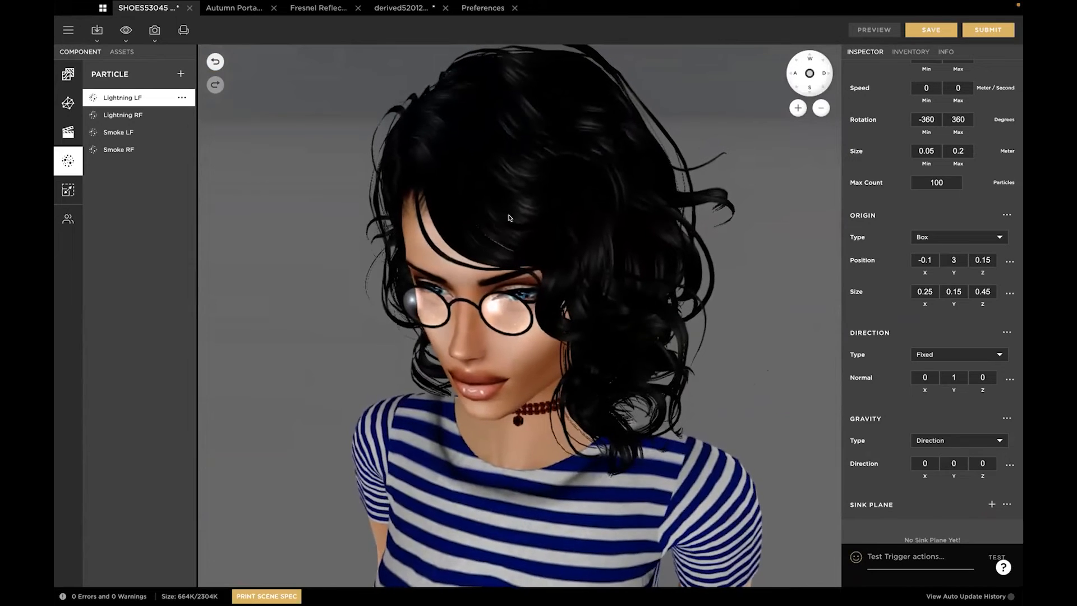
scroll(510, 217, "down", 3)
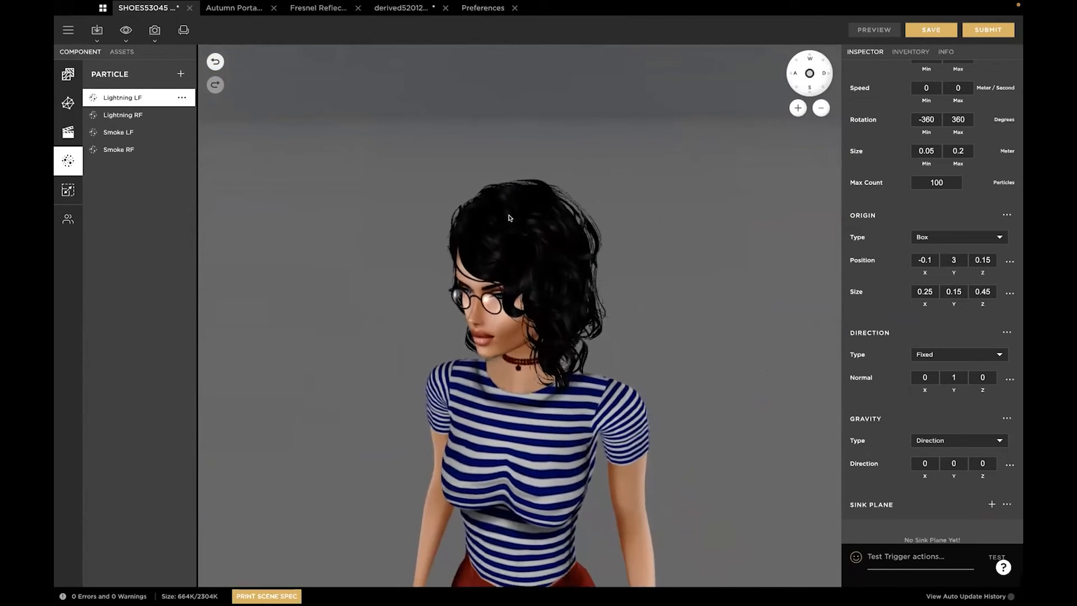
In the Fresnel Reflection project, examine the sunglasses' reflections up close together with the glasses material's shininess texture and settings
left_click(310, 8)
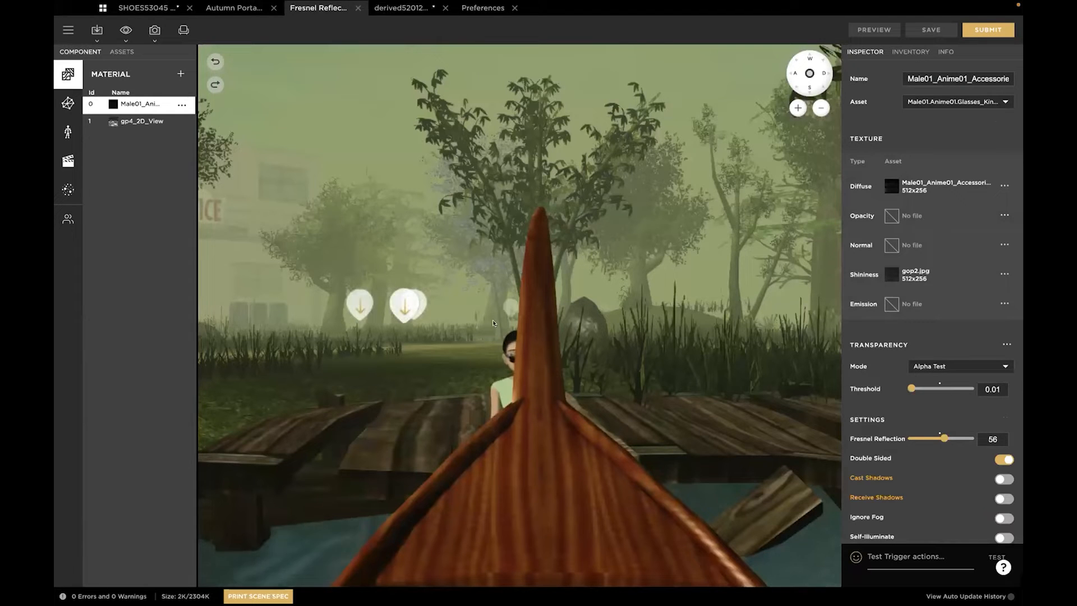
left_click_drag(399, 424, 471, 428)
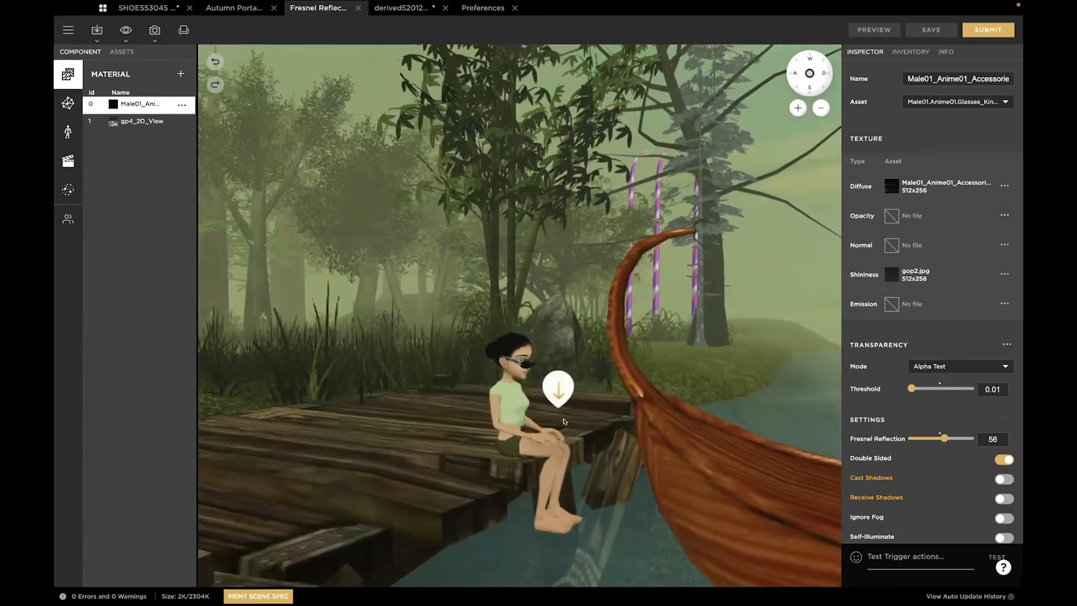
scroll(502, 428, "up", 5)
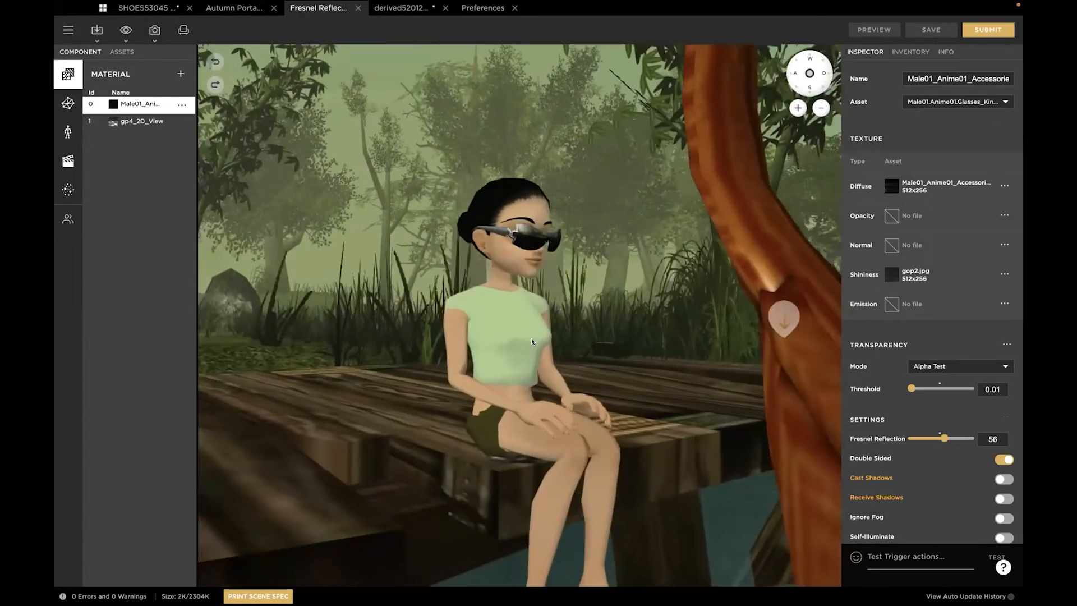
scroll(536, 348, "up", 5)
left_click_drag(532, 361, 460, 359)
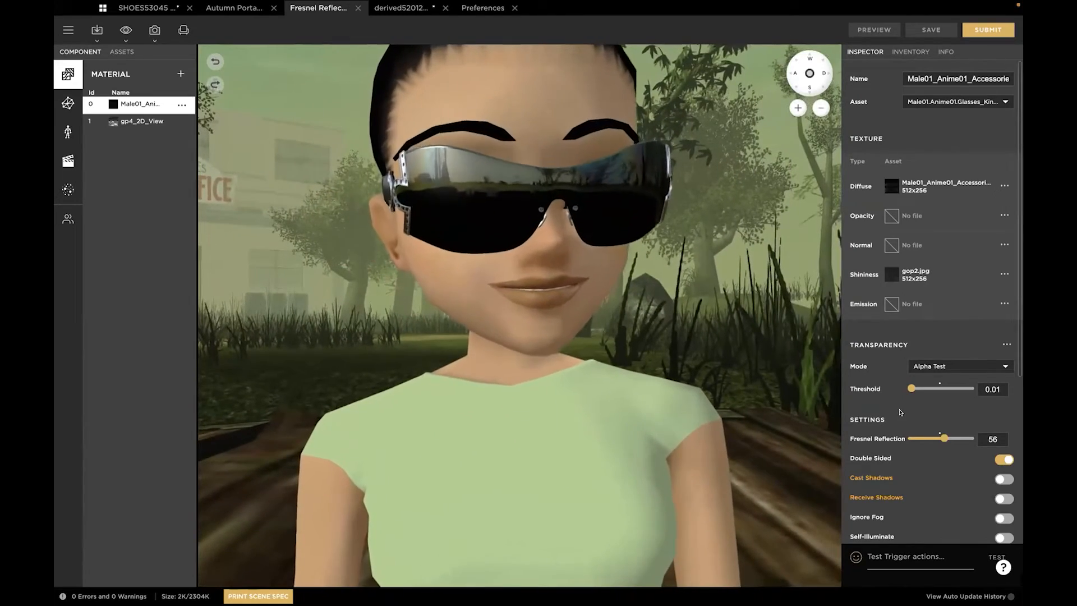
scroll(887, 224, "down", 2)
mouse_move(887, 193)
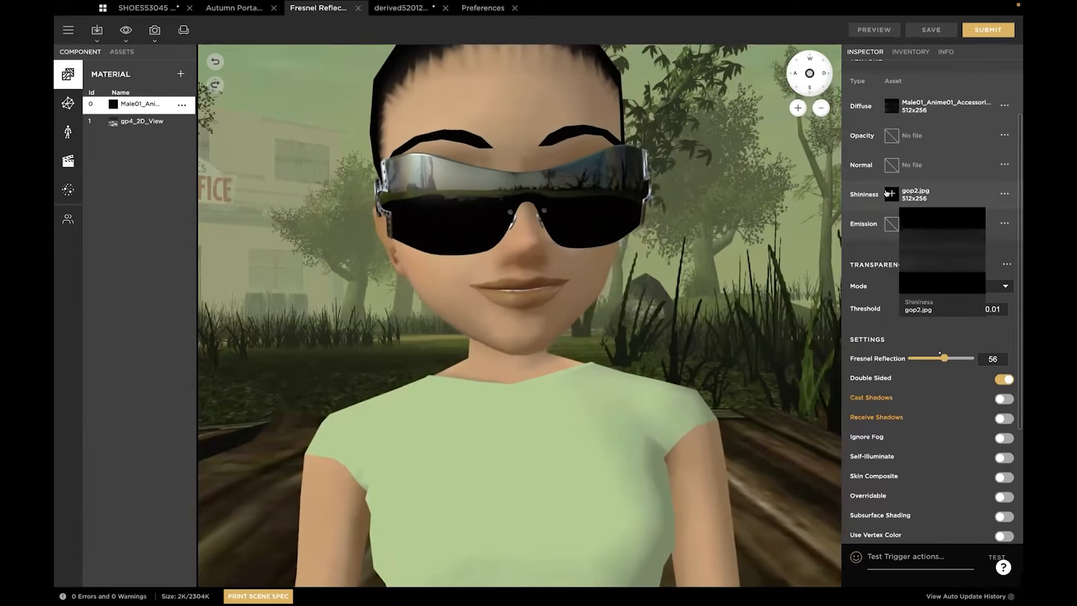
scroll(891, 386, "down", 1)
scroll(891, 386, "down", 2)
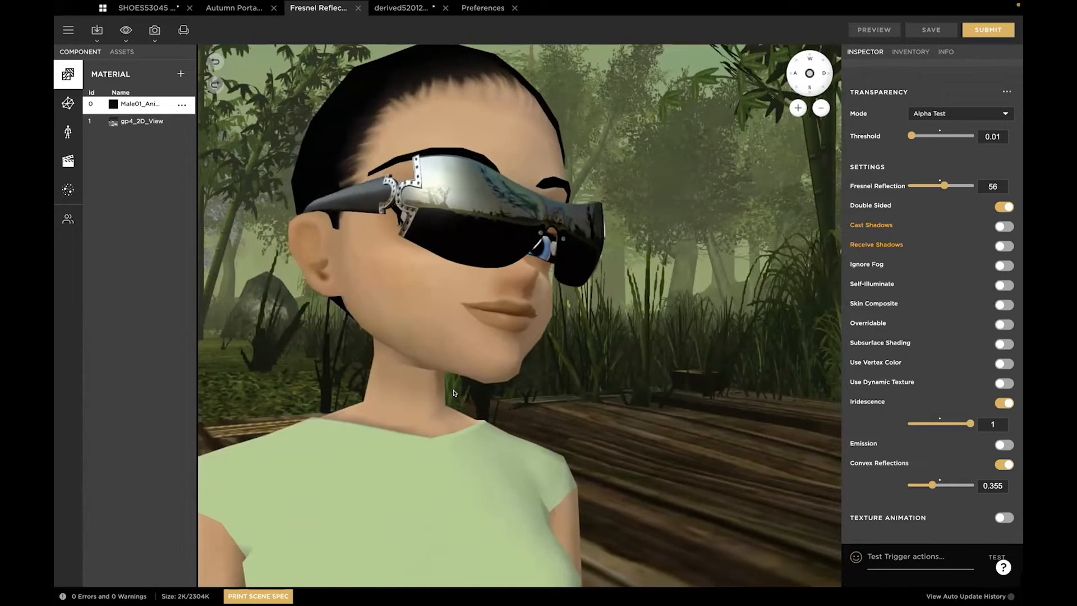
Bring up the product information of the Autumn Portal Room project
left_click(230, 9)
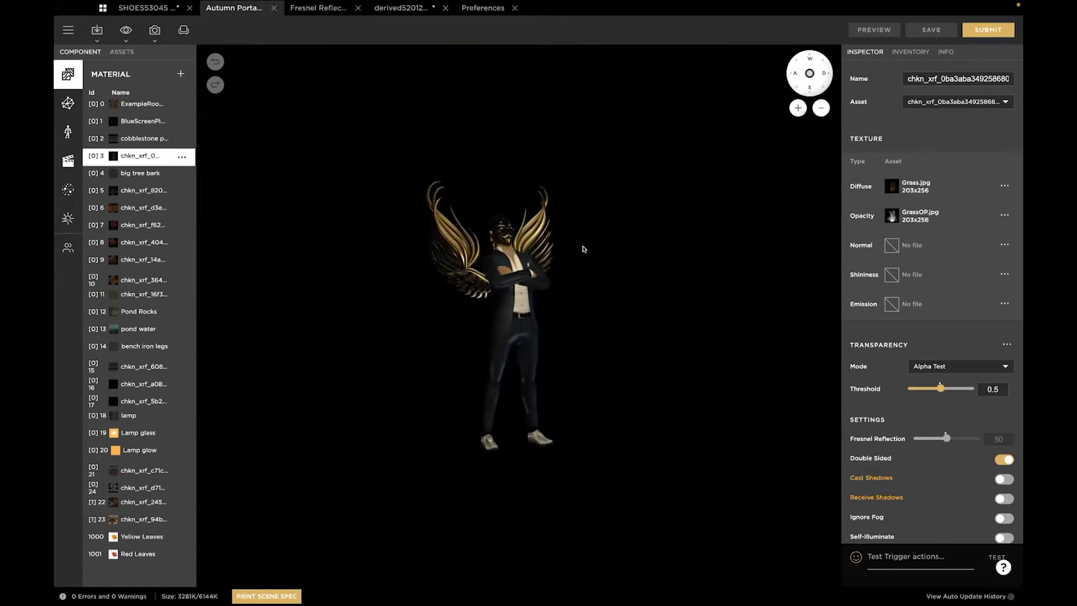
left_click(946, 51)
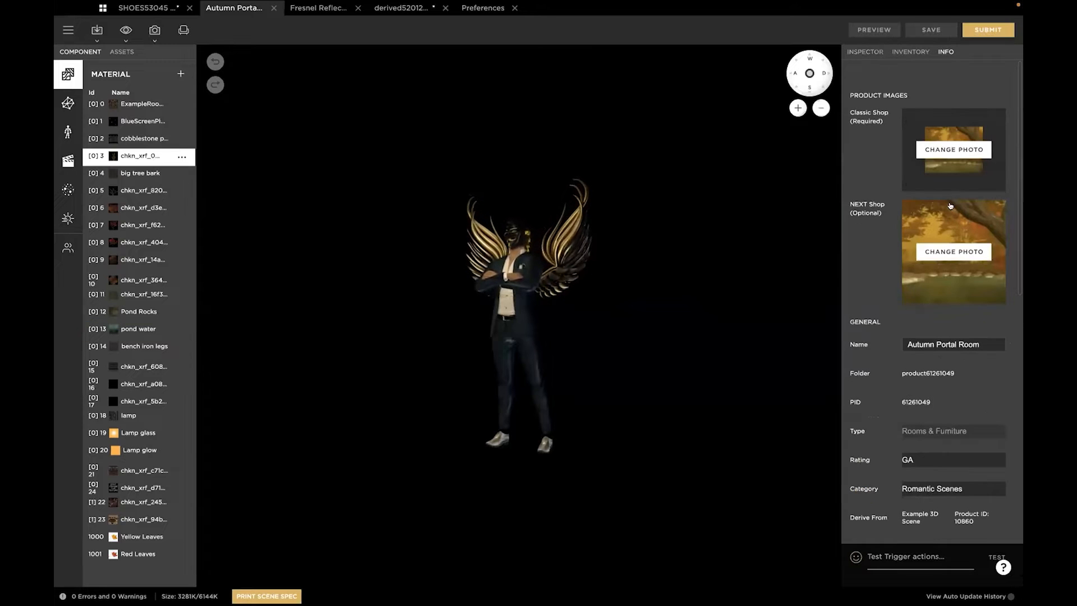
Select the Autumn Portal Room's product ID in its product information, and close that project
scroll(960, 291, "down", 3)
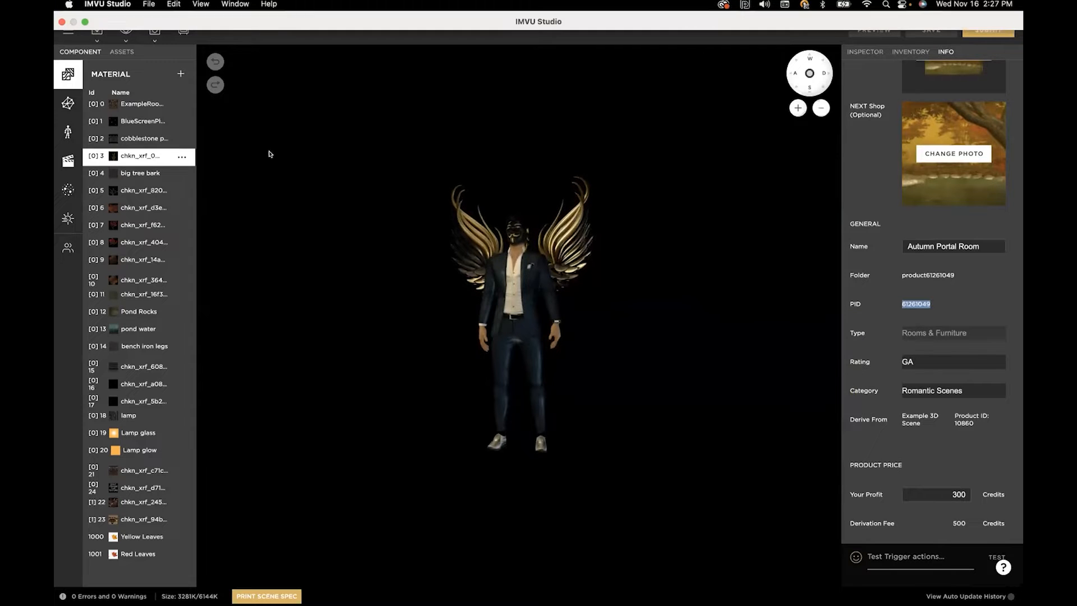
left_click(272, 7)
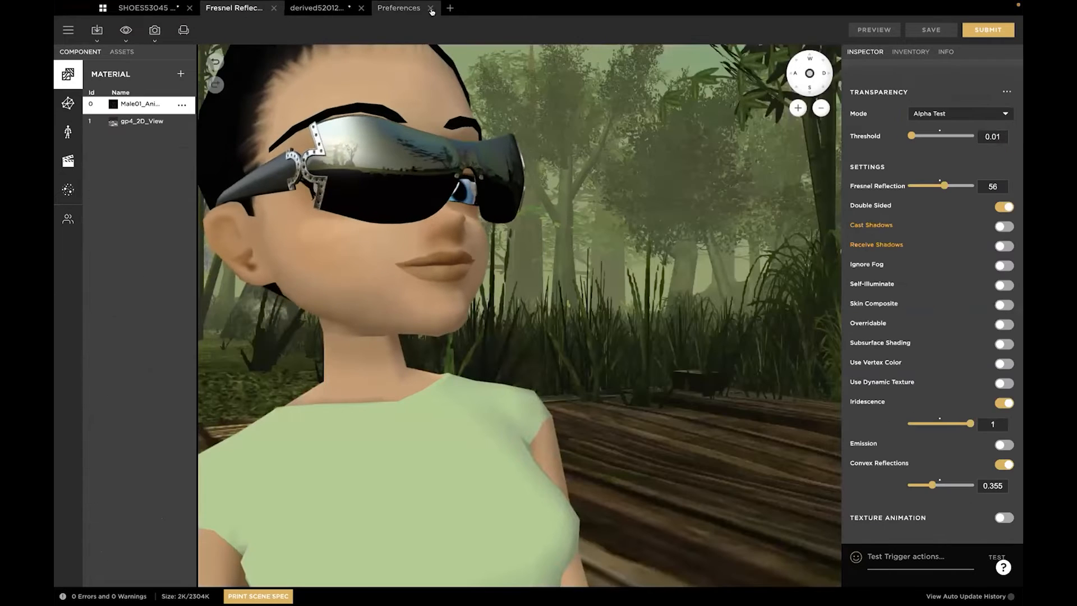
Search the base products under Rooms for product ID 61261049, select the Autumn Portal Room, and close the chooser without deriving
left_click(448, 7)
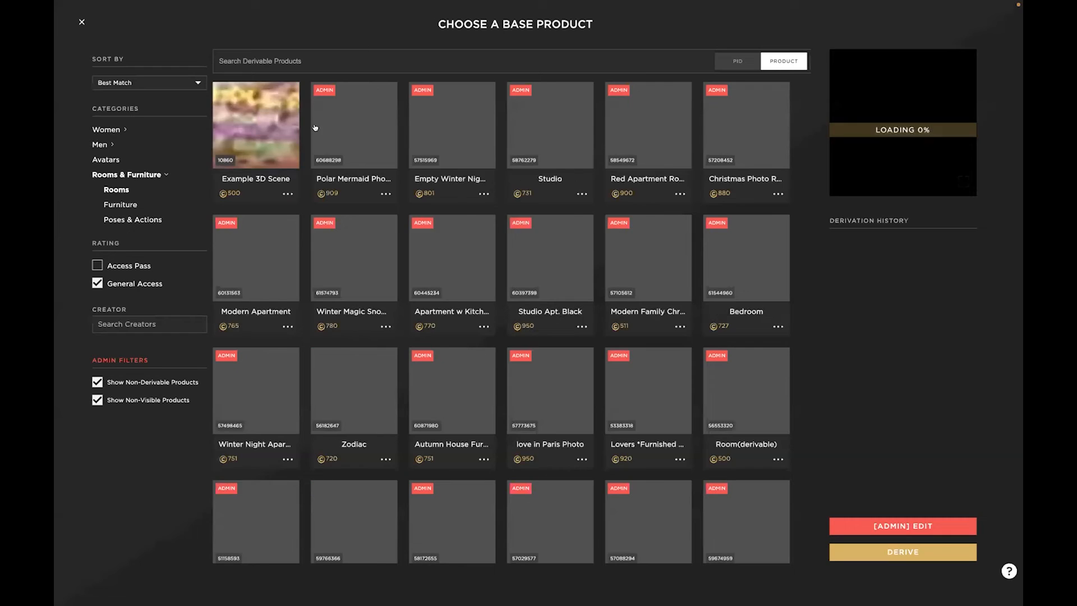
left_click(732, 61)
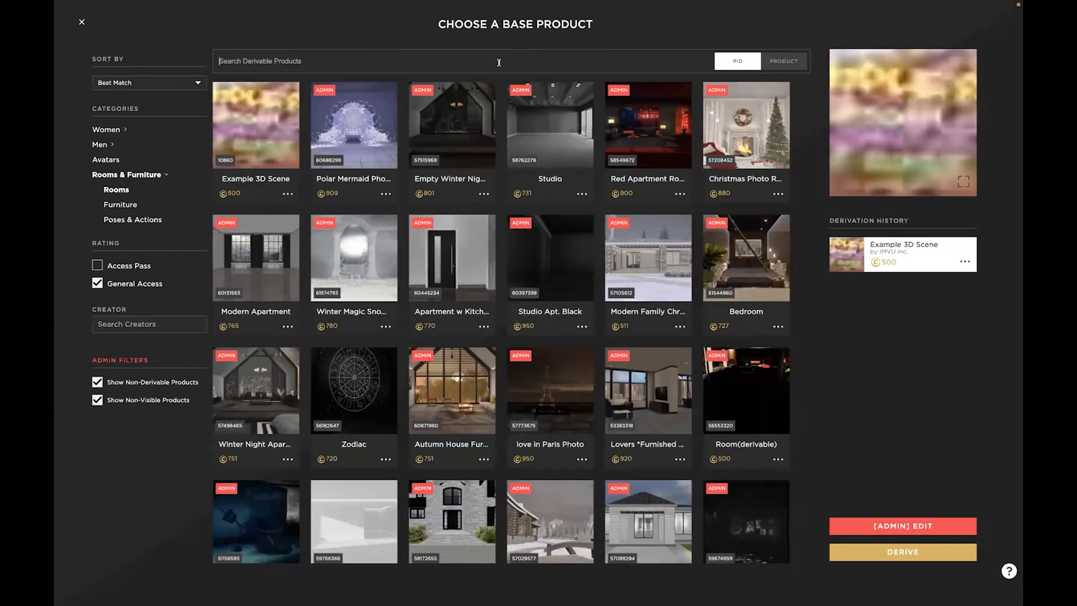
type("61261049")
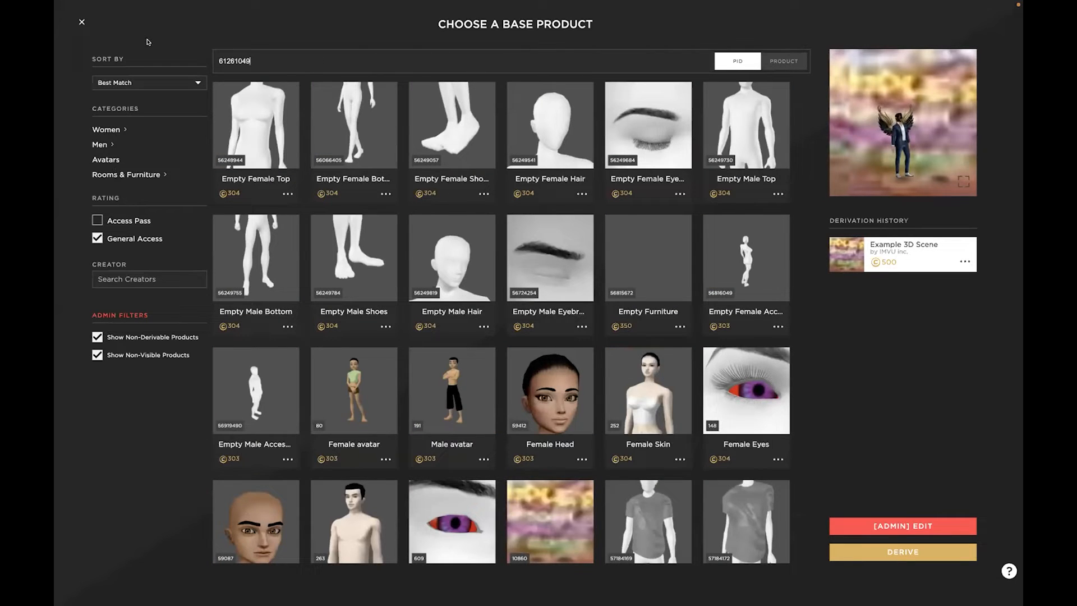
left_click(109, 175)
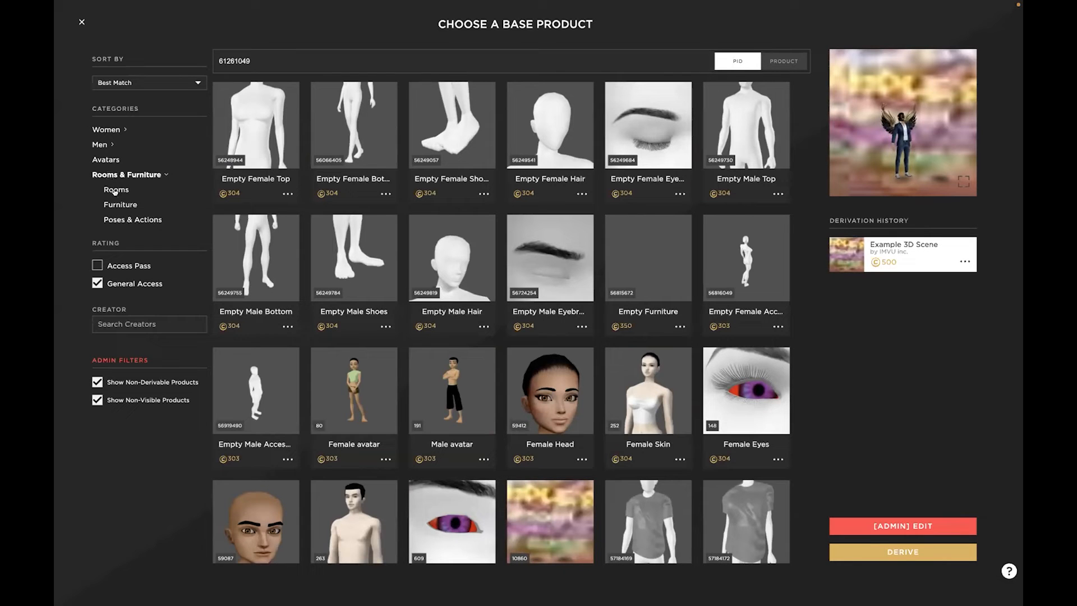
left_click(117, 190)
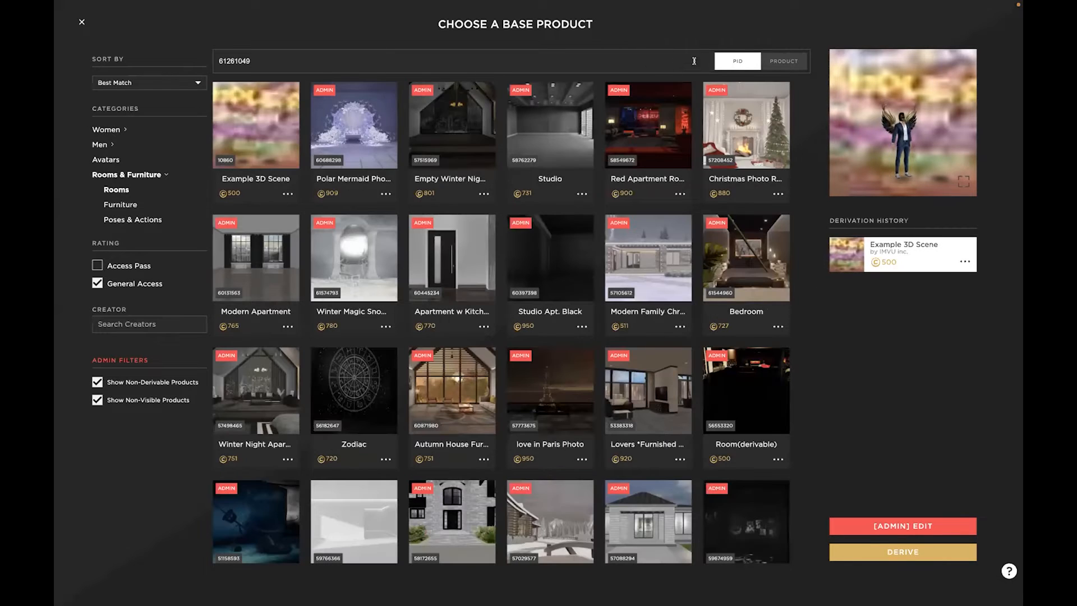
key("Return")
left_click(289, 115)
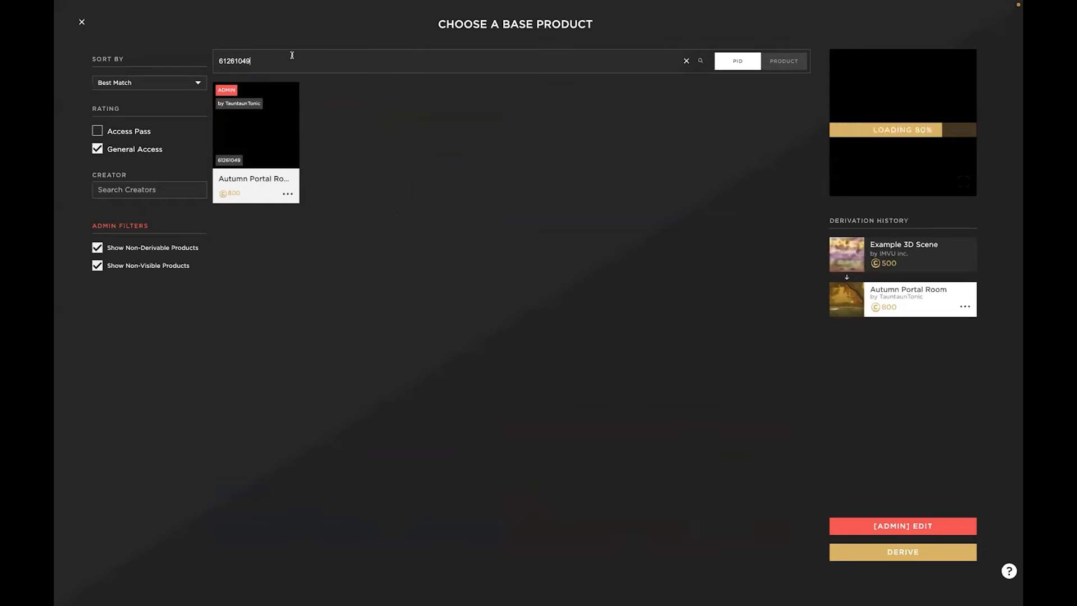
left_click(80, 21)
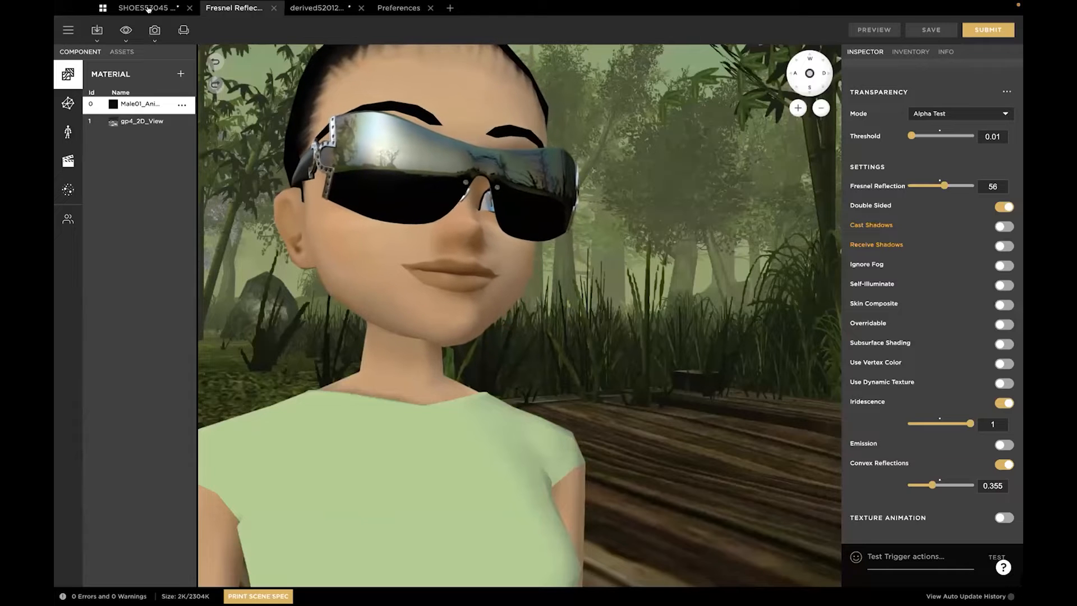
In the derived room project, examine the avatar among the colored light booths and bring up the environment's ambient light settings
left_click(300, 8)
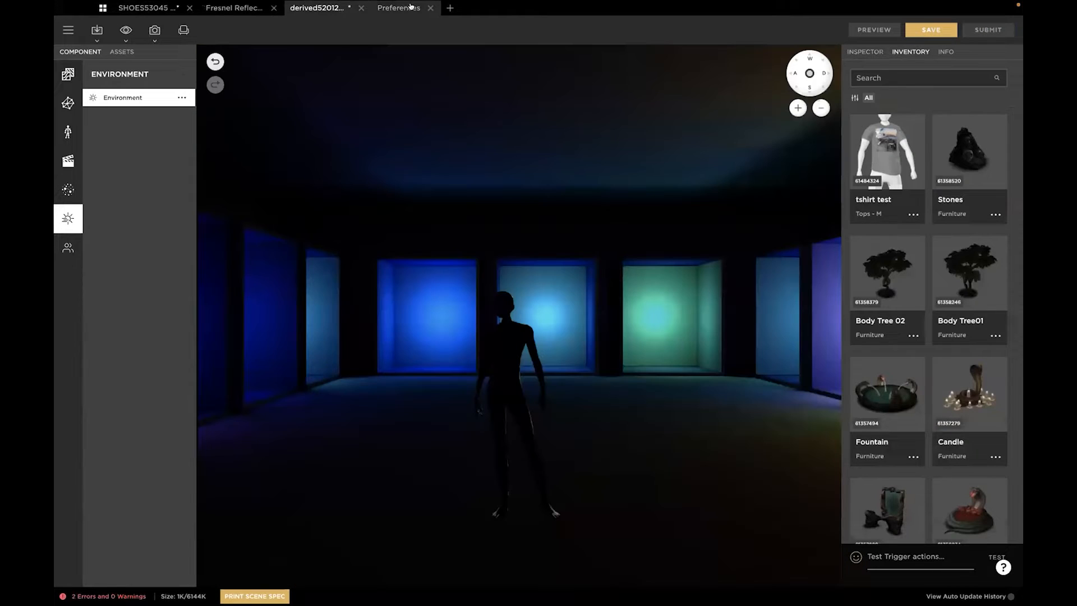
left_click_drag(466, 272, 574, 328)
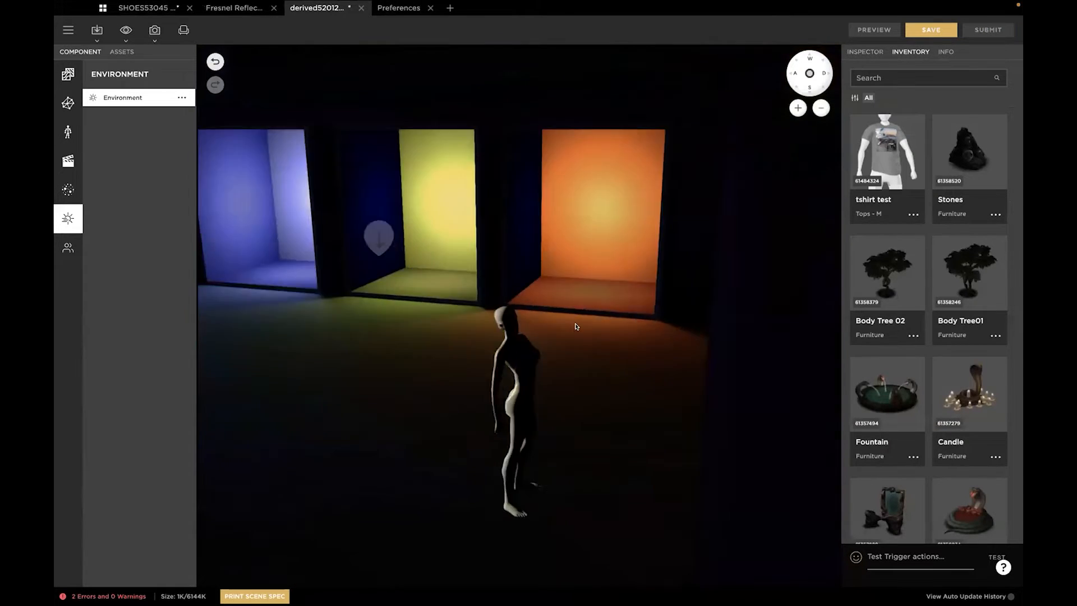
left_click_drag(491, 303, 381, 253)
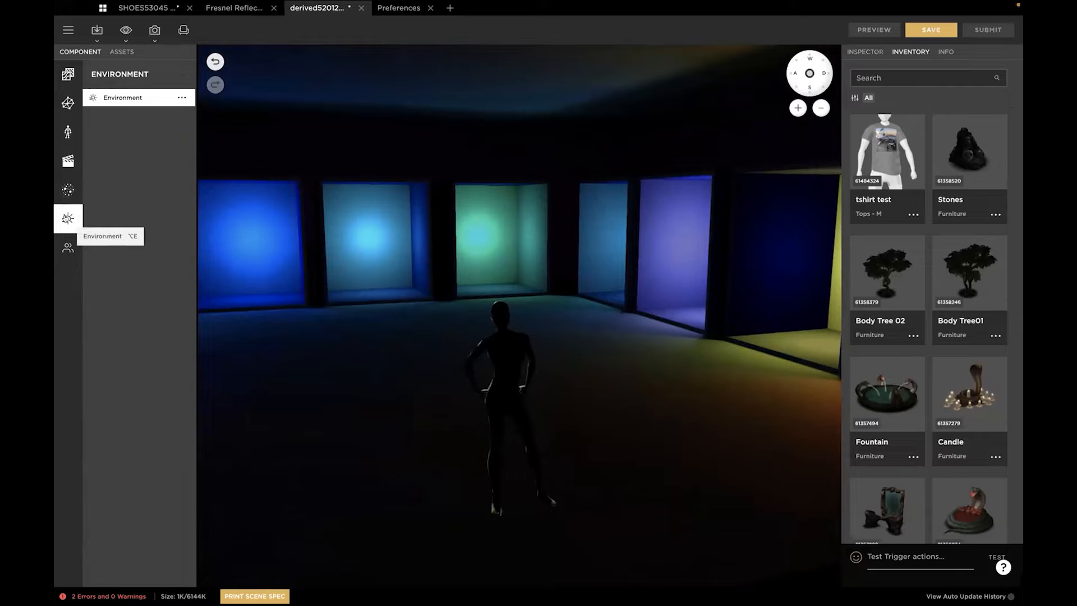
left_click(872, 52)
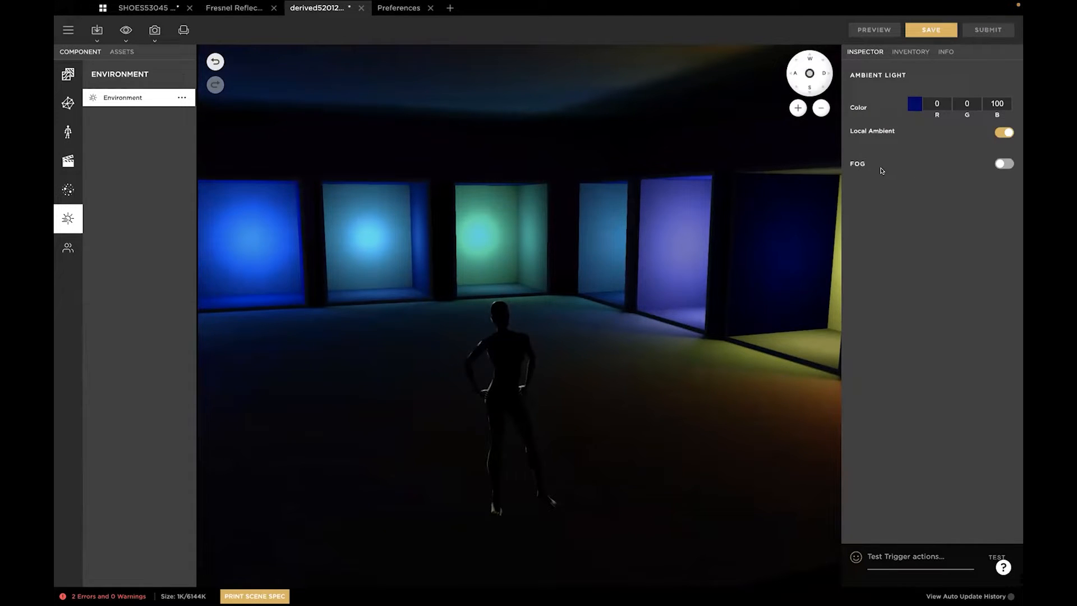
mouse_move(996, 130)
left_click_drag(587, 303, 684, 276)
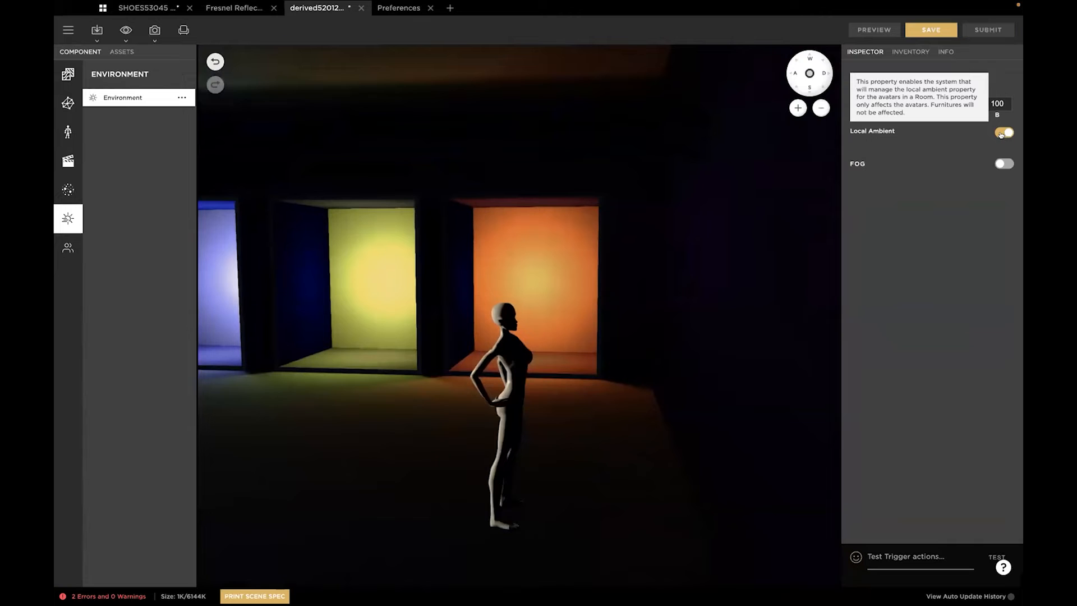
Turn off Local Ambient, preview the change, and move the avatar into the yellow booth to examine its lighting
left_click(1002, 133)
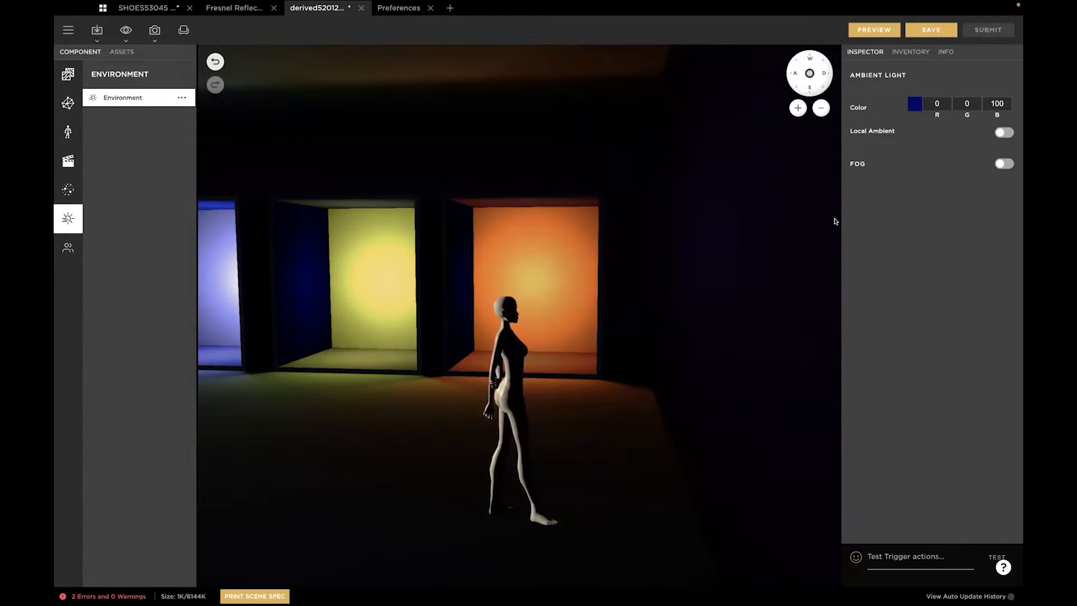
left_click(873, 26)
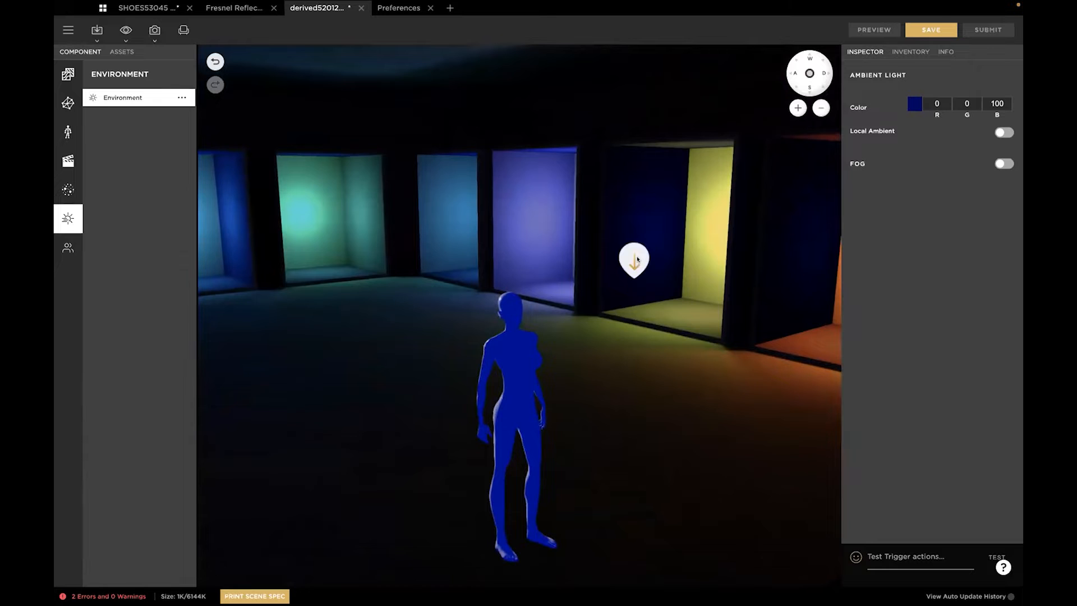
left_click(637, 259)
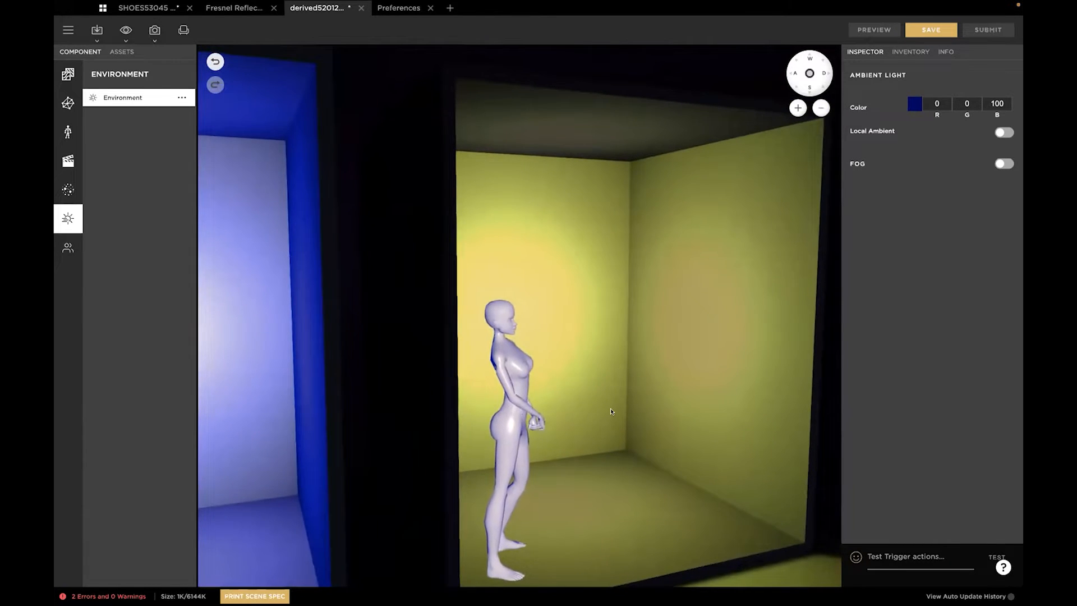
left_click_drag(612, 412, 567, 410)
scroll(568, 409, "down", 4)
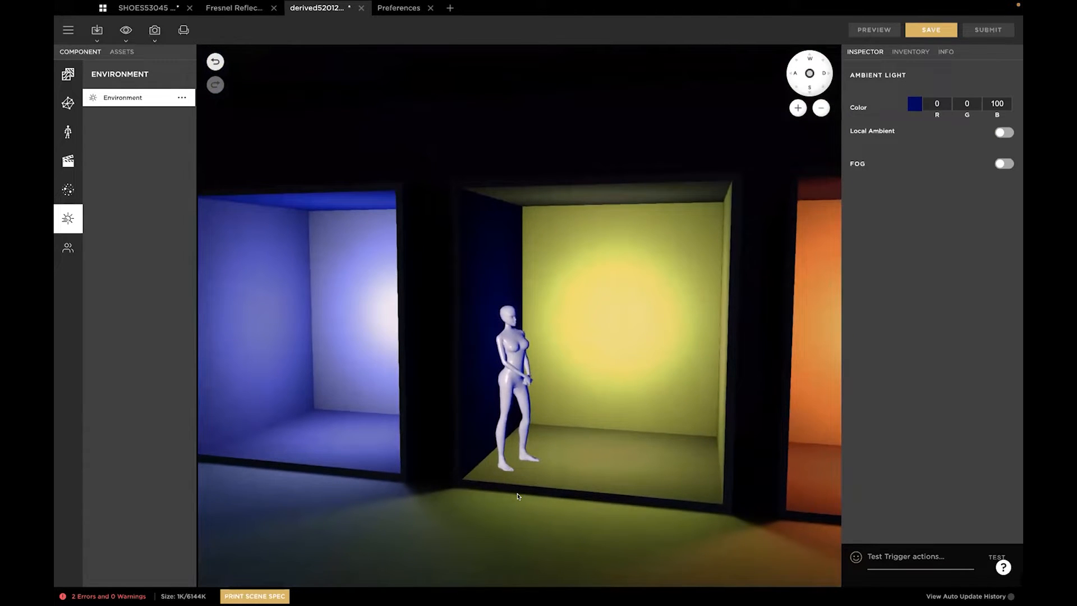
Turn Local Ambient back on, preview it, and examine the avatar's lighting in the yellow booth
left_click(1002, 132)
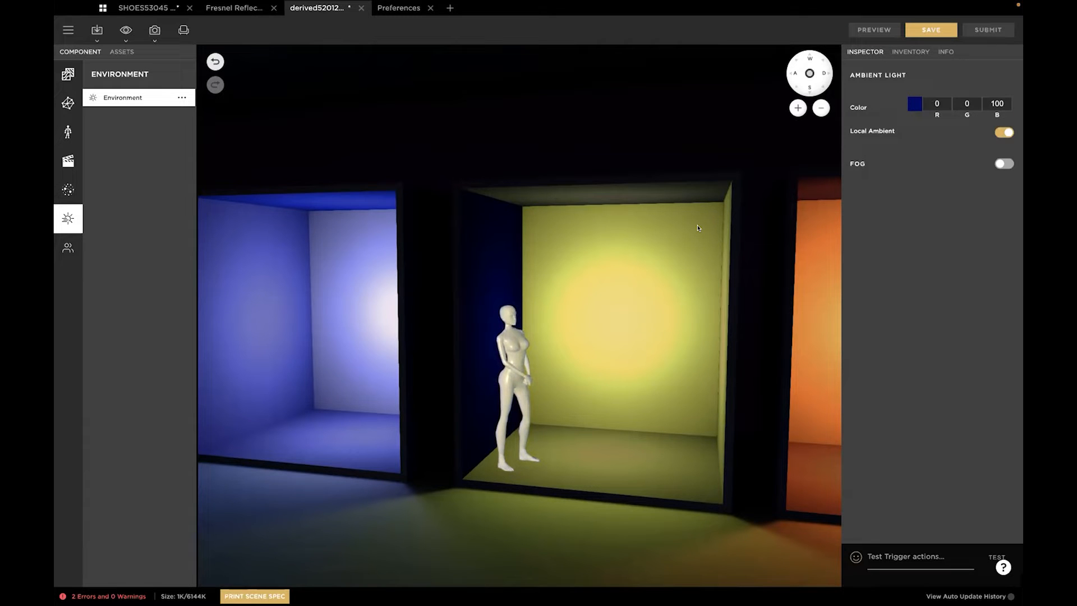
scroll(537, 320, "up", 5)
mouse_move(551, 313)
left_mouse_down()
mouse_move(587, 311)
mouse_move(558, 308)
left_mouse_up()
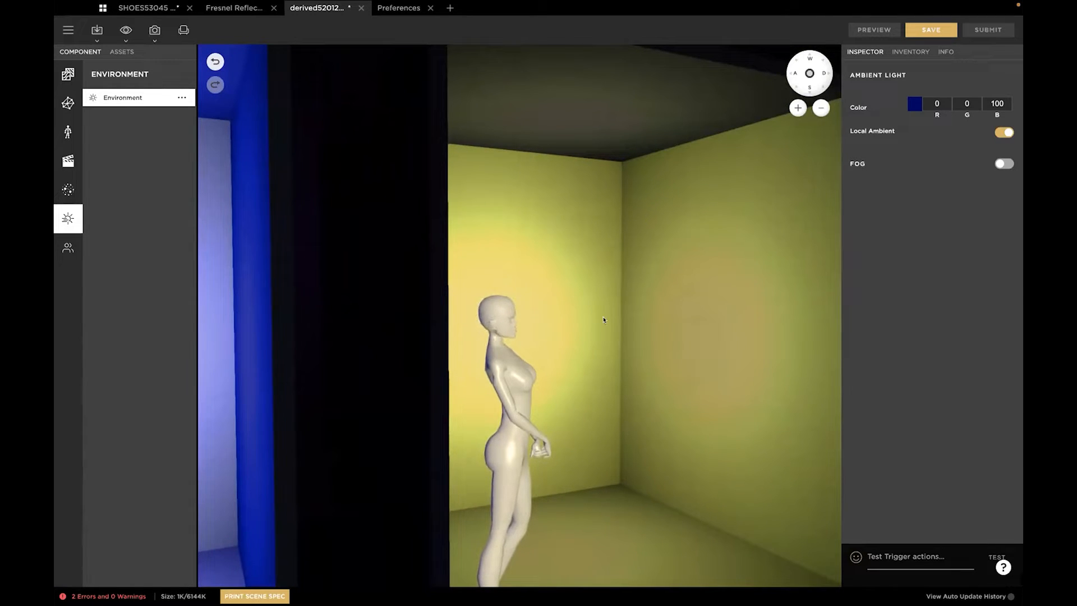
scroll(631, 350, "down", 10)
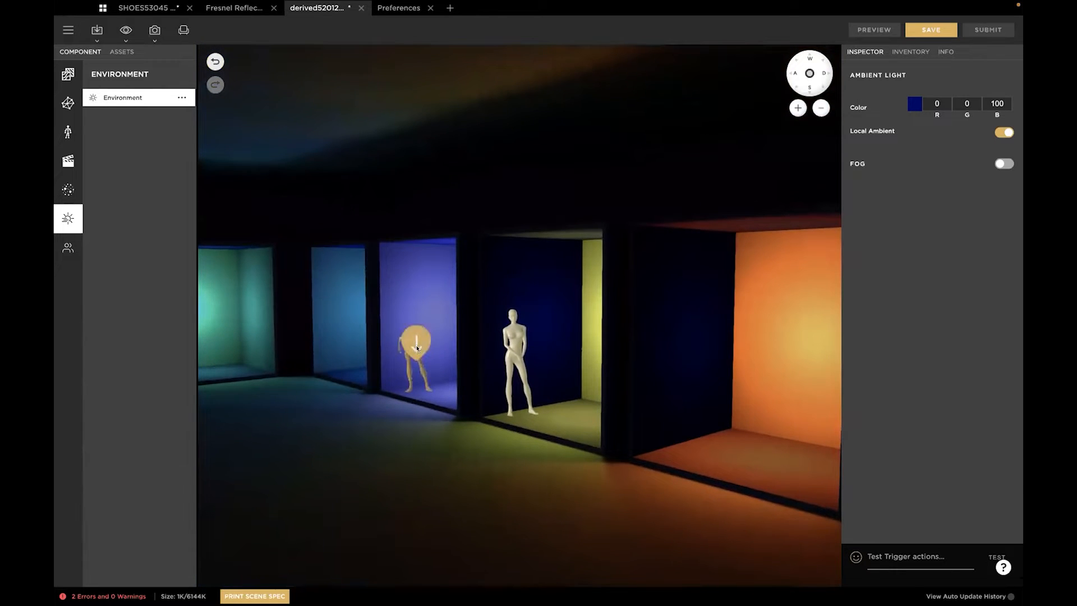
Move the avatar into the violet booth and examine its lighting up close and from farther away
left_click(417, 346)
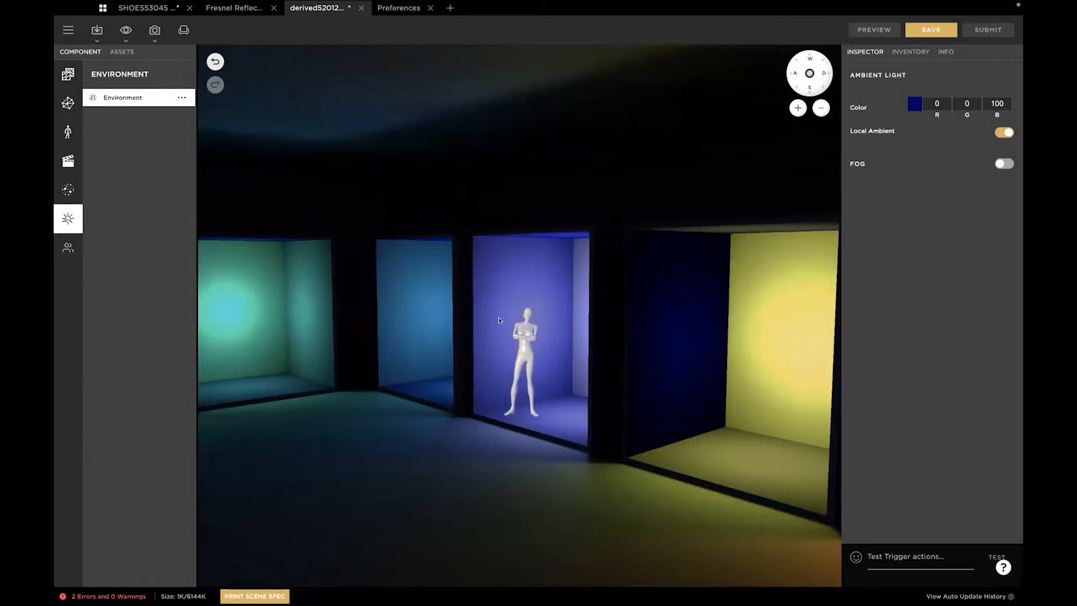
left_click_drag(444, 318, 473, 317)
scroll(474, 317, "up", 5)
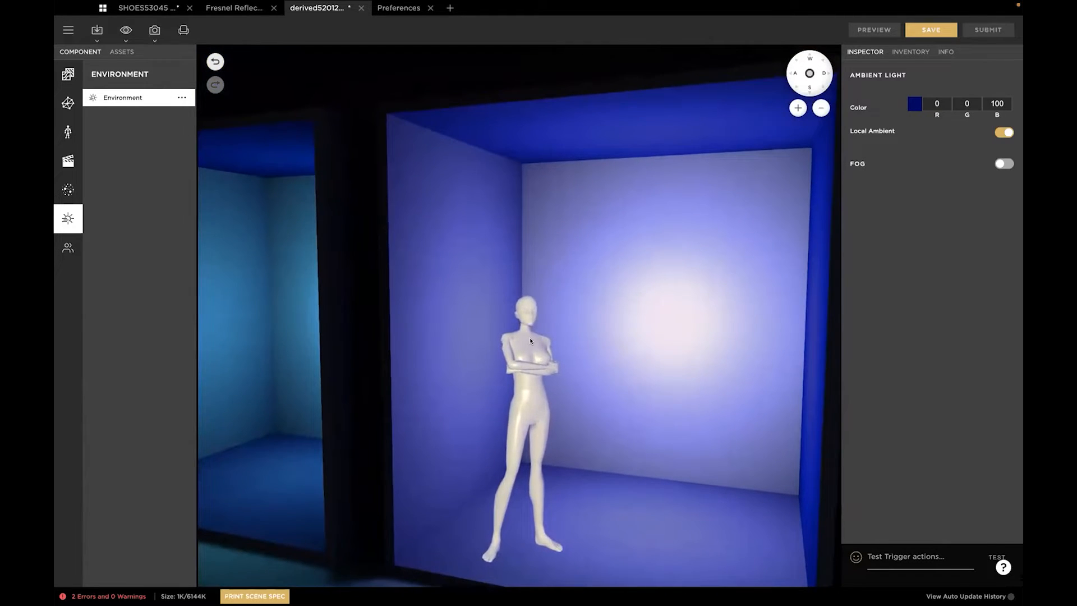
scroll(530, 338, "down", 5)
scroll(530, 337, "down", 2)
left_click_drag(604, 336, 557, 338)
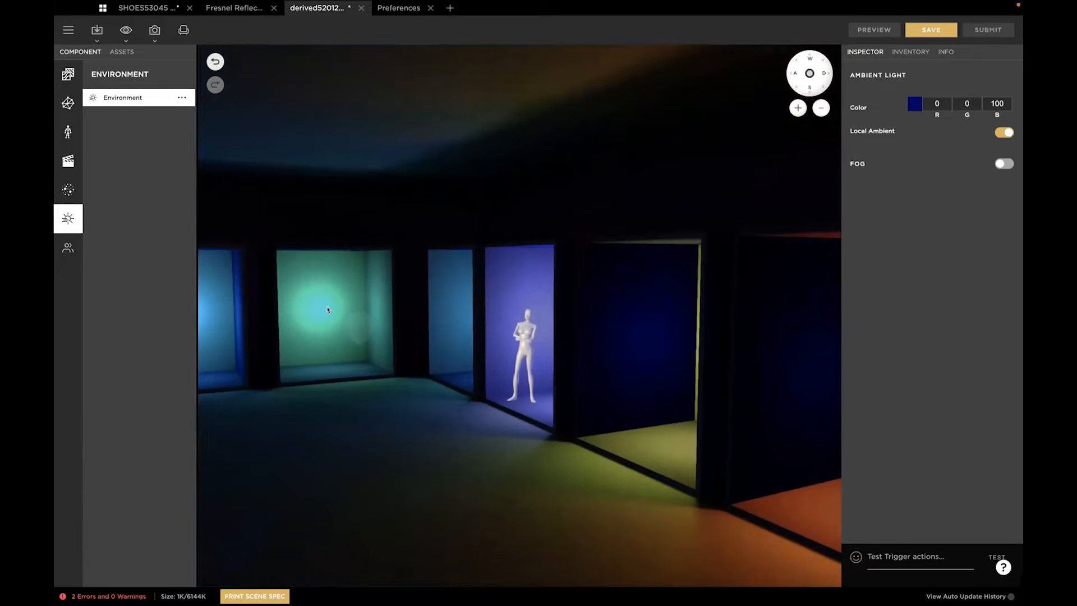
Move the avatar into the green booth and examine how the local light affects it
left_click(363, 329)
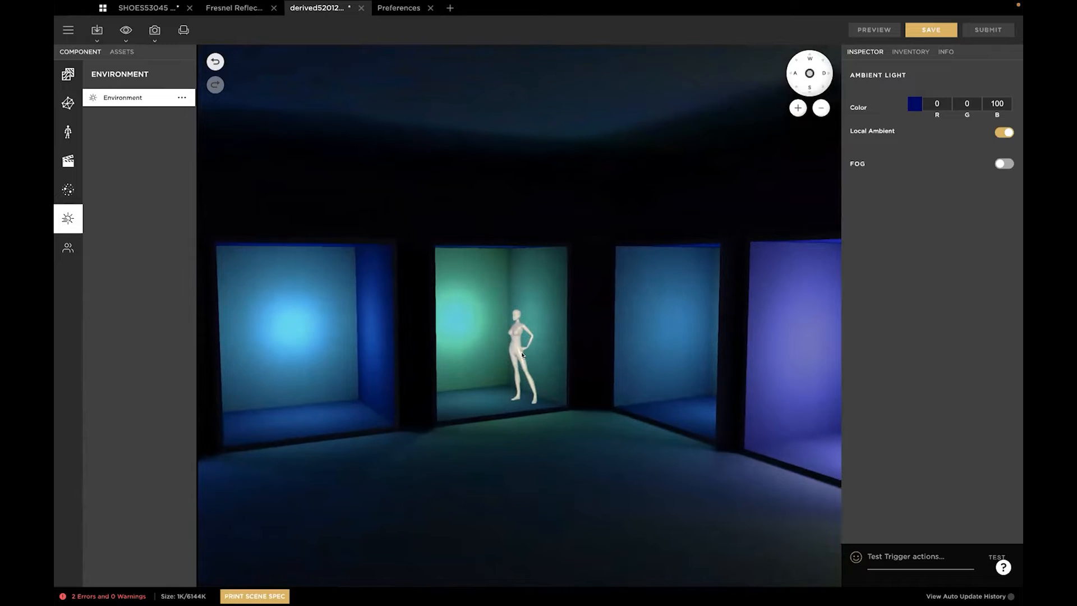
scroll(522, 355, "up", 5)
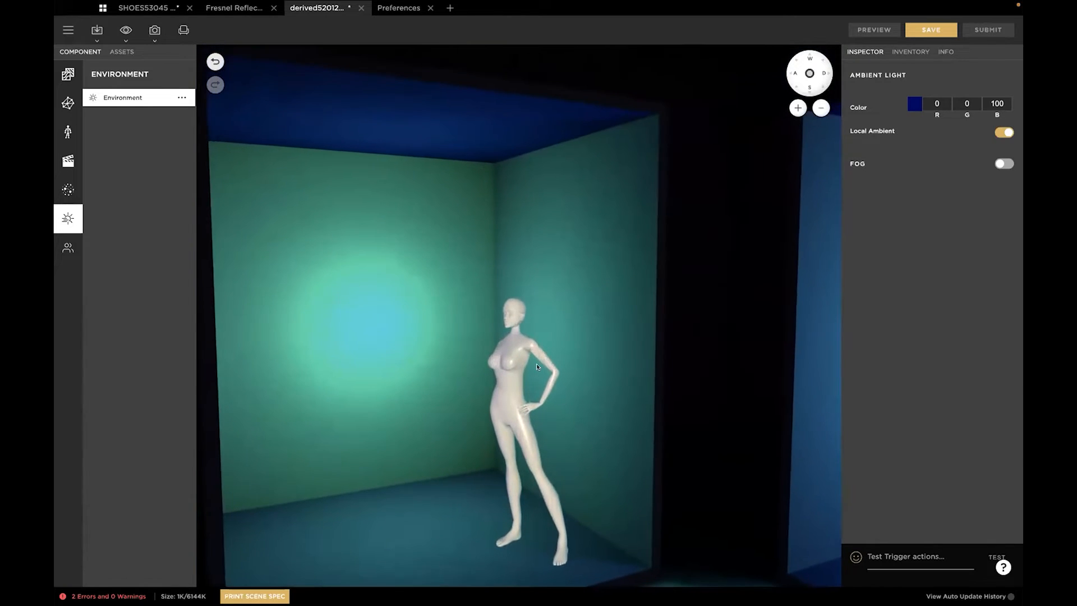
scroll(510, 387, "down", 5)
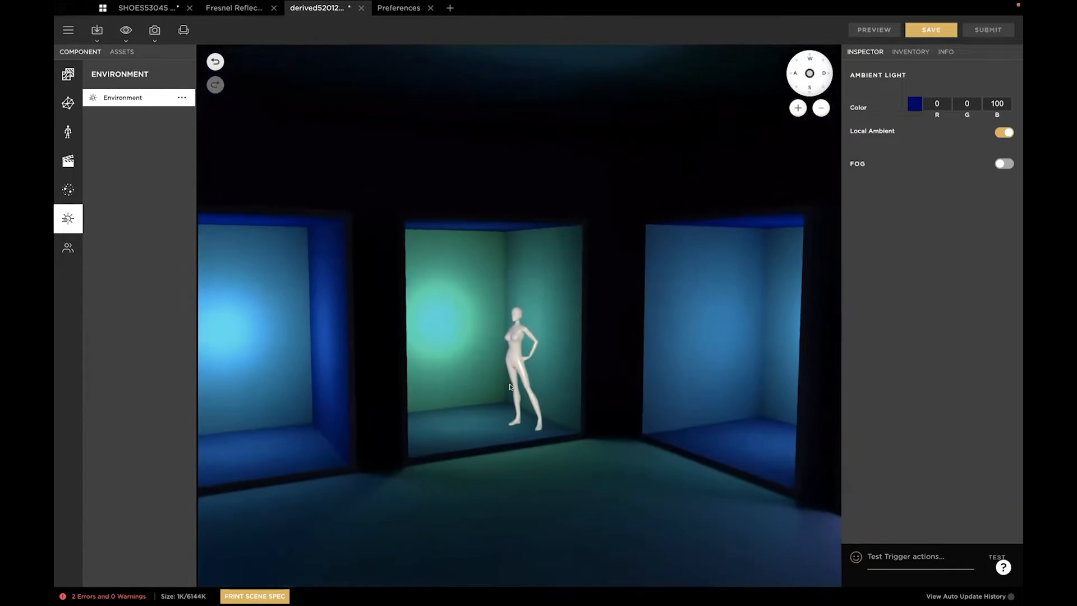
left_click_drag(510, 387, 480, 387)
scroll(276, 328, "down", 3)
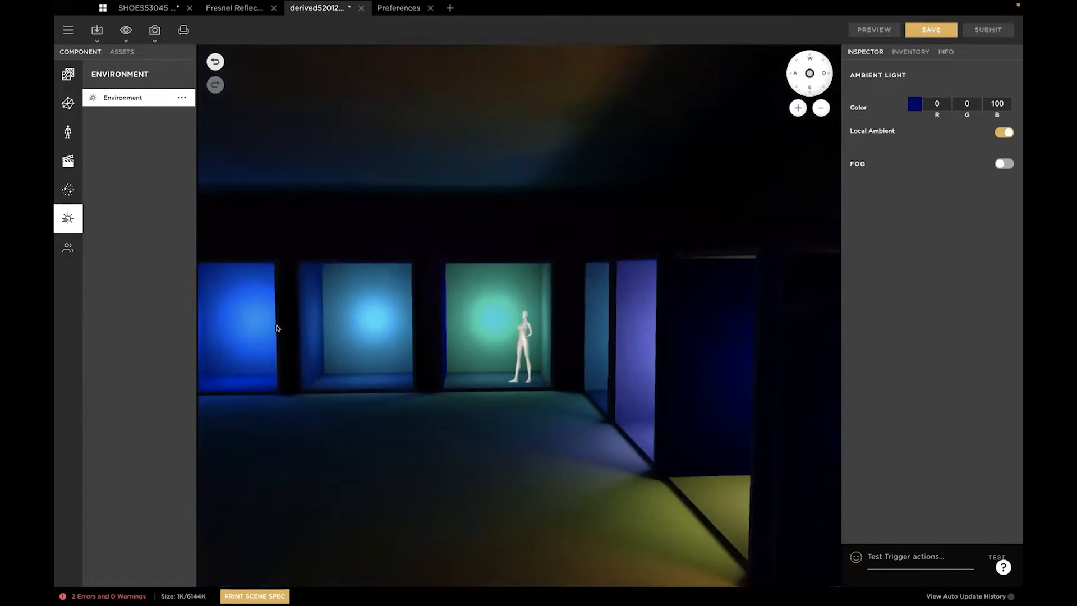
Move the avatar into the bright blue booth and examine the light on its body from behind
left_click(281, 338)
scroll(492, 327, "up", 5)
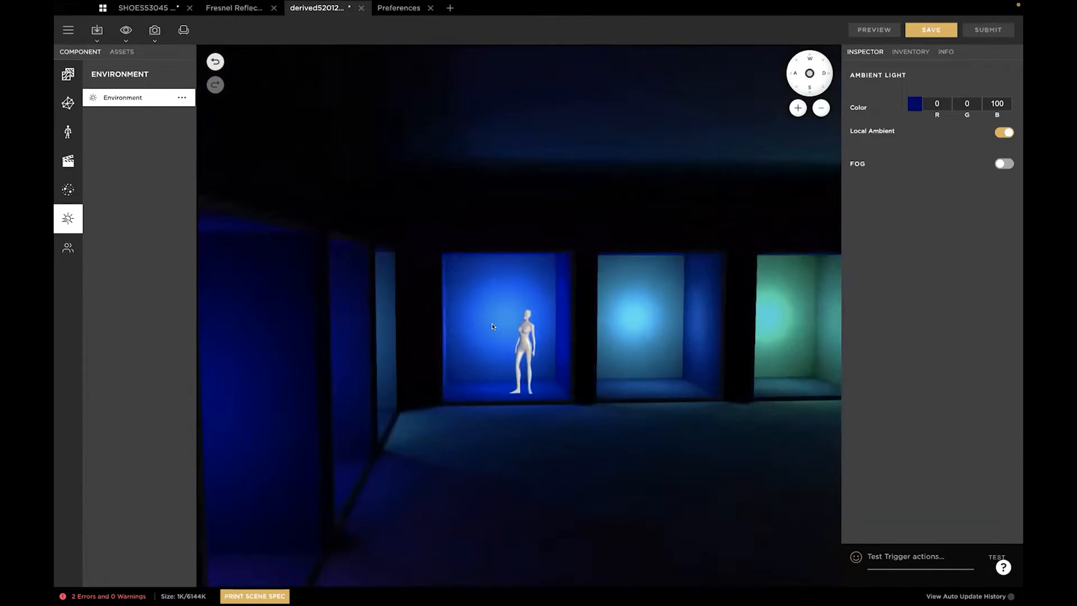
left_click_drag(492, 327, 388, 327)
left_click_drag(492, 330, 719, 312)
scroll(589, 329, "up", 5)
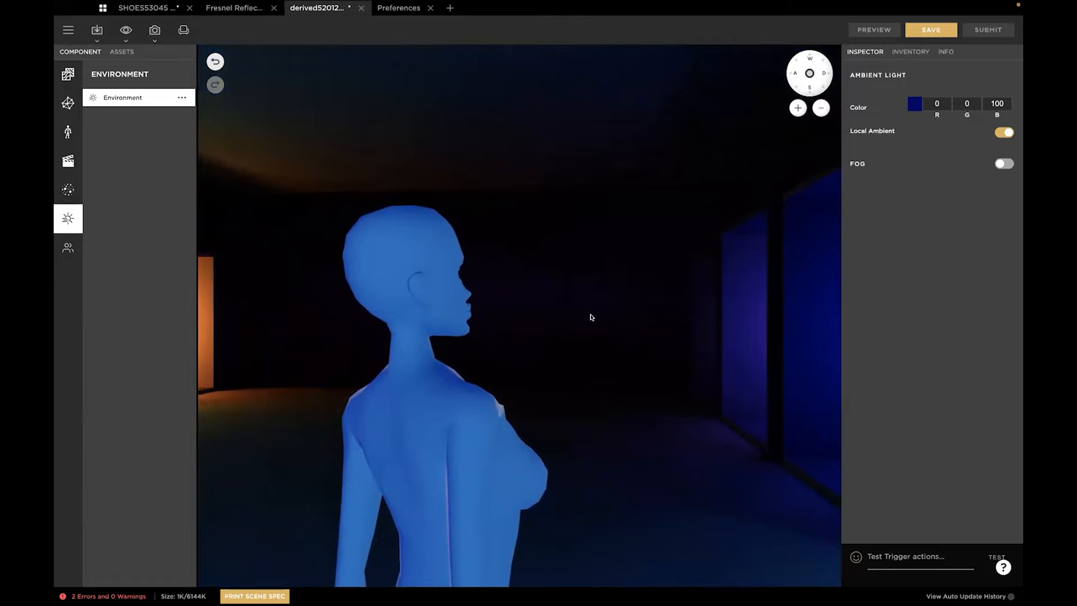
Move the avatar into the orange booth and examine its local ambient lighting from near and far
left_click_drag(591, 318, 546, 325)
left_click(559, 321)
left_click_drag(644, 387, 587, 386)
scroll(587, 389, "down", 5)
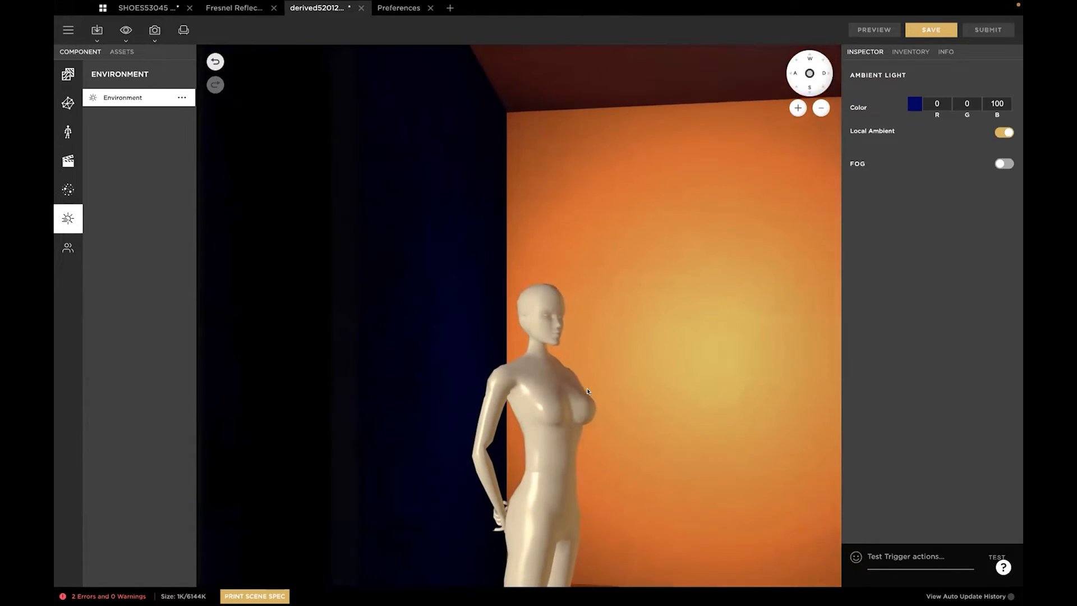
scroll(604, 323, "down", 5)
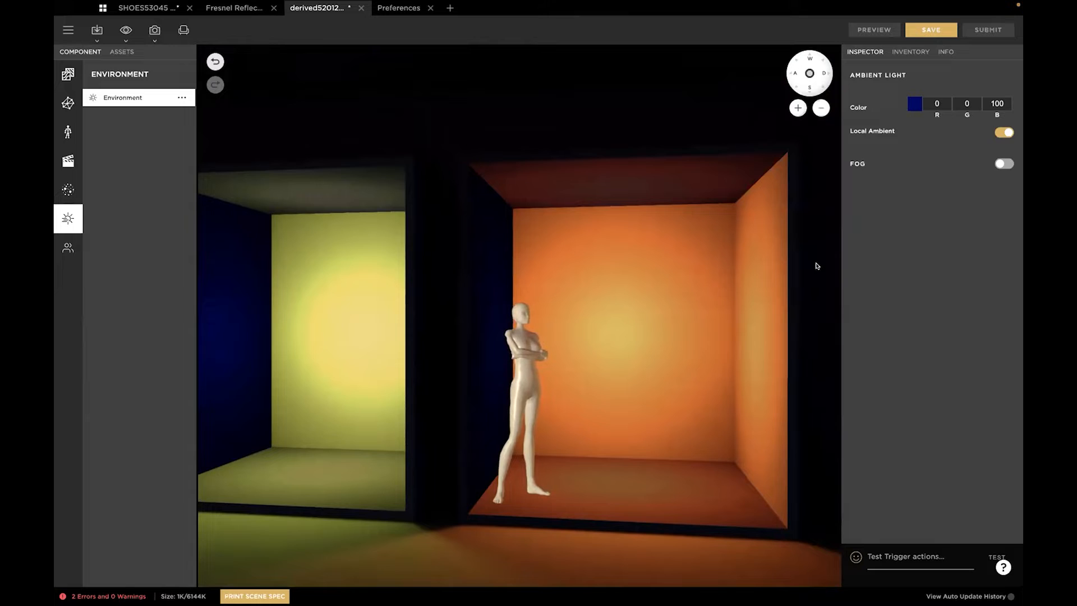
mouse_move(994, 131)
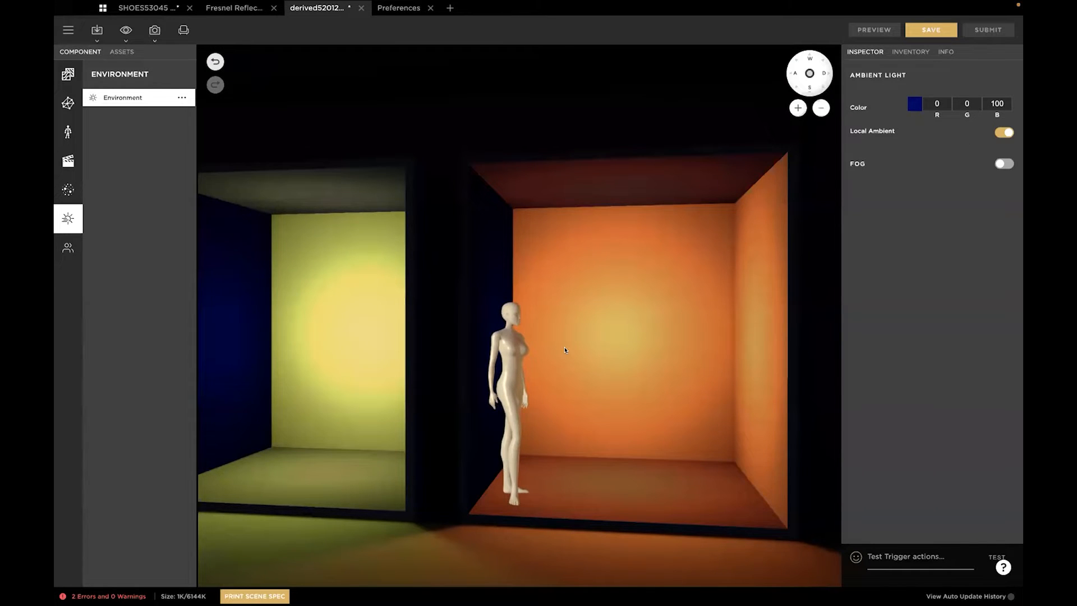
scroll(565, 350, "down", 3)
left_click_drag(563, 341, 578, 345)
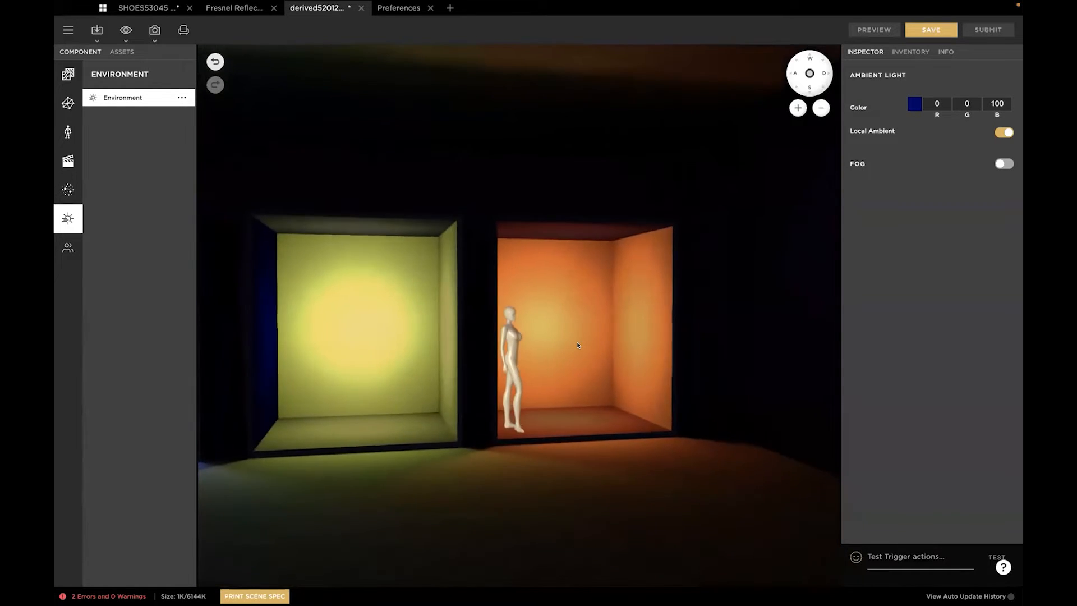
scroll(577, 345, "up", 3)
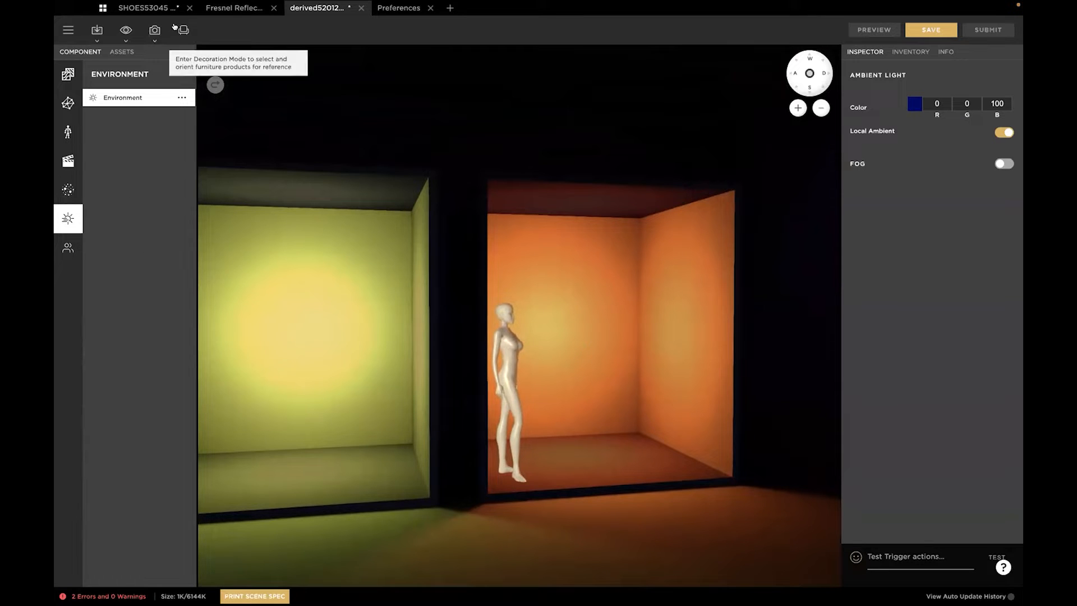
Close Preferences, open the Autumn Portal room draft for editing, and orbit around its avatar
left_click(225, 9)
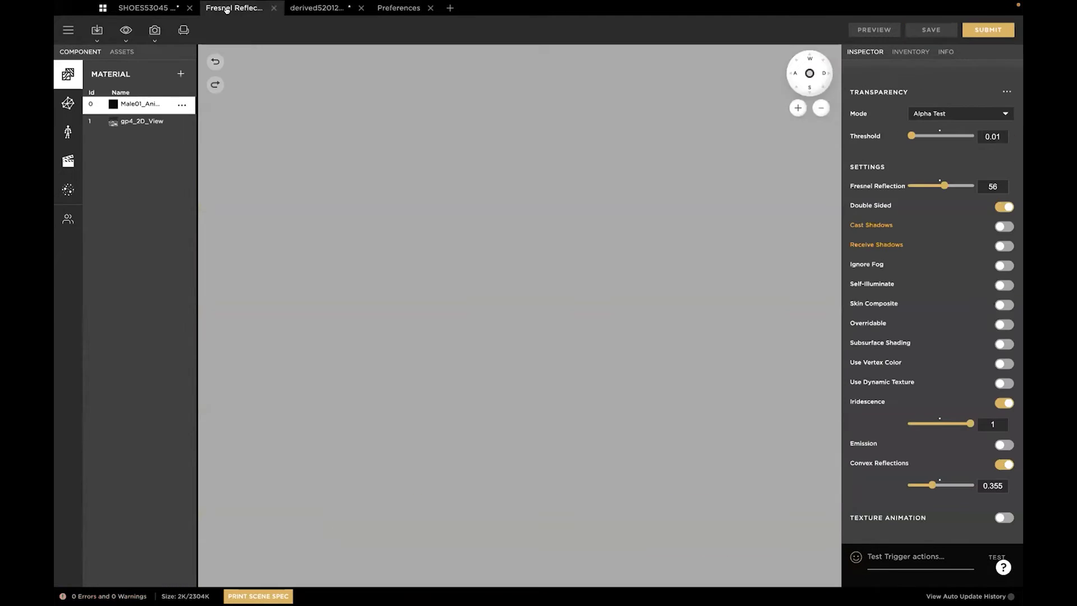
left_click(153, 9)
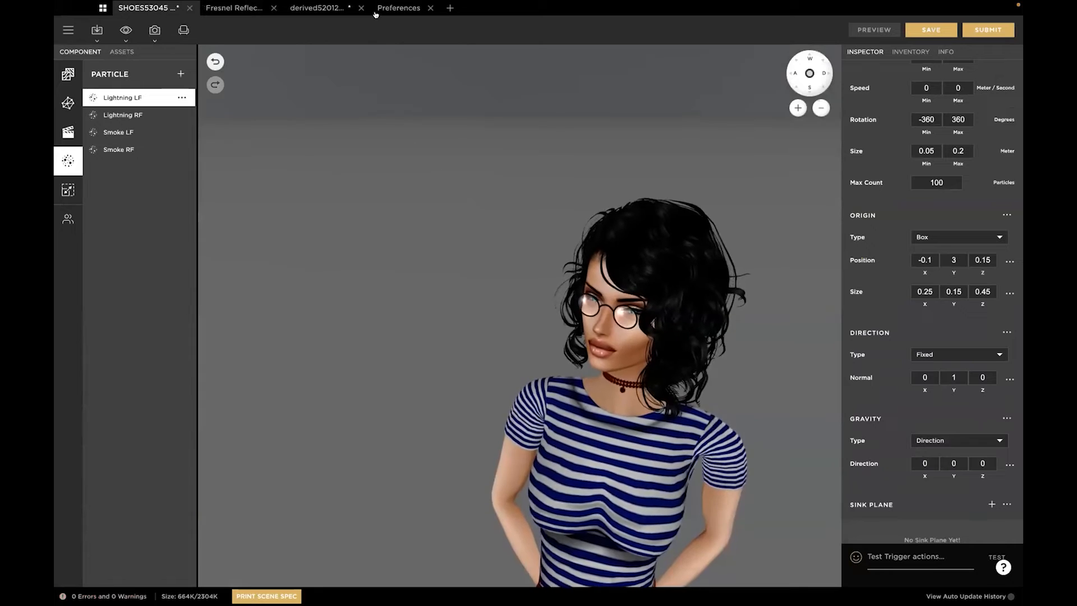
left_click(399, 8)
left_click(311, 9)
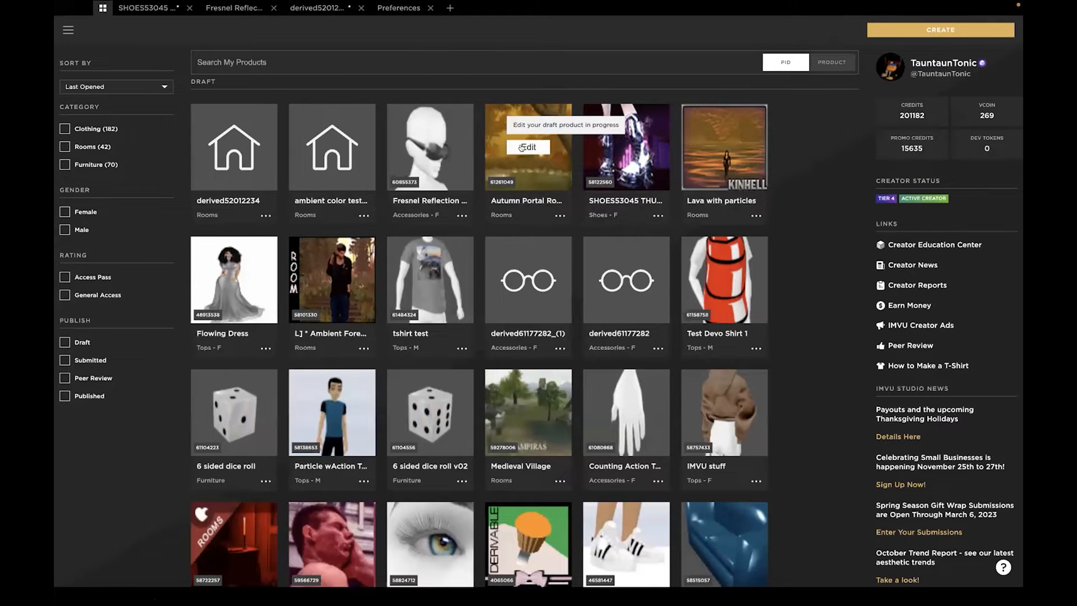
left_click(508, 147)
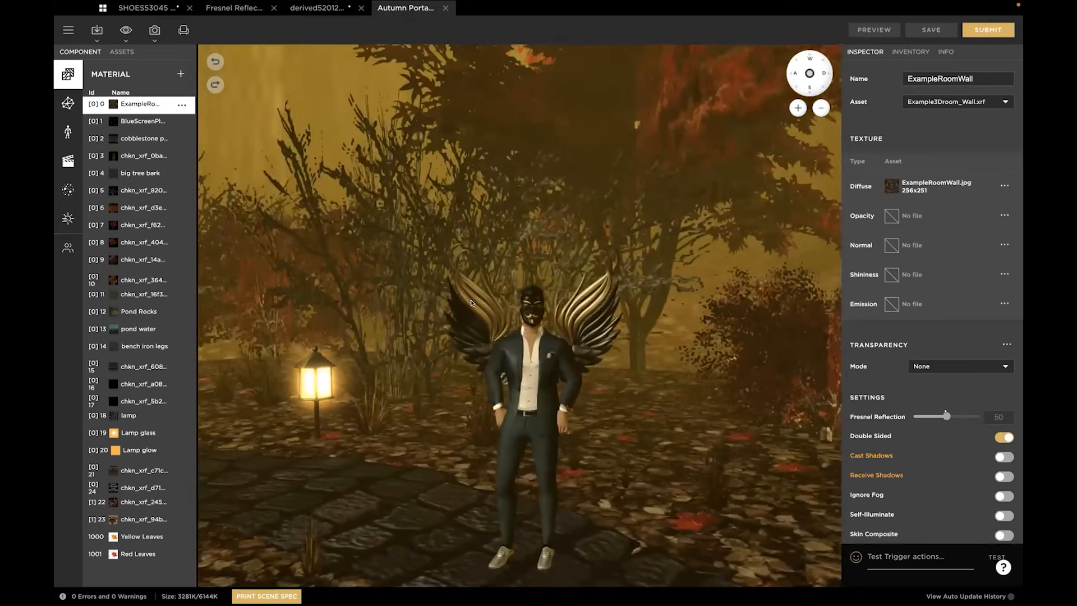
left_click_drag(439, 291, 337, 286)
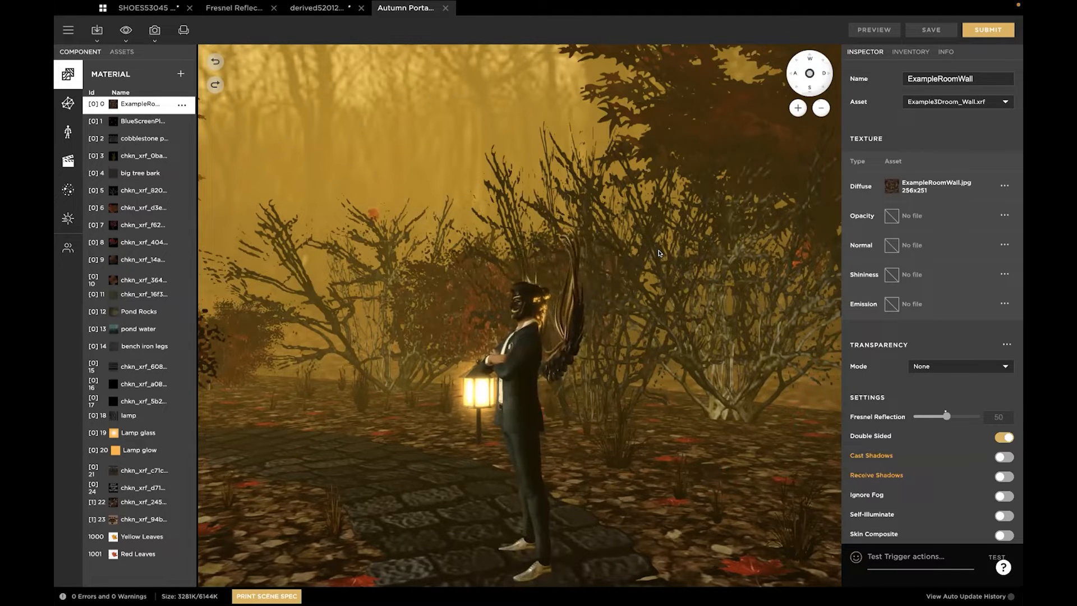
Step down through the room's material list one by one from ExampleRoomWall to pond water, viewing each material's settings
key("Down")
key("Up")
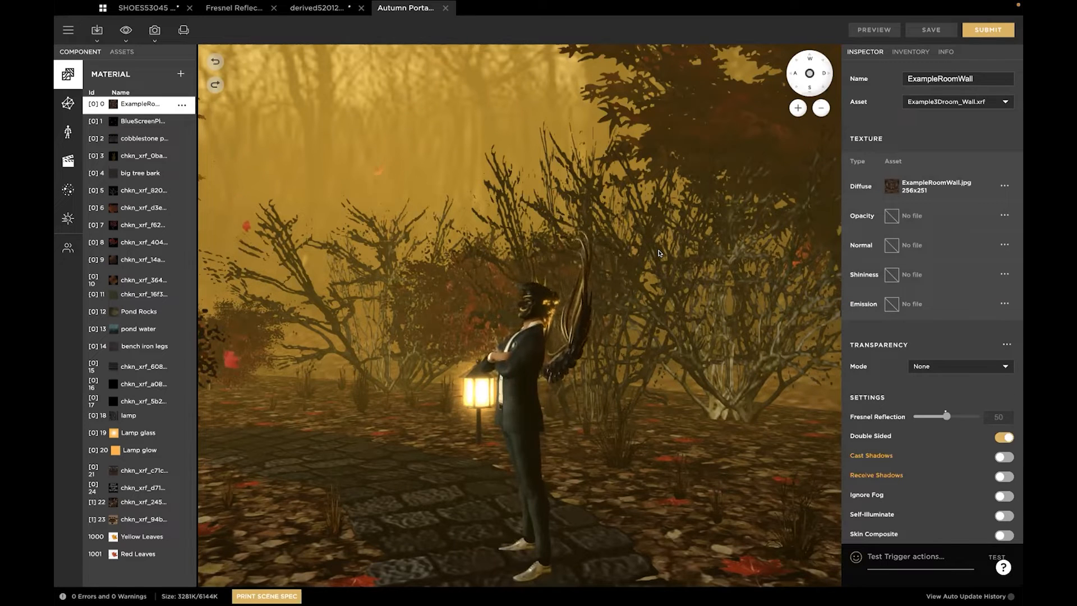
key("Down")
key("Down")
key("Down")
key("Down")
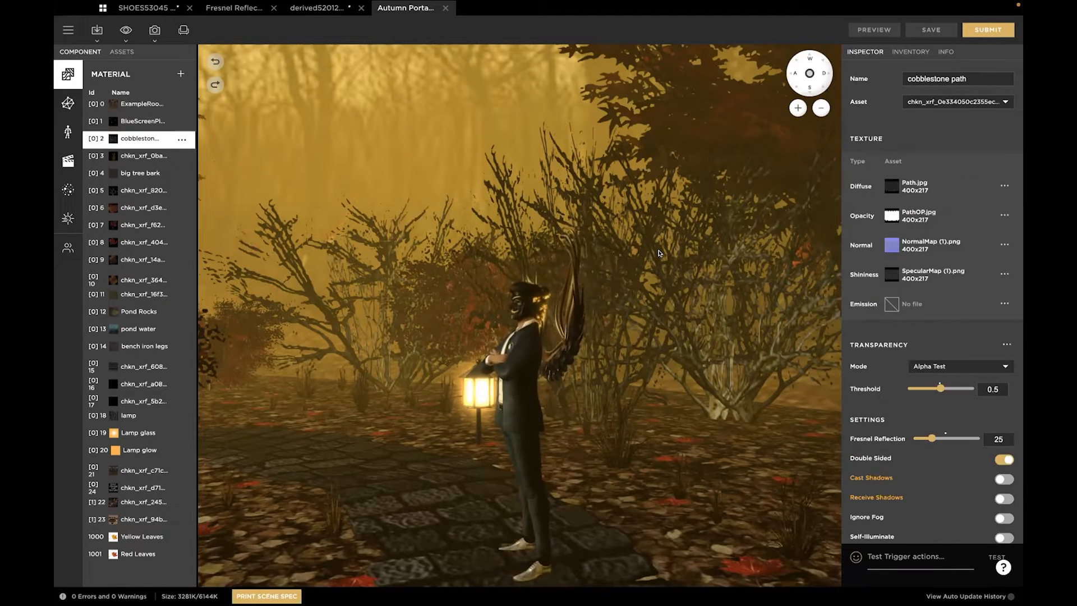
key("Down")
key("Down")
key("Down")
key("Down")
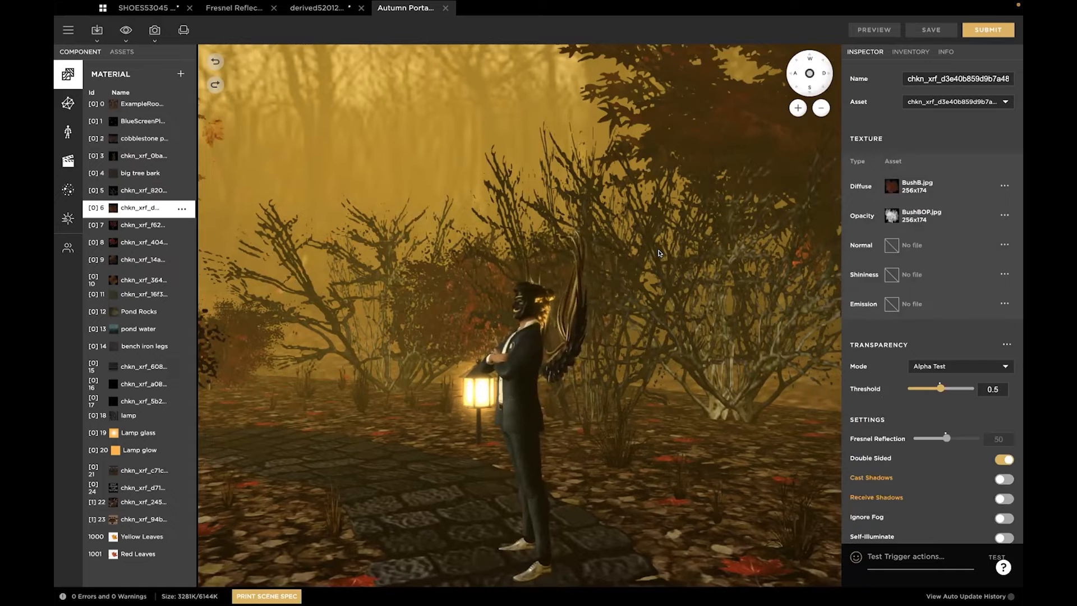
key("Down")
key("Down")
key("Down")
key("Down")
key("Down")
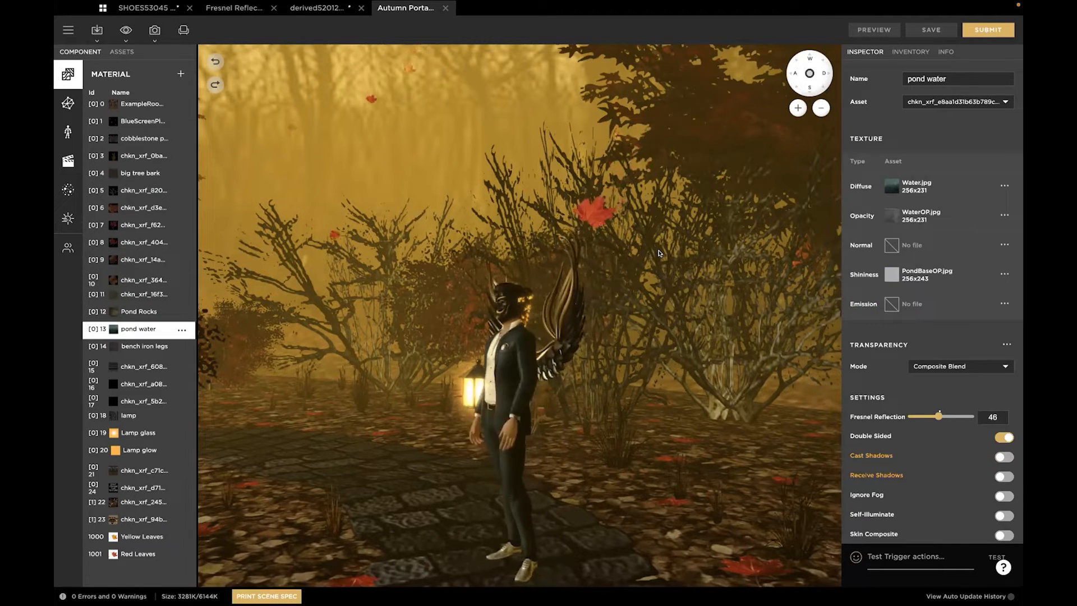
Return to the ExampleRoomWall material and step through the following entries, ending on the cobblestone path material
left_click(143, 105)
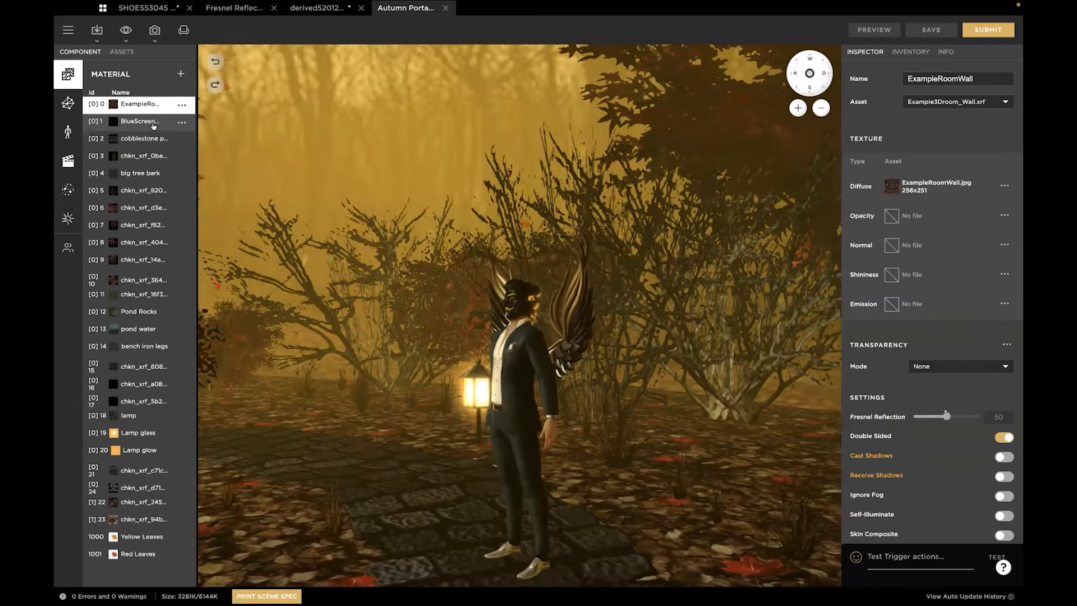
key("Down")
key("Down")
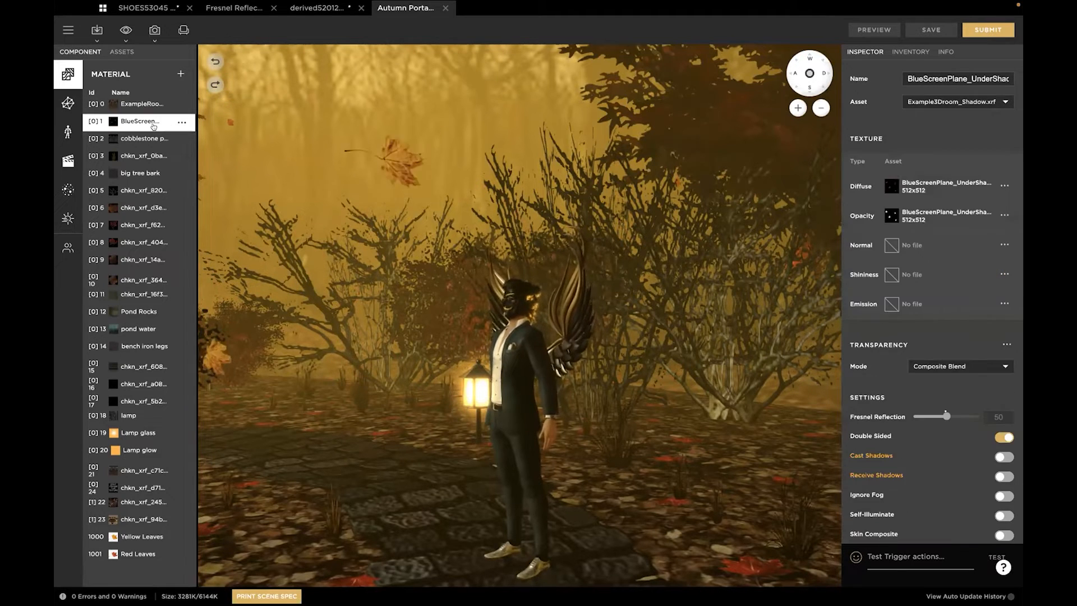
key("Down")
key("Down")
key("Down")
key("Up")
key("Up")
key("Up")
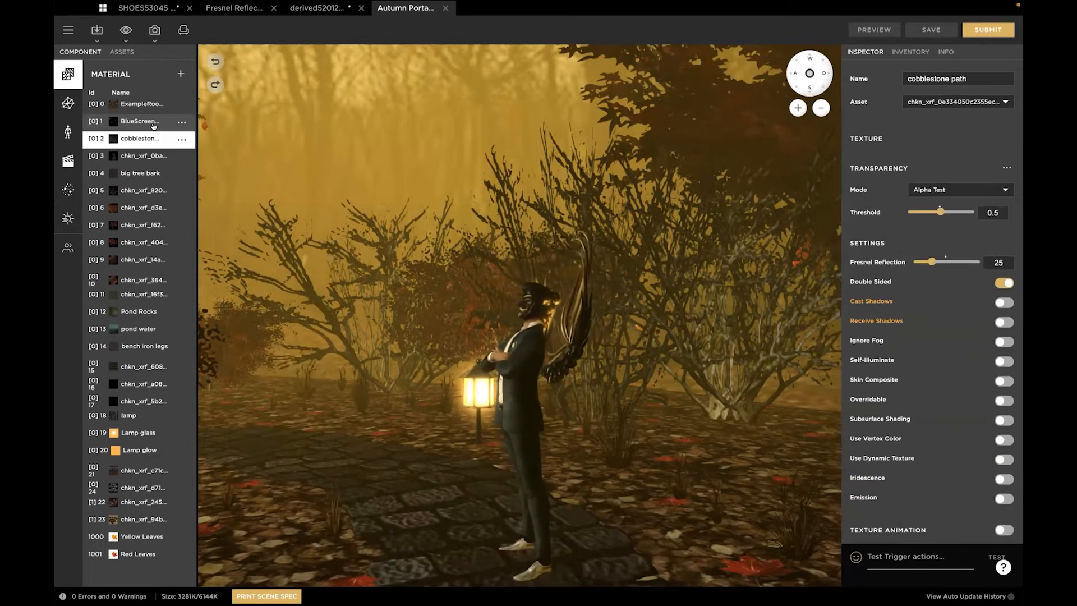
key("Right")
key("Left")
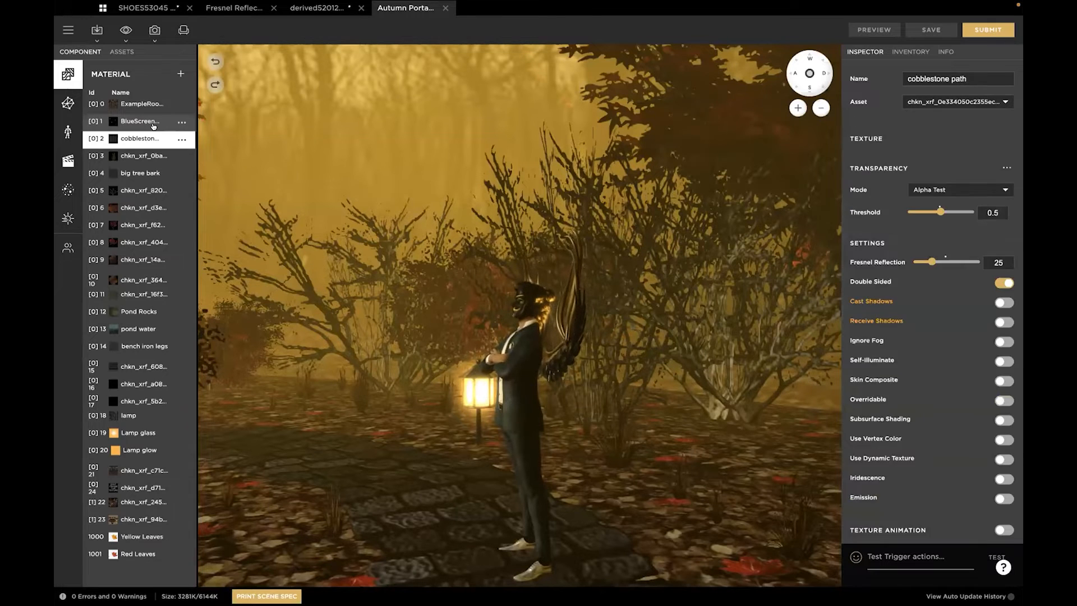
key("Right")
key("Right")
key("Right")
key("Left")
key("Left")
key("Left")
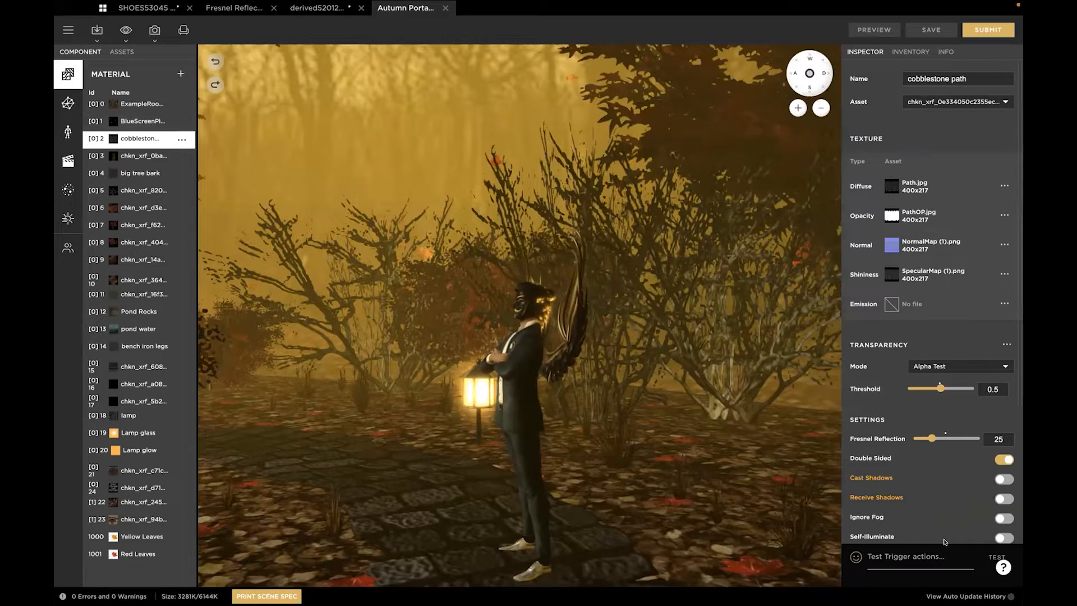
Open the Keyboard Shortcuts reference, review it through the Camera section, and close it
left_click(1004, 567)
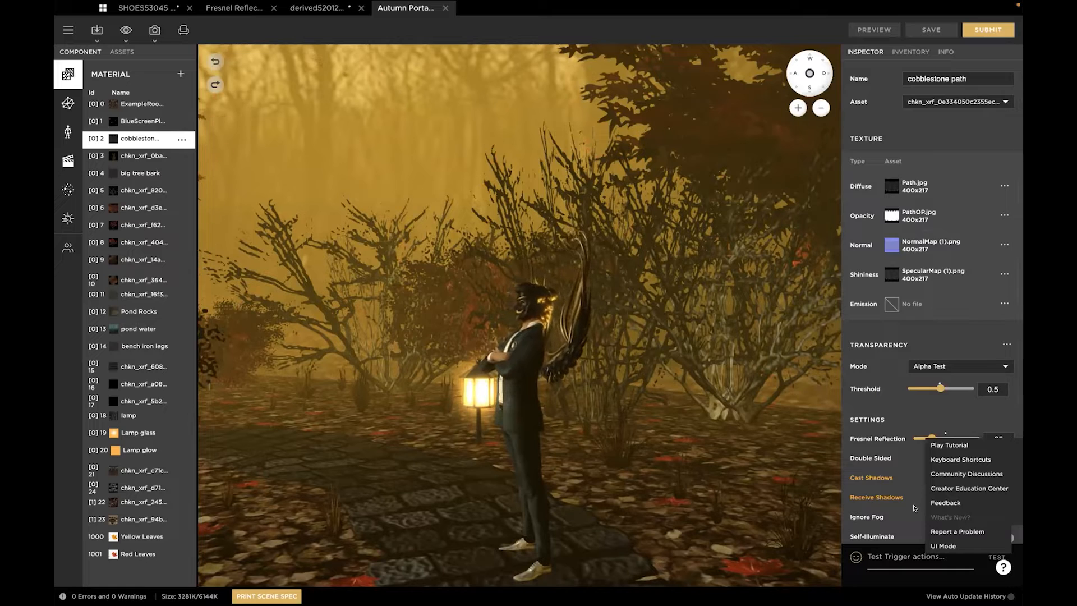
left_click(969, 459)
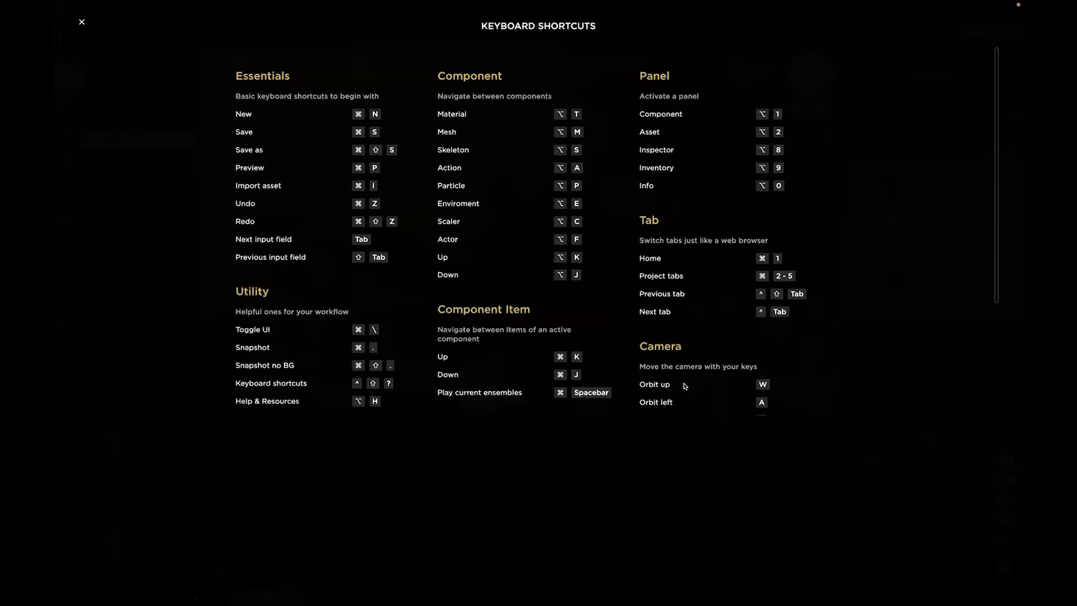
scroll(689, 384, "down", 3)
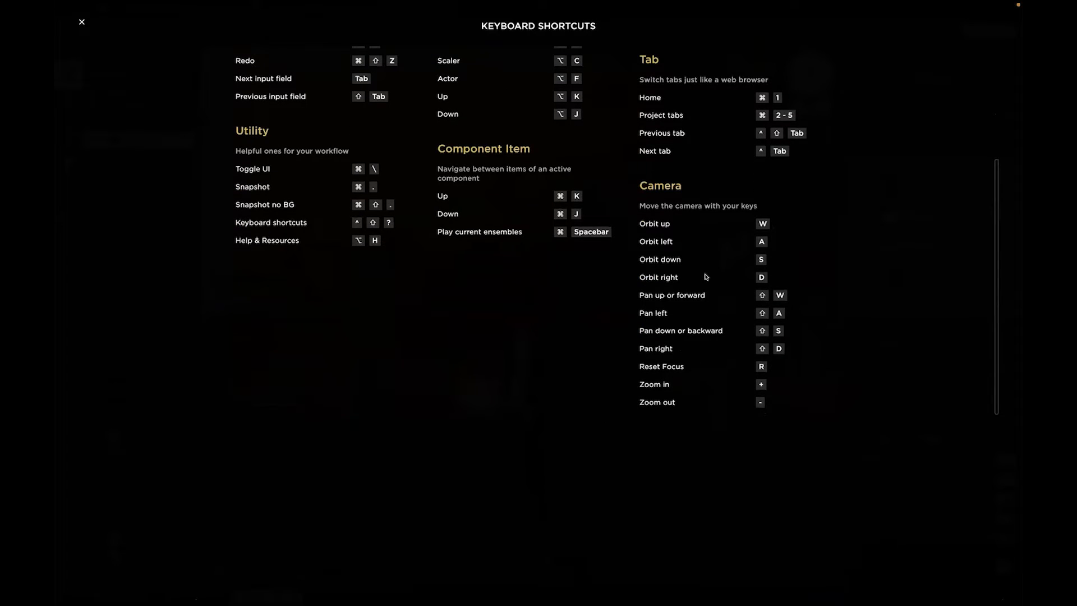
scroll(620, 181, "up", 3)
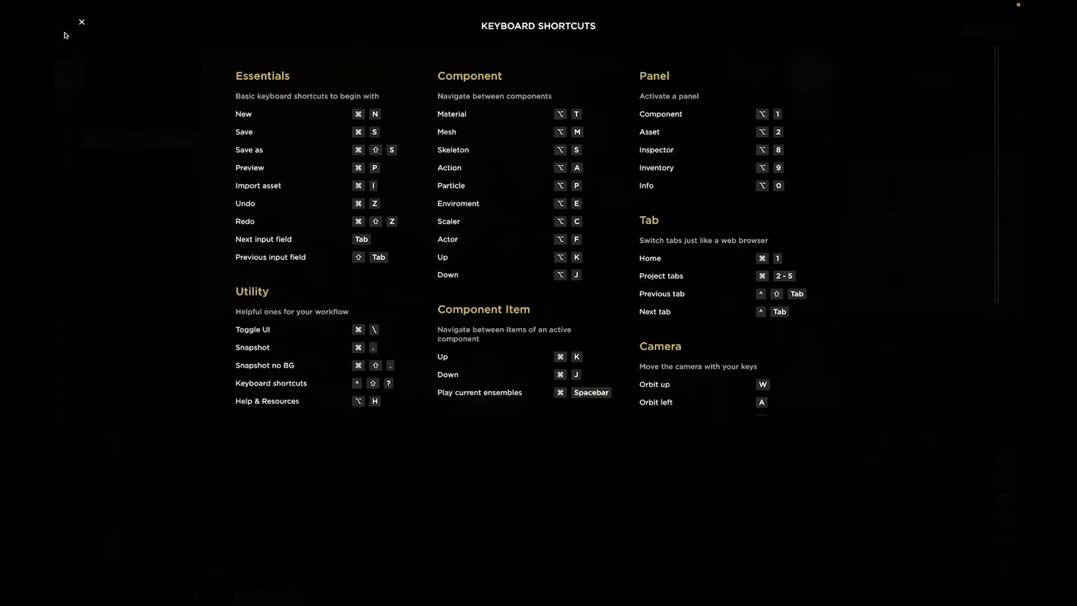
left_click(80, 21)
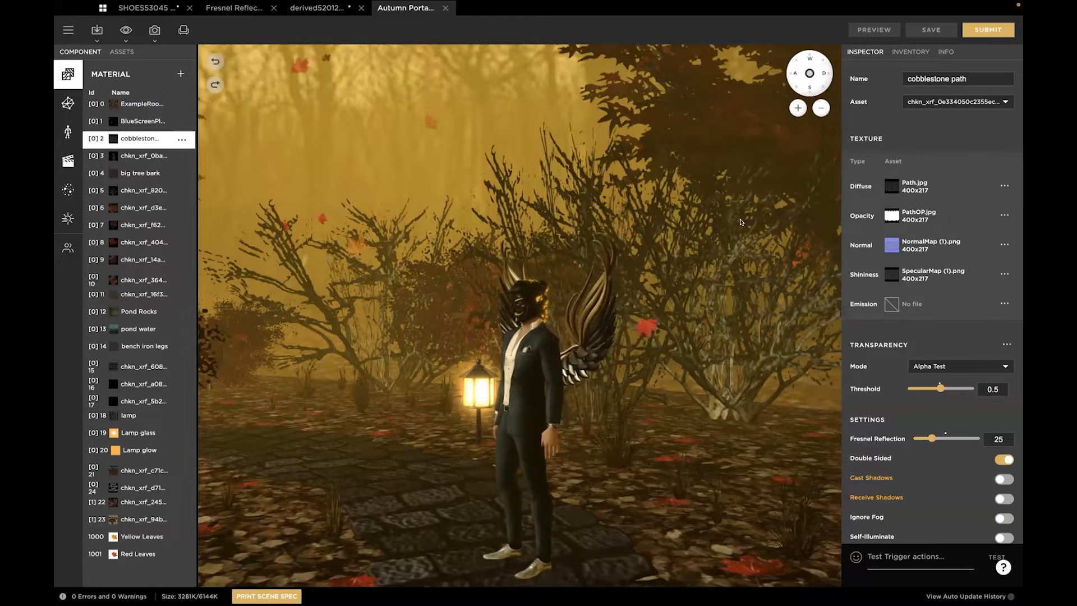
Browse the unfiltered product inventory in the Autumn Portal room and view the avatar from the front
left_click(906, 52)
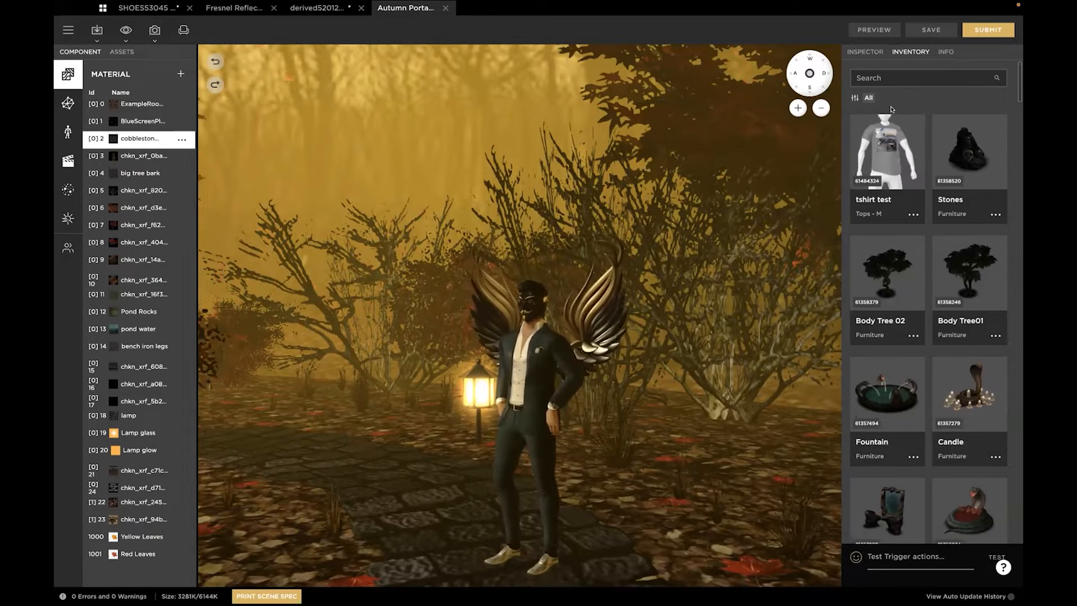
scroll(613, 274, "down", 5)
scroll(612, 275, "up", 3)
left_click_drag(613, 274, 427, 264)
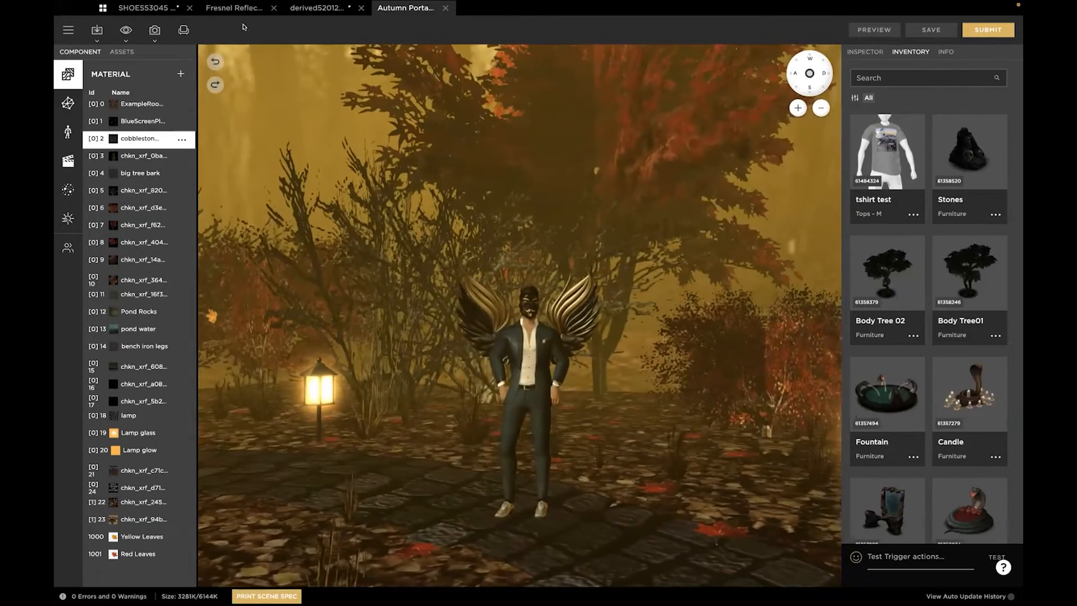
In the SHOES53045 project, filter the inventory to Rooms and add the Loft Apartment decorated room to the scene
left_click(143, 8)
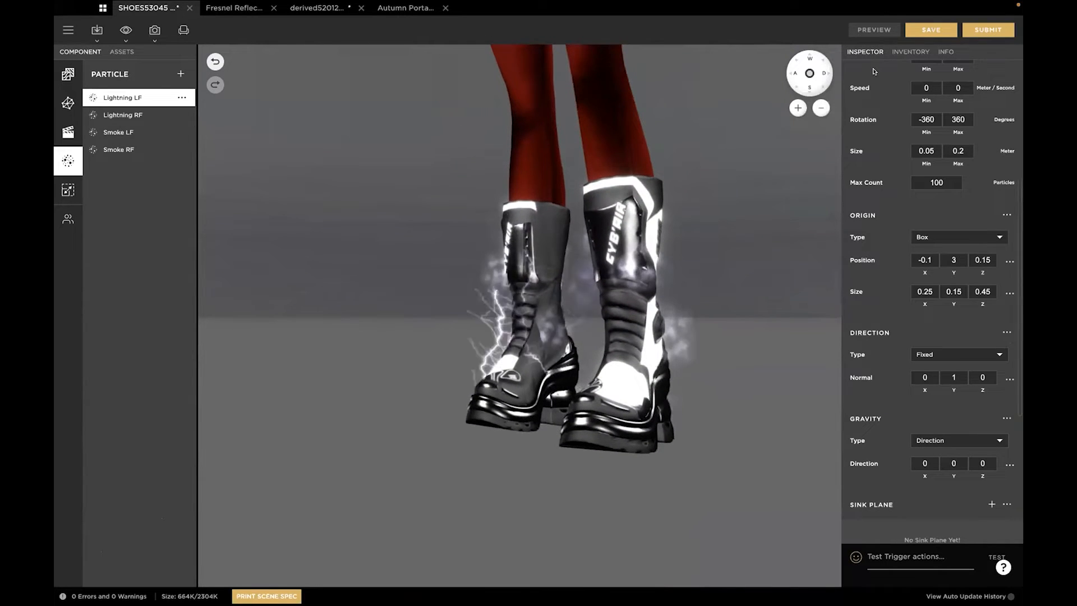
left_click(910, 52)
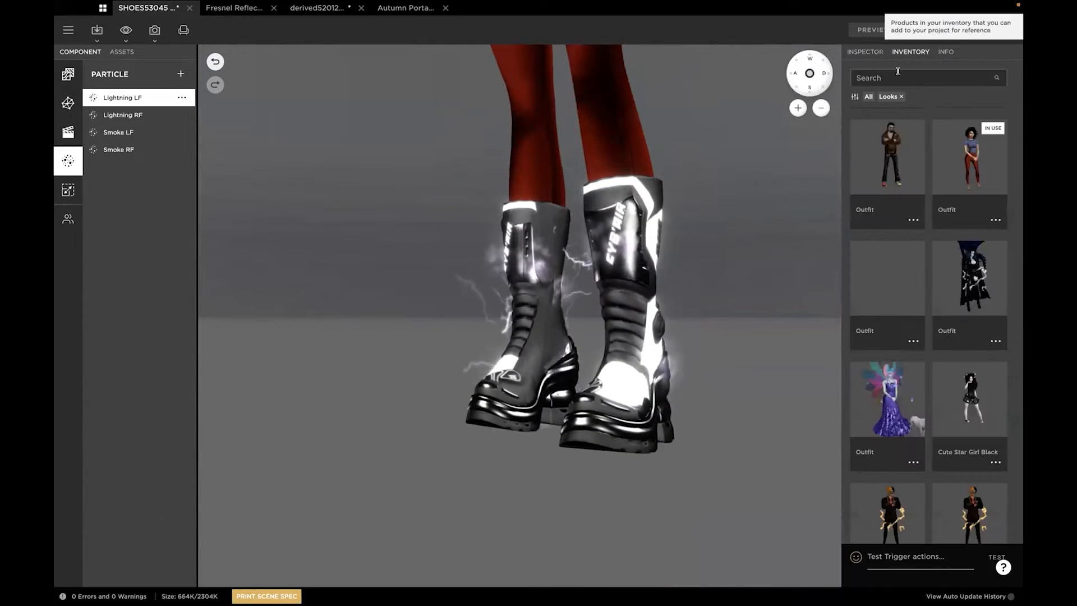
left_click(852, 97)
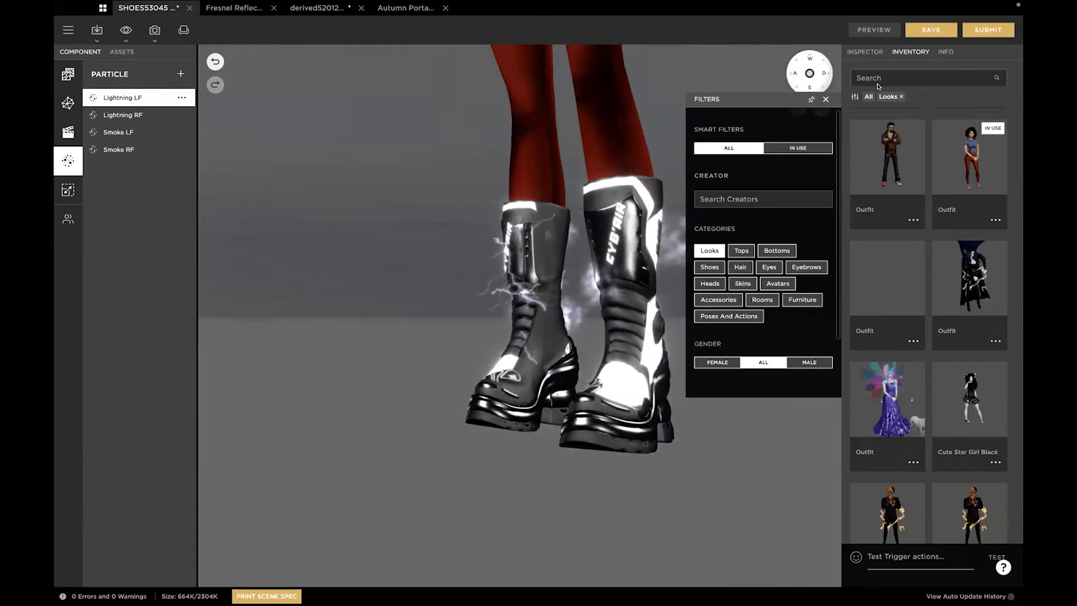
left_click(754, 301)
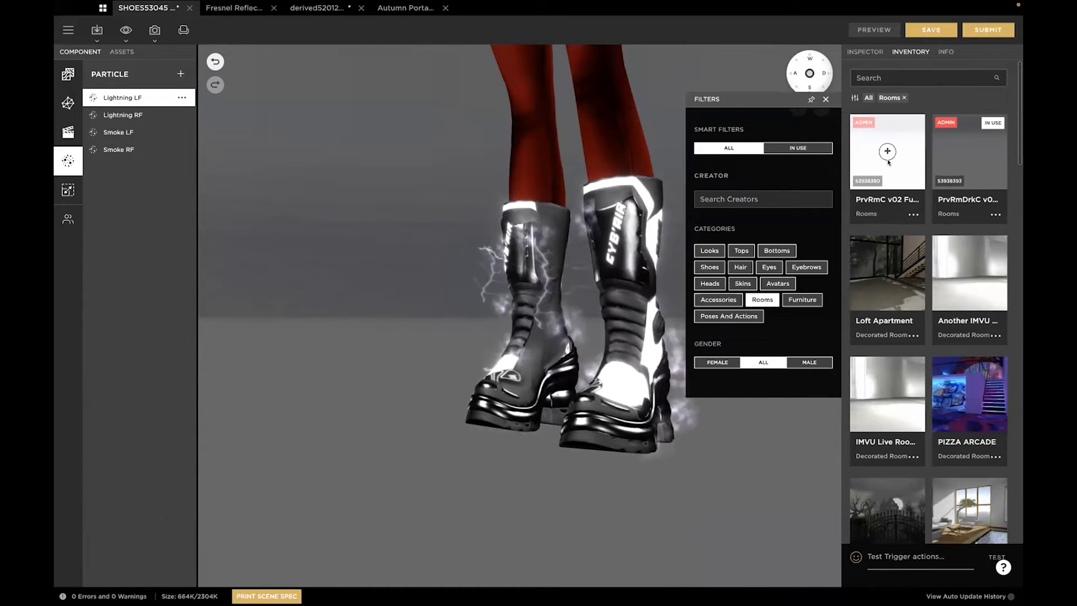
left_click(885, 273)
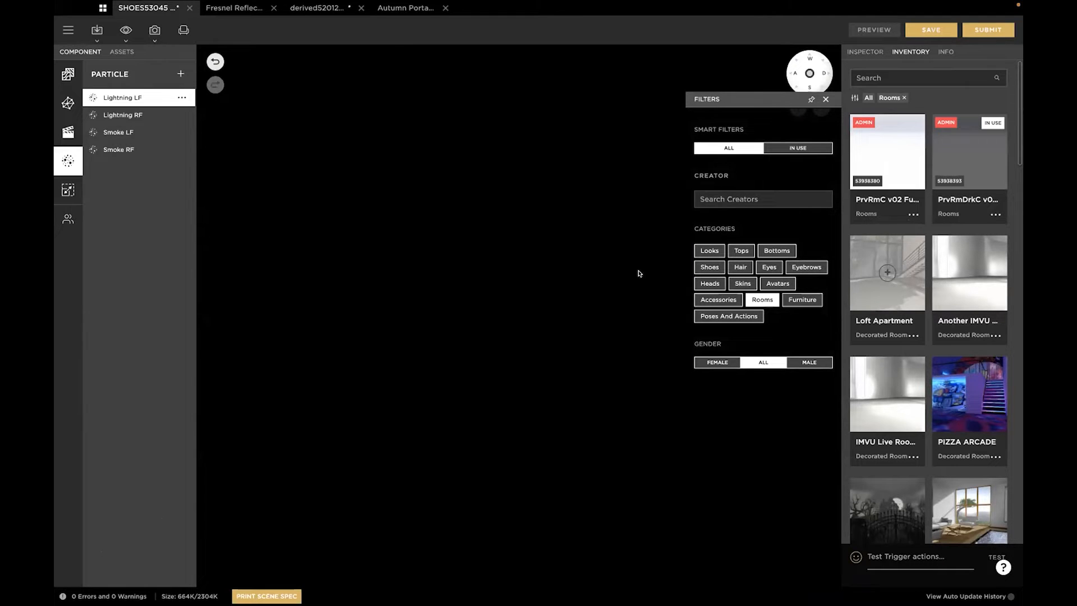
Examine the avatar in the Loft Apartment from several angles and distances, moving the floating Filters window clear of the camera controls
scroll(495, 264, "down", 3)
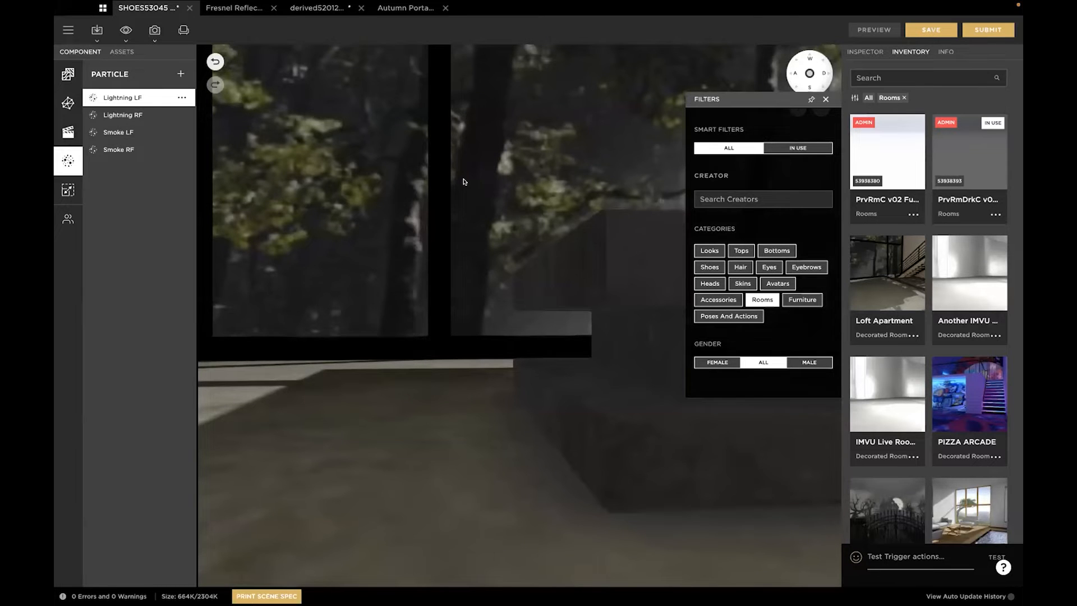
left_click_drag(464, 182, 541, 254)
scroll(519, 221, "down", 1)
scroll(519, 221, "down", 2)
left_click_drag(510, 190, 437, 235)
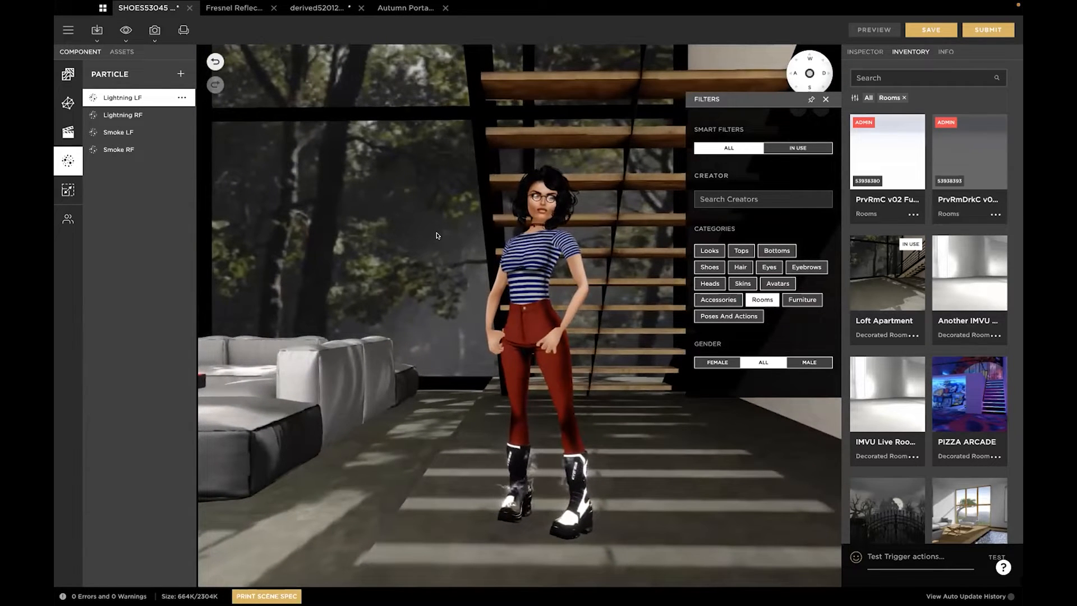
left_click_drag(454, 305, 446, 312)
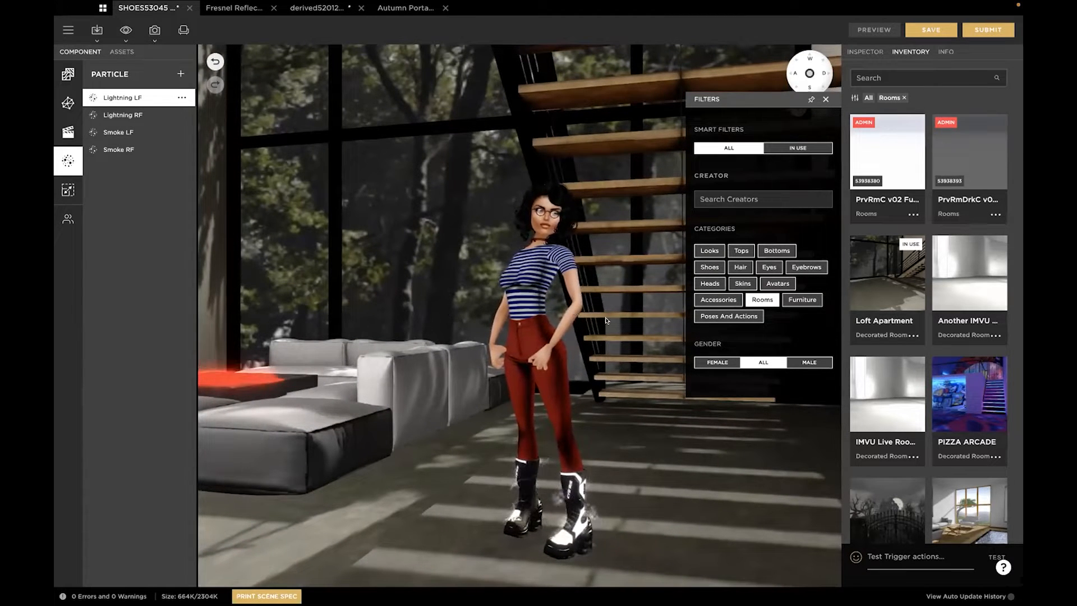
left_click_drag(623, 328, 605, 293)
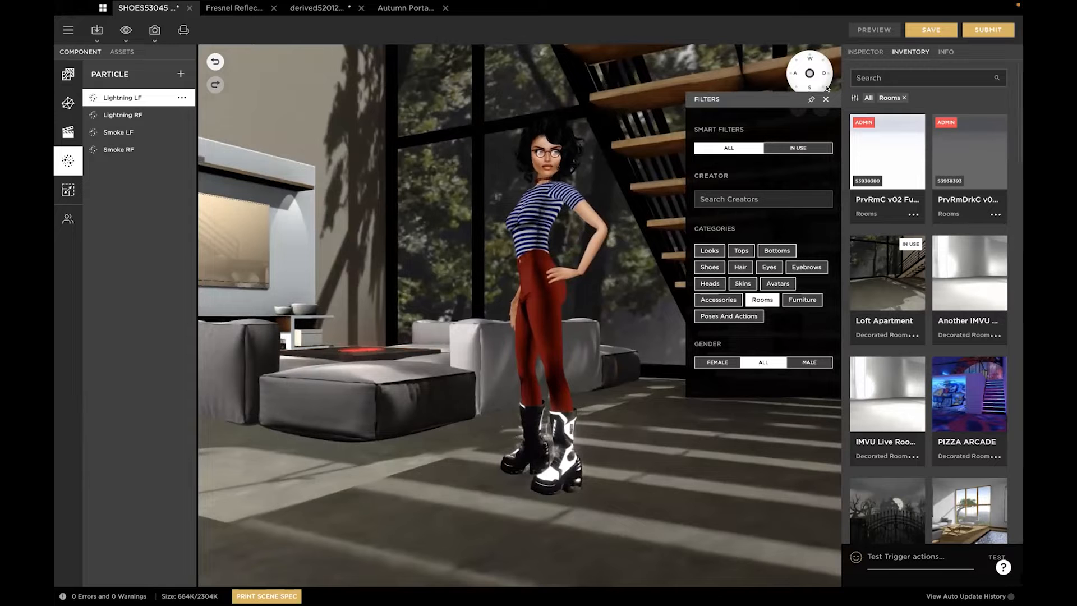
left_click_drag(774, 96, 771, 147)
left_click_drag(439, 248, 353, 295)
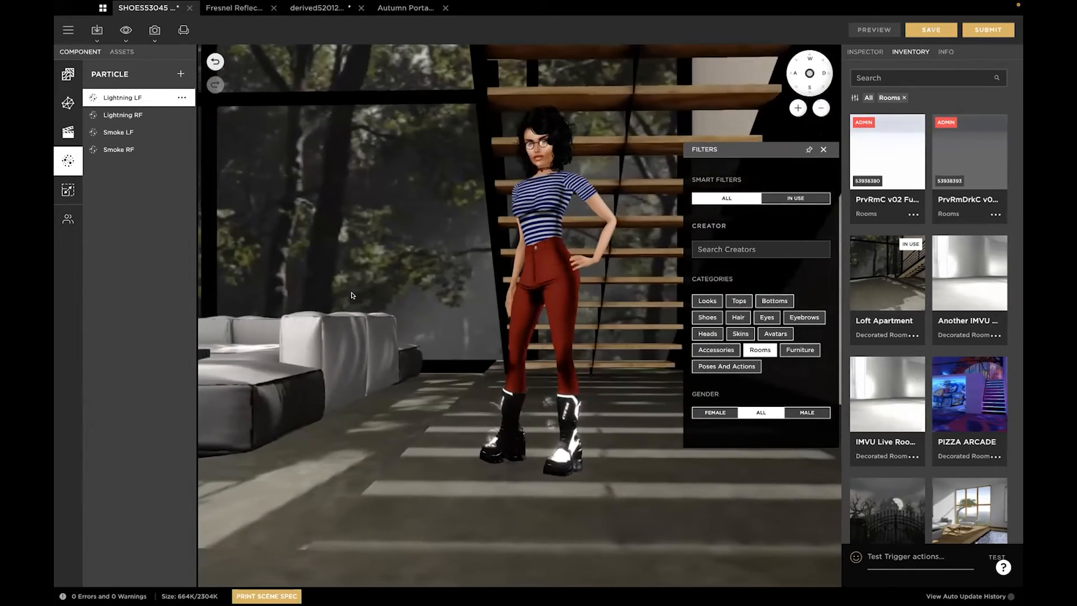
Save the SHOES53045 project and close it
left_click(922, 28)
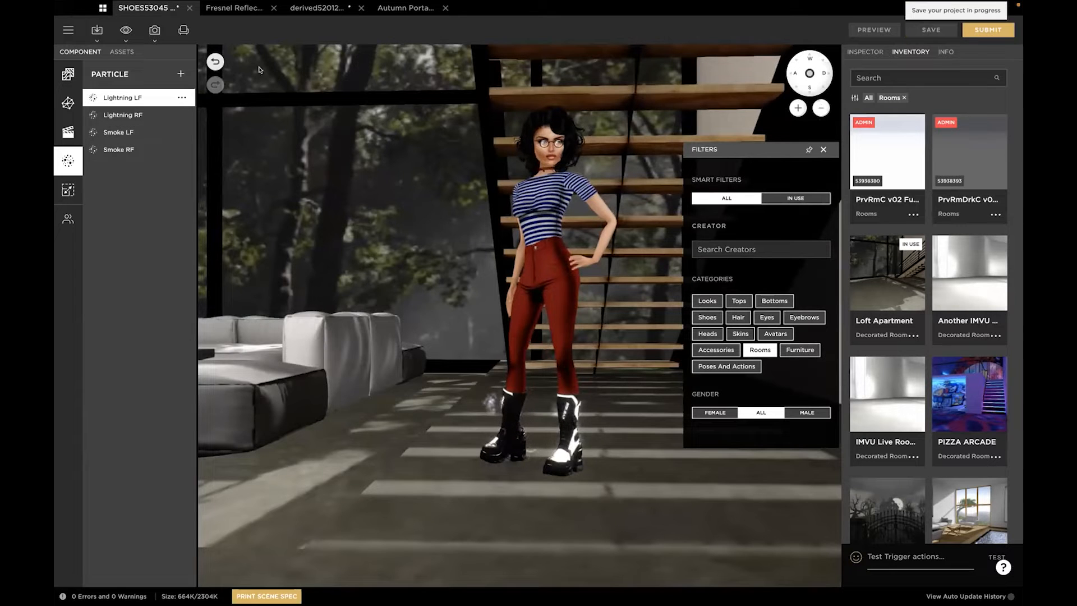
left_click(186, 8)
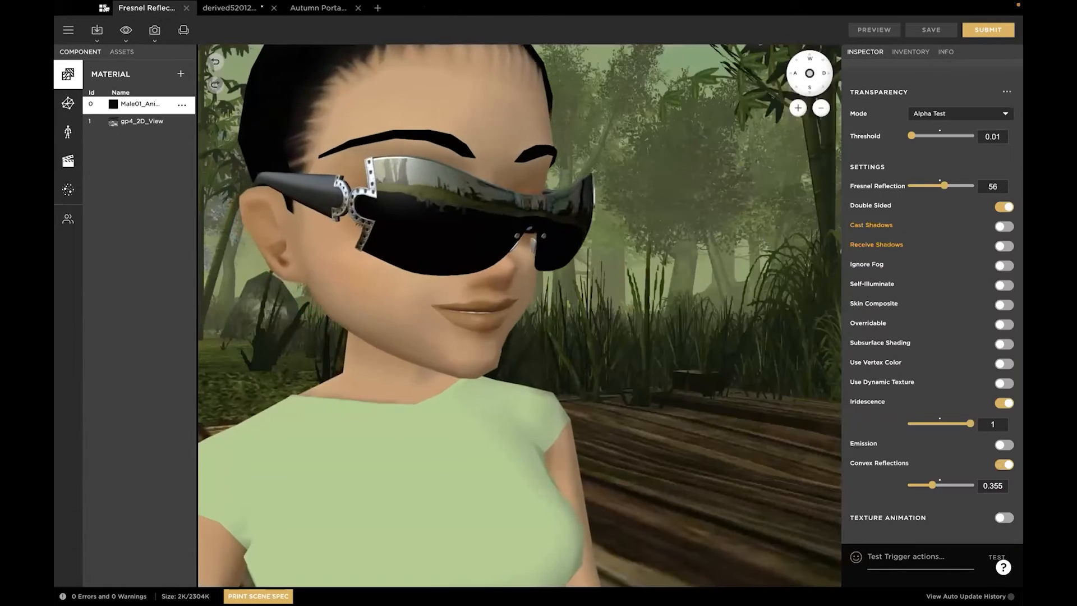
Return to the My Products overview and sort the products by Last Saved
left_click(104, 9)
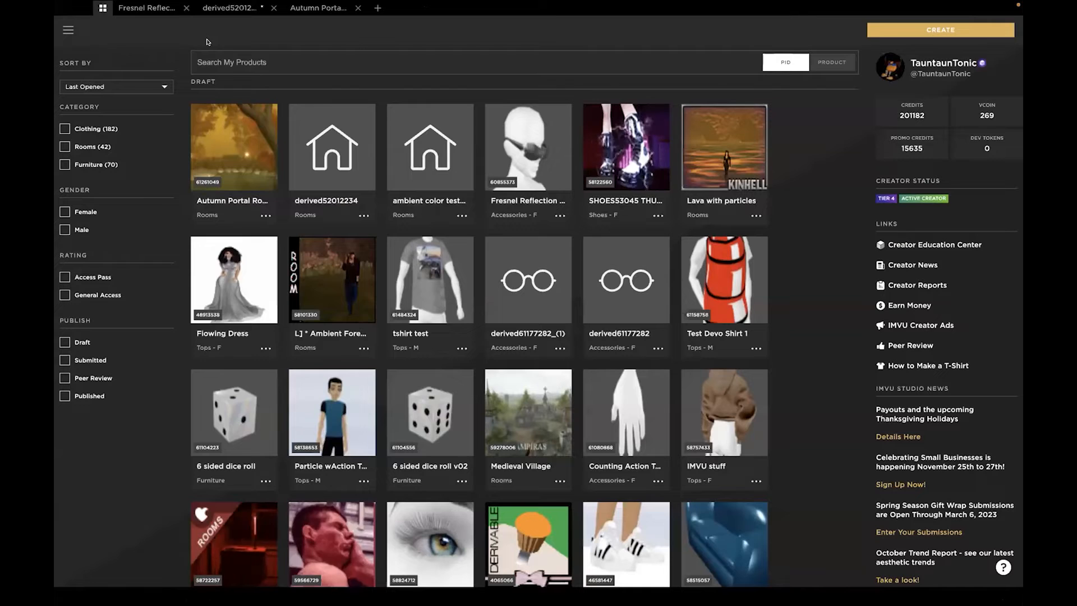
left_click(112, 87)
left_click(105, 99)
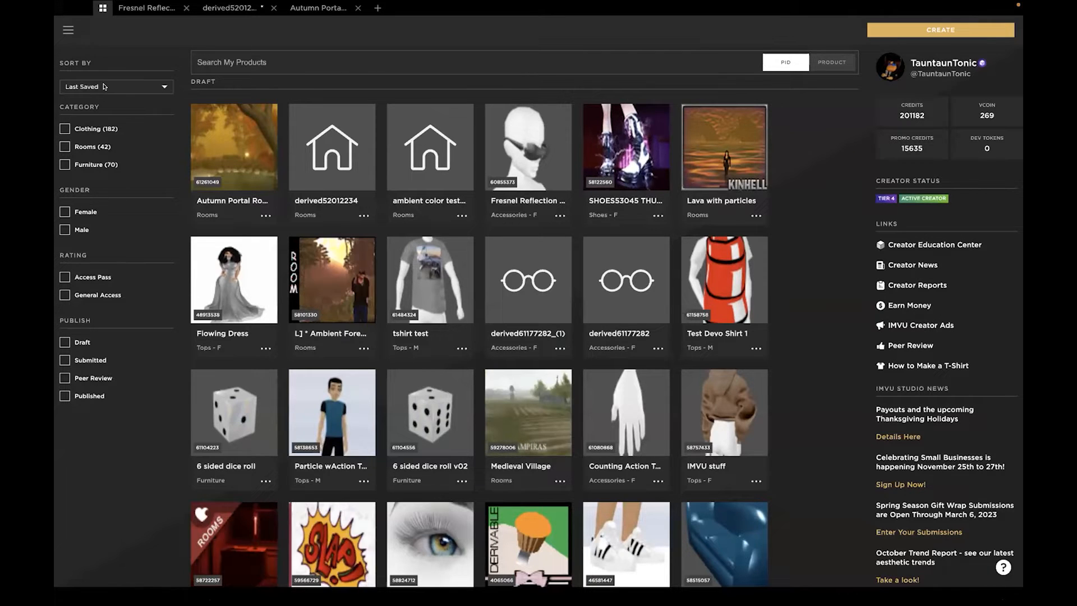
Reopen the SHOES53045 draft from the products sorted by Last Saved, look around the room, and show the inventory
left_click(105, 86)
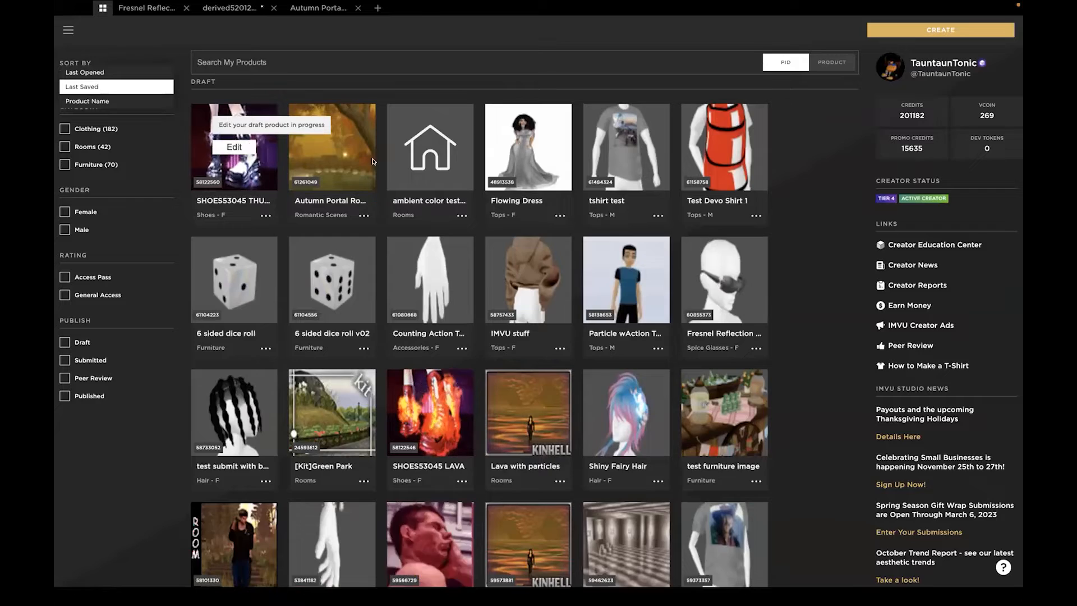
left_click(235, 147)
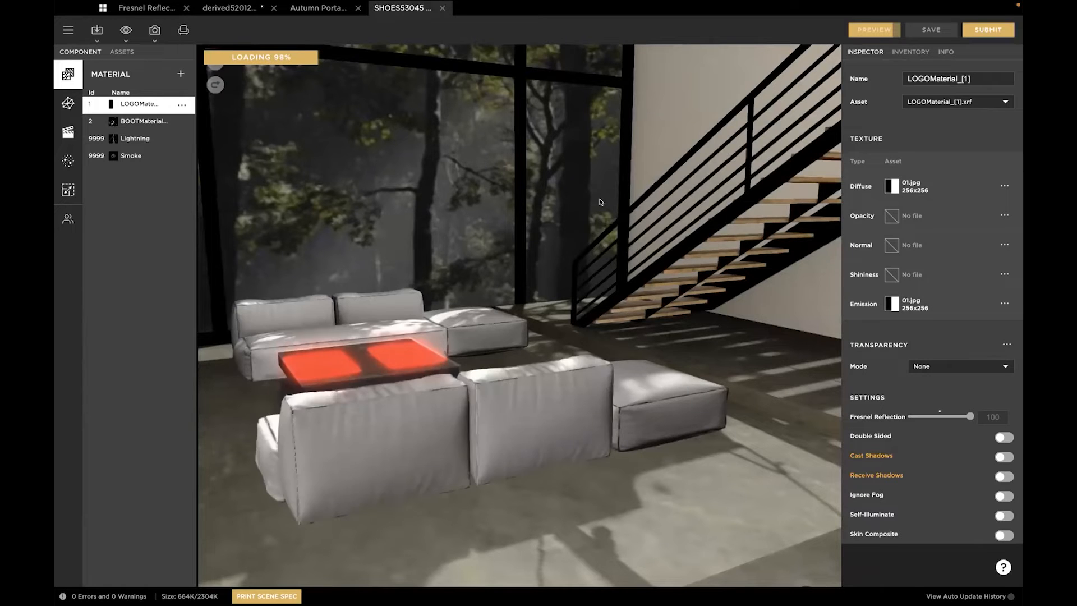
left_click_drag(599, 199, 609, 223)
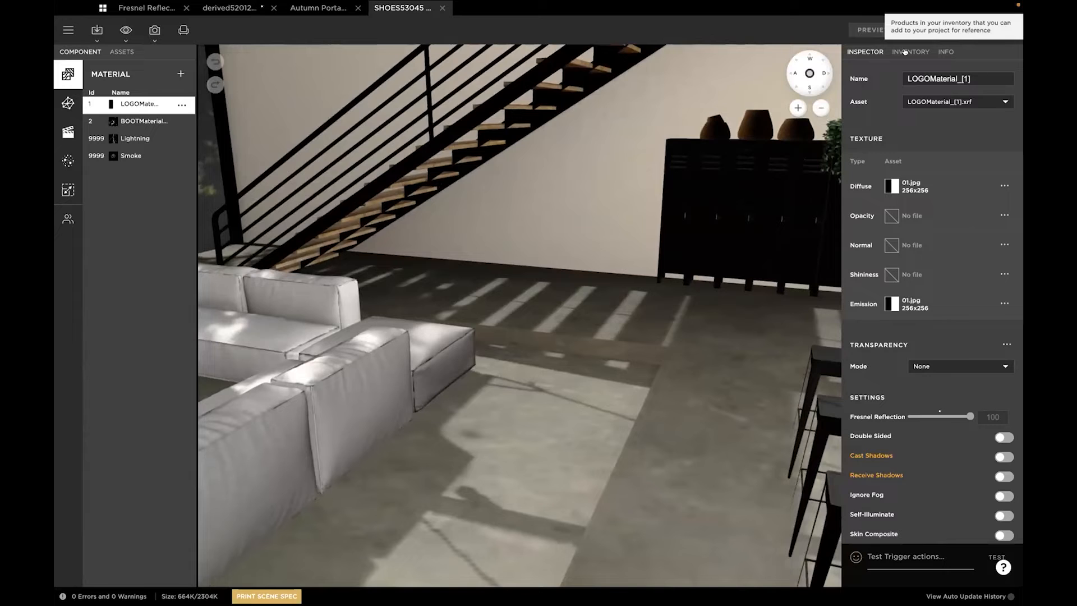
left_click(906, 51)
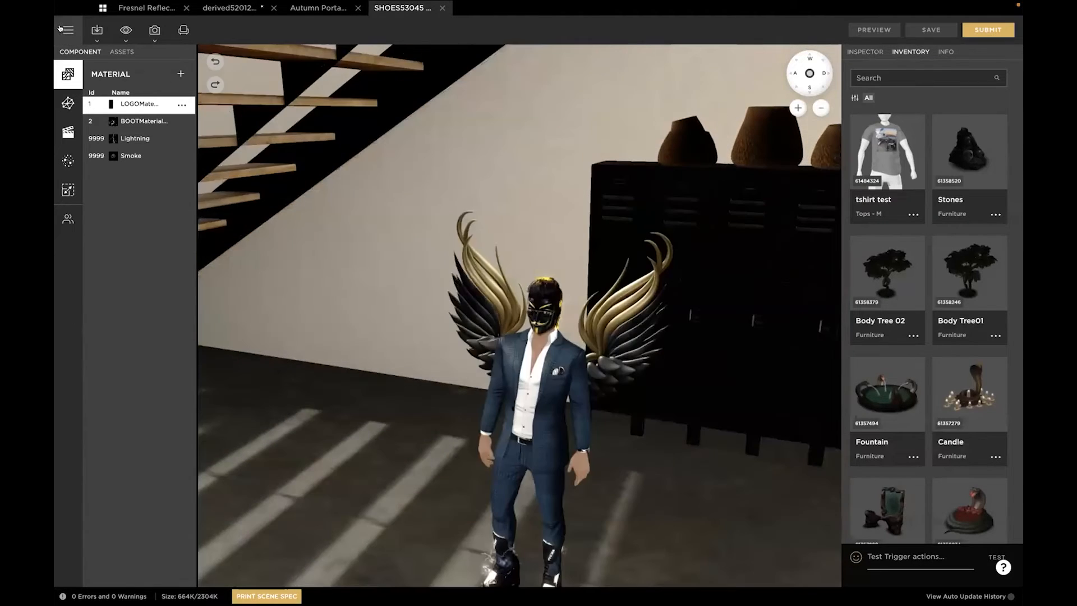
Open the Preferences and look through the available Default Room choices without picking a different one
left_click(68, 30)
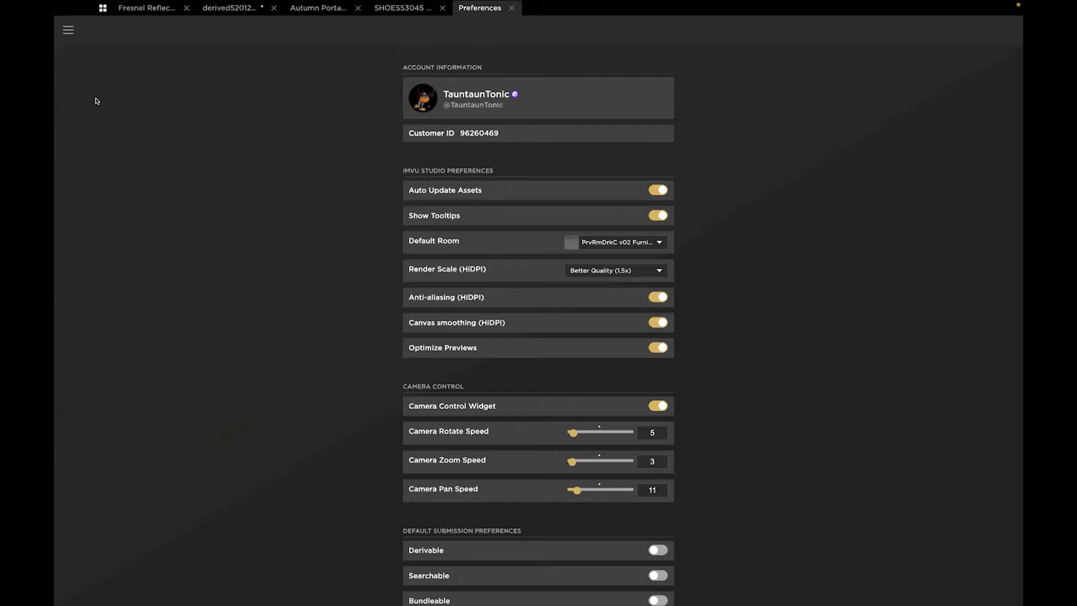
left_click(91, 103)
left_click(660, 240)
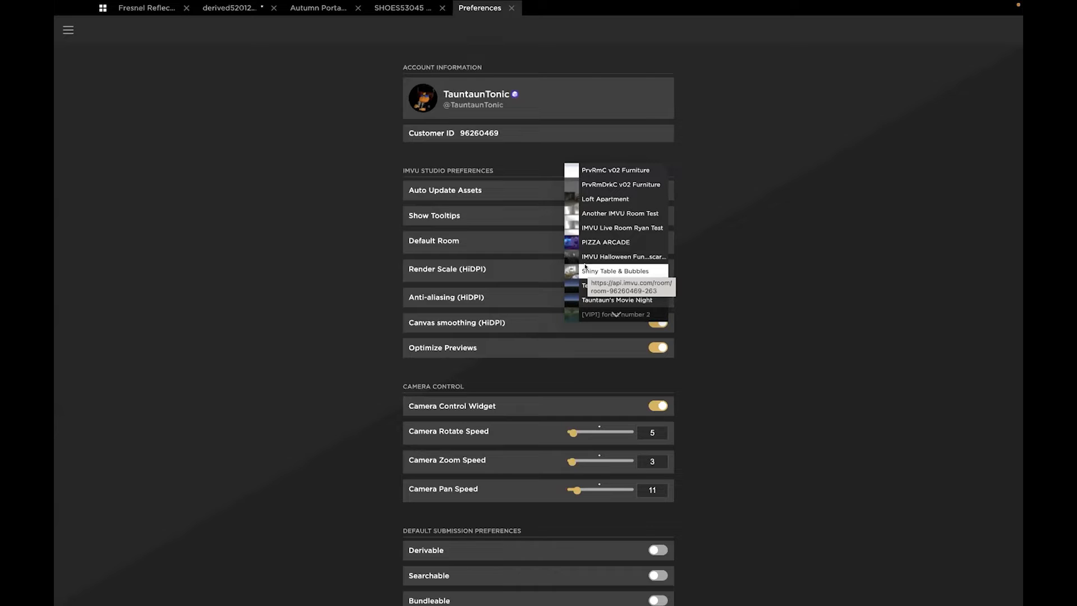
scroll(613, 243, "down", 3)
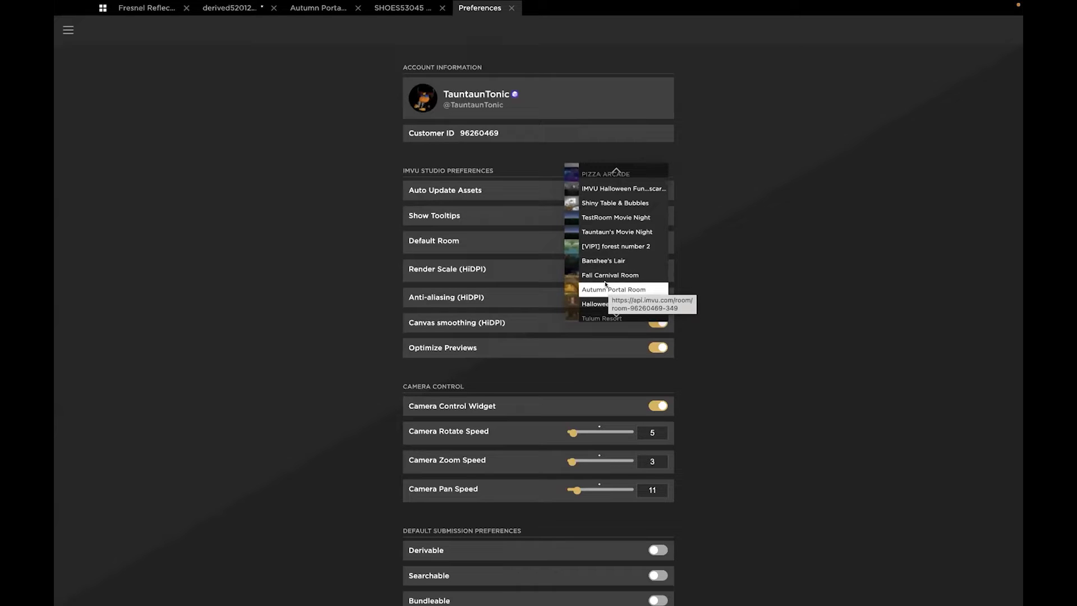
left_click(707, 236)
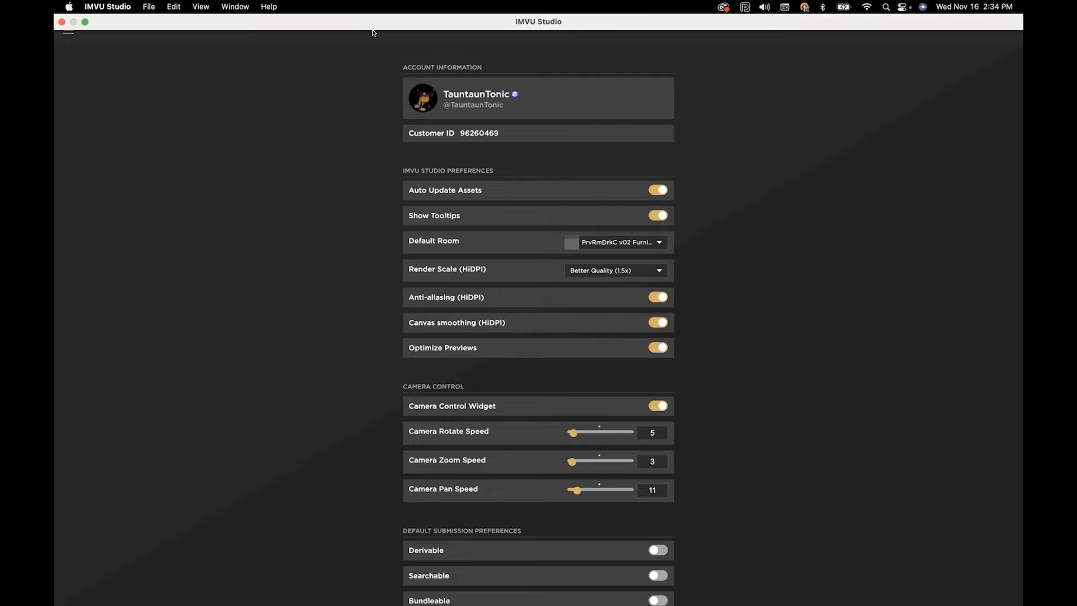
Return to the SHOES53045 project and filter its inventory by creator, entering and choosing the creator's username
left_click(402, 8)
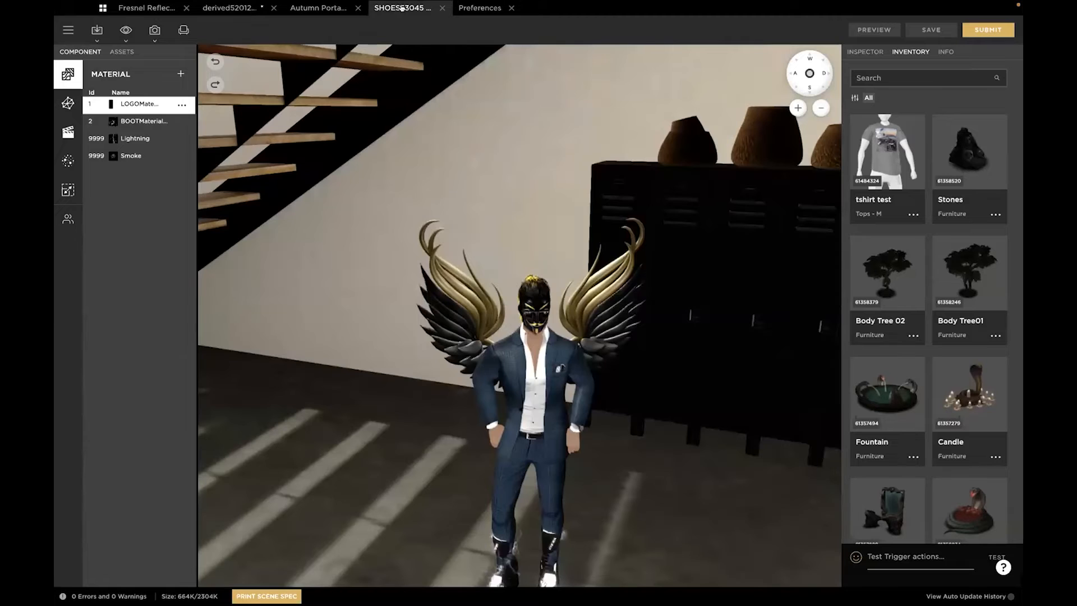
left_click(852, 98)
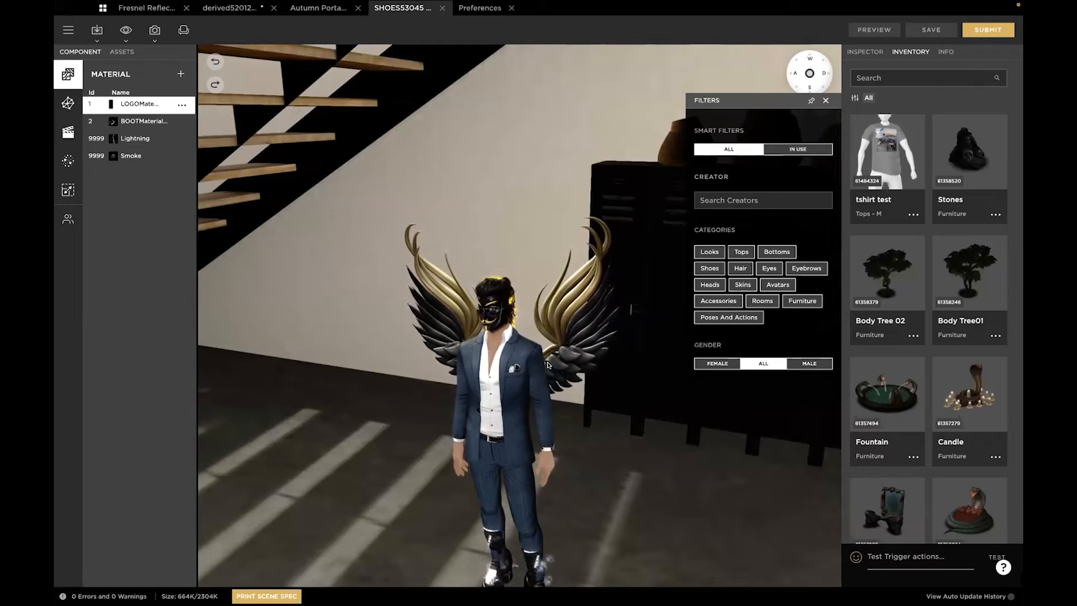
left_click(740, 200)
type("tauntaun")
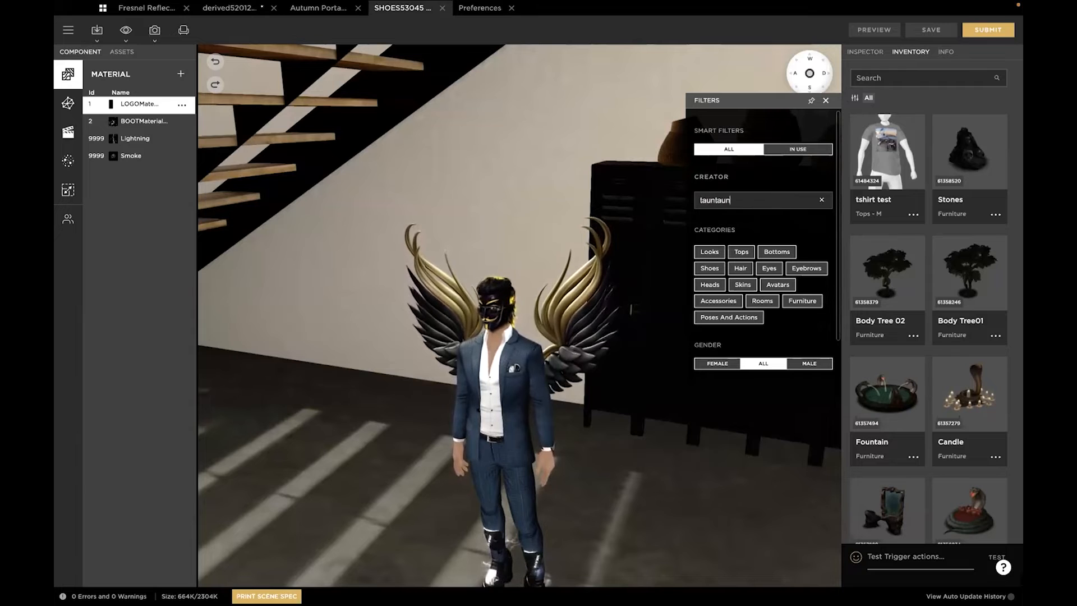
type("tonic")
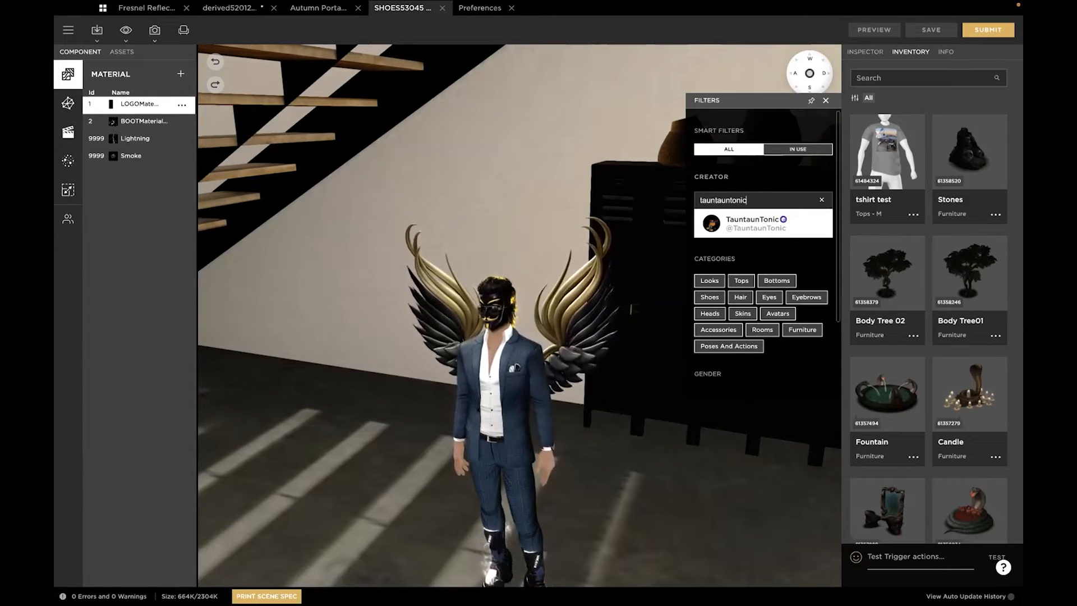
left_click(770, 226)
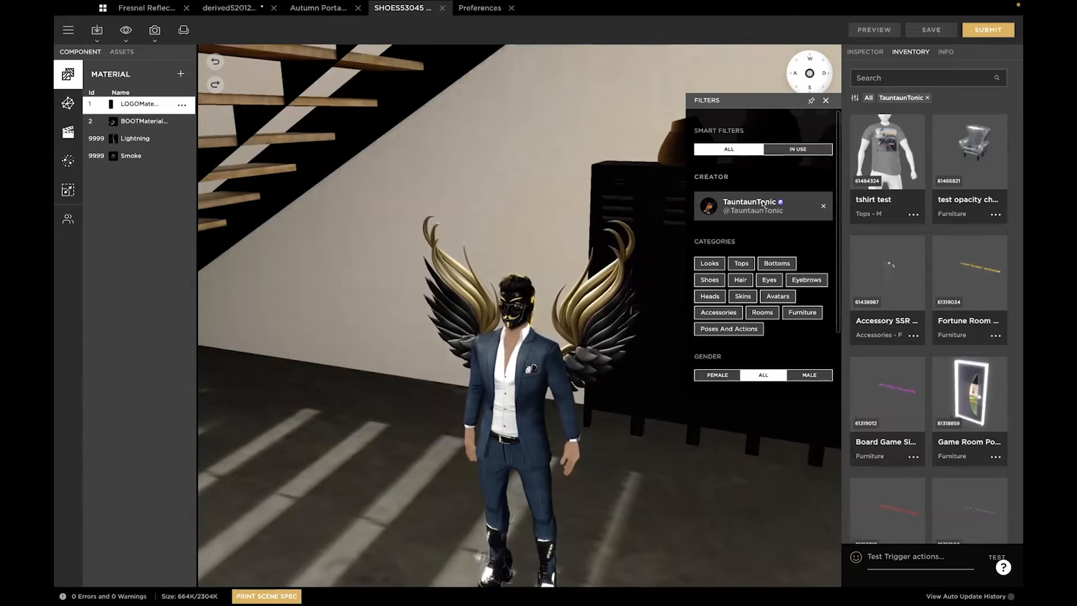
Close the SHOES53045 project and quit the program, discarding the unsaved changes to derived52012234
left_click(440, 8)
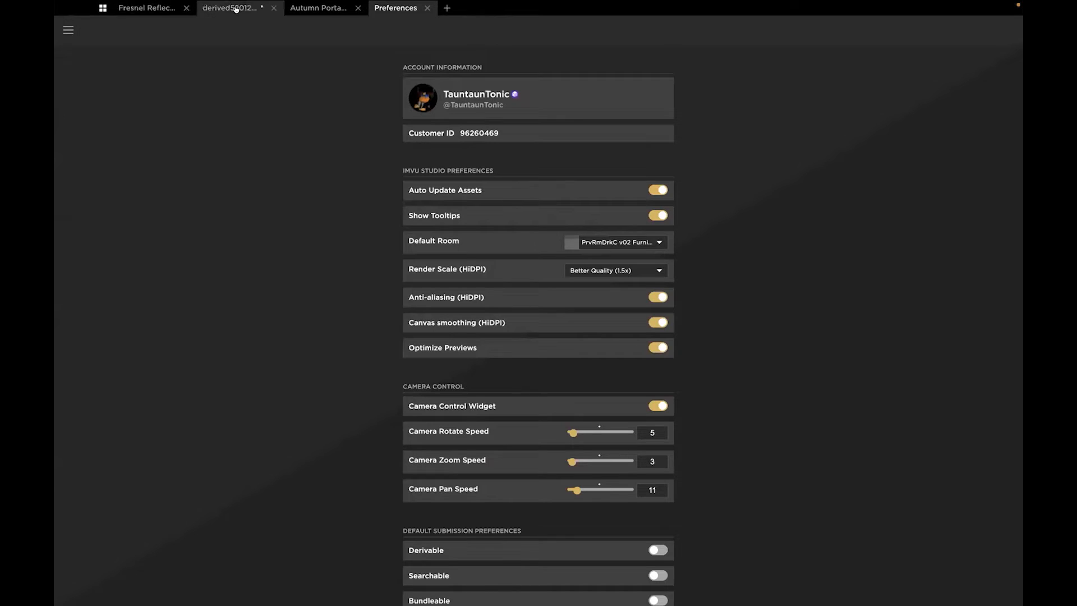
left_click(145, 7)
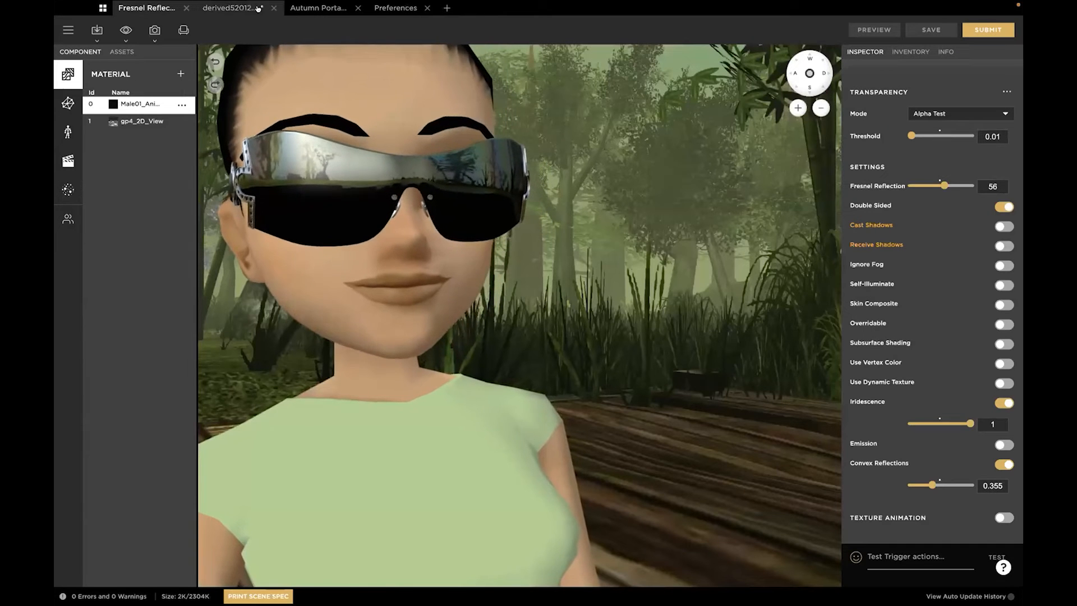
left_click(107, 6)
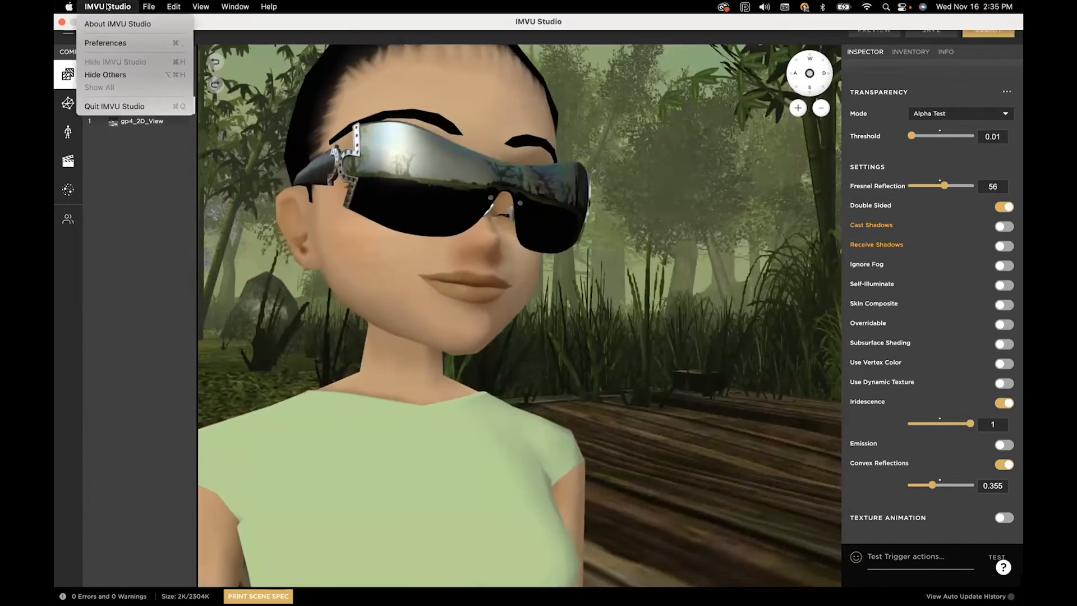
left_click(125, 106)
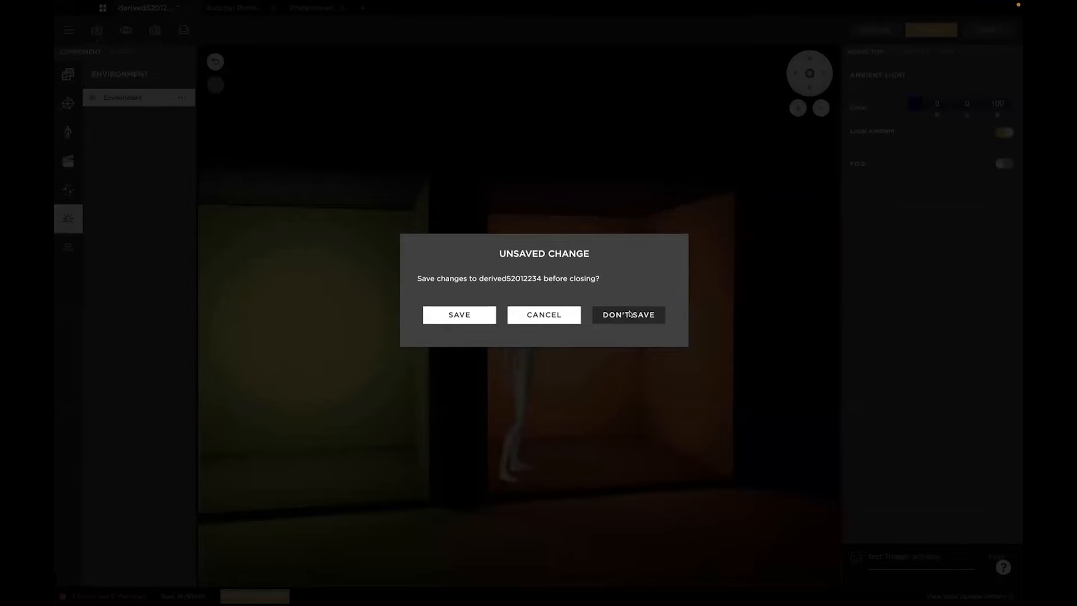
left_click(628, 314)
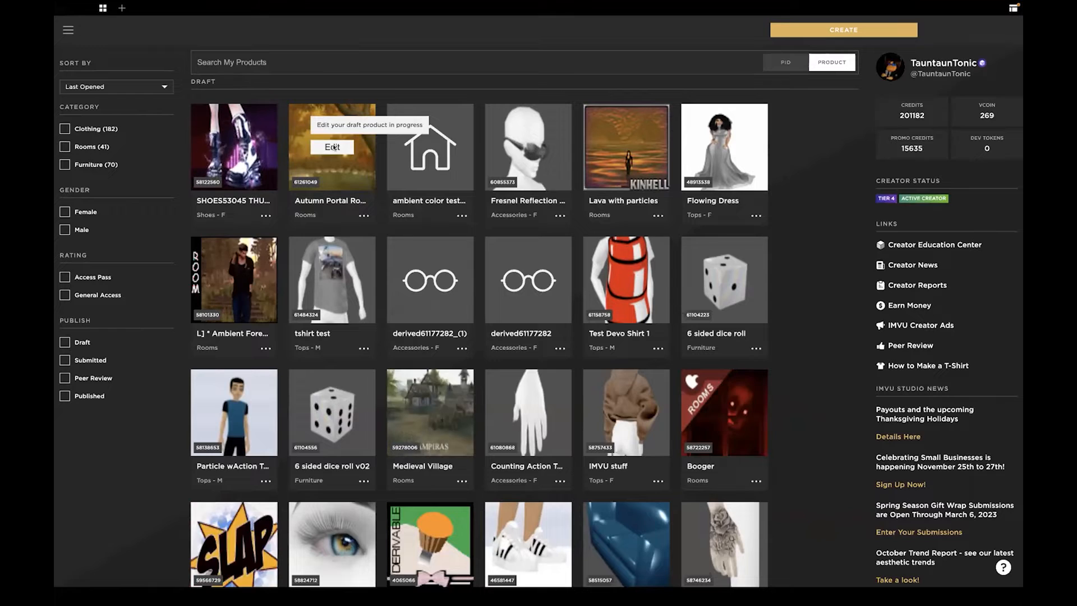
Open the Autumn Portal Room draft for editing and look around the scene
left_click(332, 147)
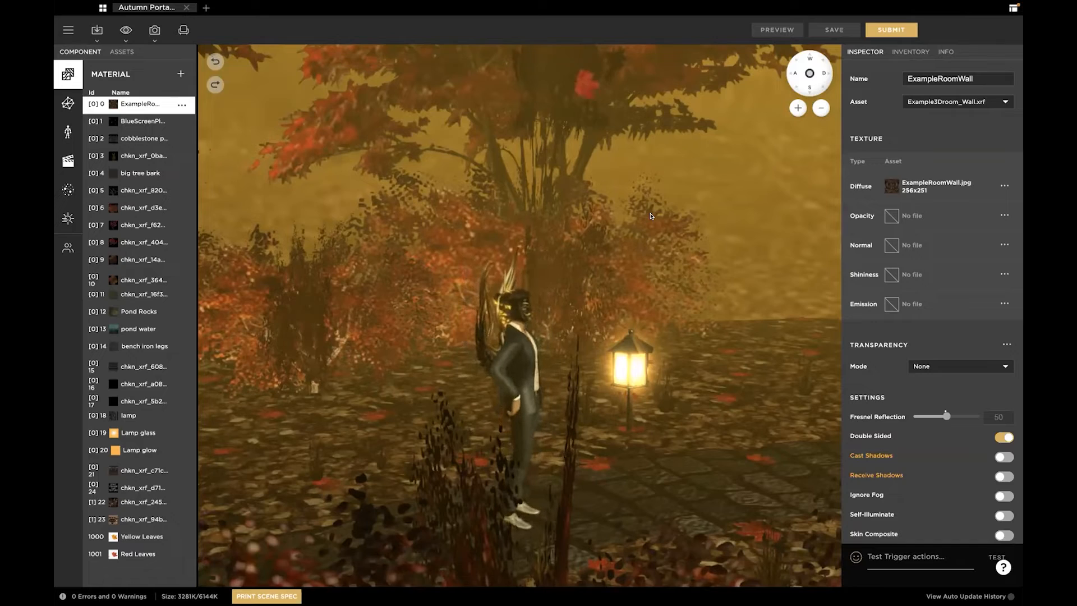
left_click_drag(507, 209, 471, 196)
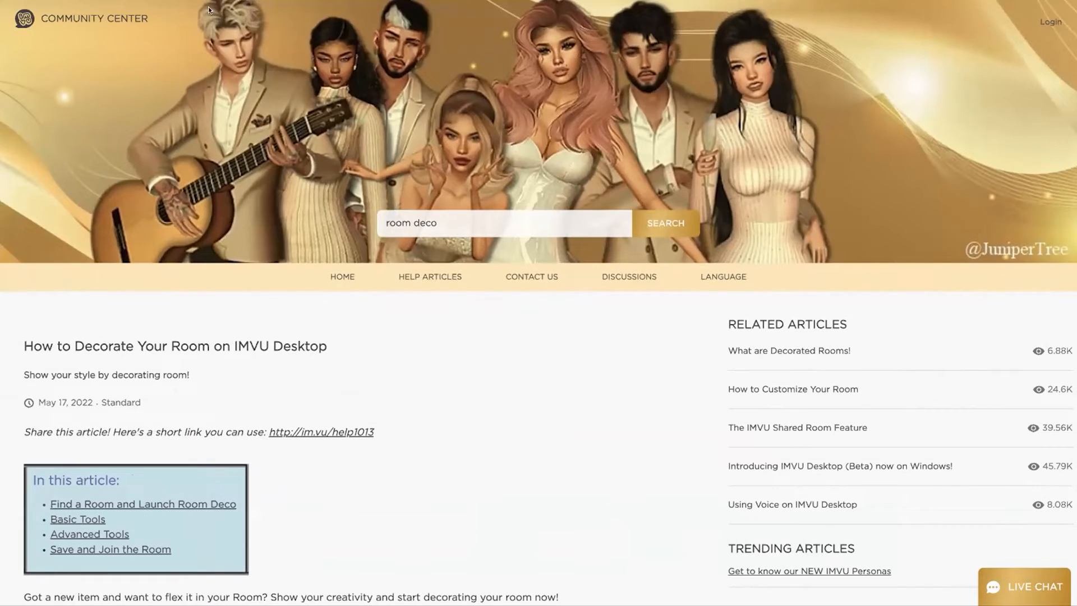
Read through the Community Center help article "How to Decorate Your Room on IMVU Desktop"
scroll(504, 330, "down", 3)
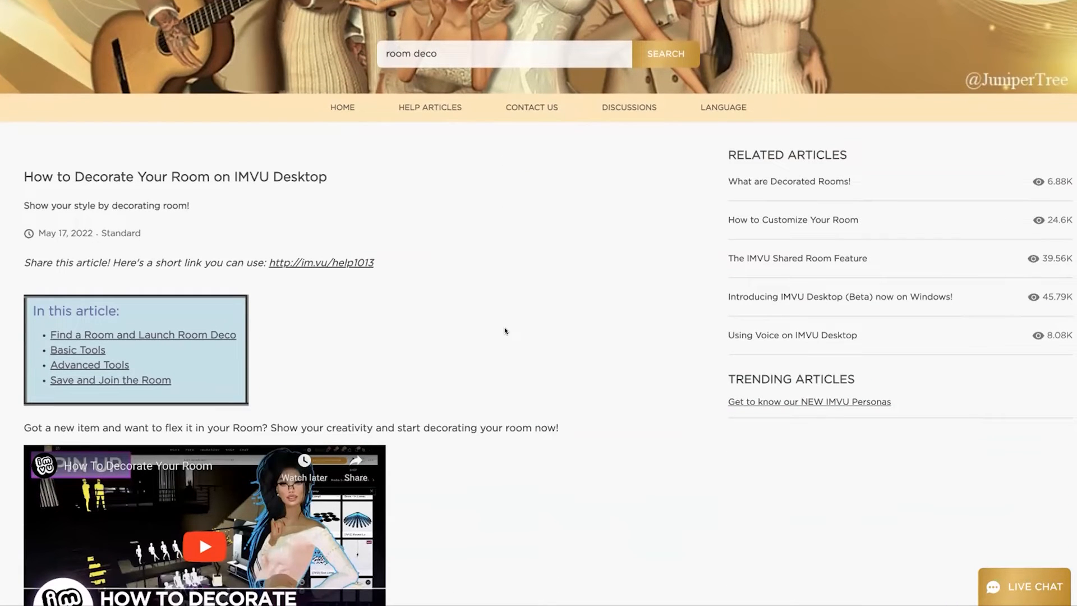
scroll(505, 330, "down", 5)
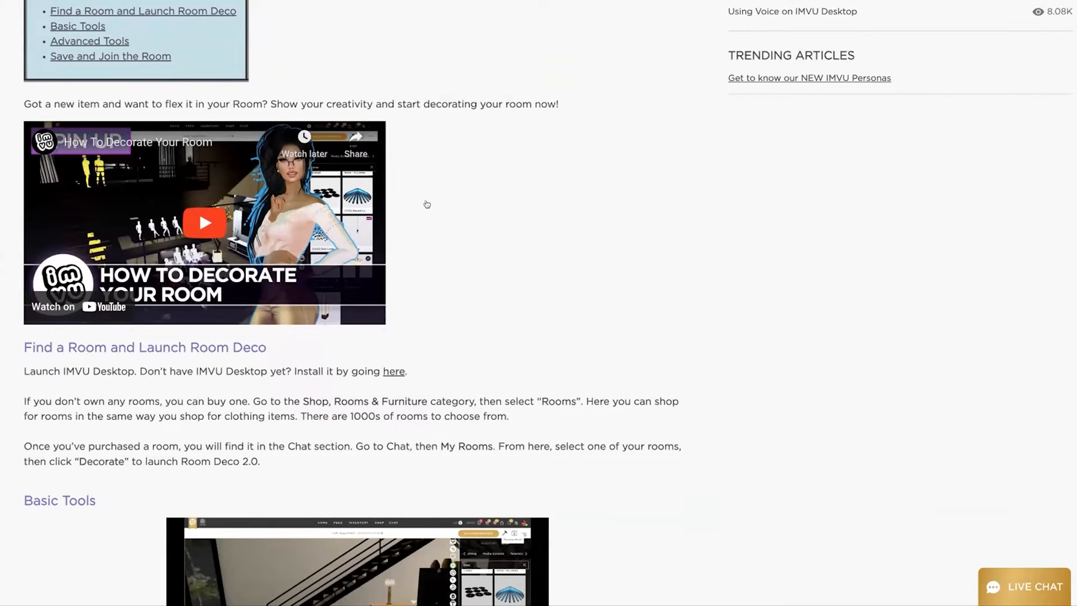
scroll(498, 277, "down", 4)
scroll(498, 277, "down", 1)
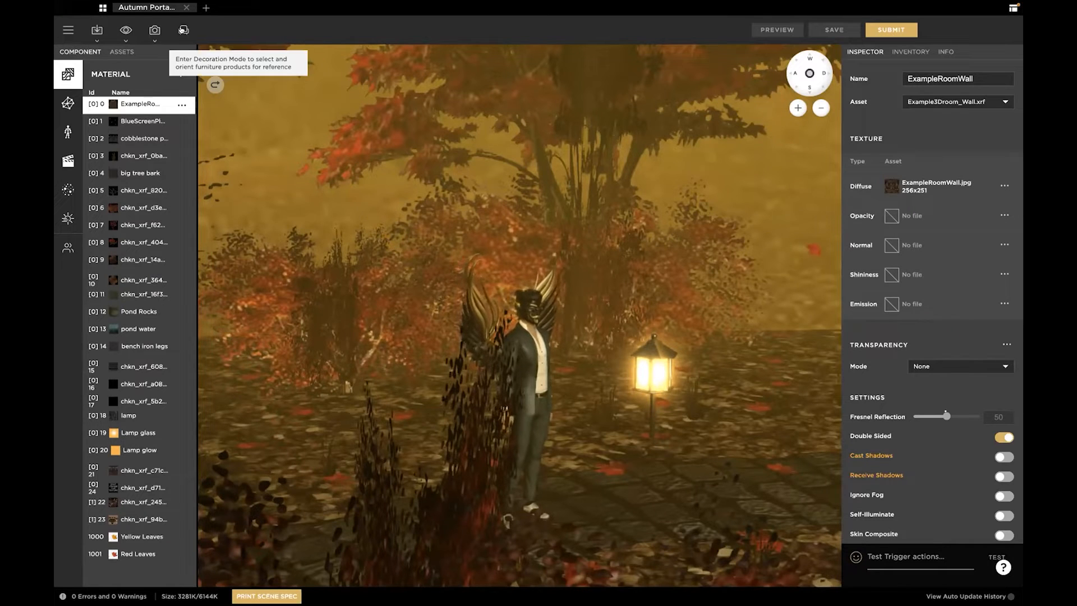
Enter Decoration Mode and place the leafless Fall Carnival tree on the floor node beside the lamp next to the path
left_click(183, 31)
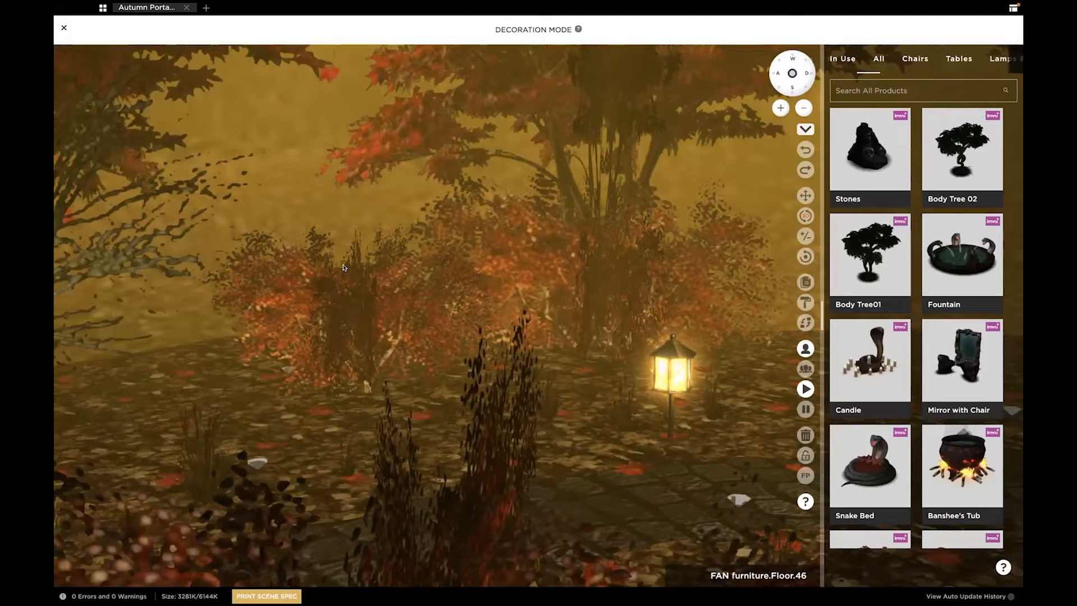
left_click_drag(408, 257, 846, 147)
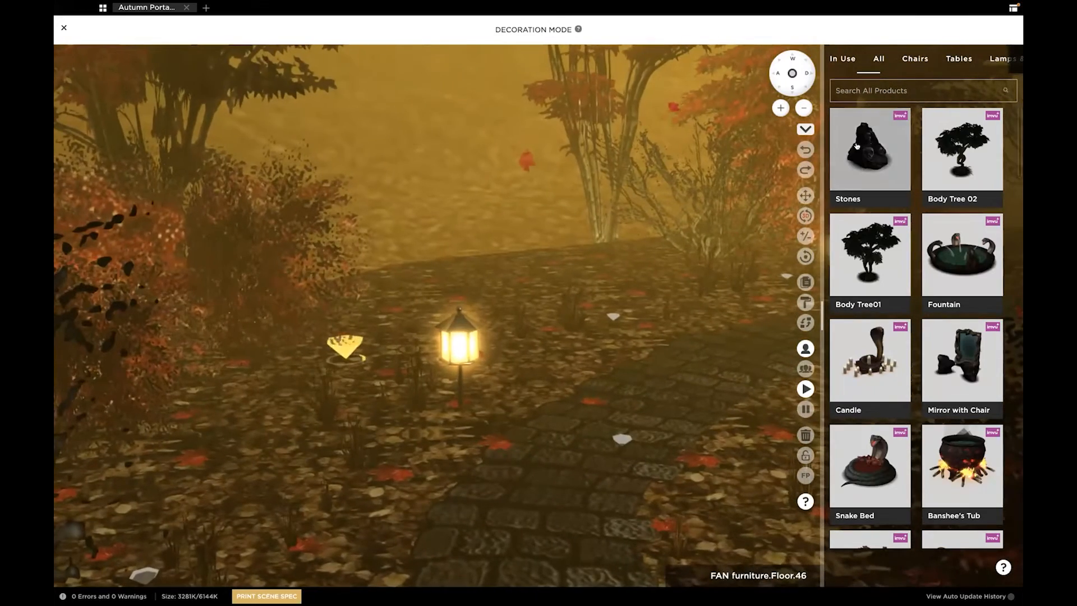
scroll(964, 166, "down", 2)
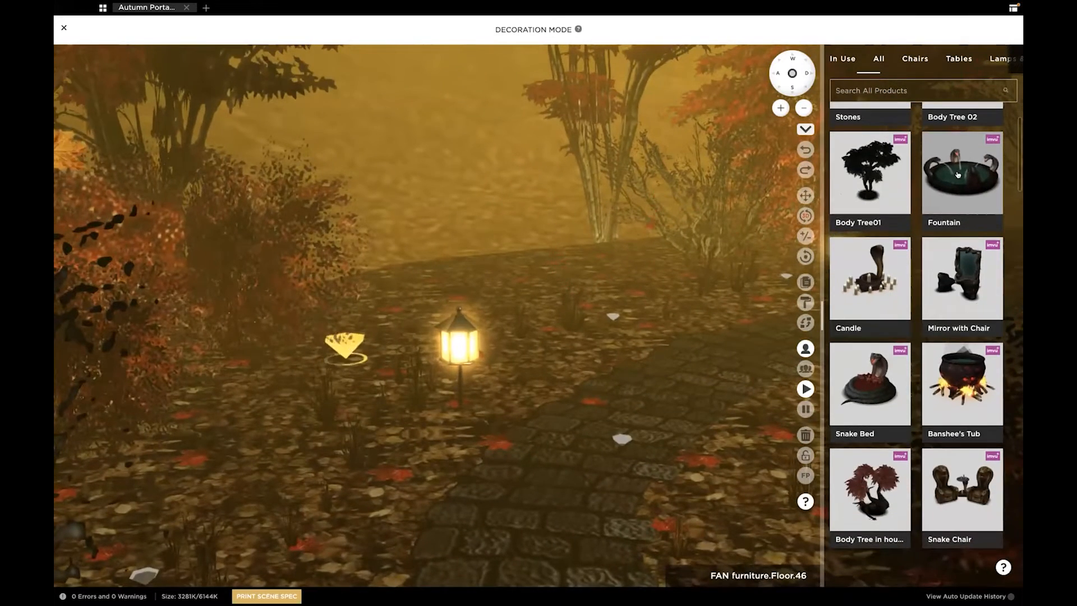
scroll(869, 405, "down", 3)
scroll(869, 405, "down", 10)
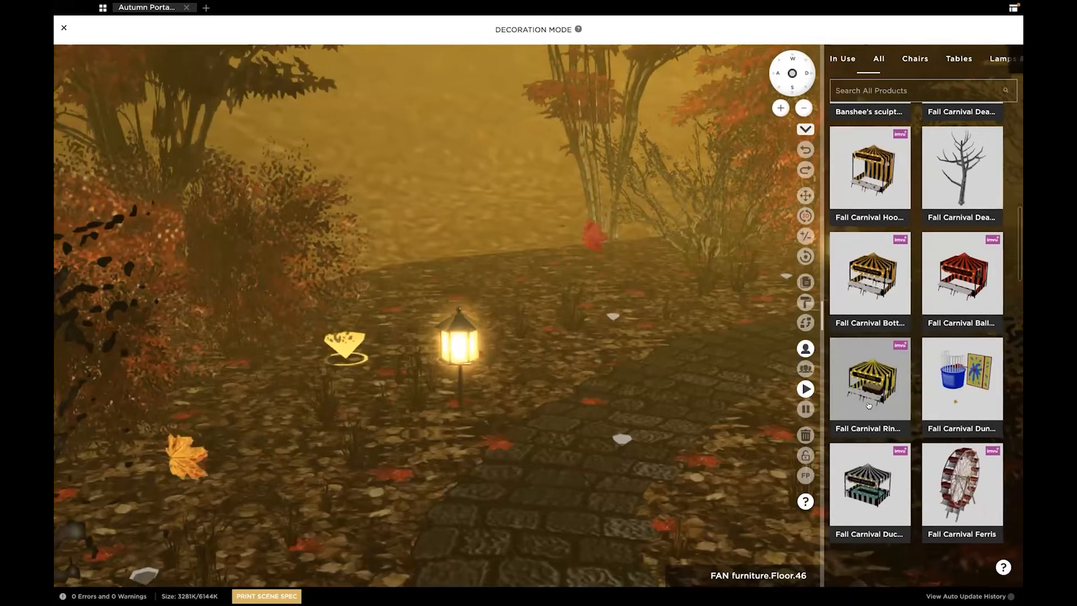
left_click(959, 169)
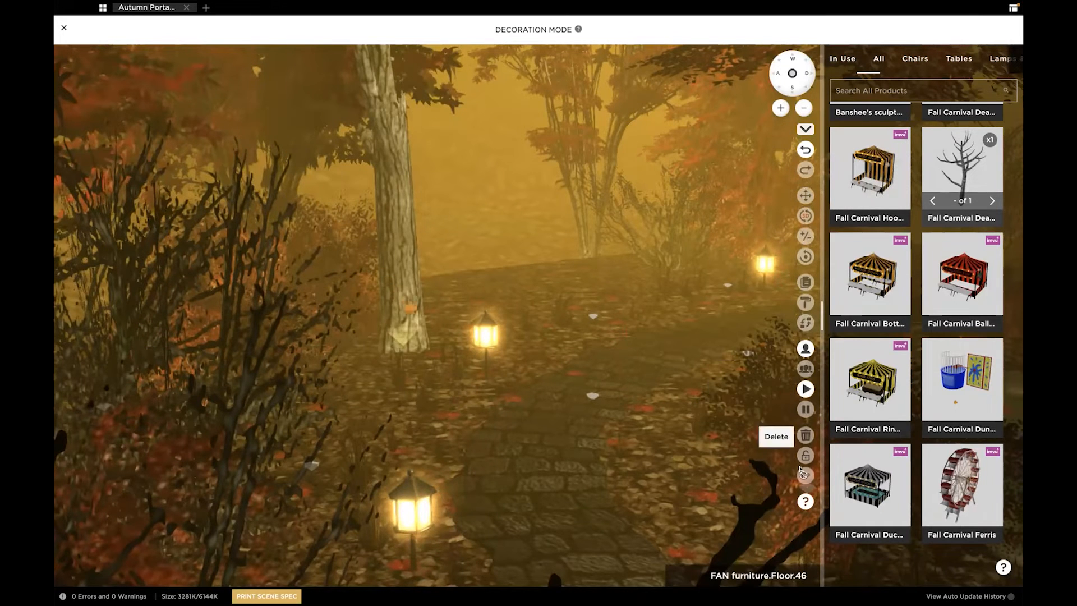
Examine the placed Fall Carnival tree and its surroundings from several distances and angles
scroll(522, 219, "down", 3)
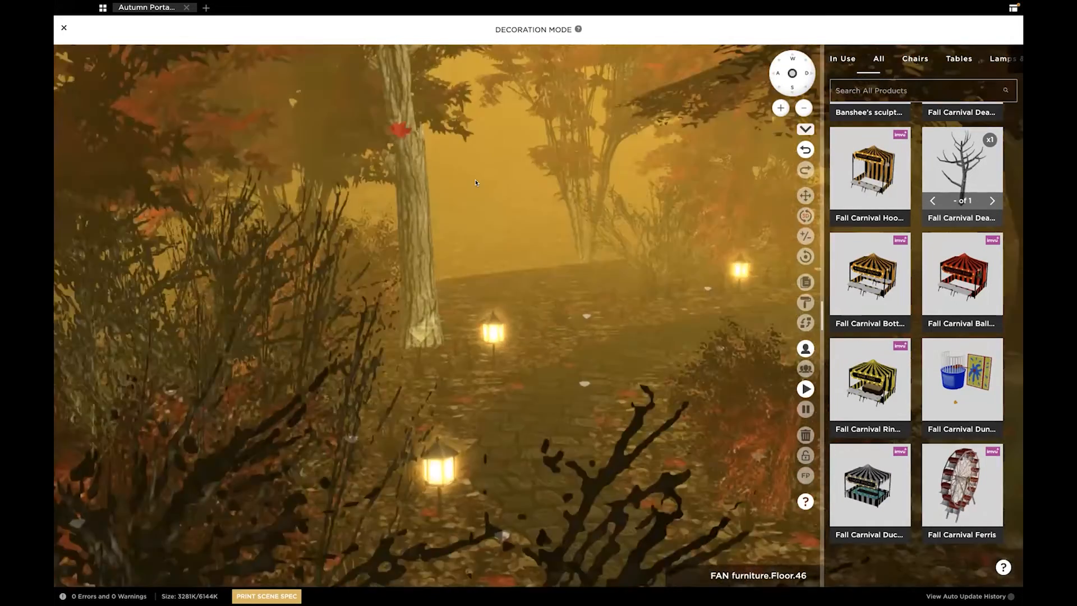
scroll(522, 220, "down", 3)
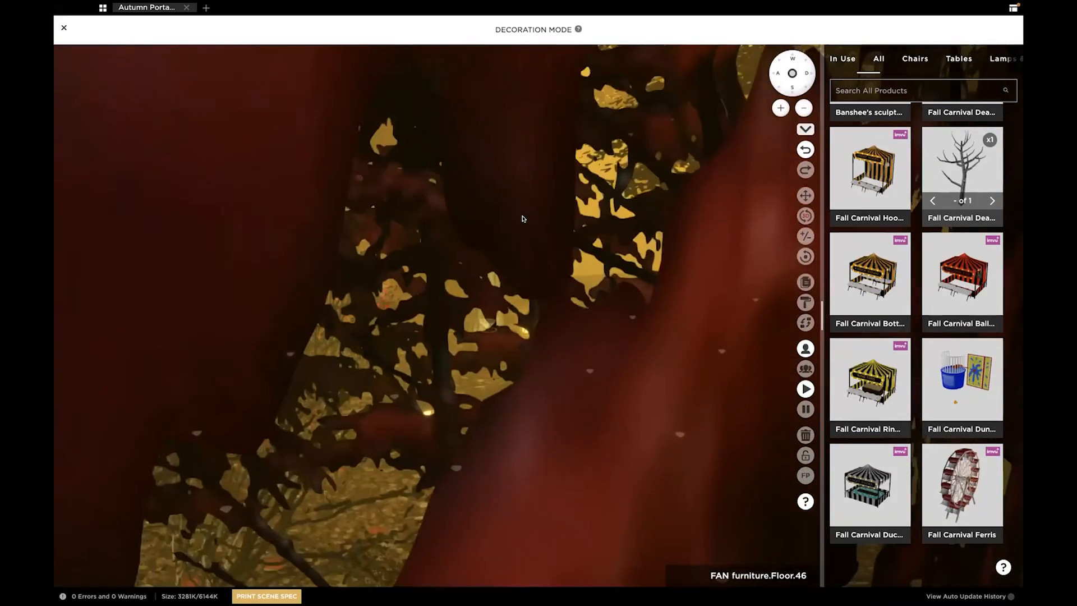
scroll(523, 219, "up", 3)
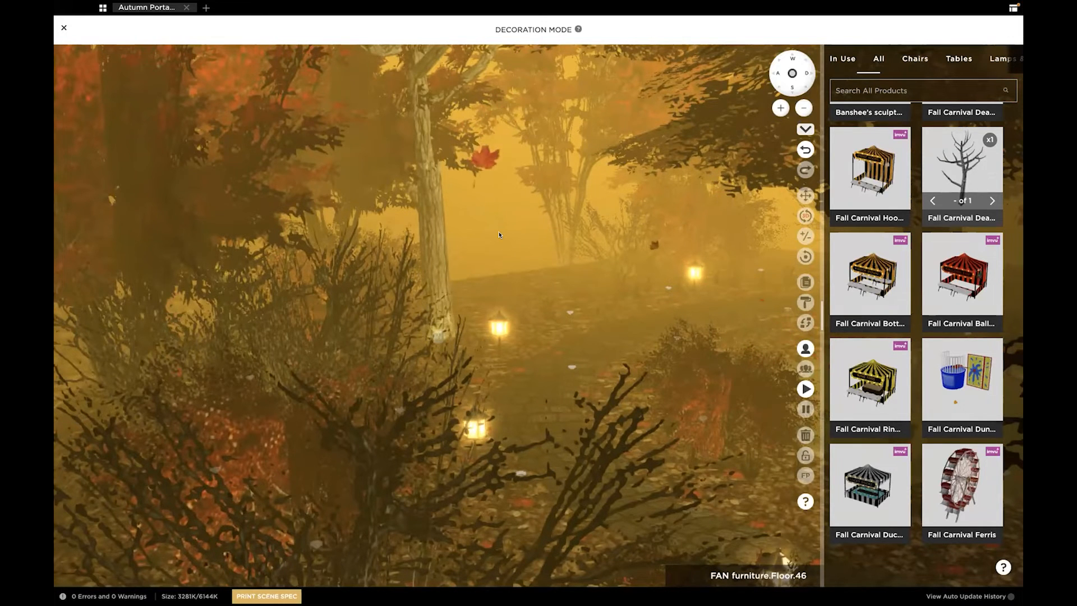
scroll(499, 235, "down", 2)
scroll(499, 235, "up", 5)
left_click_drag(561, 281, 530, 293)
Select the placed Fall Carnival tree and bring up its rotation and scale handles in turn
left_click(547, 252)
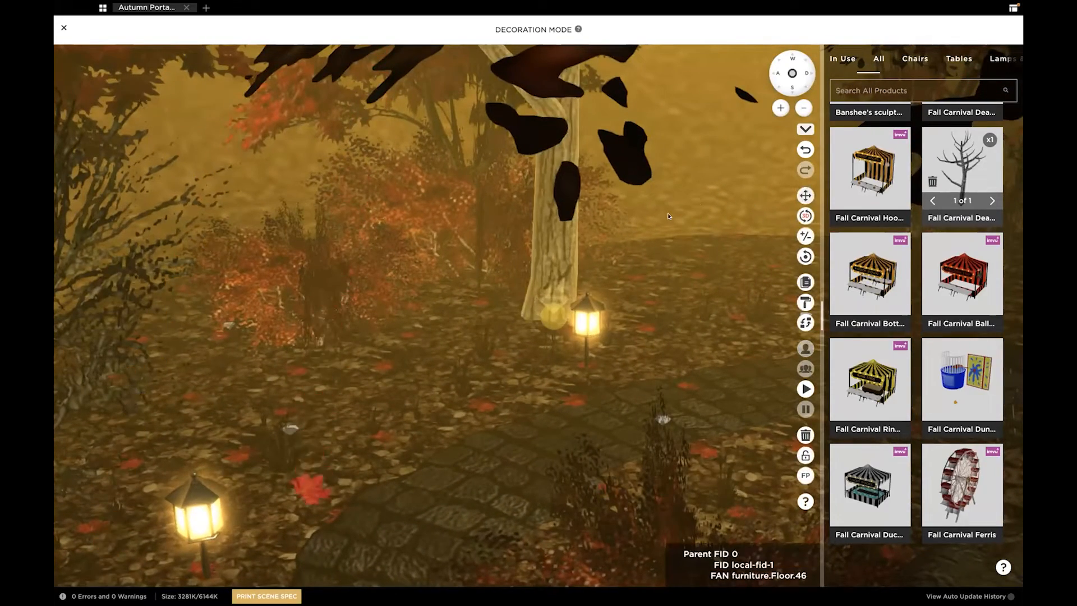
left_click_drag(668, 213, 545, 185)
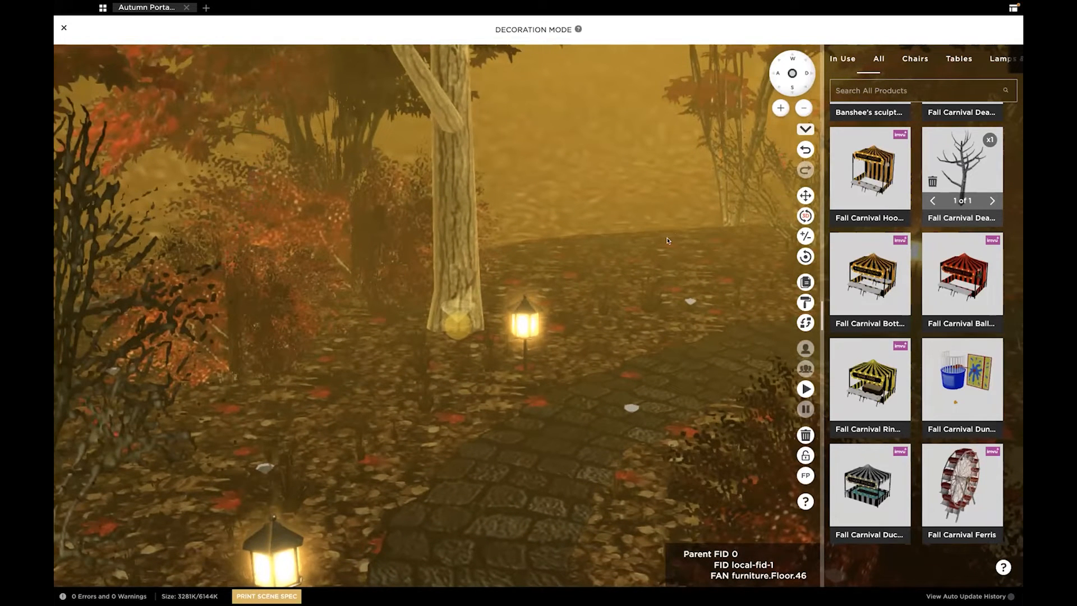
key("r")
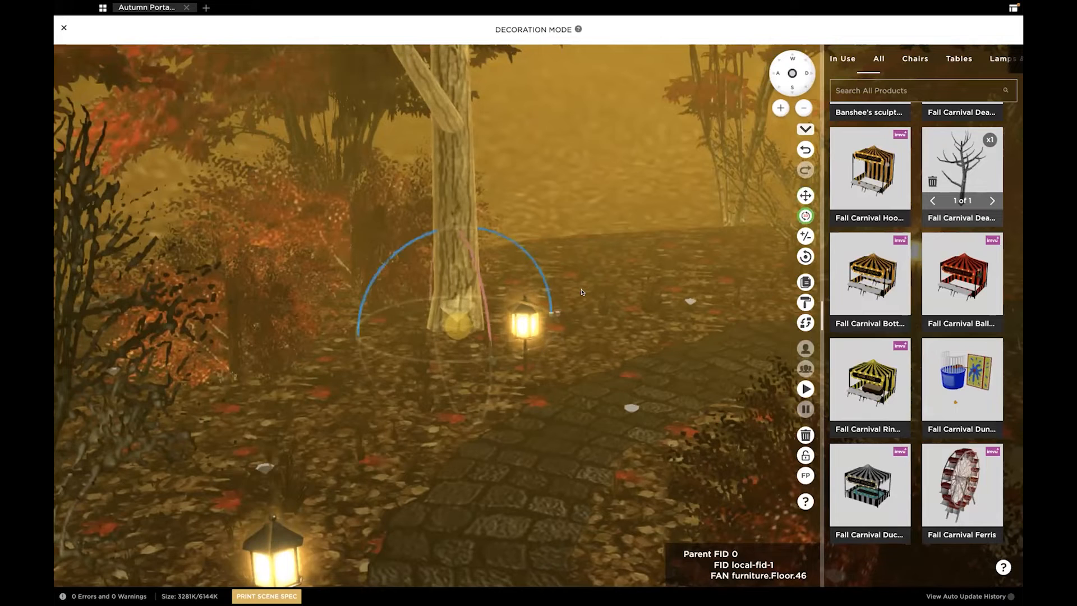
left_click_drag(603, 285, 630, 259)
key("s")
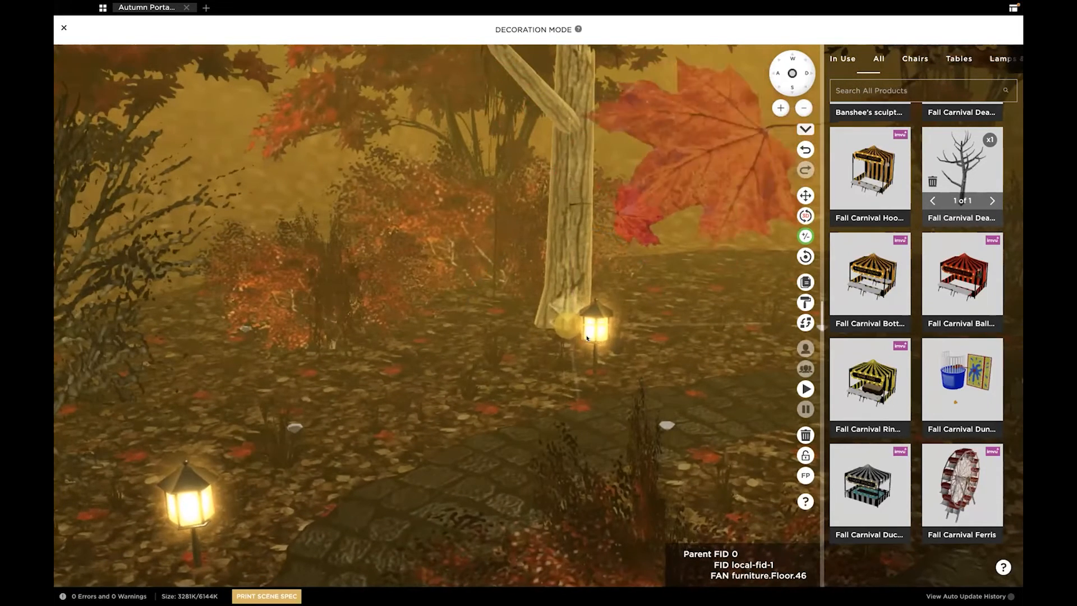
Rotate the Fall Carnival tree slightly, cycle through its scale and move handles, and reset its transform
key("r")
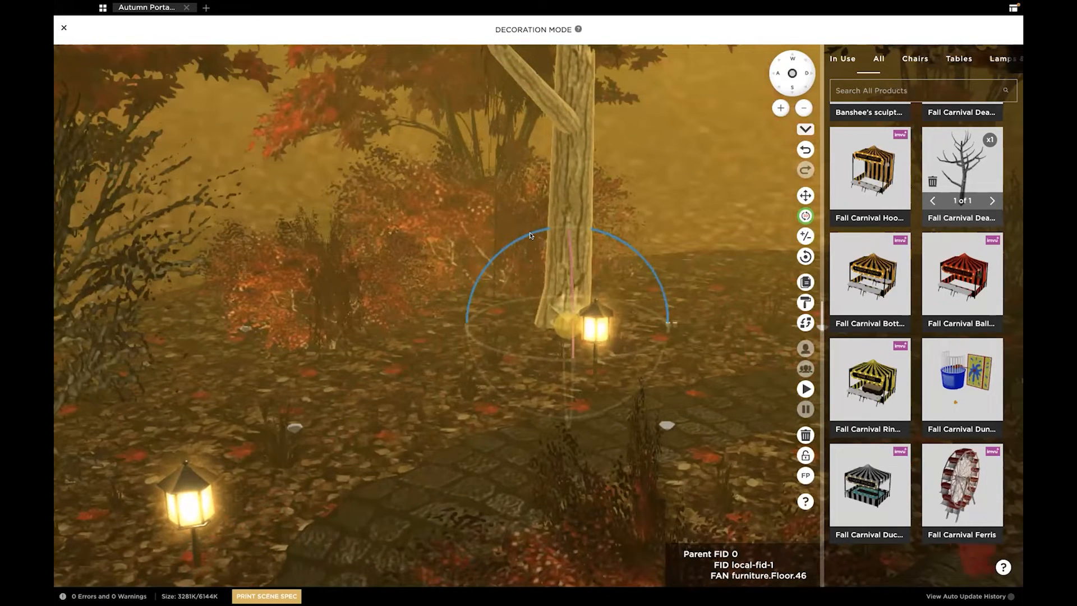
left_click_drag(529, 235, 493, 293)
key("t")
key("r")
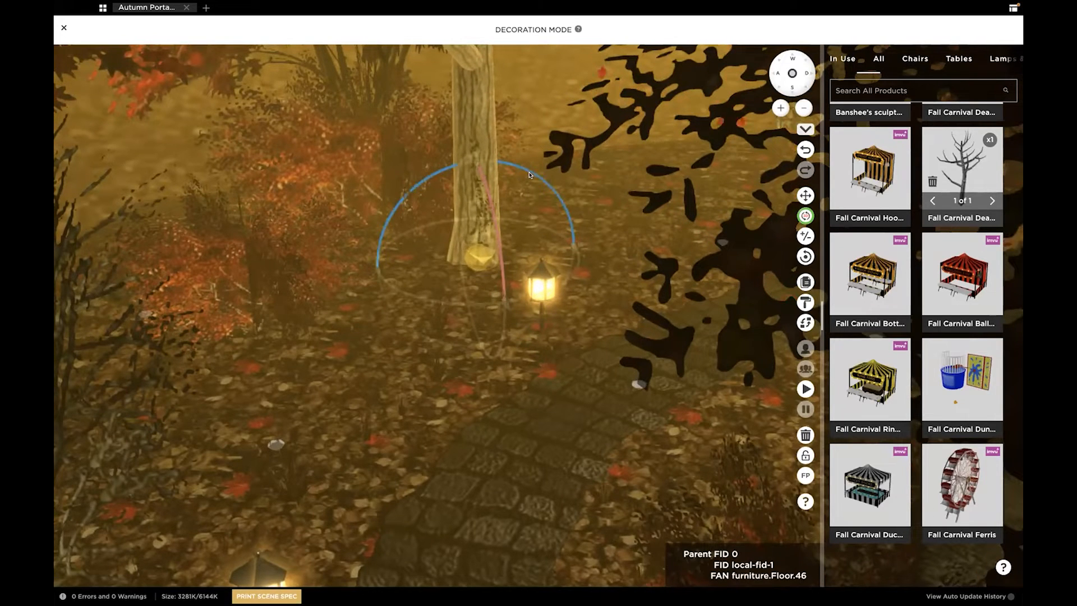
mouse_move(491, 216)
left_mouse_down()
mouse_move(500, 253)
mouse_move(493, 223)
left_mouse_up()
key("r")
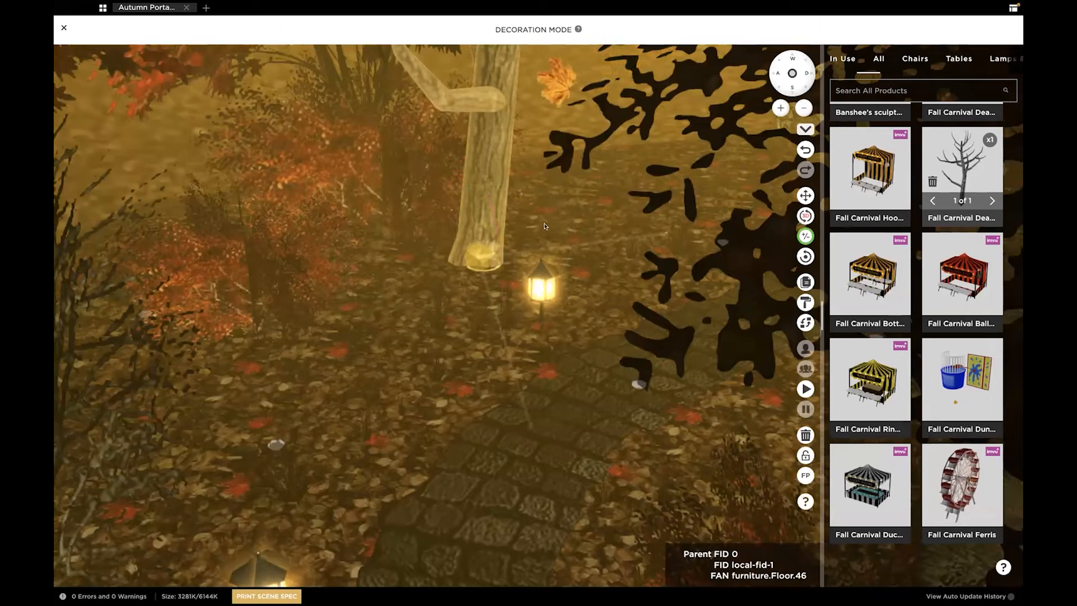
key("w")
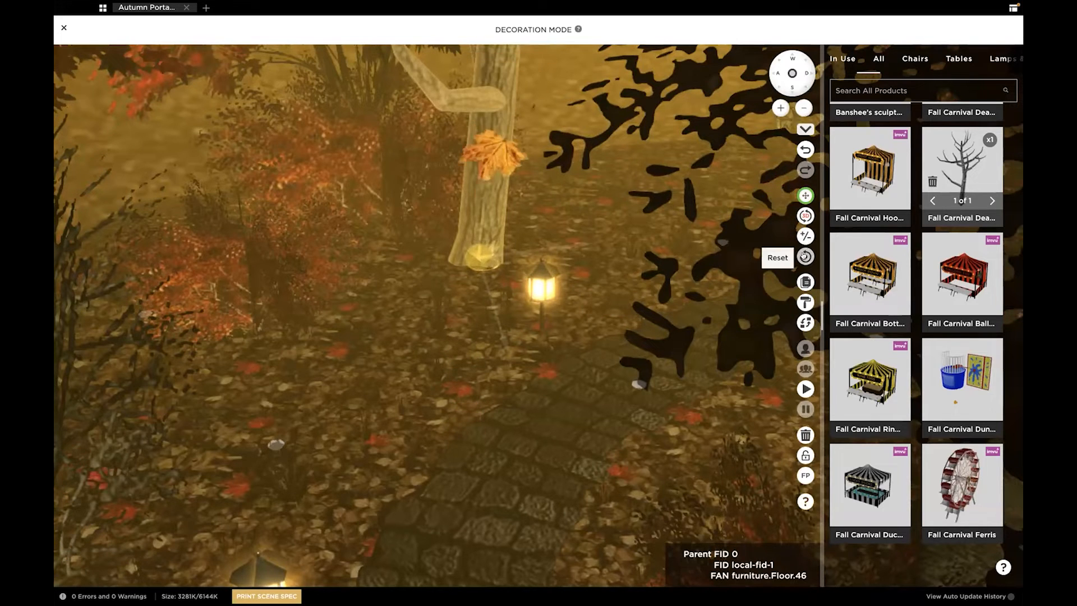
left_click(804, 256)
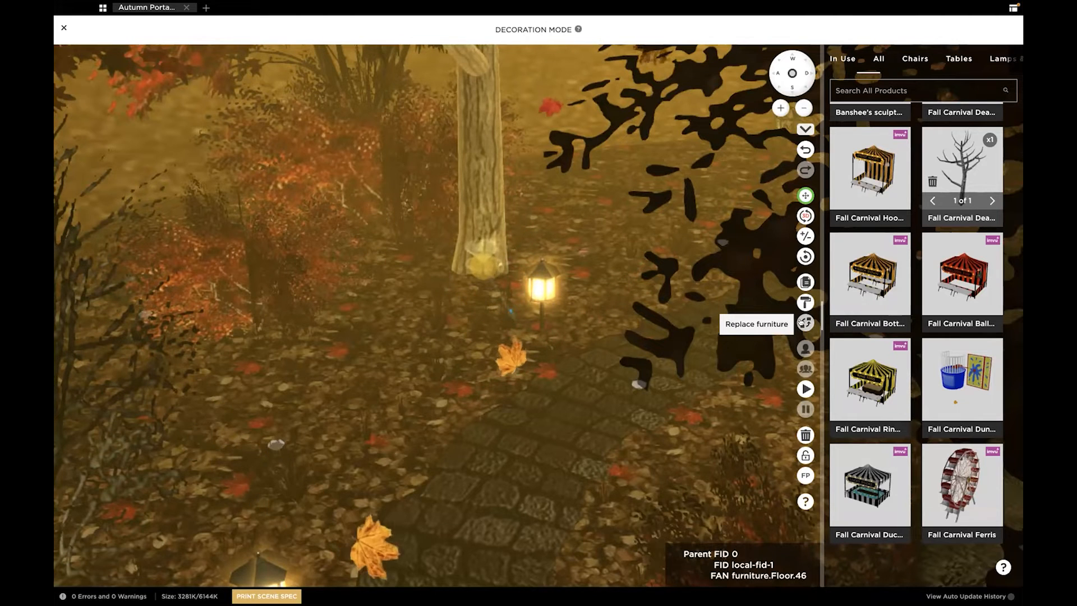
Replace the selected Fall Carnival tree with the test opacity chair and exit Decoration Mode
left_click(801, 321)
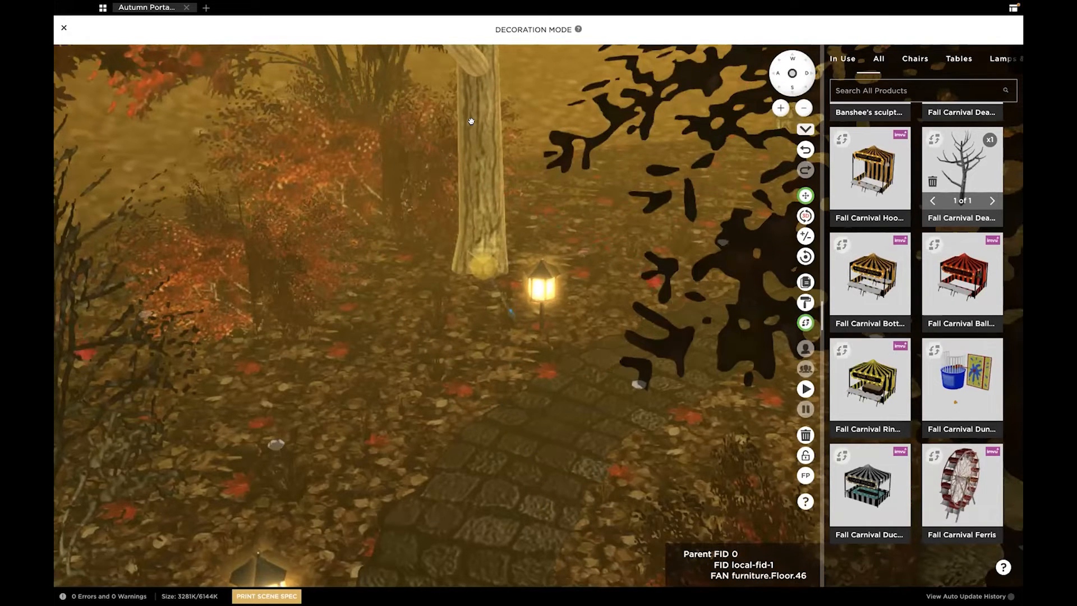
scroll(894, 371, "down", 5)
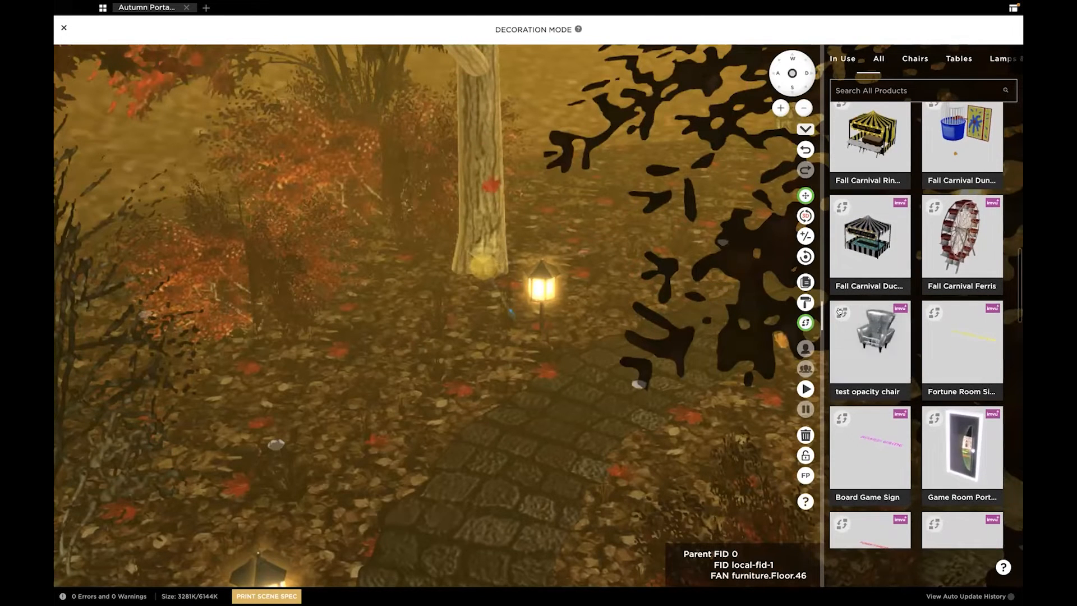
left_click(841, 312)
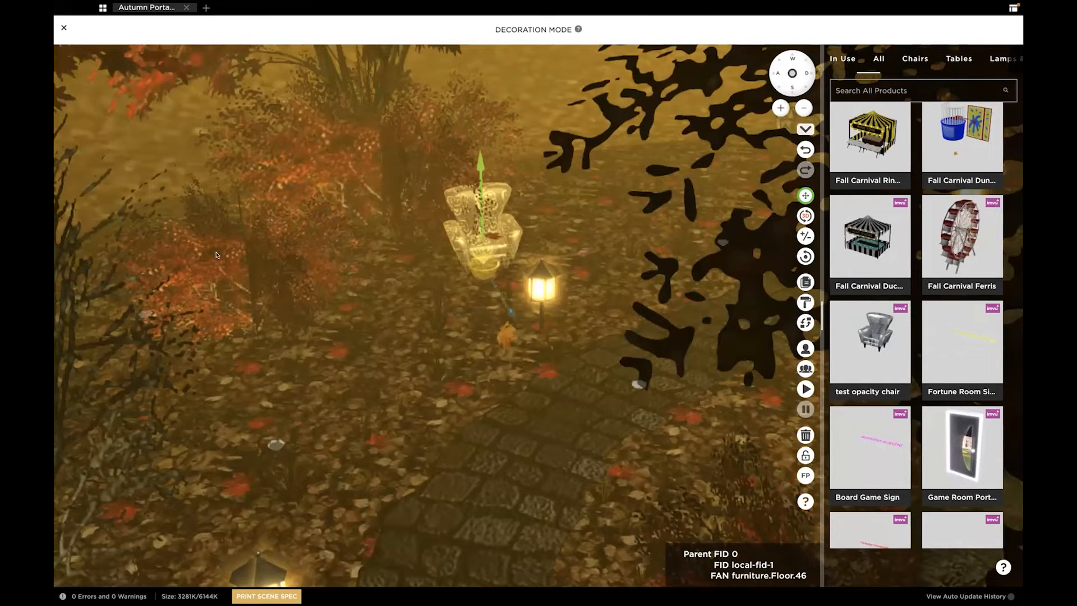
left_click(62, 28)
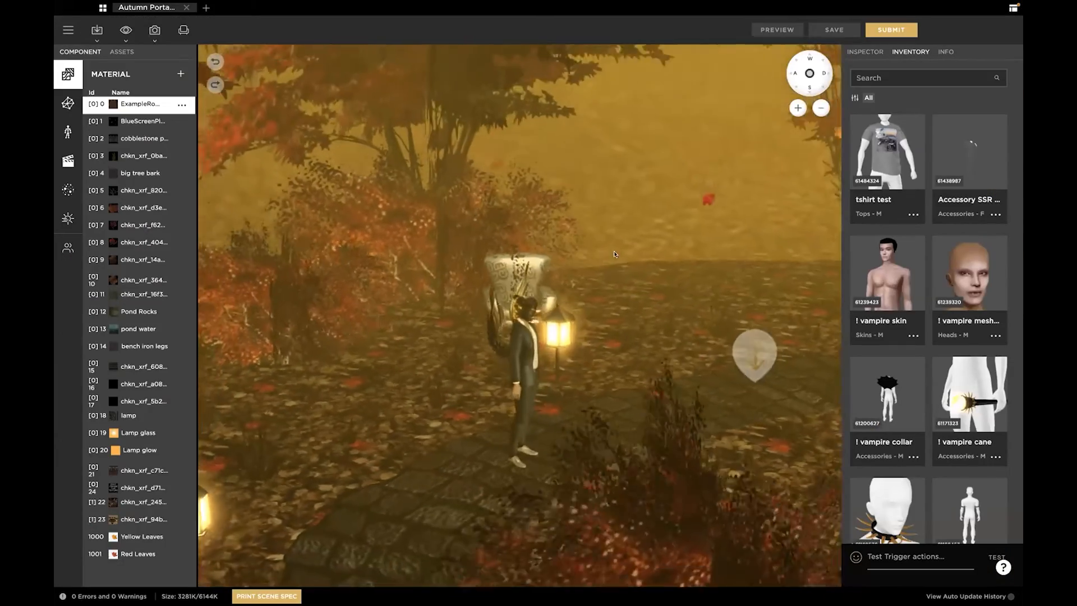
Open the room's Environment settings and add two color gradient slots
left_click_drag(614, 251, 813, 254)
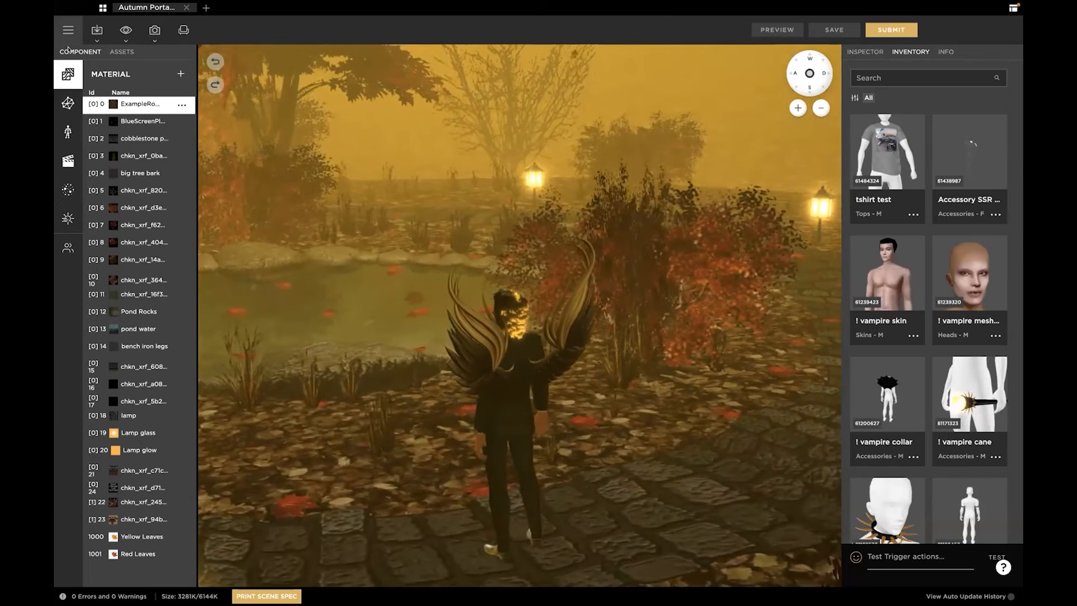
left_click(66, 218)
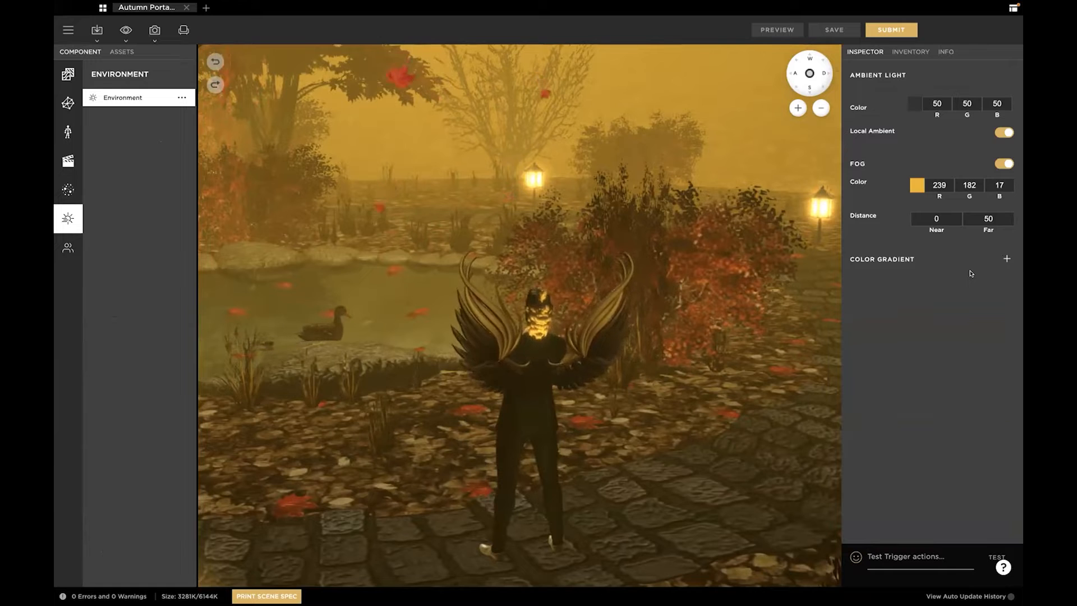
left_click_drag(578, 312, 651, 289)
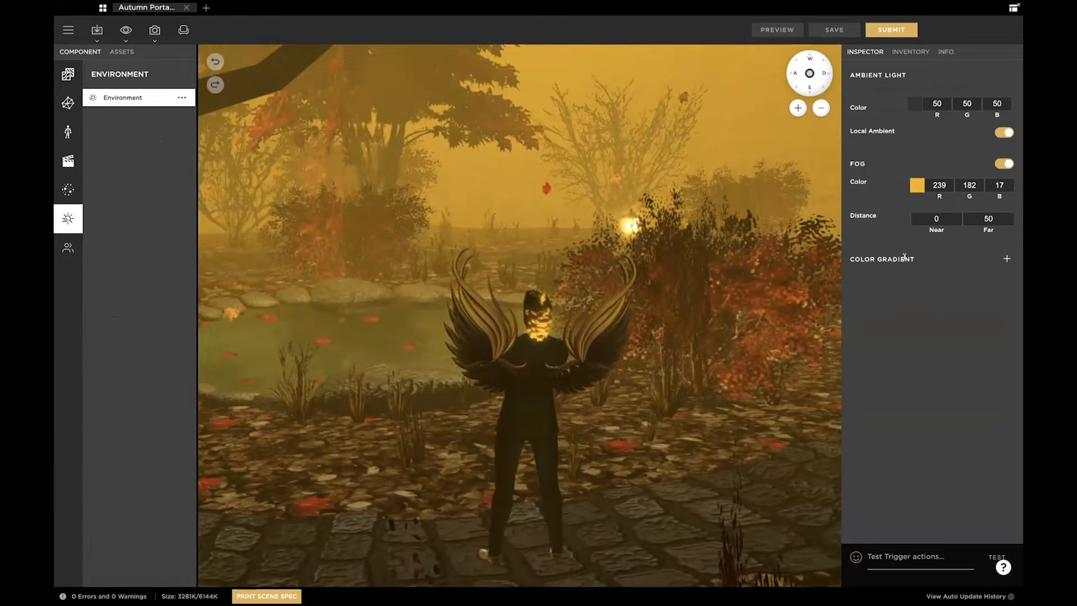
left_click(1005, 259)
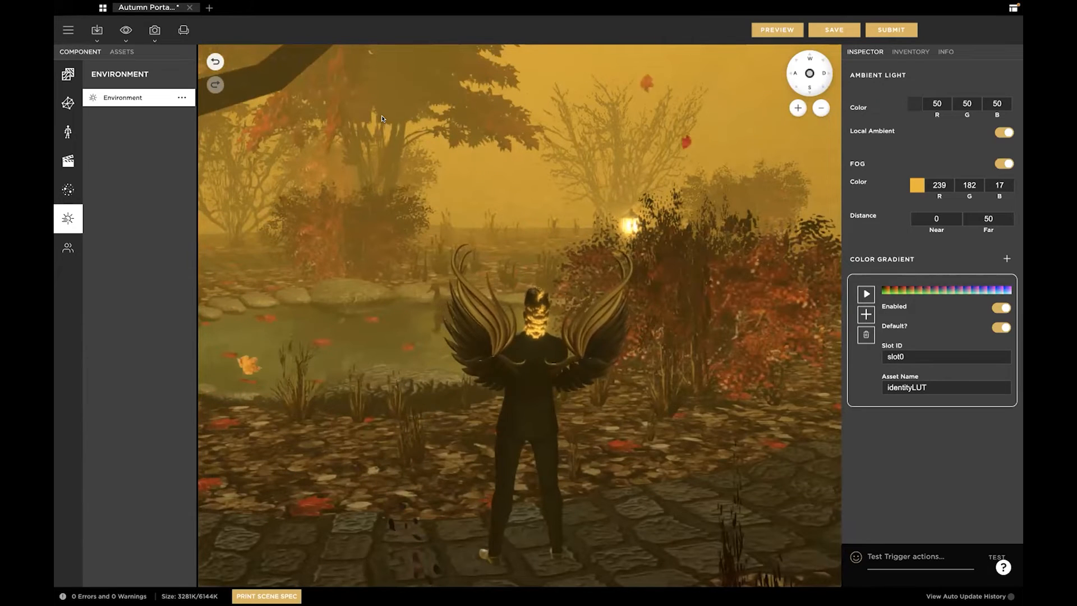
left_click(1006, 258)
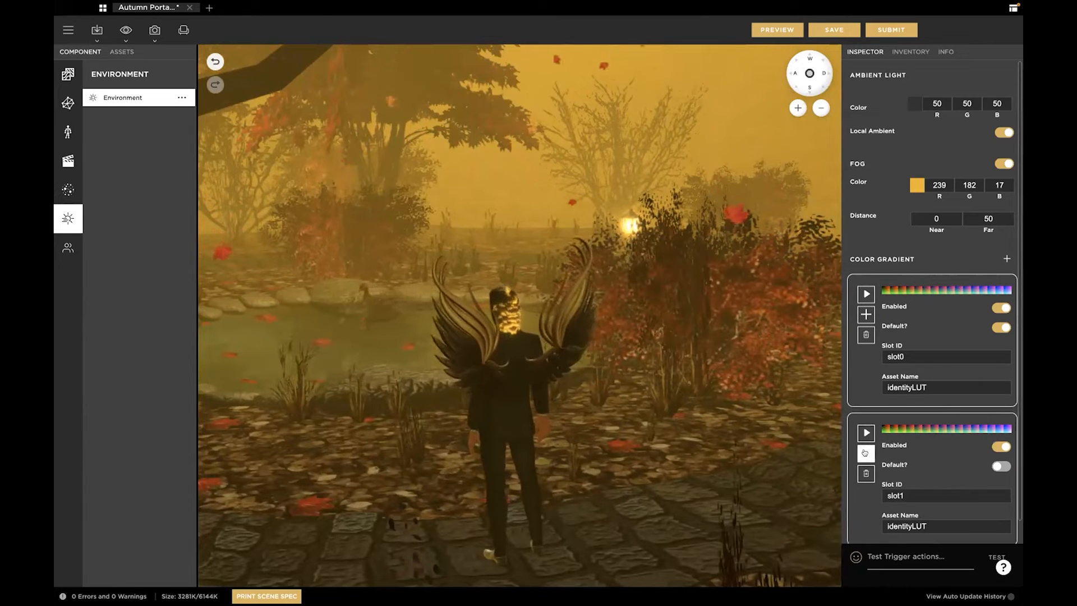
Load Night_LUT.png from the Desktop into the second color gradient slot, replacing the existing project file
left_click(866, 453)
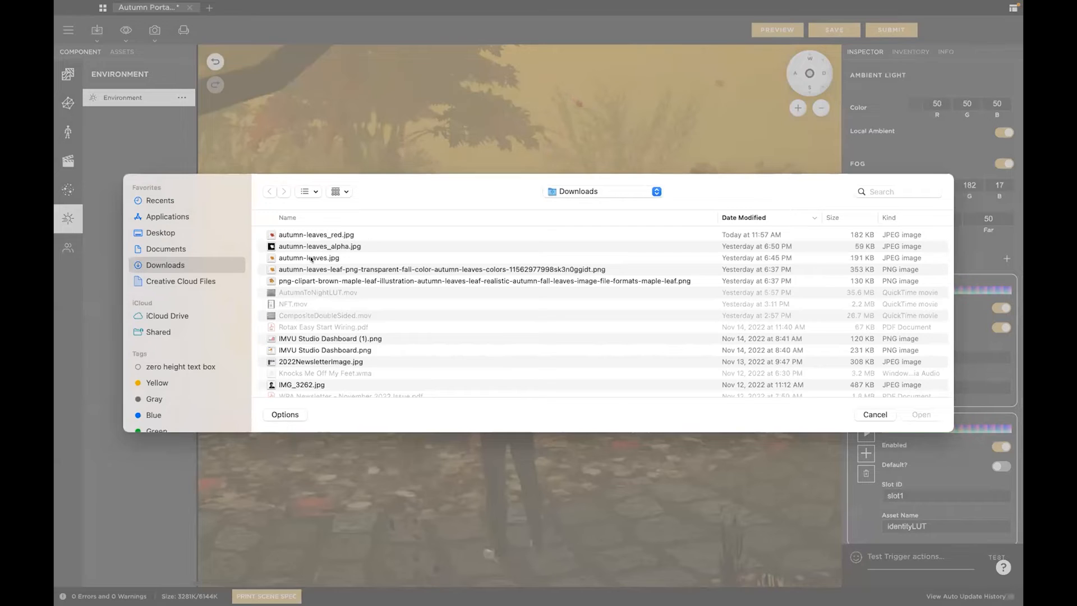
left_click(592, 191)
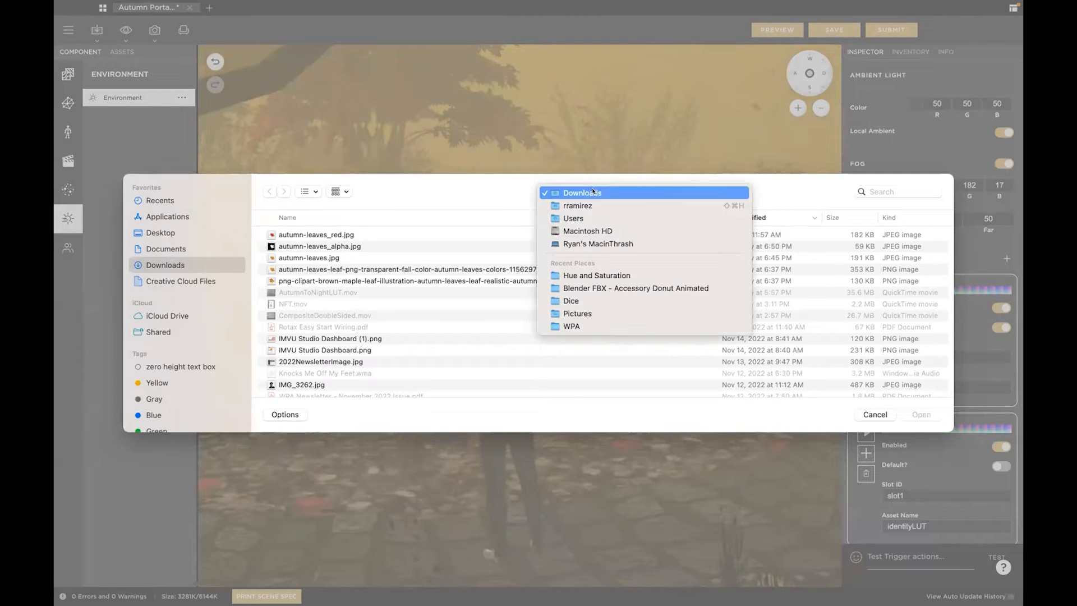
left_click(586, 204)
double_click(299, 246)
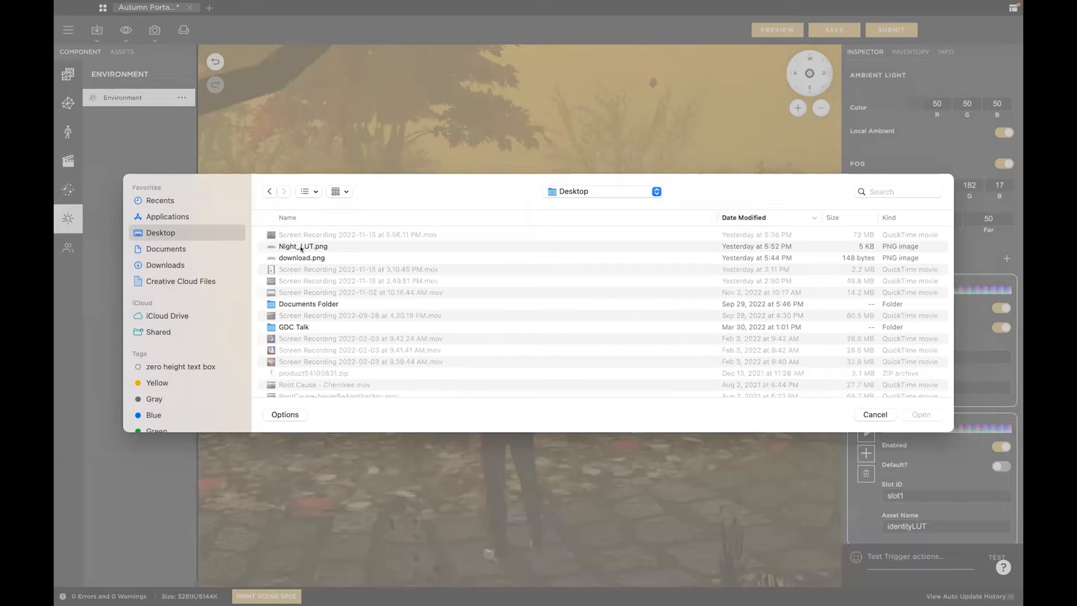
left_click(301, 248)
left_click(916, 414)
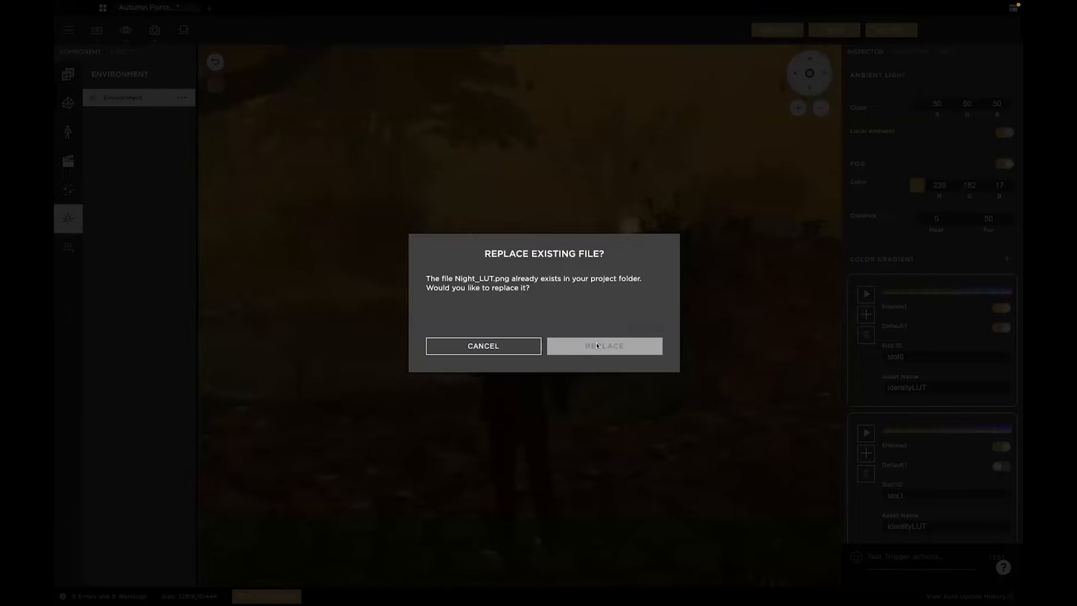
left_click(596, 345)
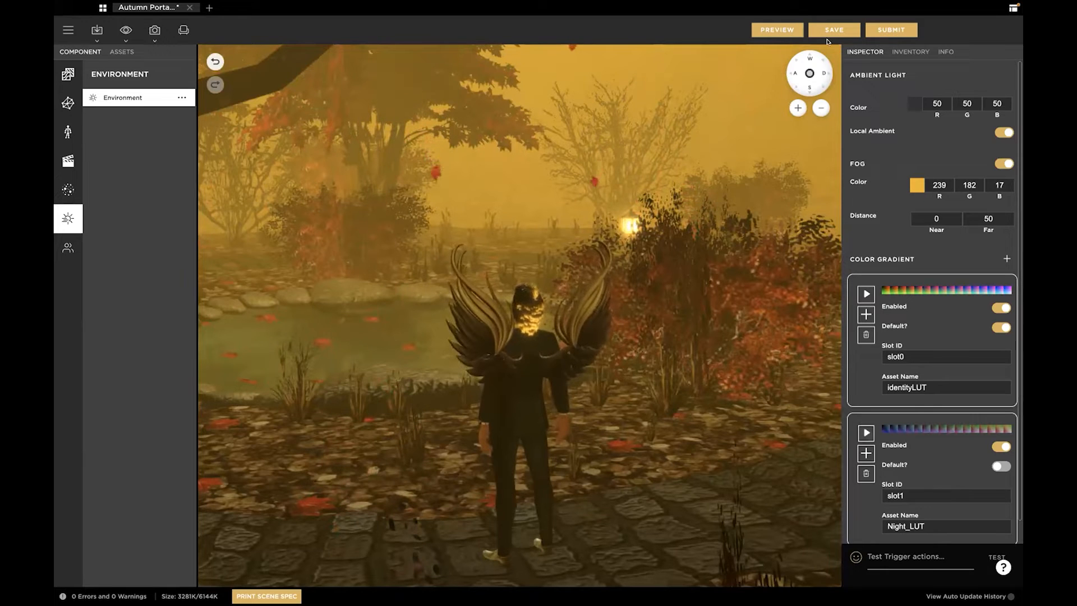
Update the room preview and play the Night_LUT color gradient to view the scene with it
left_click(766, 25)
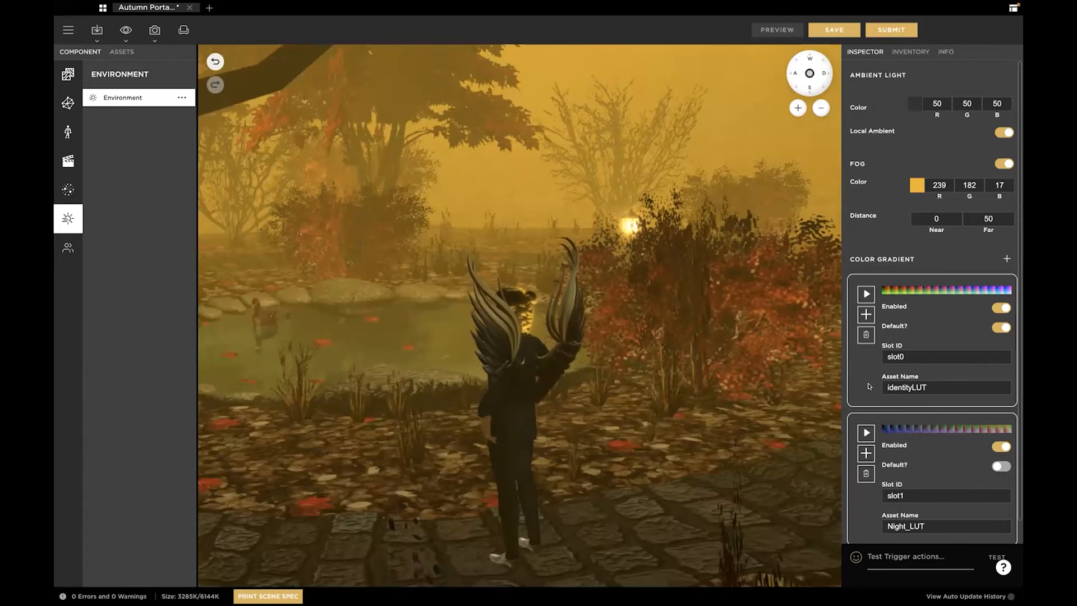
left_click(864, 432)
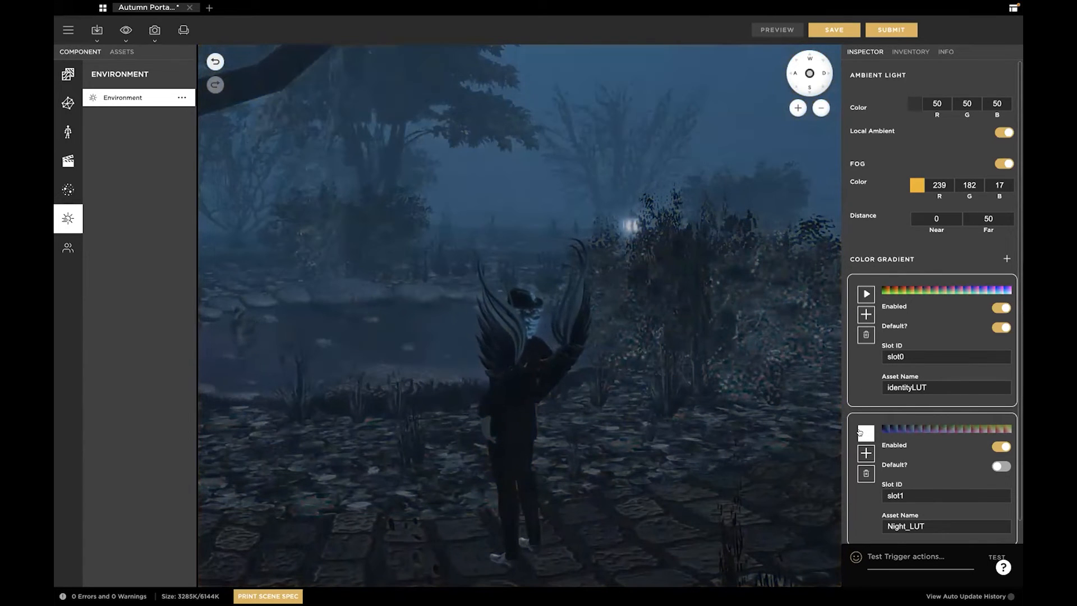
mouse_move(676, 344)
left_mouse_down()
mouse_move(625, 330)
mouse_move(689, 340)
left_mouse_up()
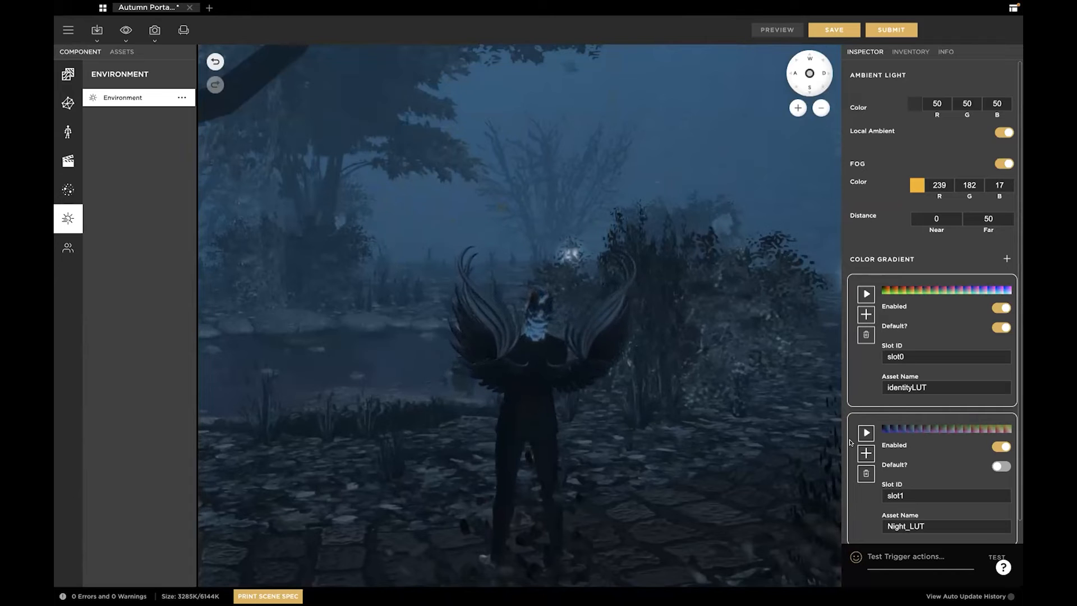
left_click_drag(928, 525, 880, 525)
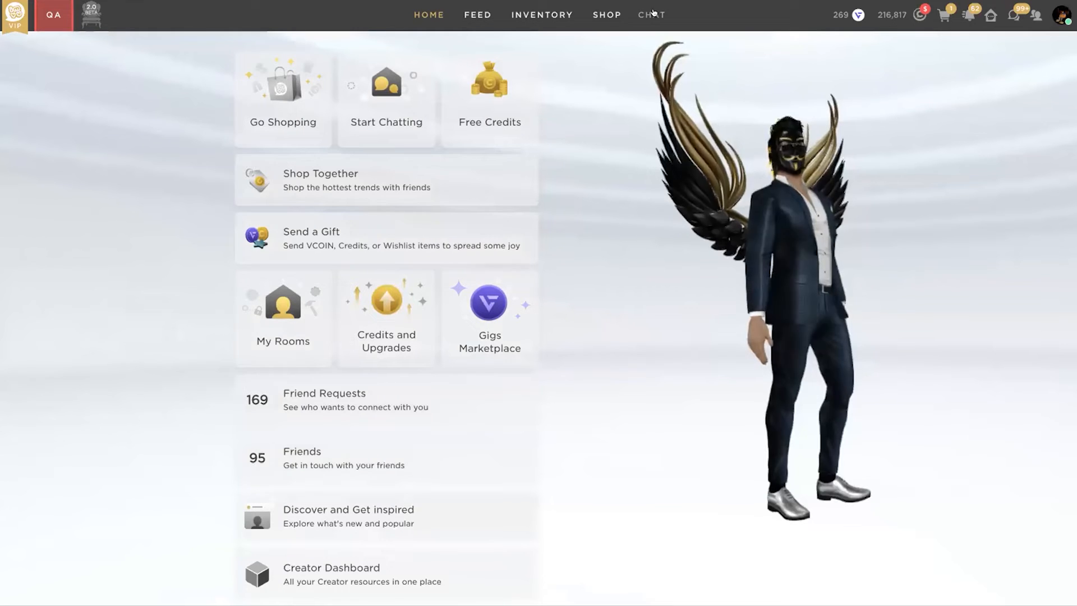
On the IMVU website, open the Chat section and check the Favorites and Live Rooms lists
left_click(652, 14)
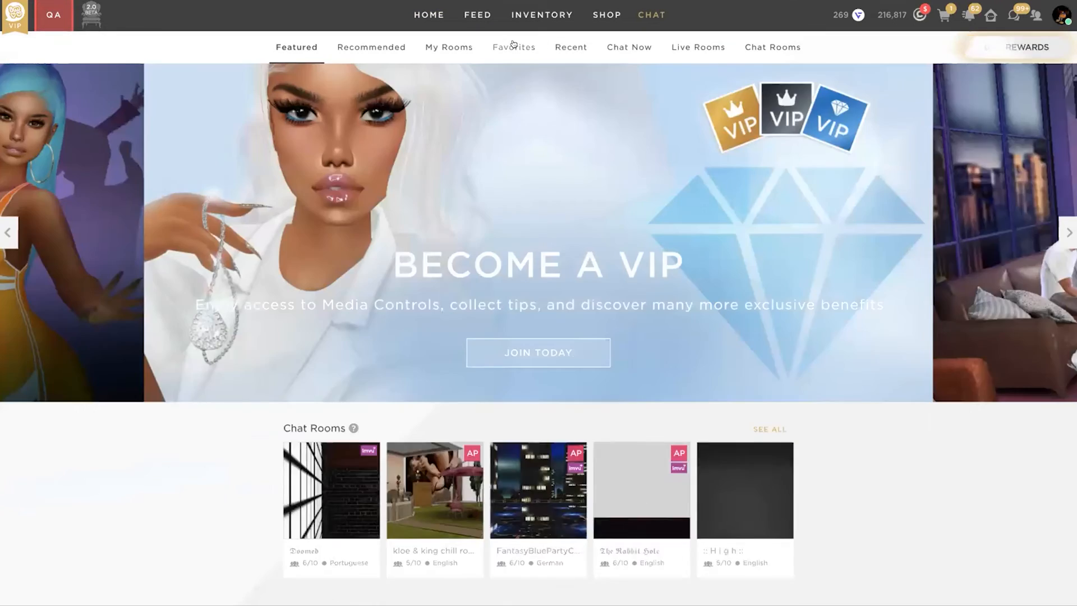
left_click(514, 45)
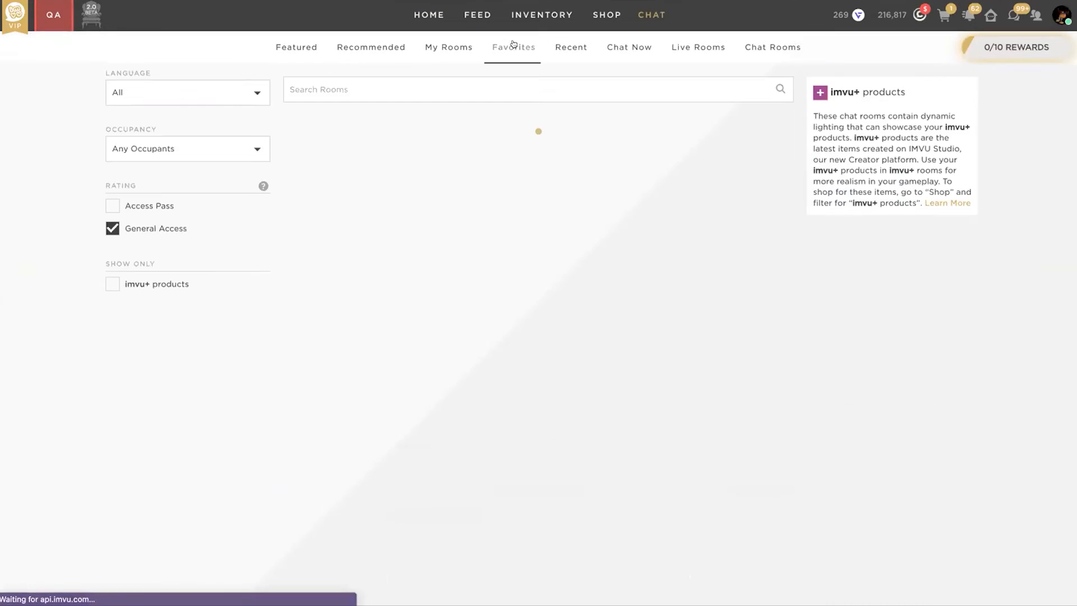
left_click(696, 47)
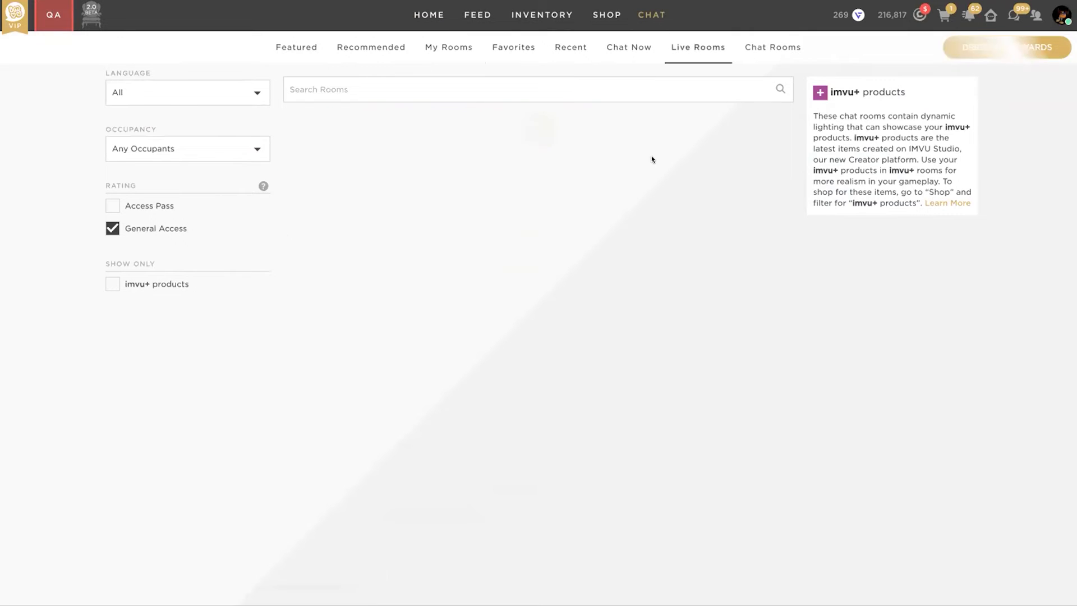